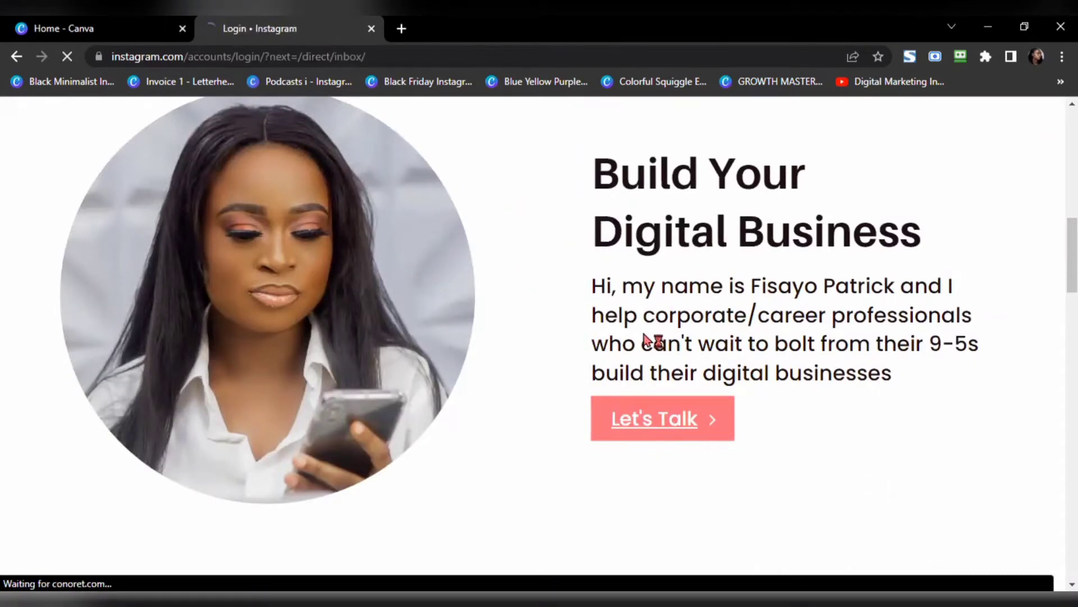
Step: Go back from Instagram to the published canva.site page and scroll down through it
key(alt+Left)
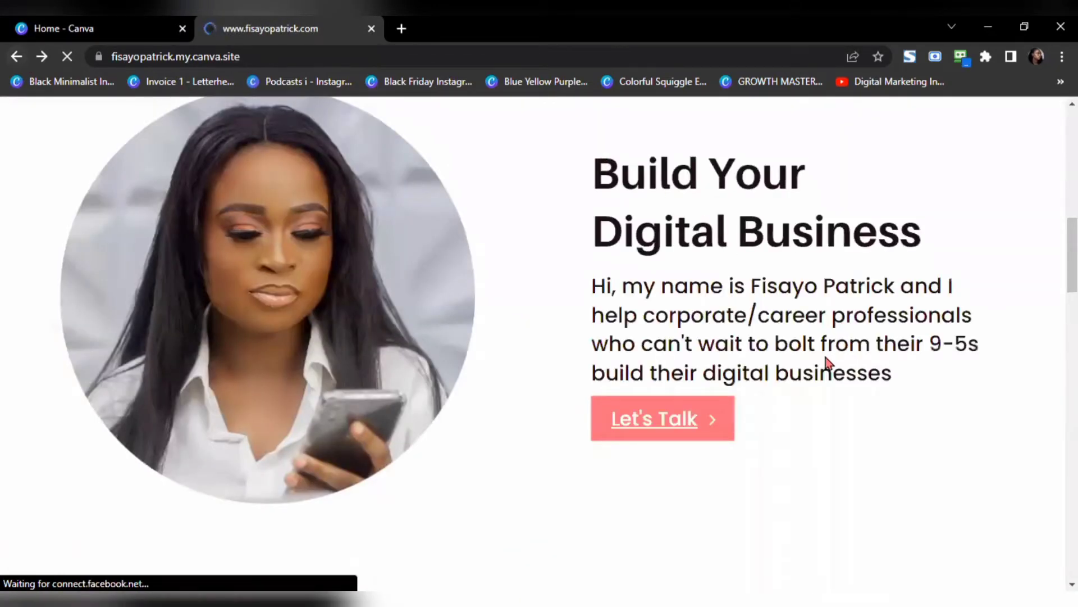
scroll(824, 351, down, 15)
scroll(820, 352, down, 10)
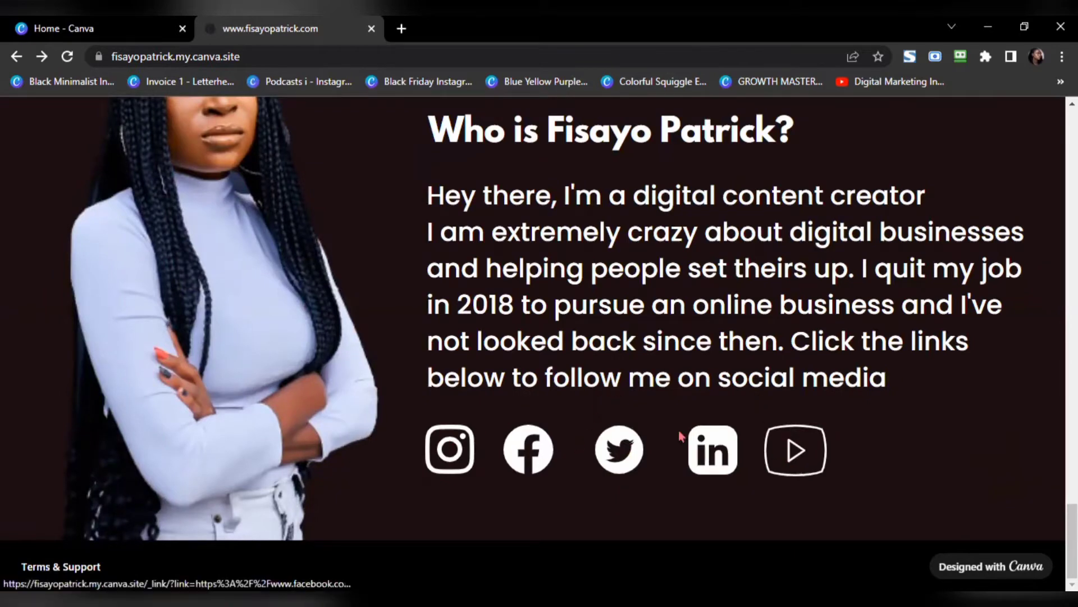
scroll(701, 411, up, 15)
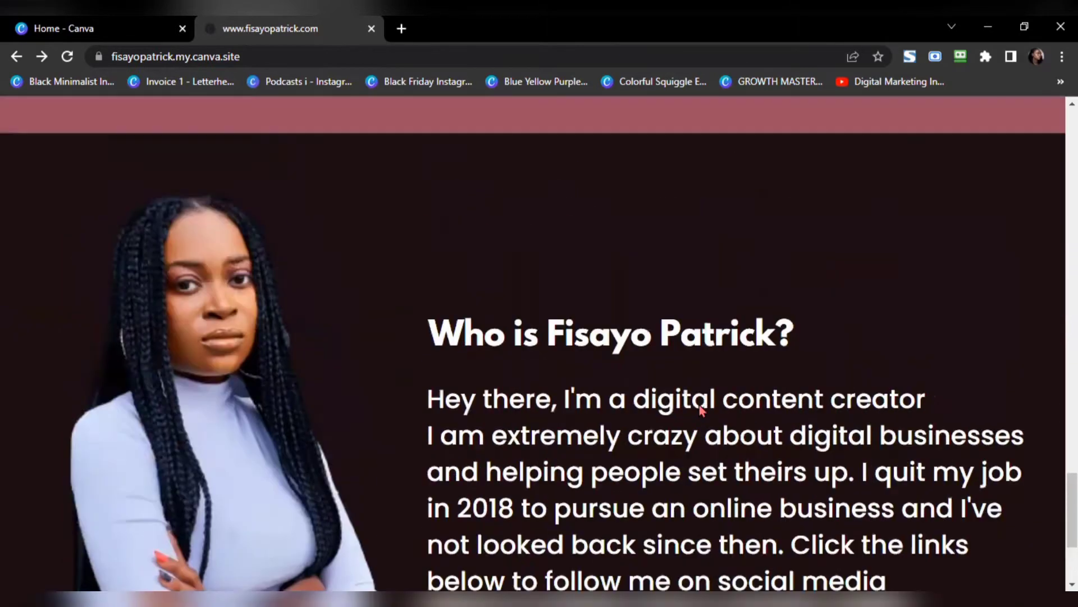
scroll(701, 409, up, 5)
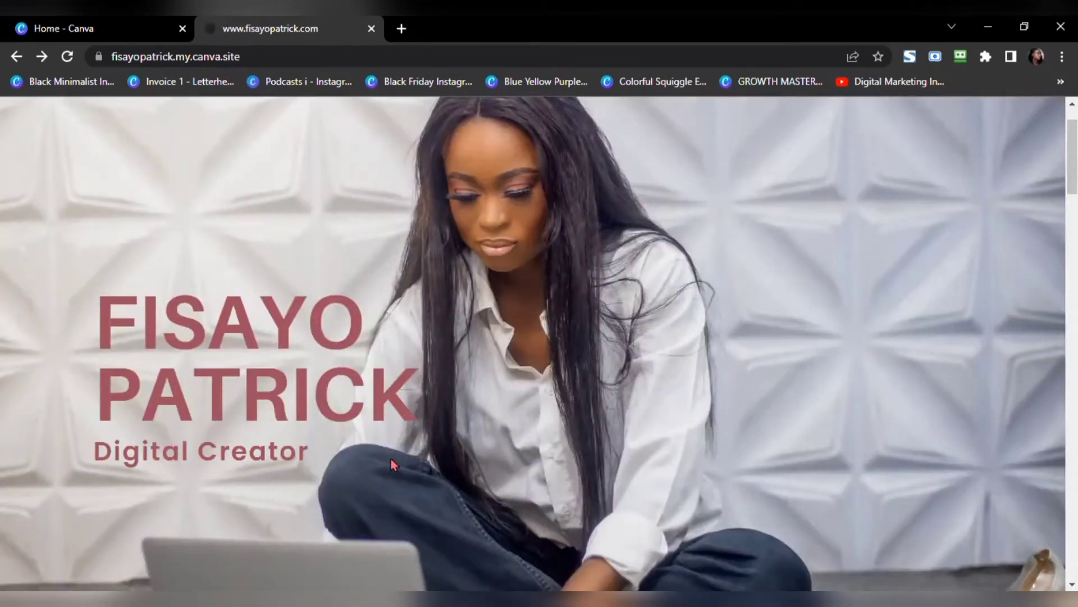
scroll(419, 456, down, 5)
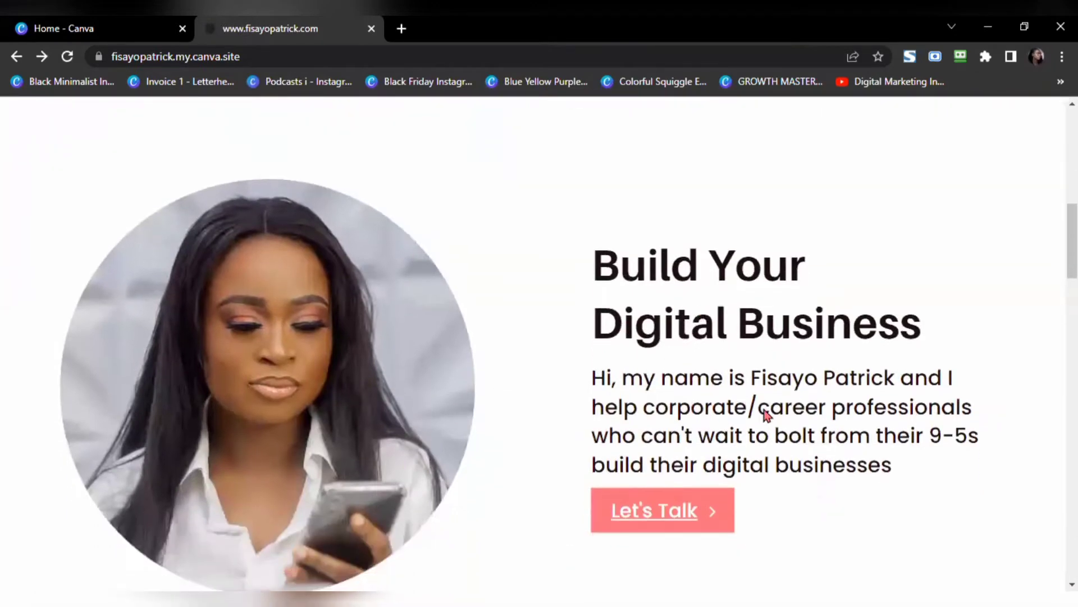
scroll(730, 404, down, 4)
scroll(693, 317, down, 6)
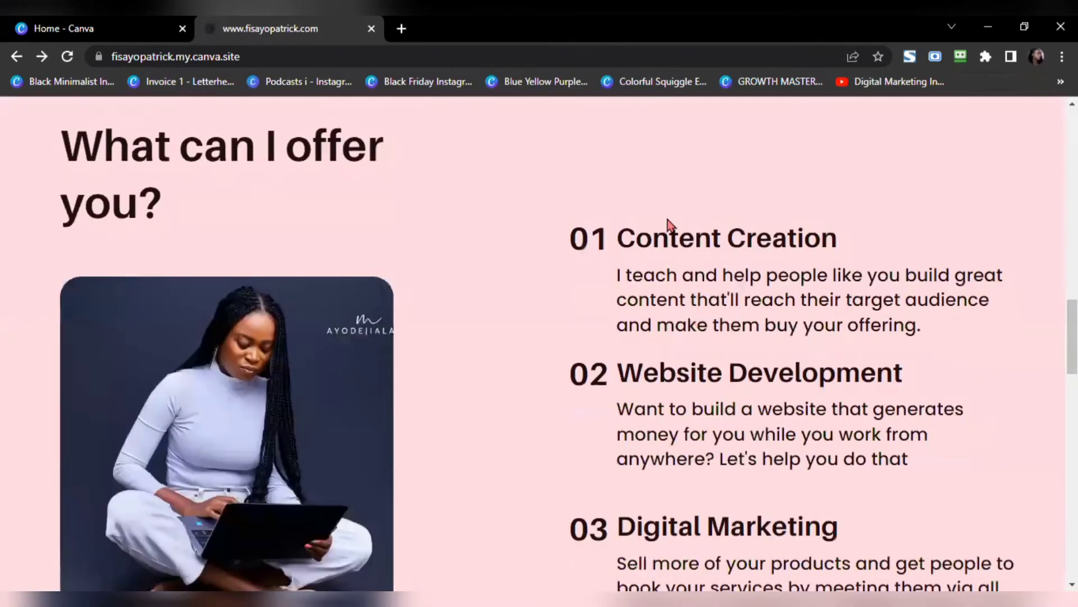
scroll(674, 281, down, 10)
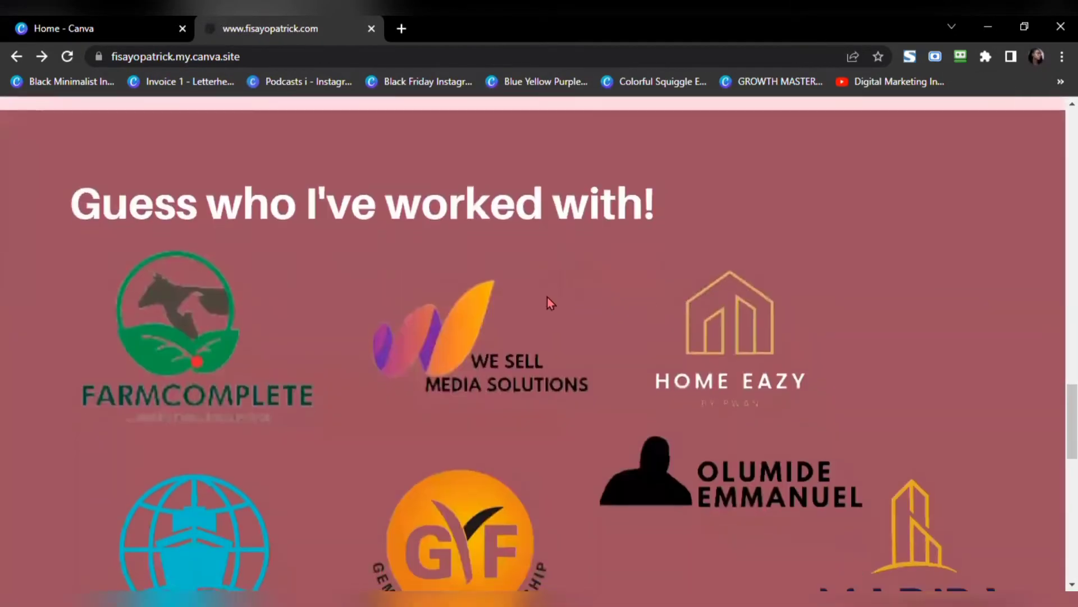
scroll(550, 302, down, 1)
scroll(530, 329, down, 5)
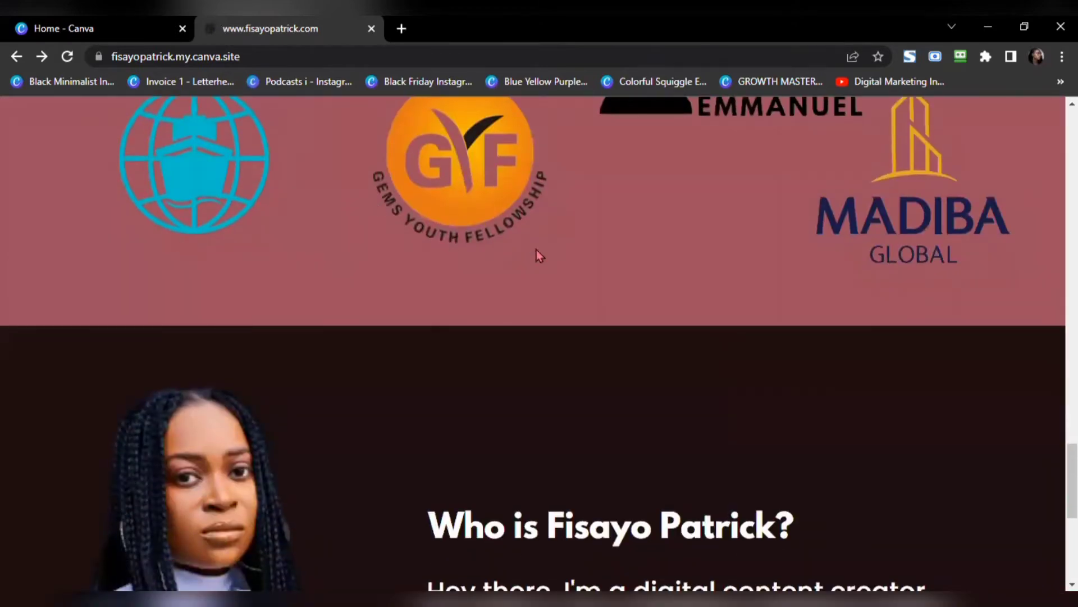
scroll(879, 257, down, 7)
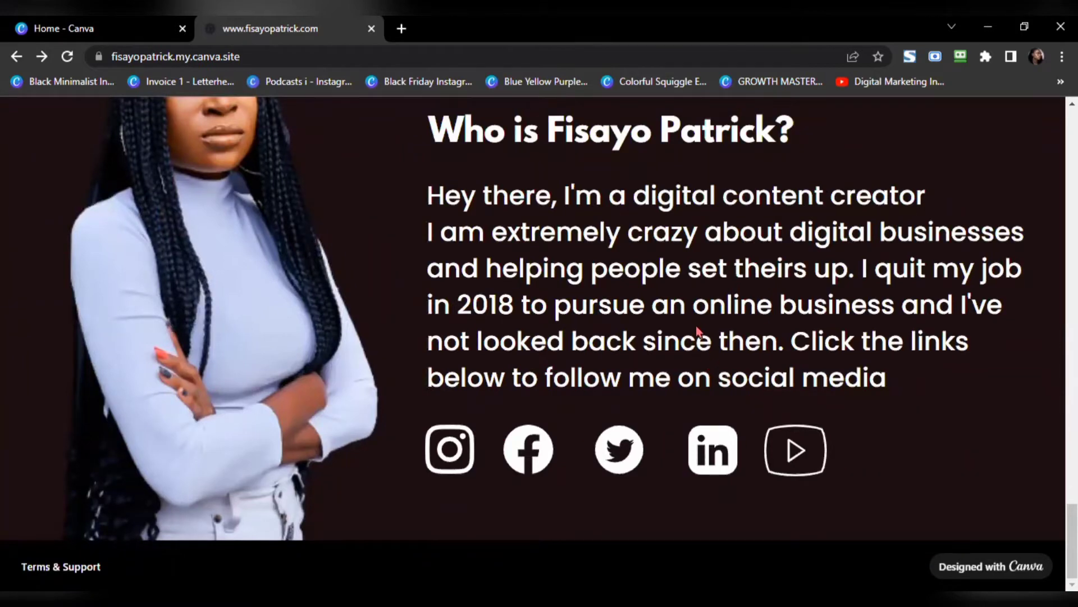
Step: Scroll back up the published website and return to the Canva home page
scroll(695, 323, up, 4)
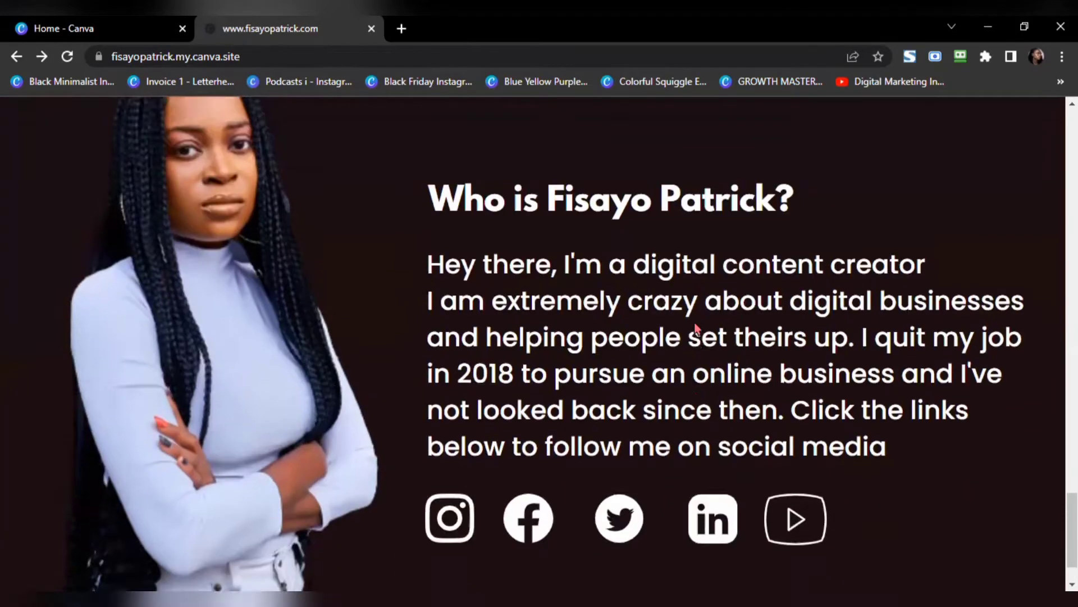
scroll(696, 322, up, 15)
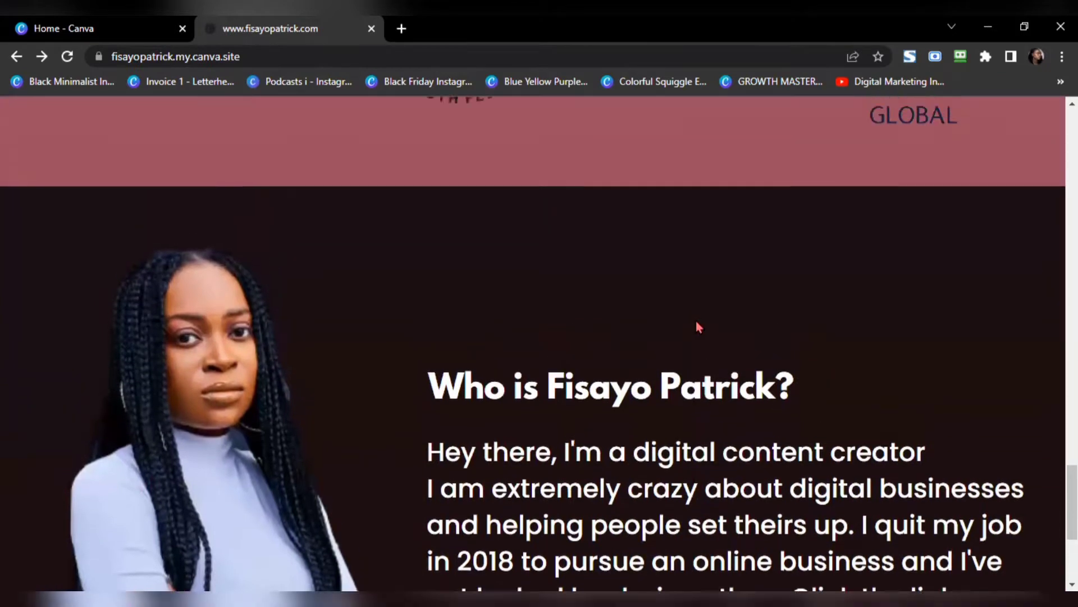
scroll(696, 322, up, 12)
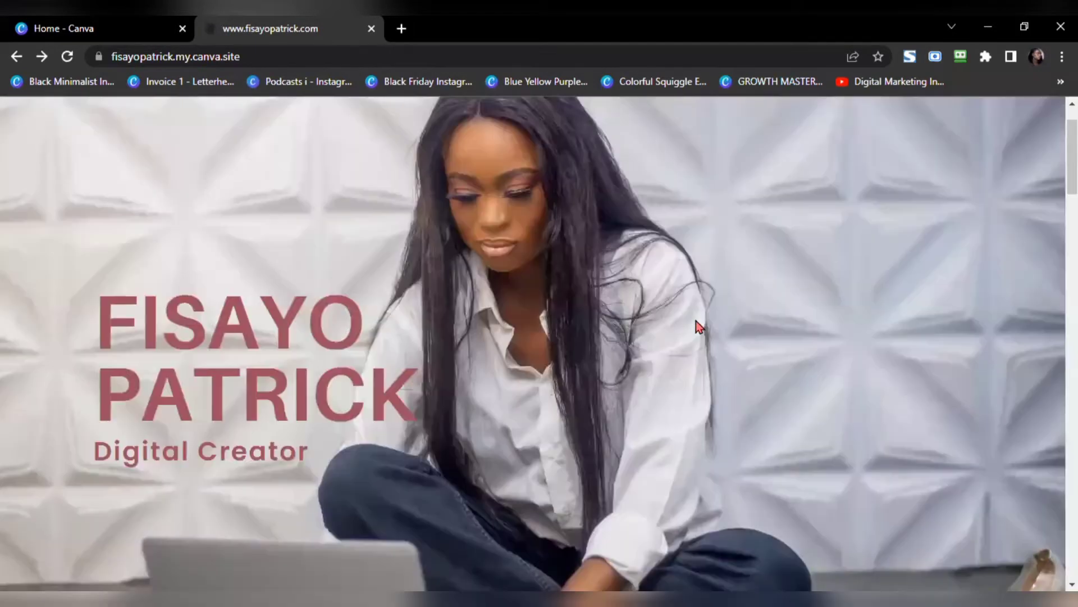
scroll(696, 321, down, 9)
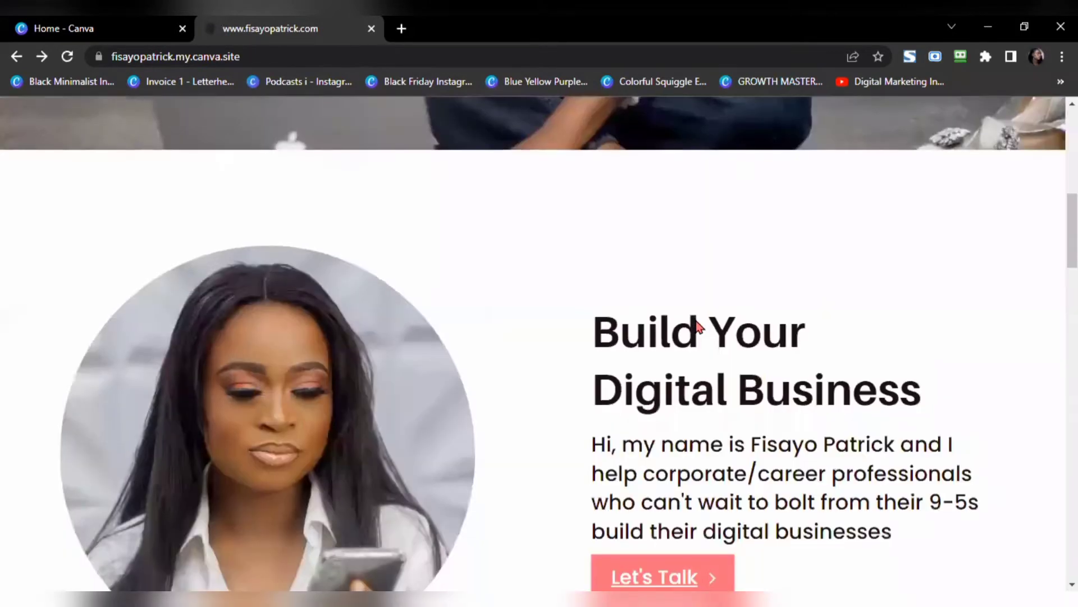
scroll(697, 324, up, 10)
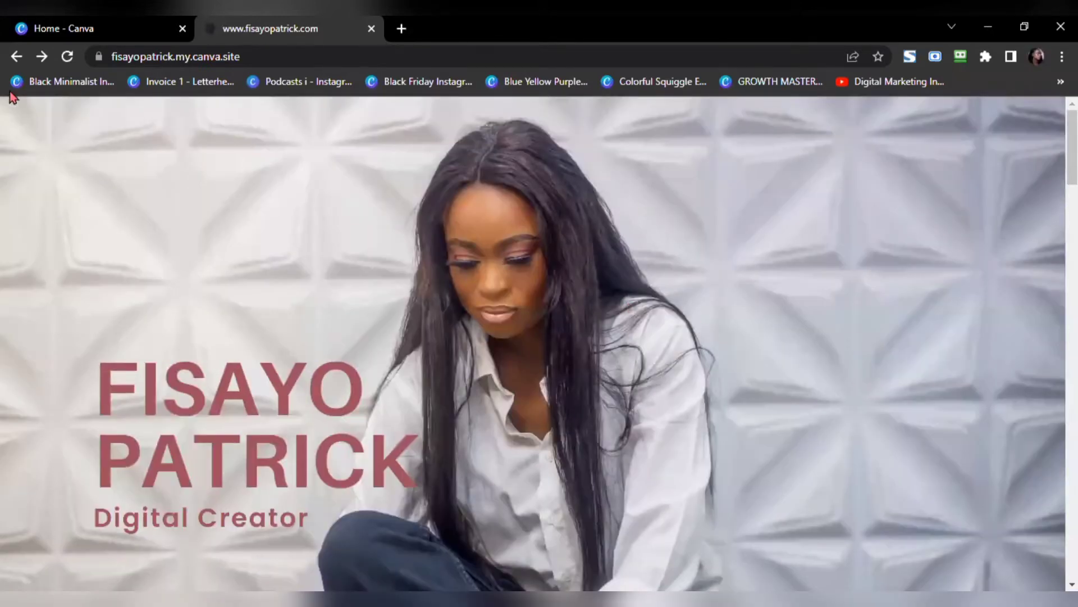
click(85, 29)
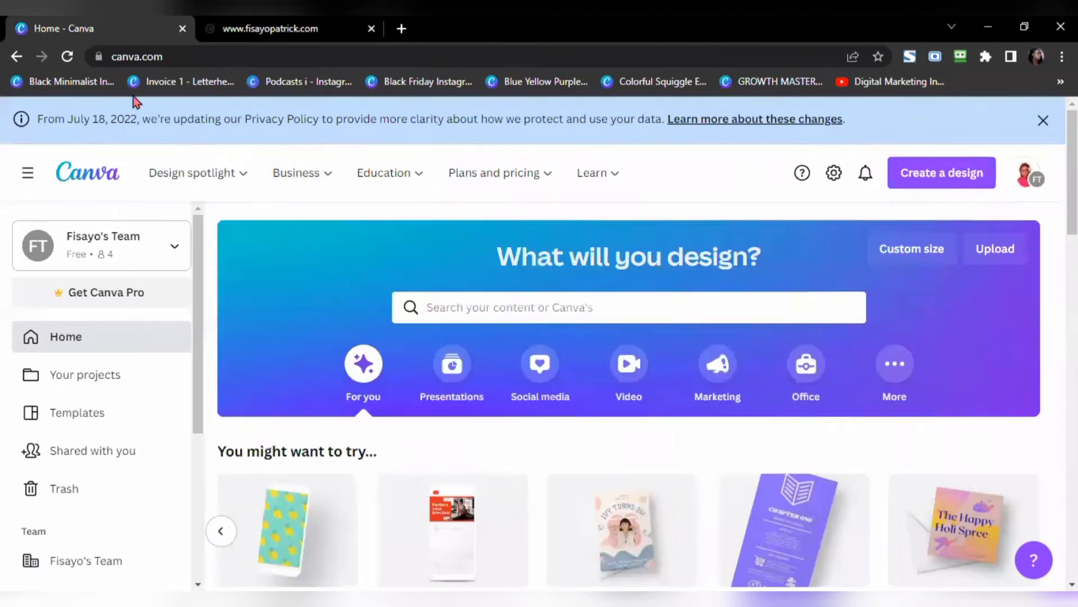
Step: Start a new 1366 × 768 px Website design found by searching 'website'
click(932, 181)
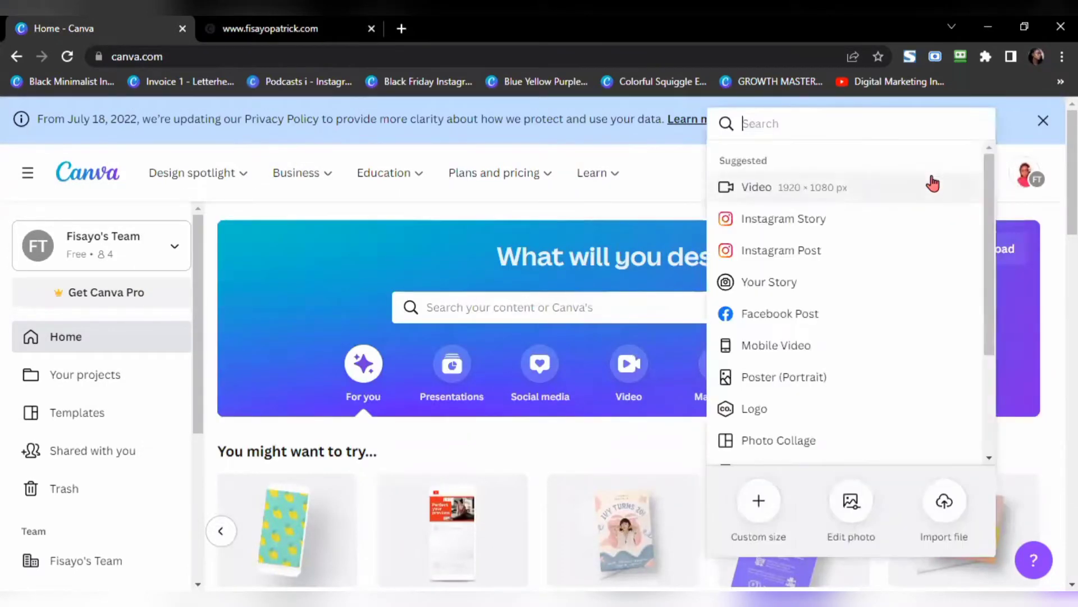
text(website)
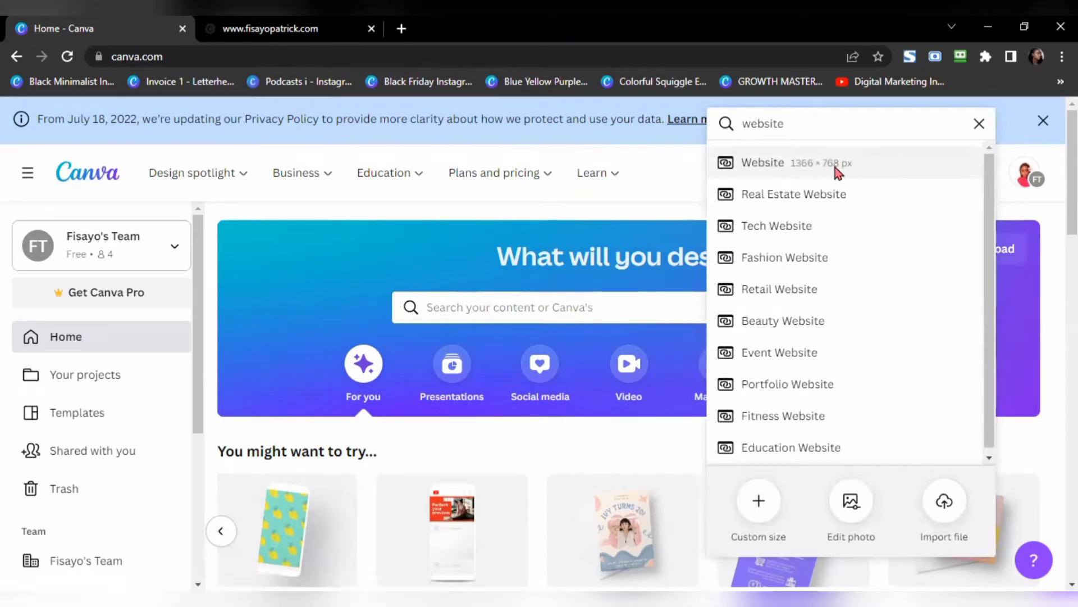
click(836, 169)
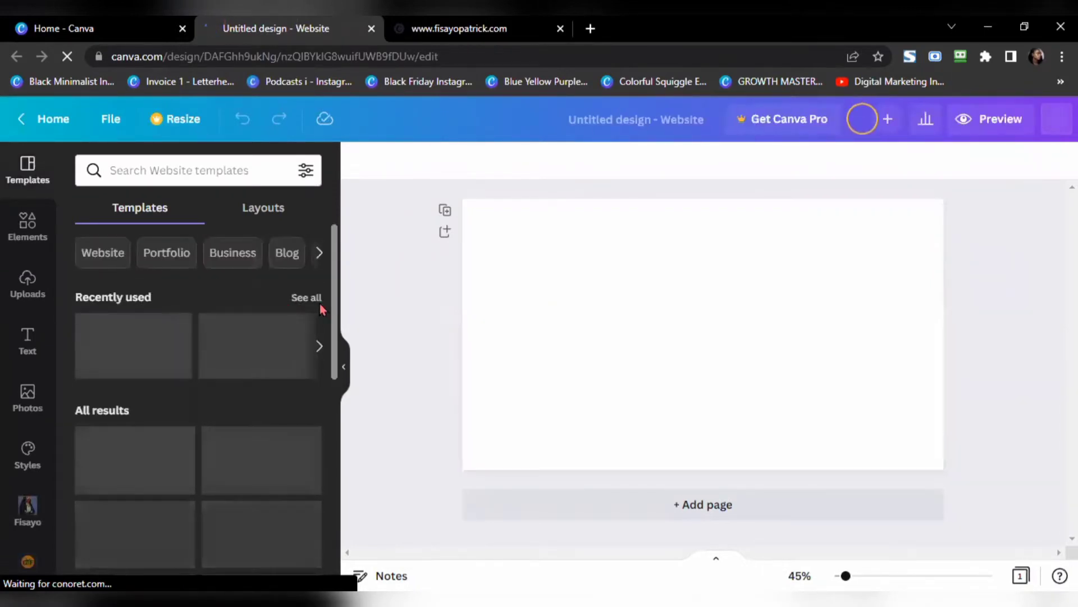
Step: Check the published website for reference, then come back to the blank design
scroll(181, 423, down, 10)
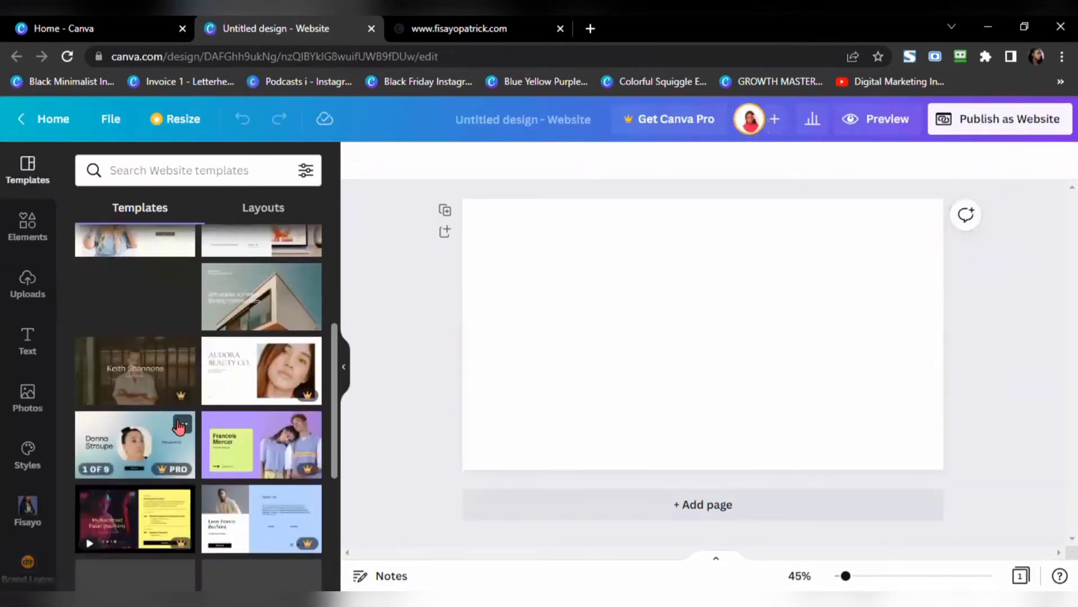
scroll(180, 430, up, 10)
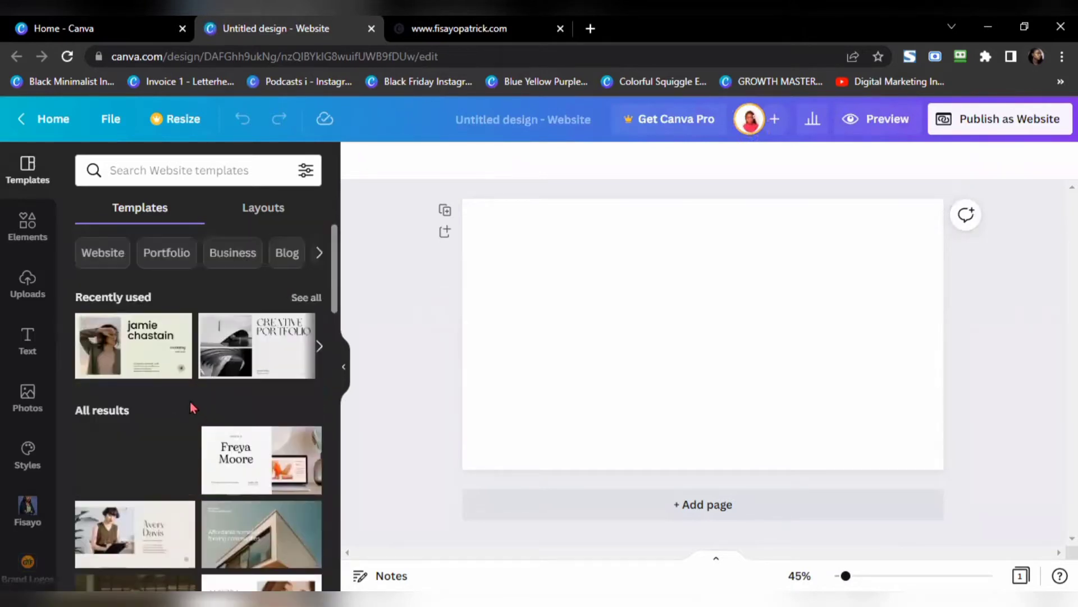
click(379, 38)
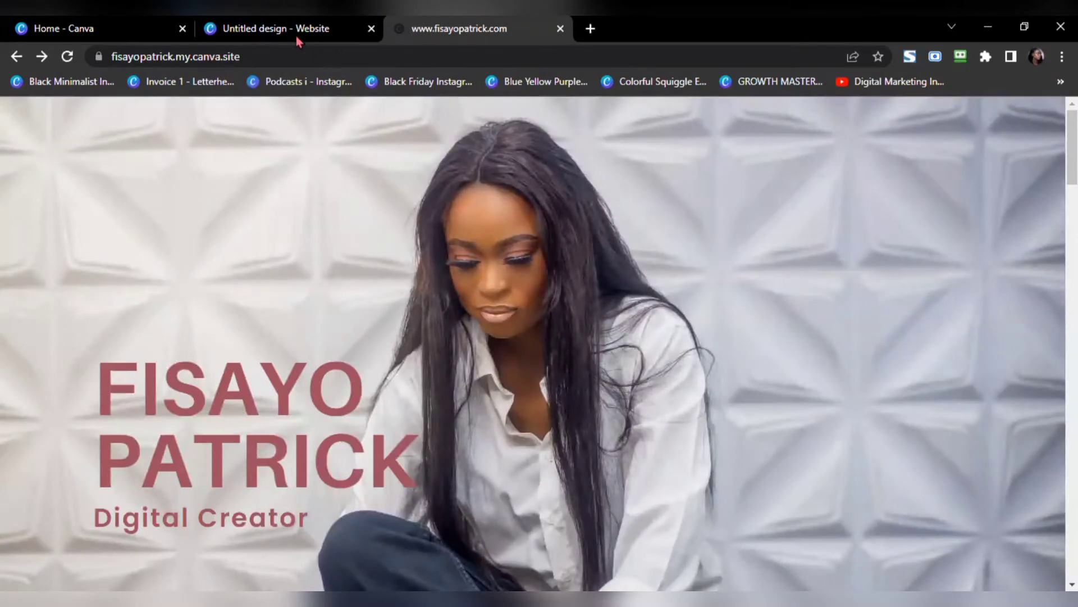
click(260, 29)
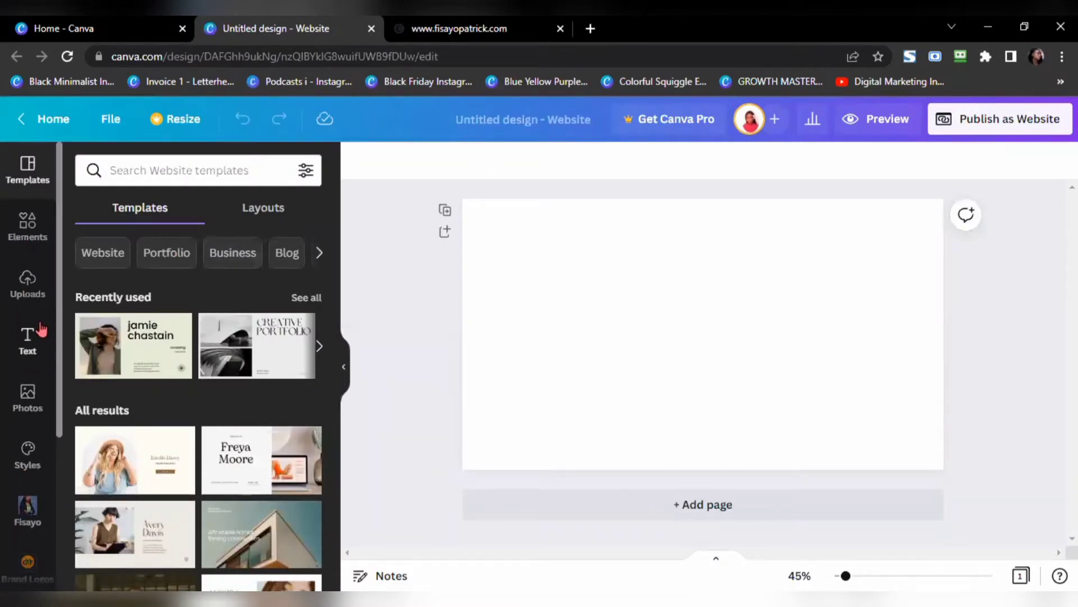
scroll(33, 349, down, 2)
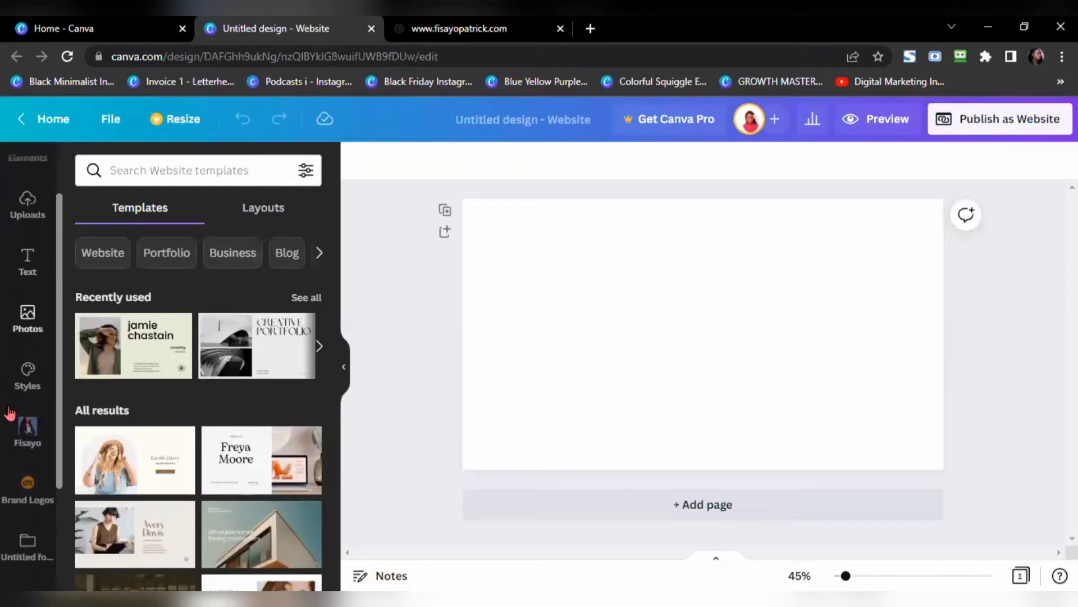
Step: Drag the laptop photo from the uploaded portrait folder onto the blank page
click(29, 430)
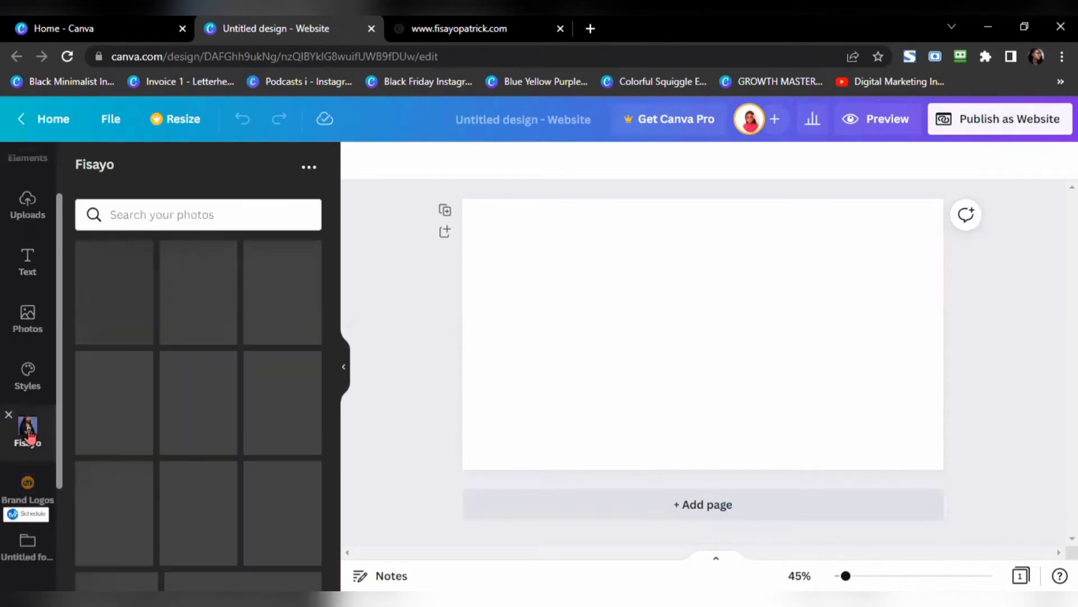
scroll(243, 368, down, 3)
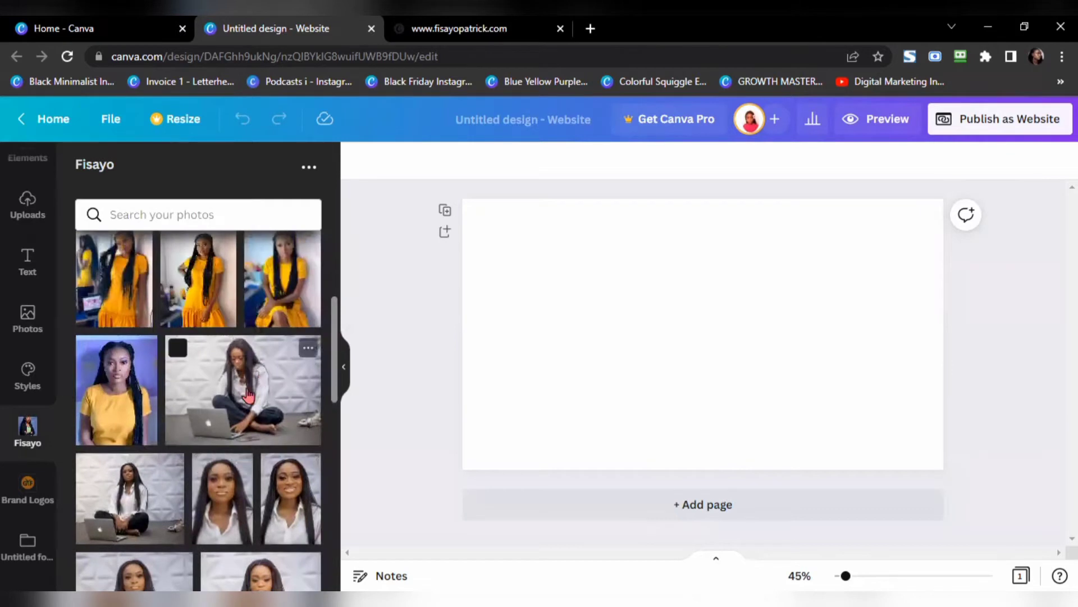
drag(317, 376, 528, 328)
drag(535, 289, 491, 329)
drag(588, 322, 590, 323)
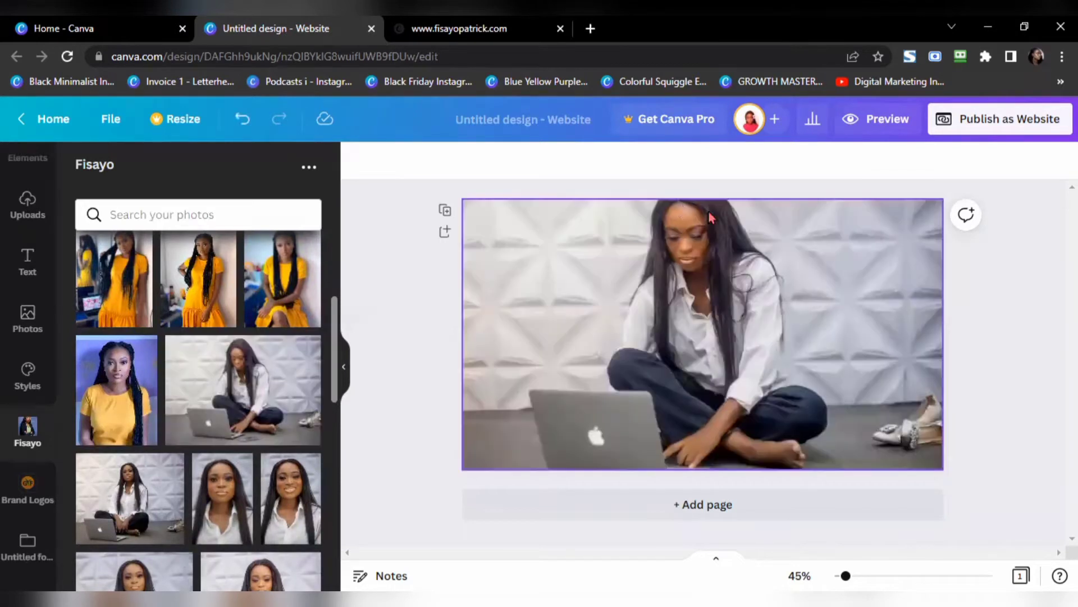
Step: Crop the laptop photo, shifting it downward so the woman is centred in the frame
click(732, 297)
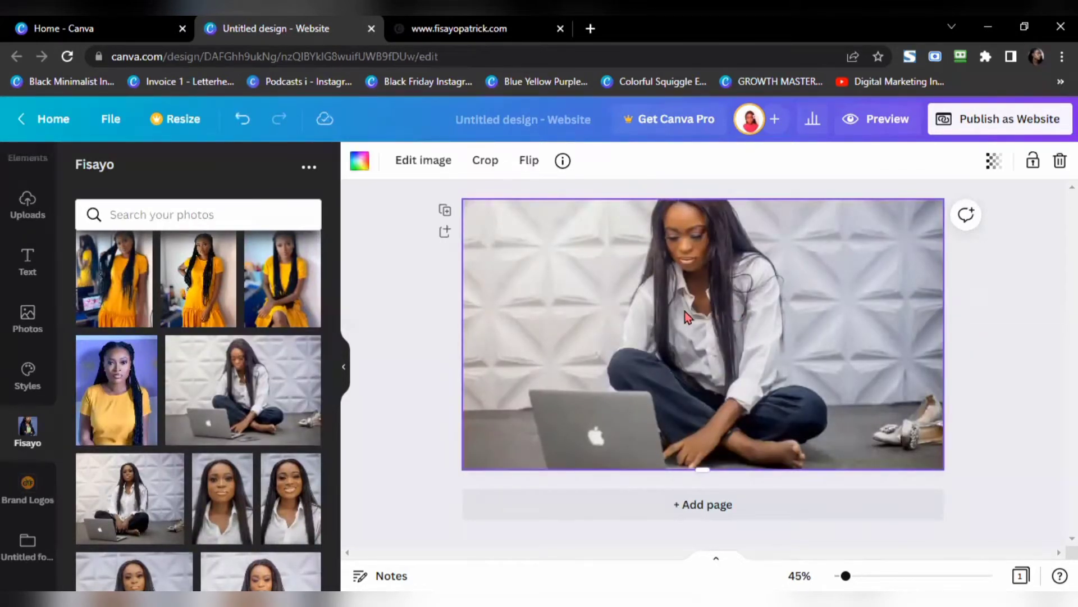
click(484, 164)
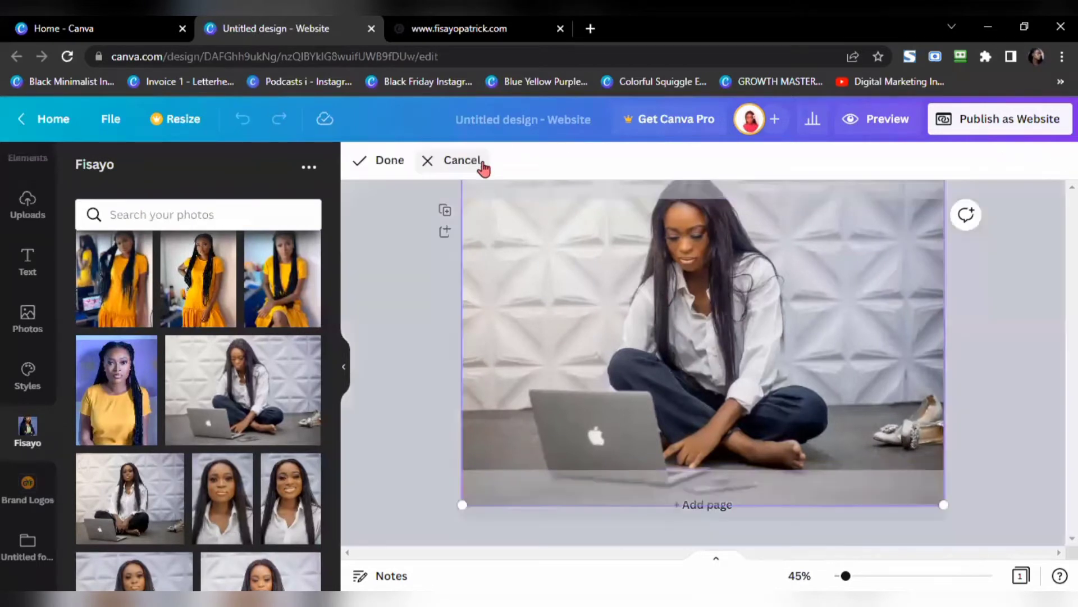
drag(702, 290, 718, 336)
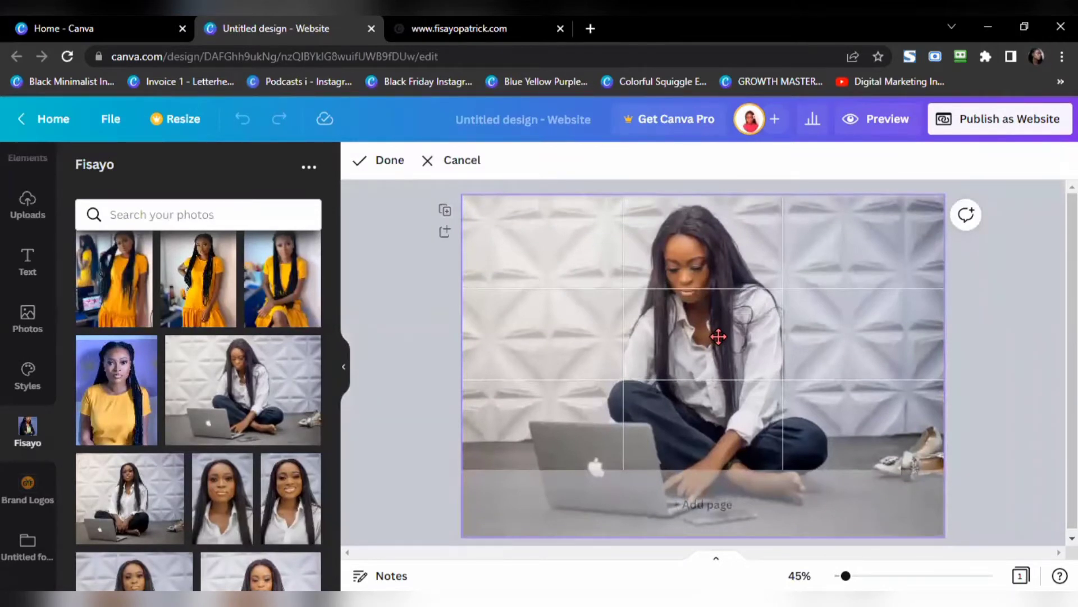
click(387, 164)
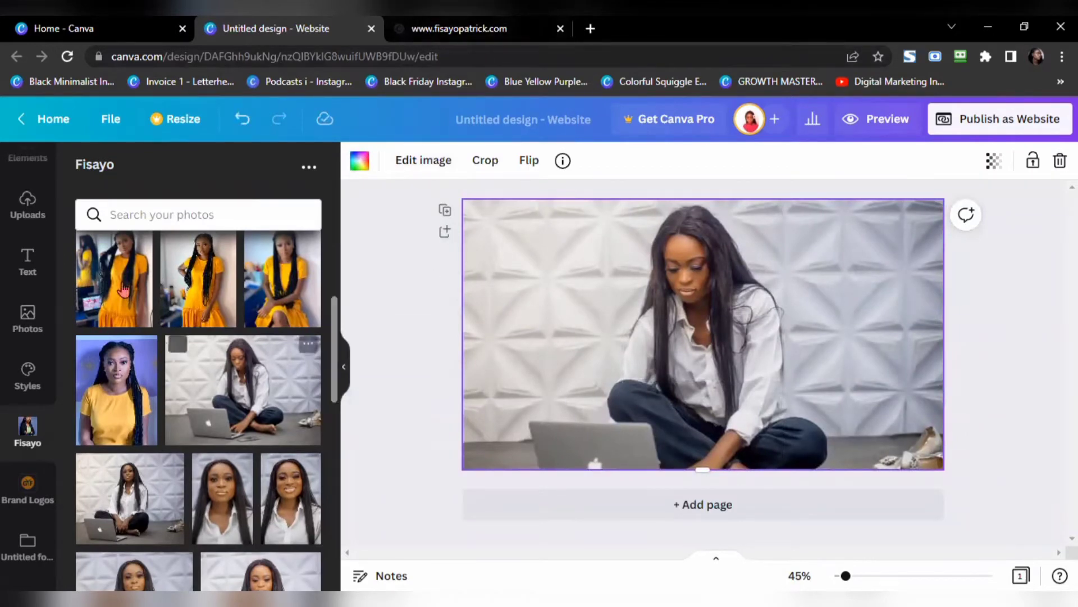
click(26, 262)
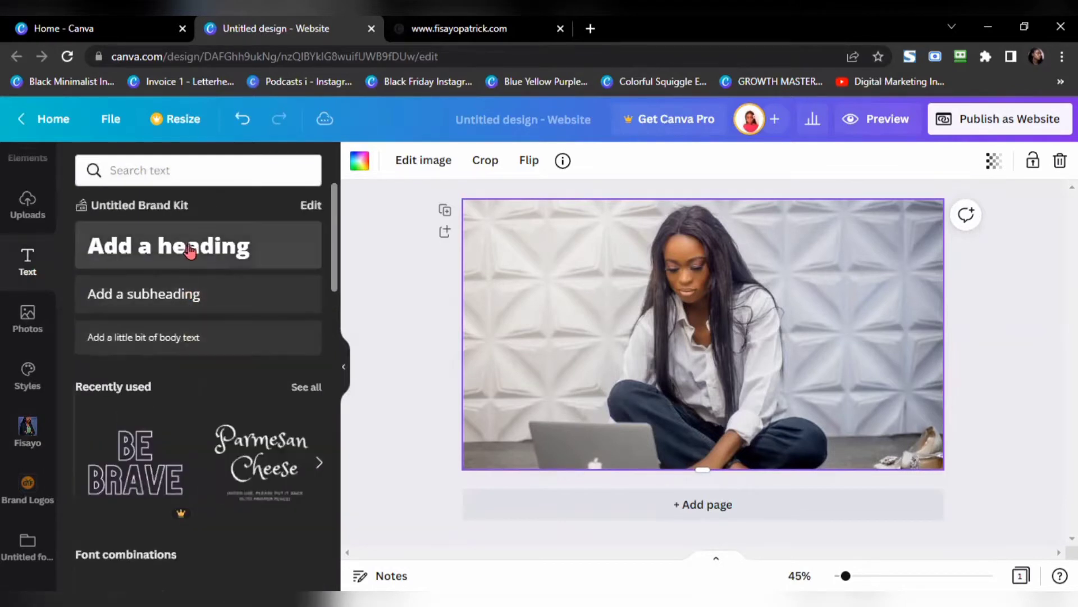
Step: Add a heading with the person's name, then shrink it and move it left
click(217, 247)
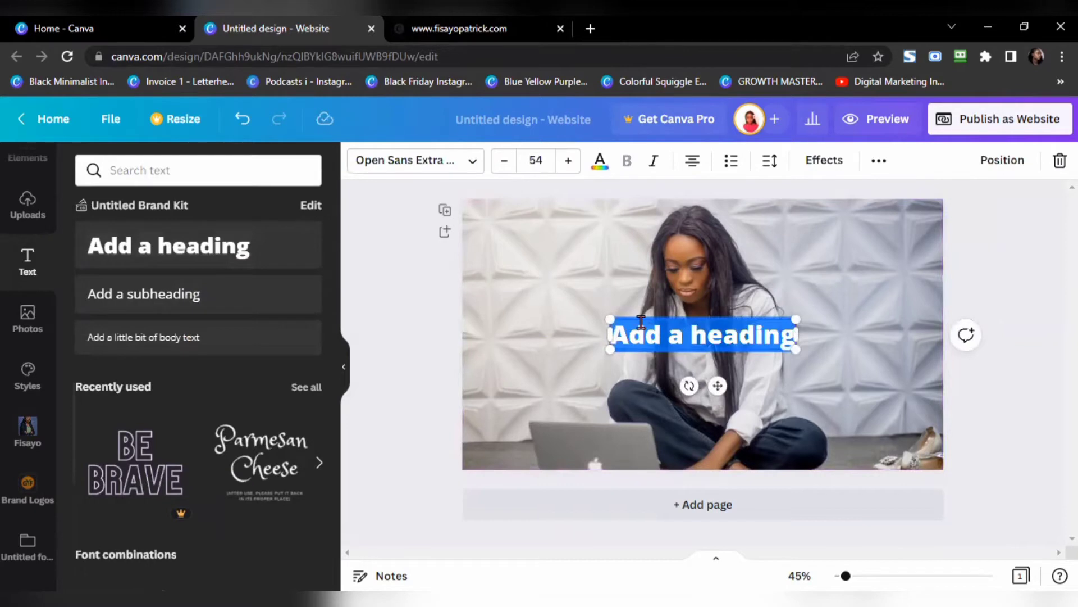
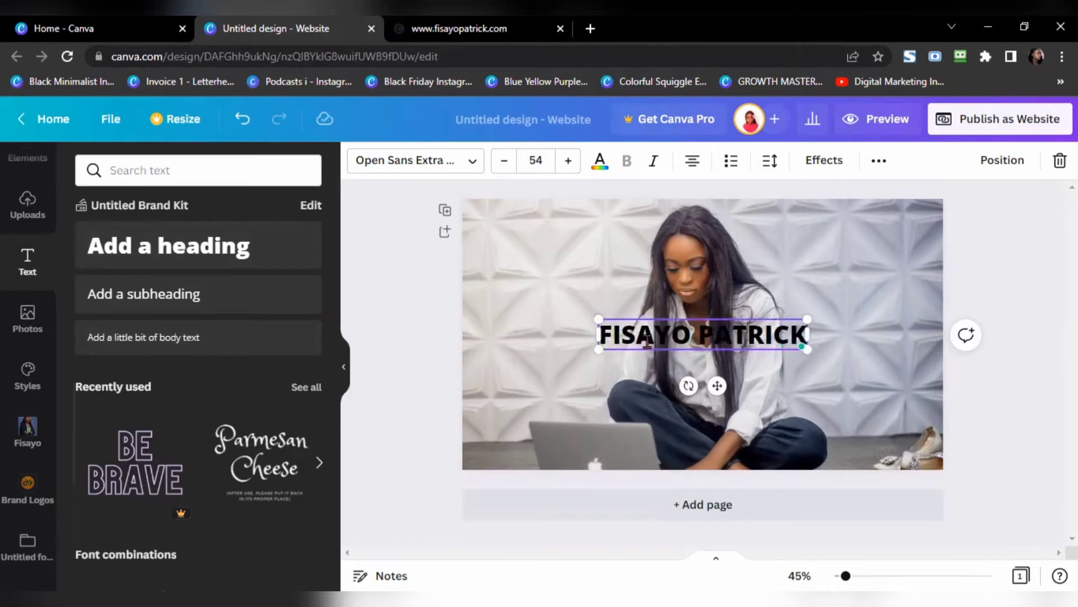
right_click(651, 335)
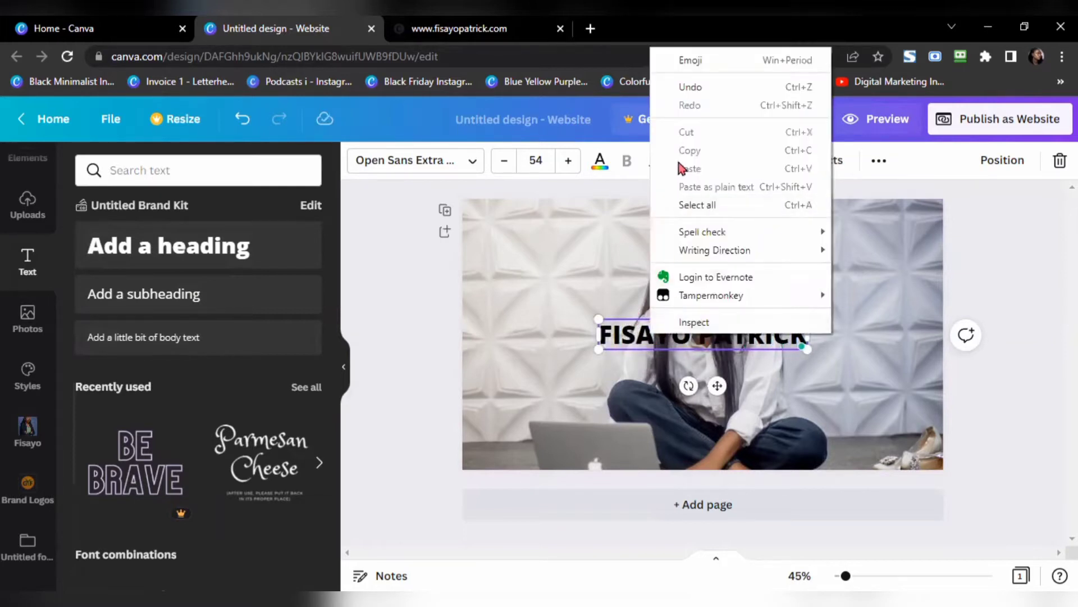
click(623, 336)
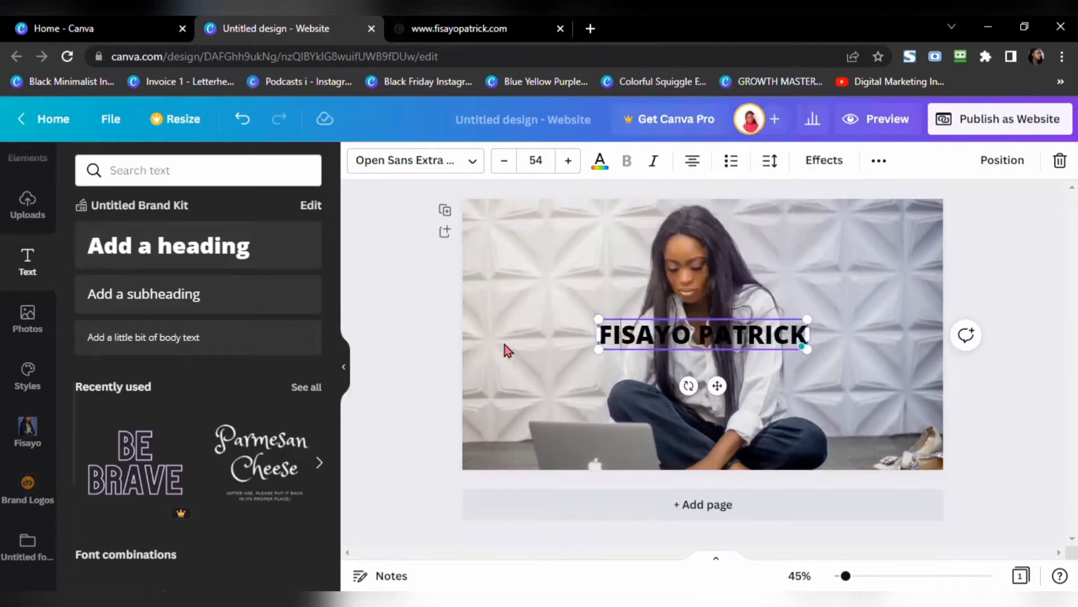
click(413, 345)
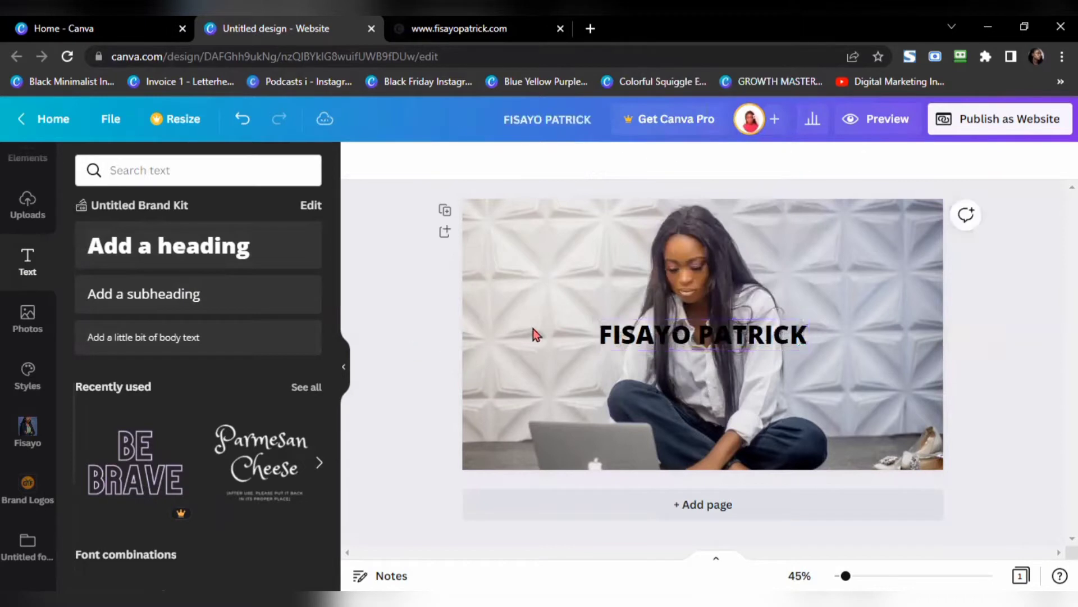
click(803, 335)
drag(807, 319, 646, 332)
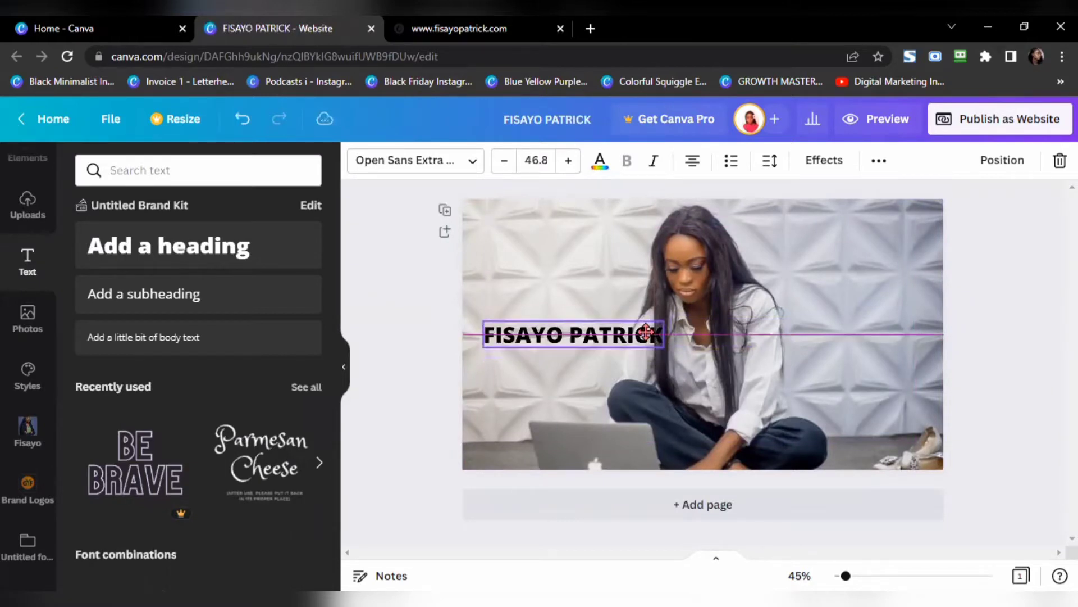
Step: Add a left-aligned 'Digital Creator' subheading and compare with the published site
click(173, 298)
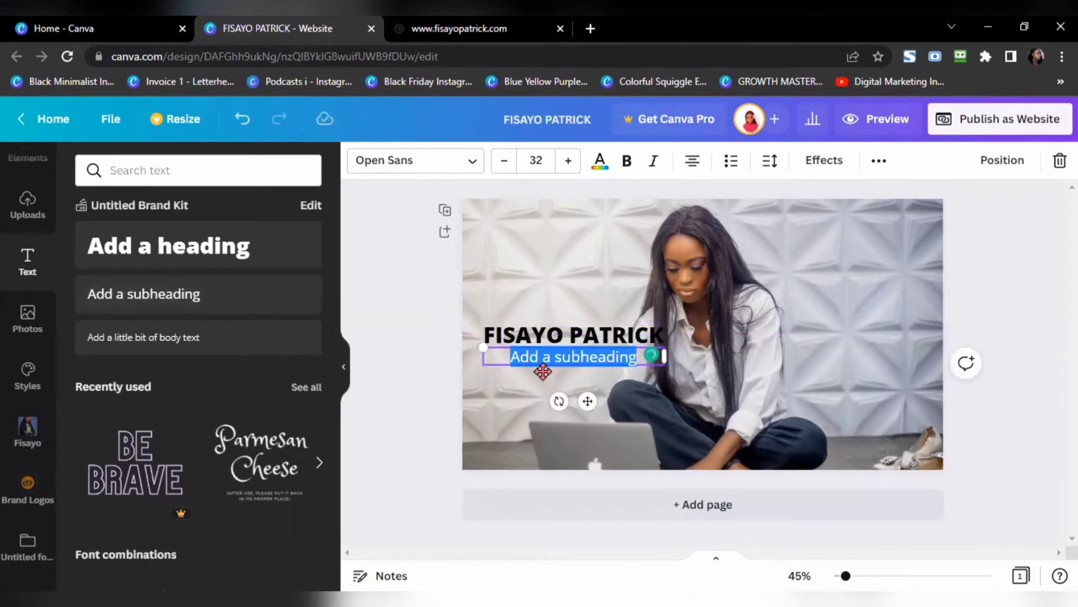
text(Digital)
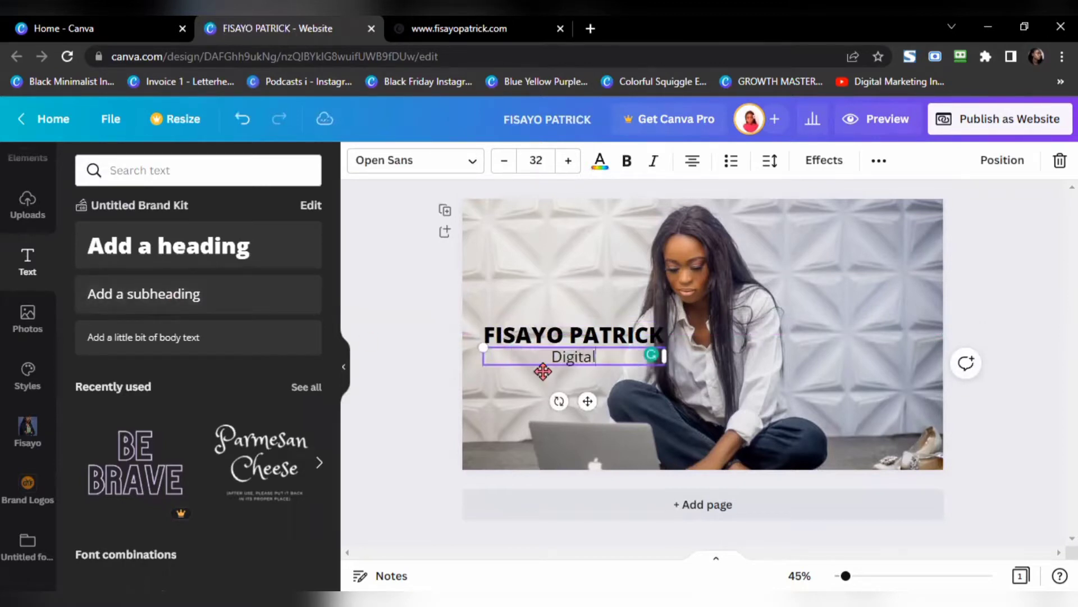
text( Creator)
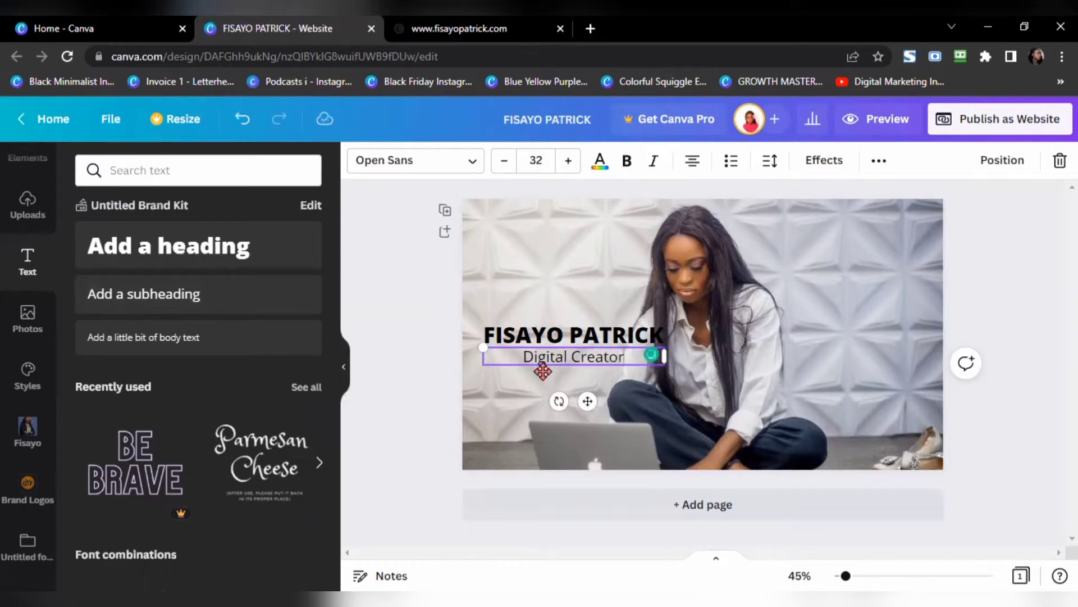
click(692, 161)
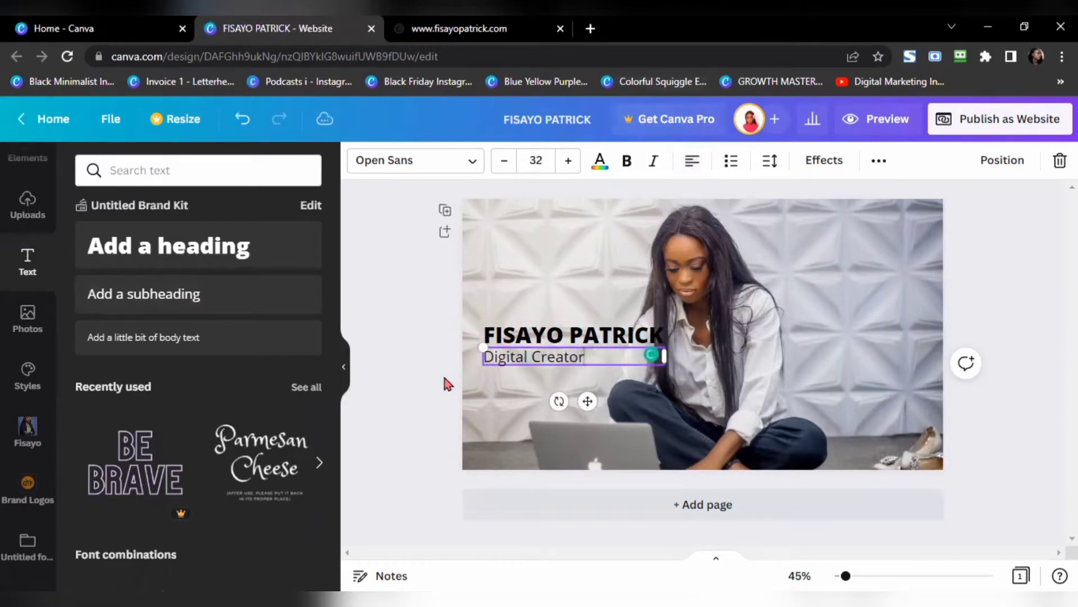
click(561, 375)
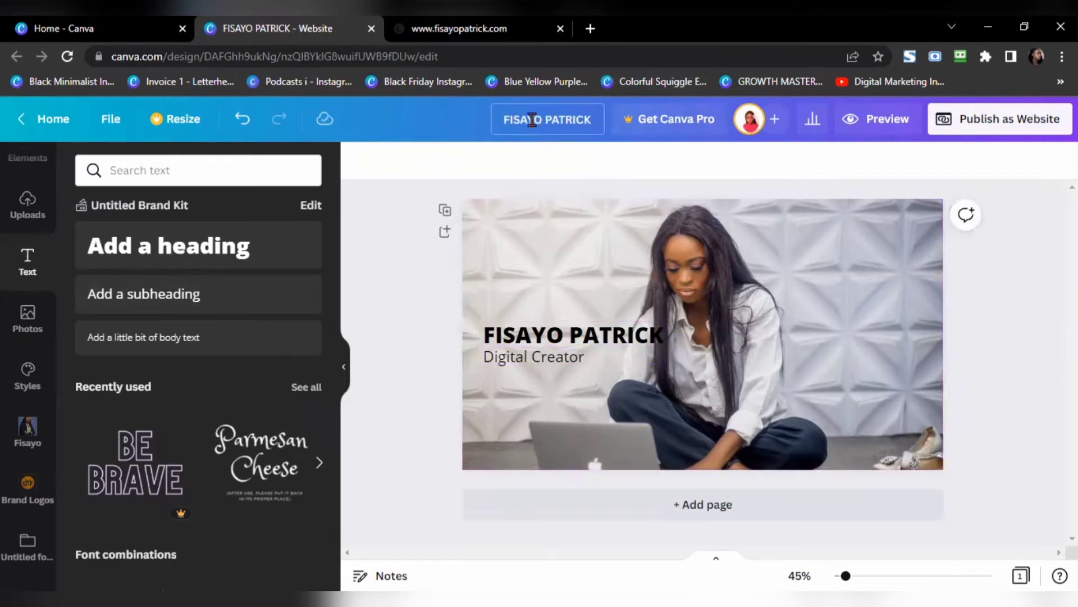
click(460, 28)
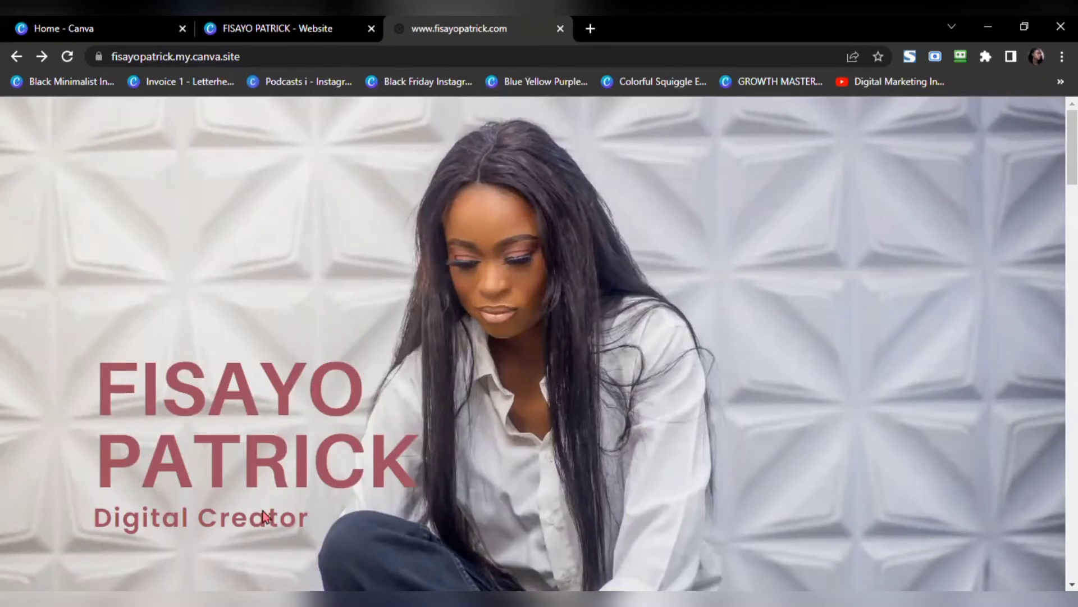
Step: Split the name heading onto two left-aligned lines
click(284, 35)
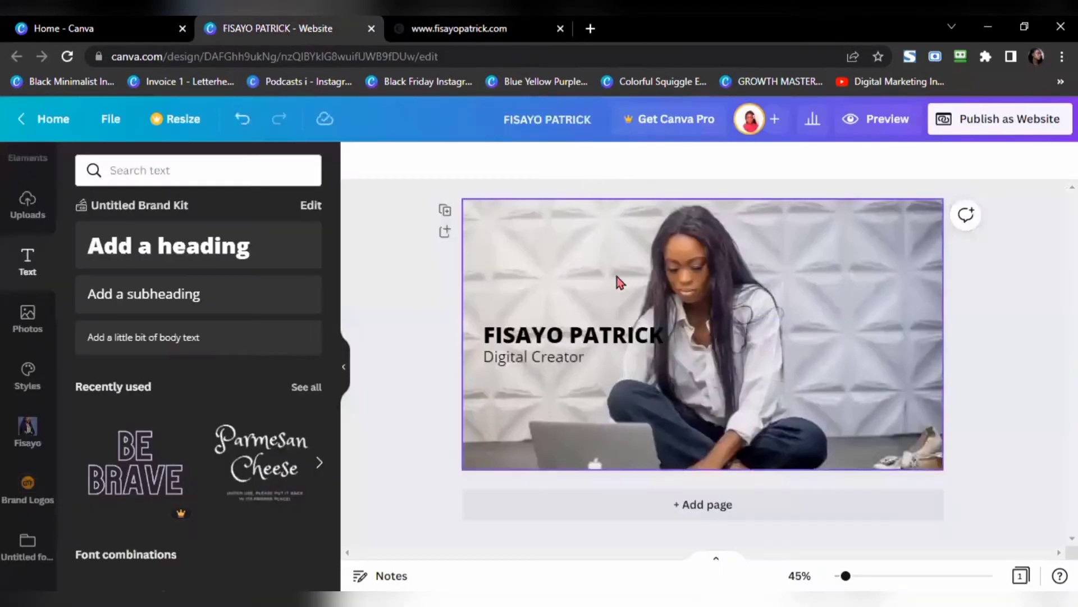
click(574, 340)
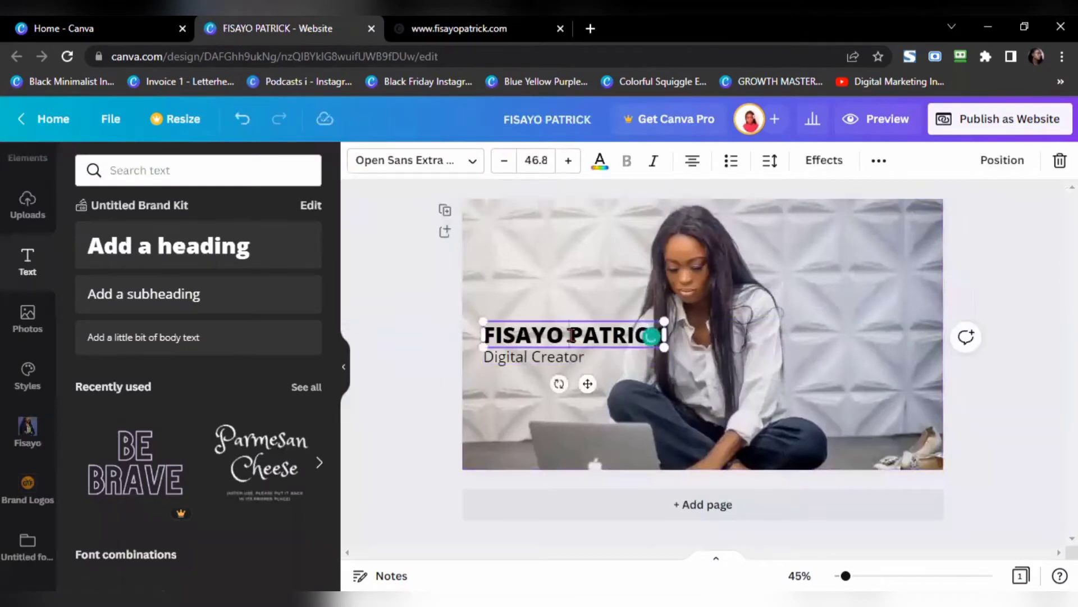
key(Return)
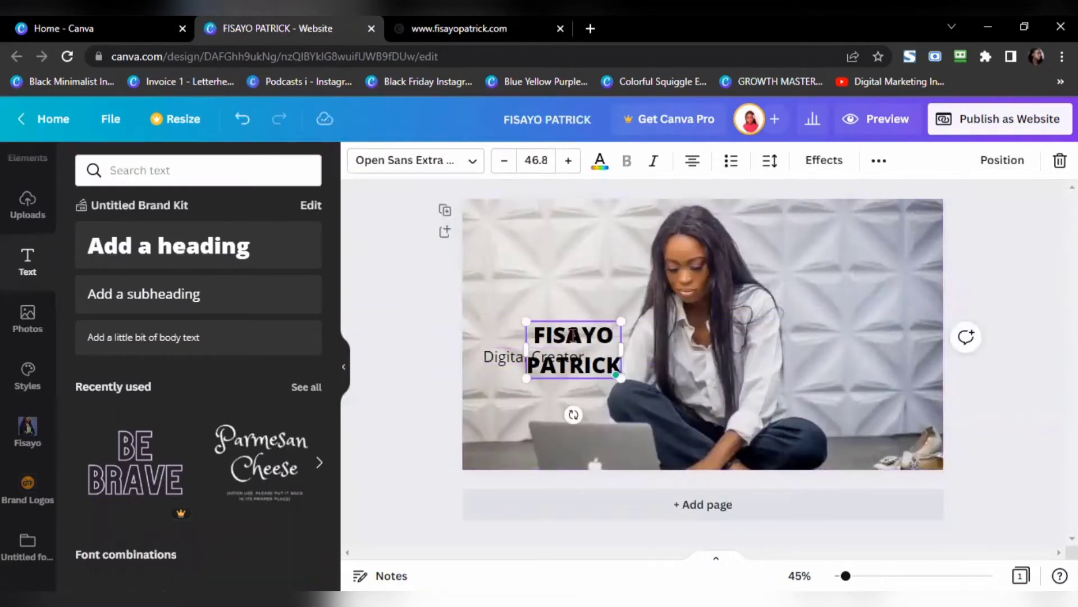
key(ctrl+a)
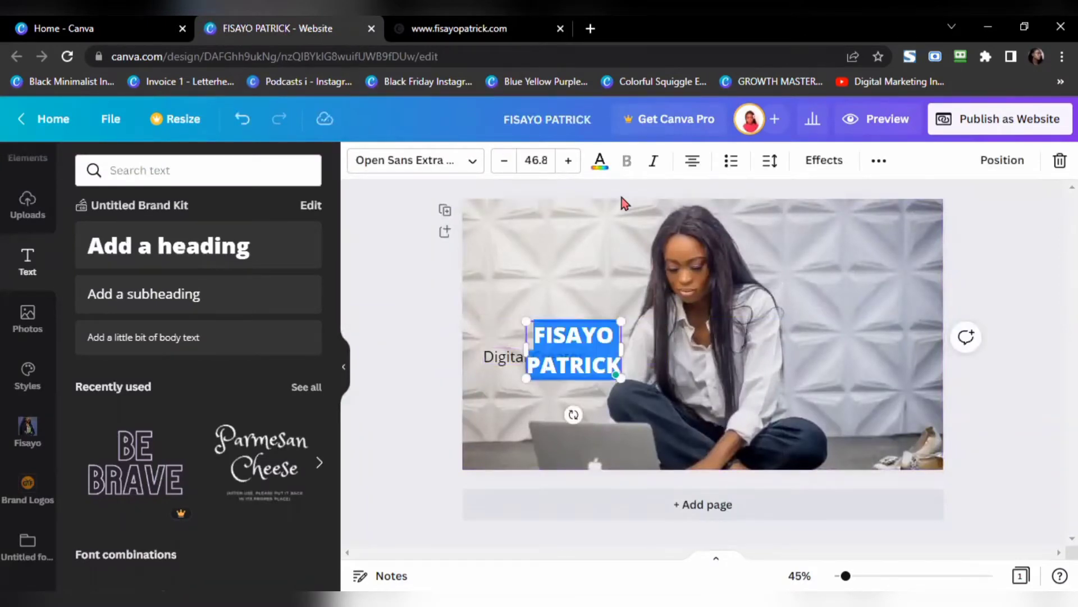
click(693, 161)
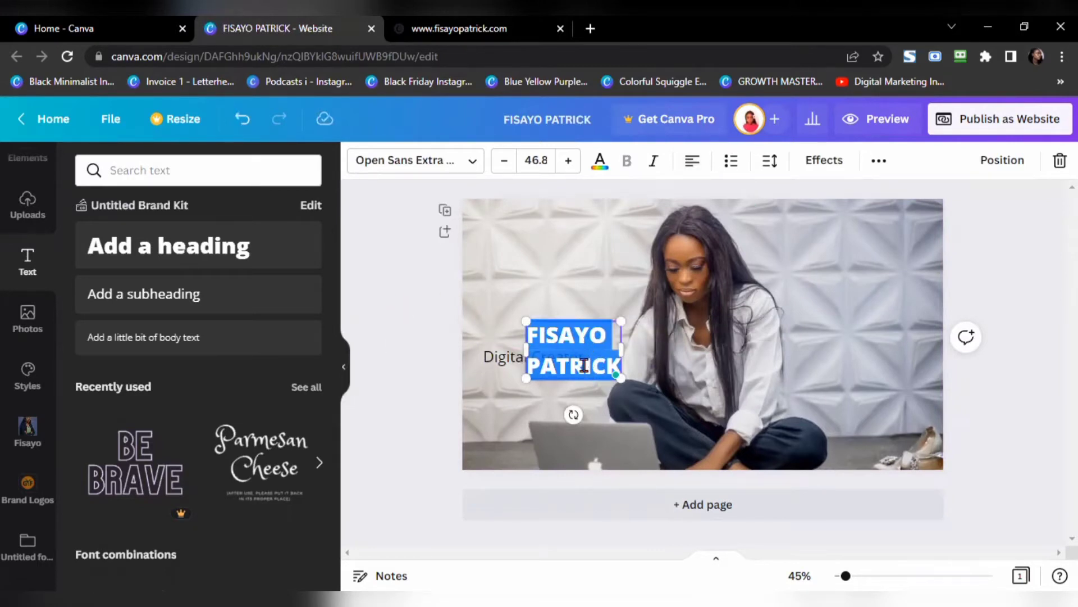
click(459, 28)
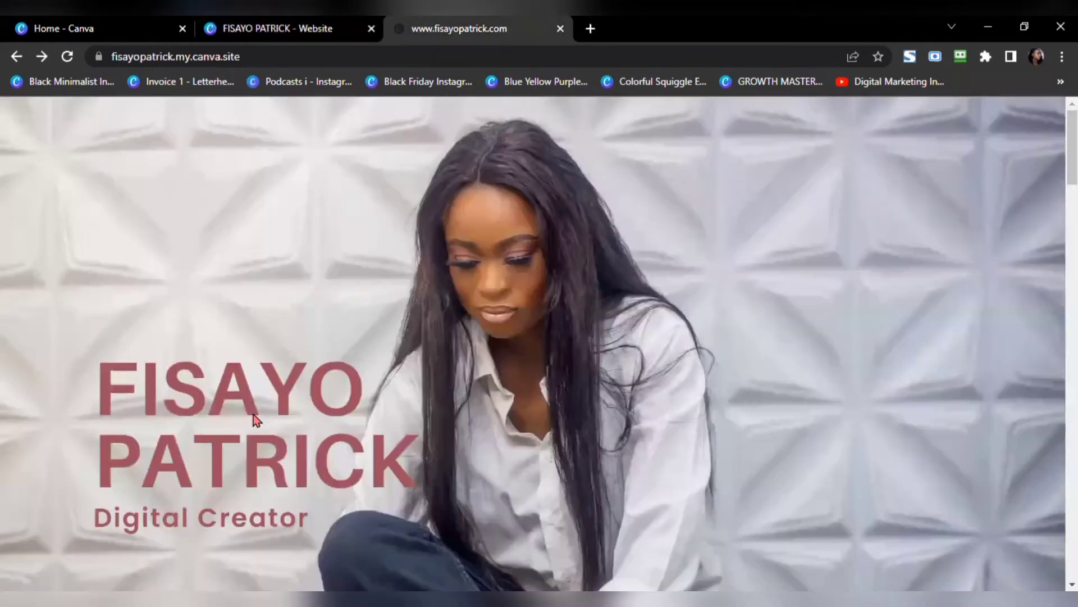
click(312, 30)
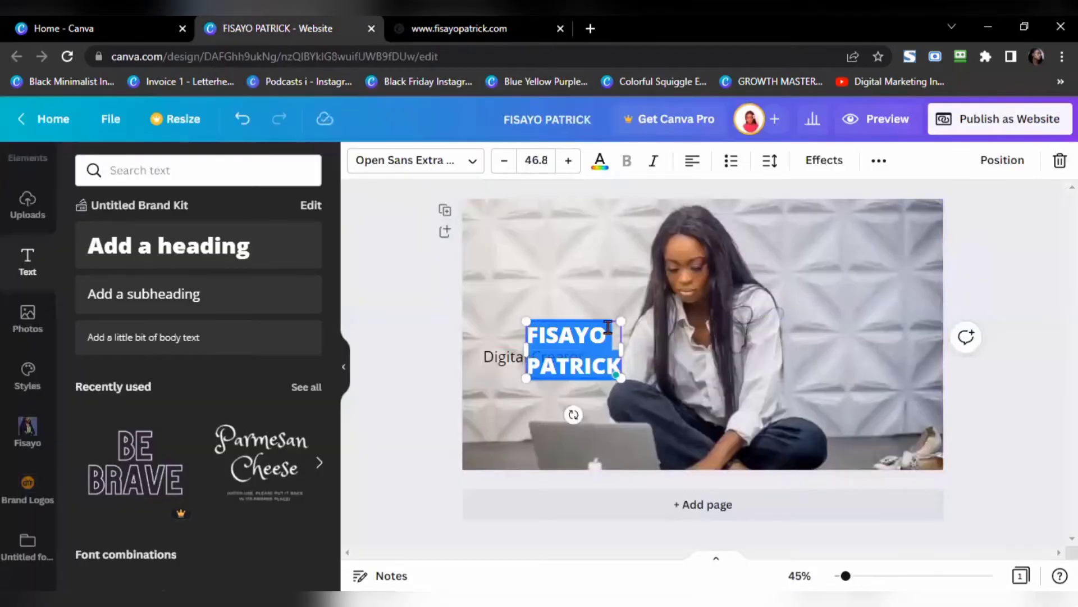
Step: Tighten the heading's line spacing to 1.24 and move it above Digital Creator
click(772, 173)
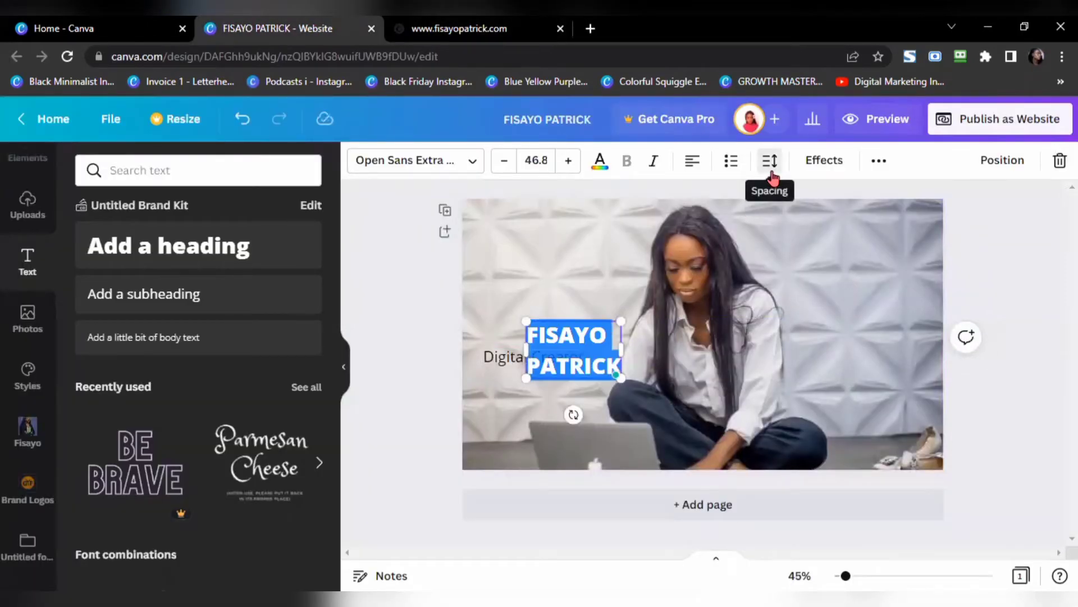
drag(866, 282, 855, 283)
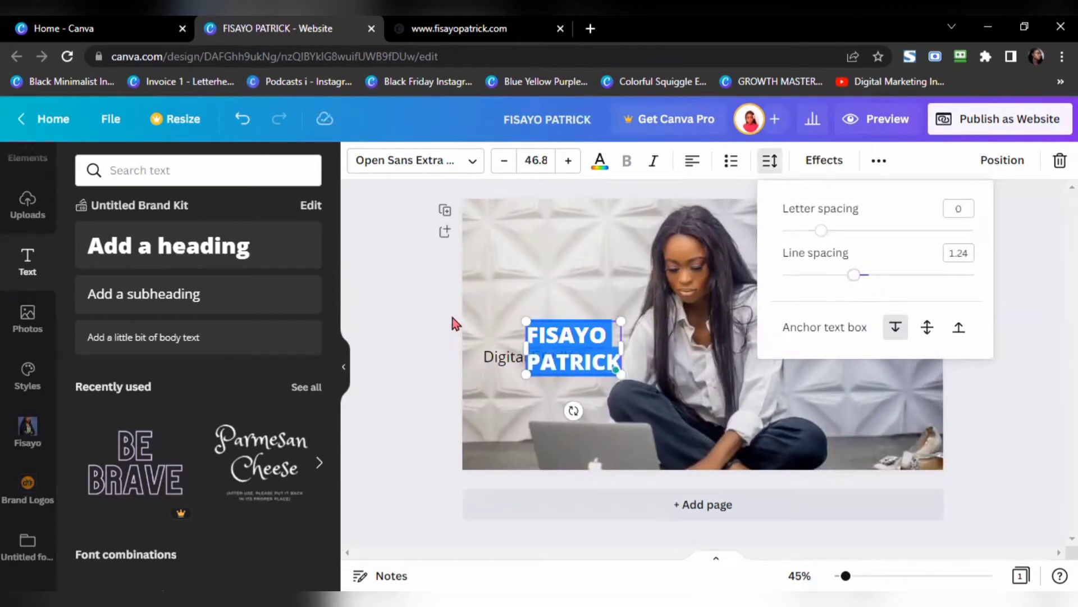
click(430, 339)
click(430, 339)
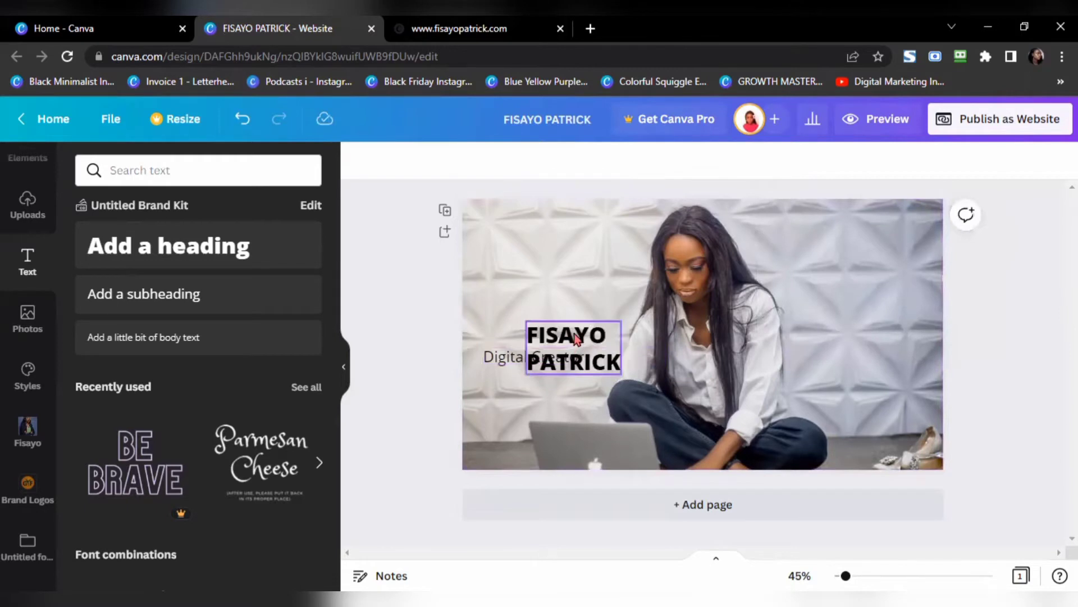
drag(576, 339, 538, 299)
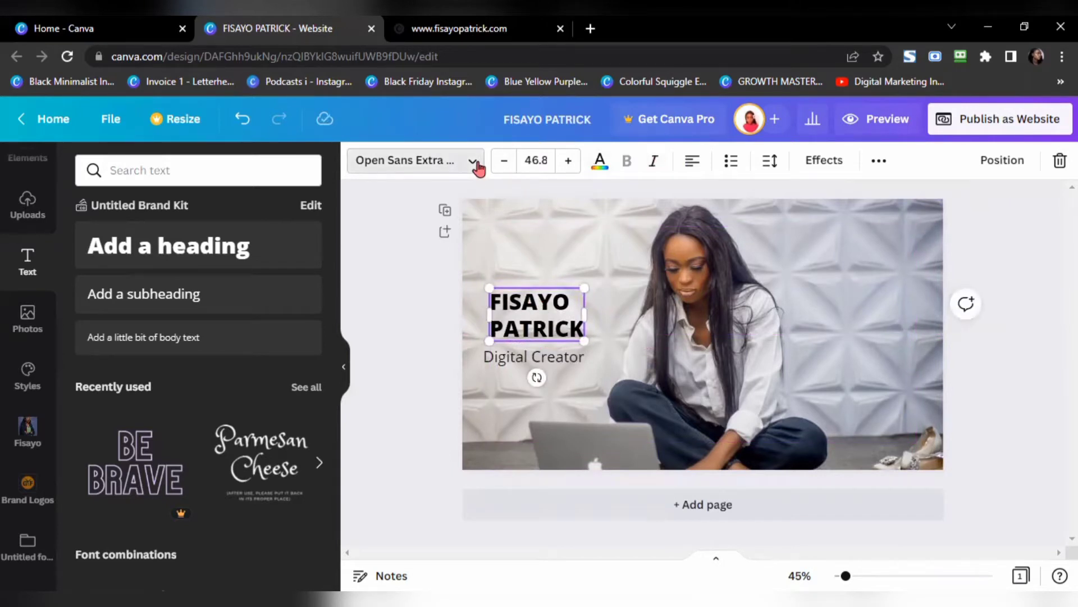
Step: Set the name heading in League Spartan and nudge Digital Creator right to align beneath it
click(478, 168)
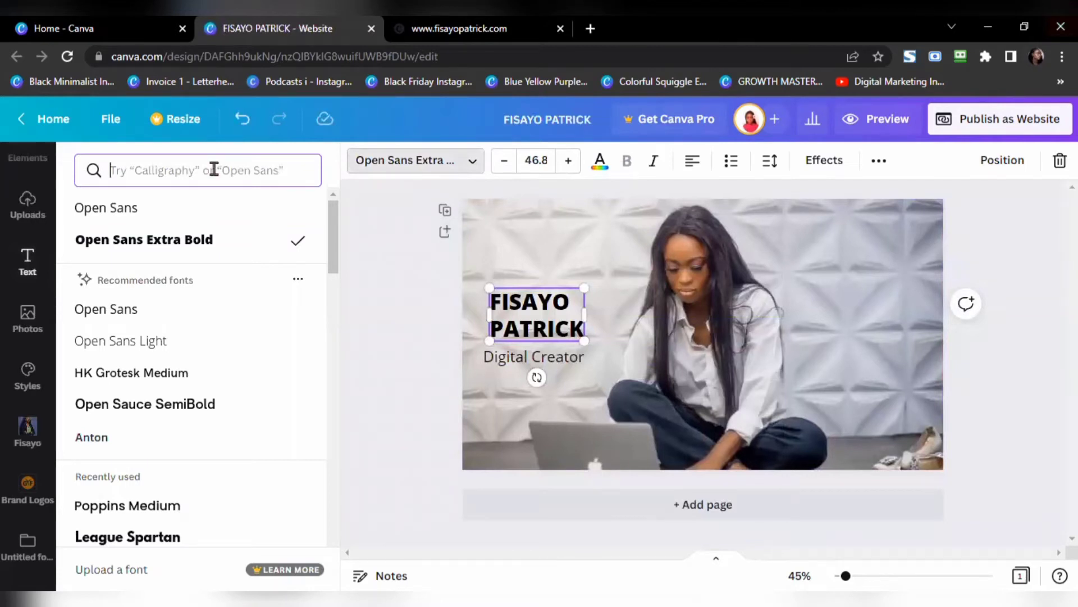
text(league sp)
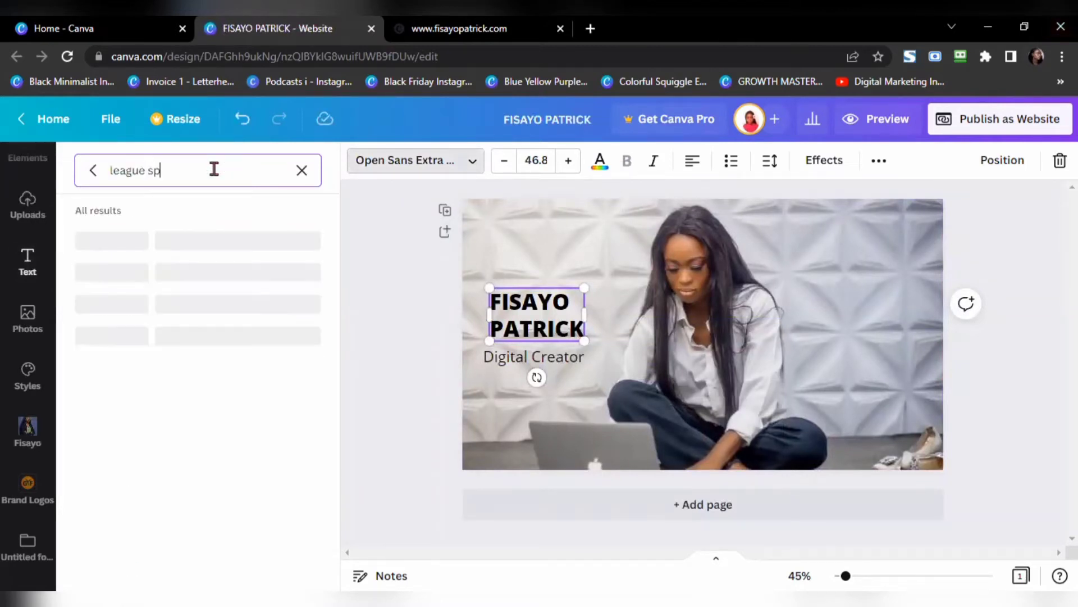
text(artan)
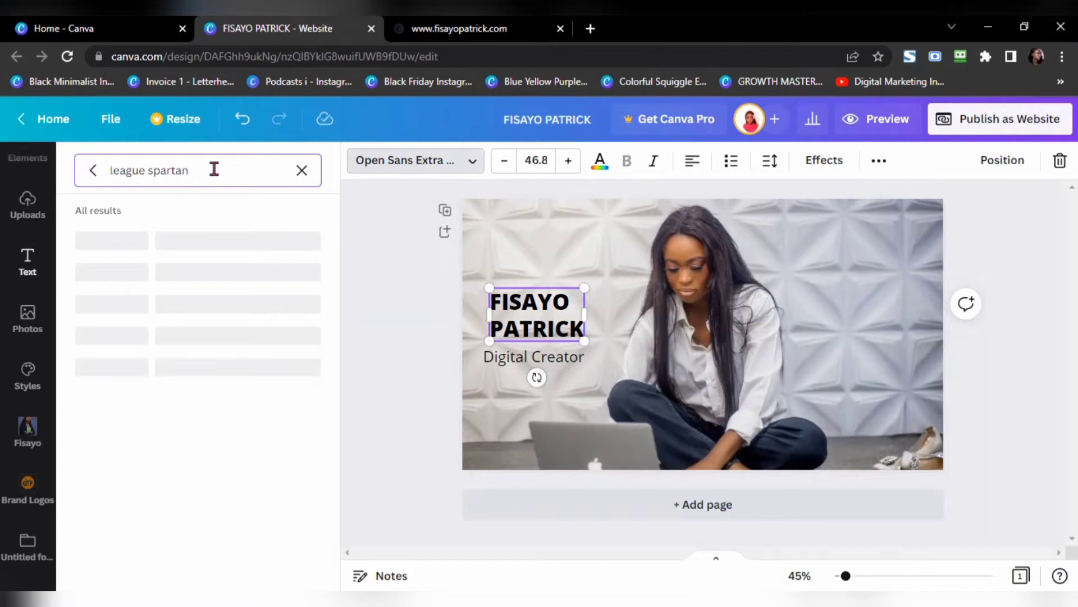
click(147, 247)
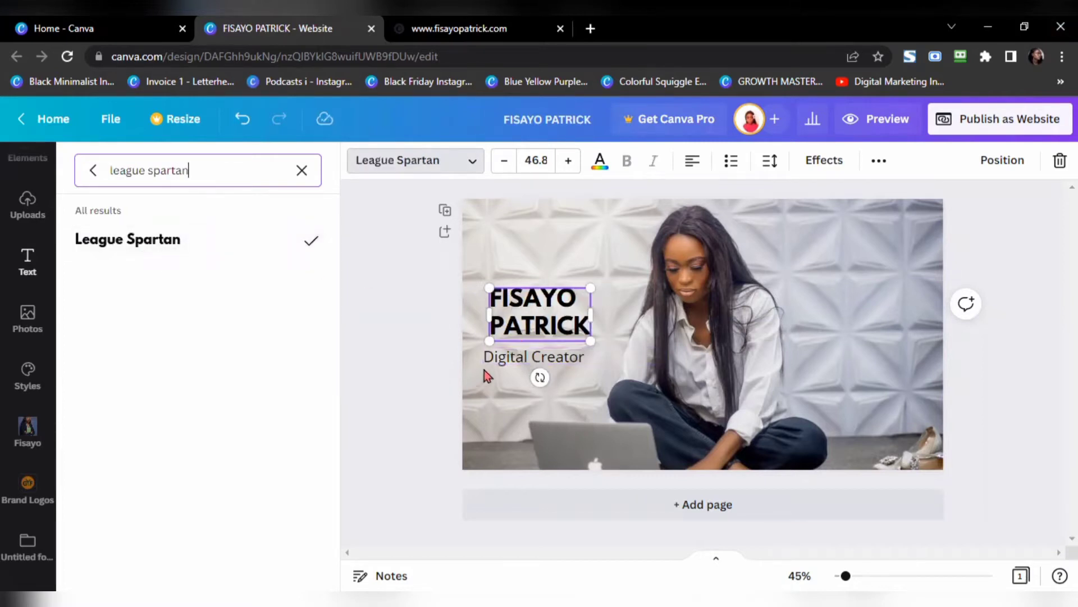
click(516, 364)
drag(517, 364, 522, 363)
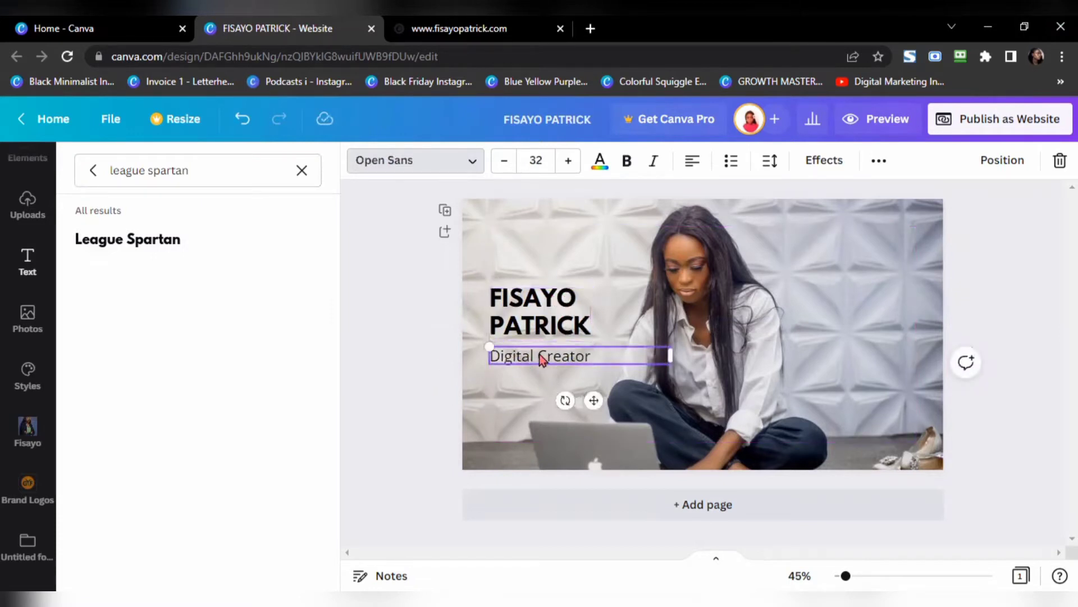
Step: Apply Poppins Medium to the Digital Creator subtitle, then compare against the published site
click(303, 171)
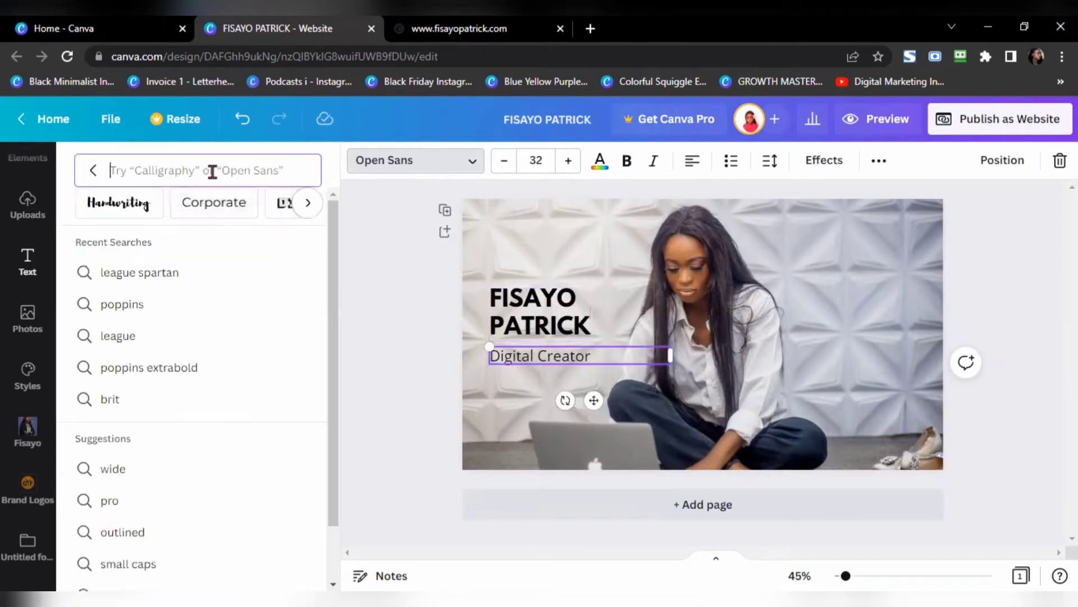
text(poppins medium)
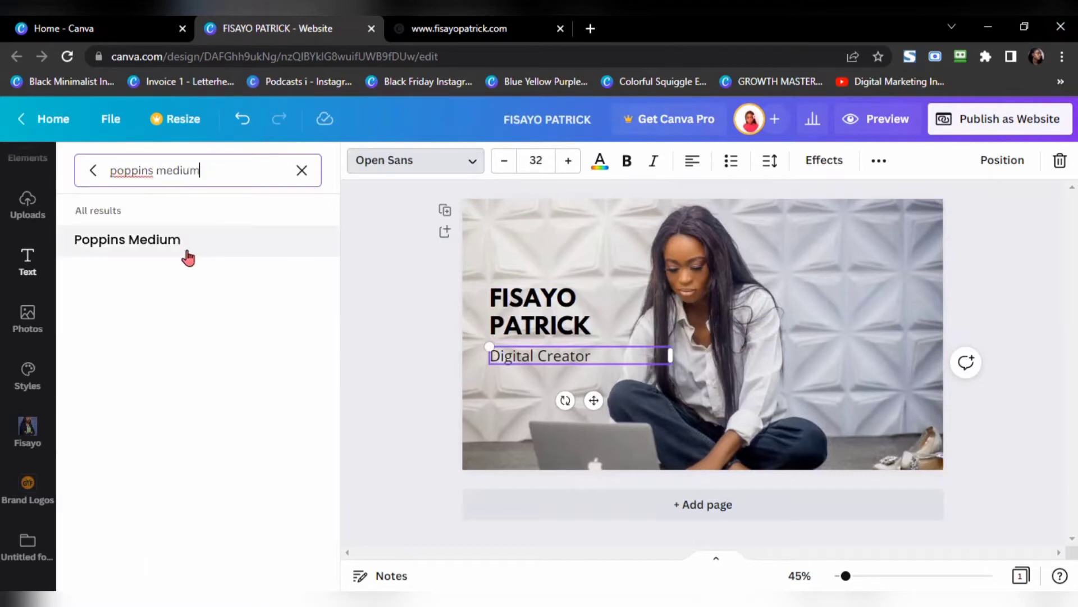
click(187, 252)
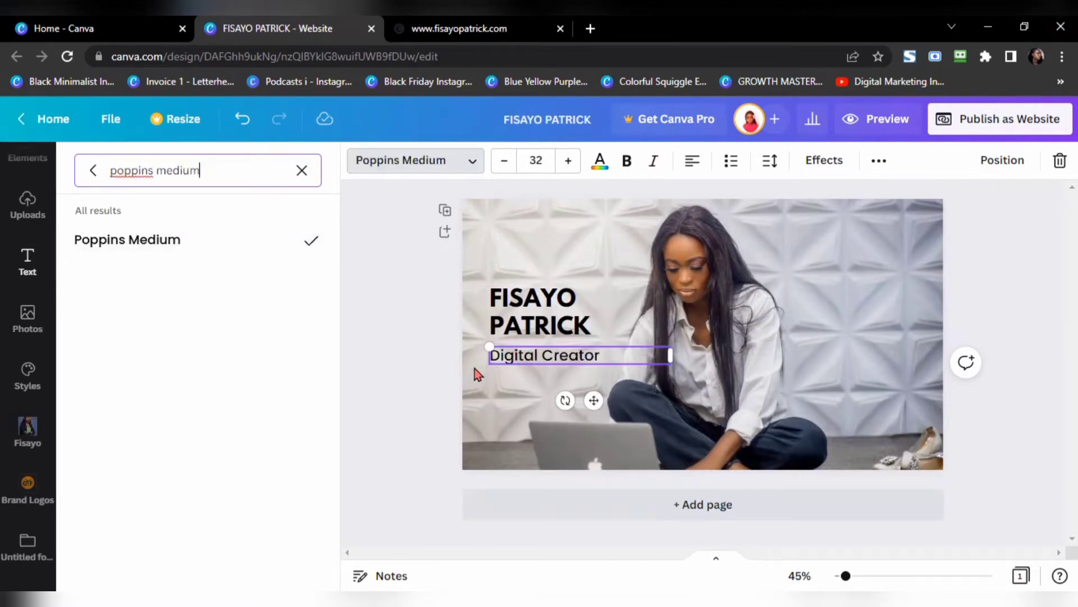
key(Escape)
key(Escape)
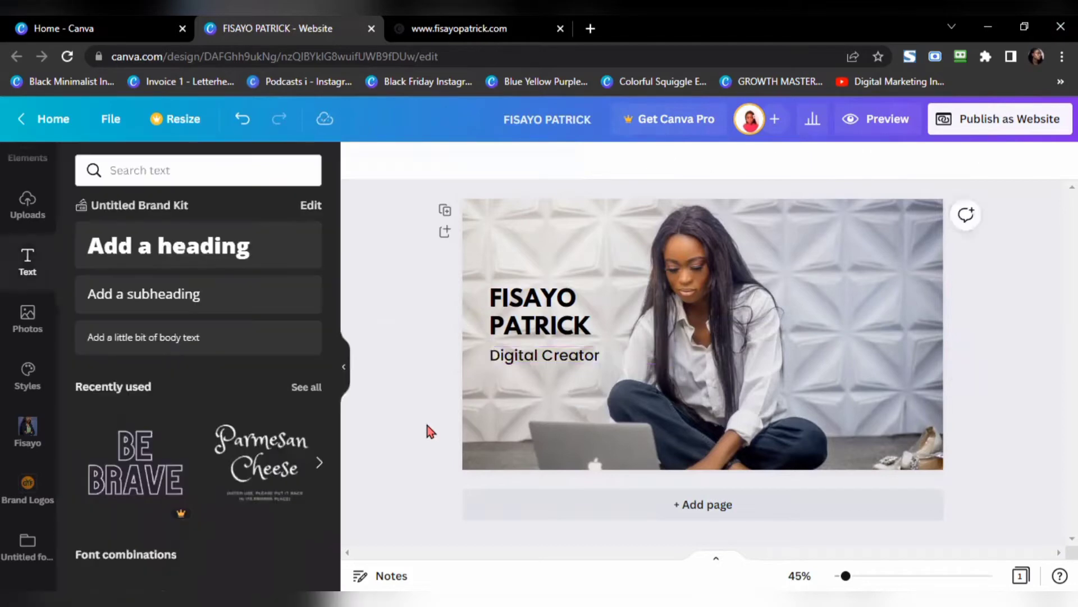
click(427, 28)
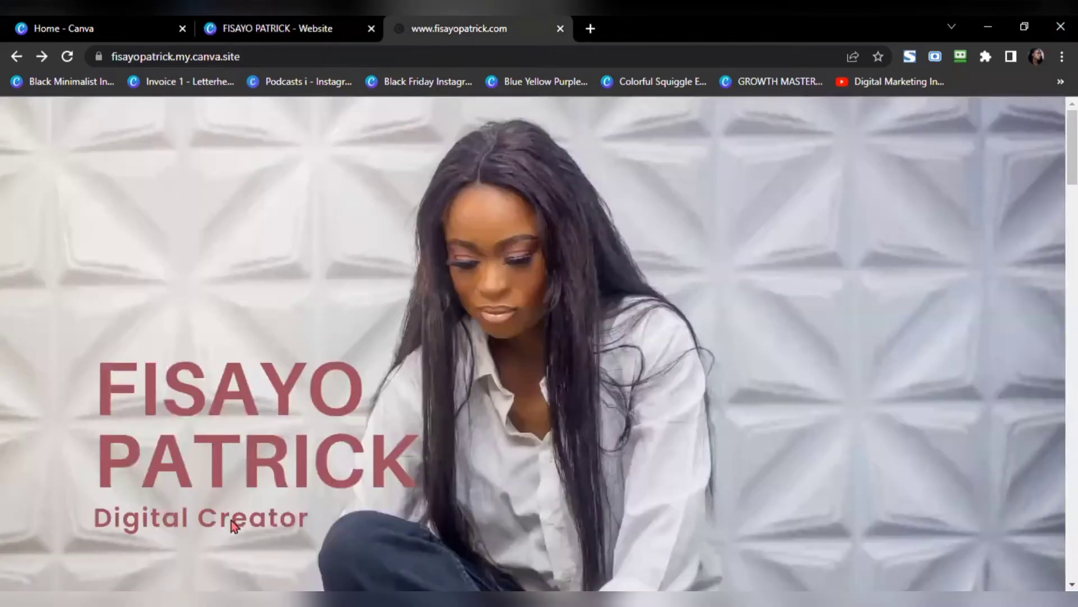
click(275, 29)
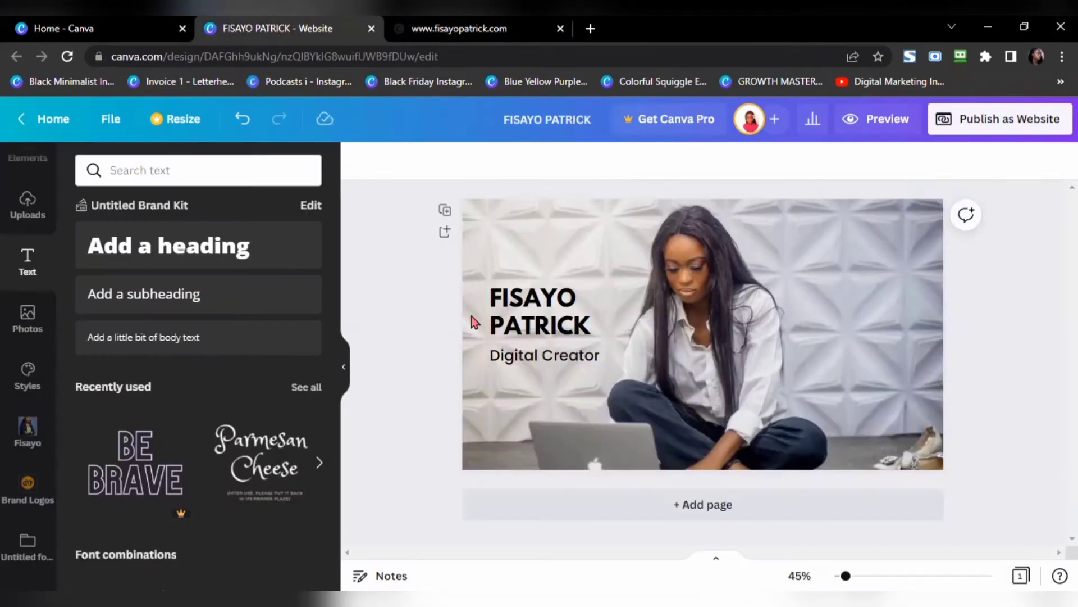
Step: Colour the name heading maroon #9d505e and use Change all to recolour the subtitle too
click(552, 333)
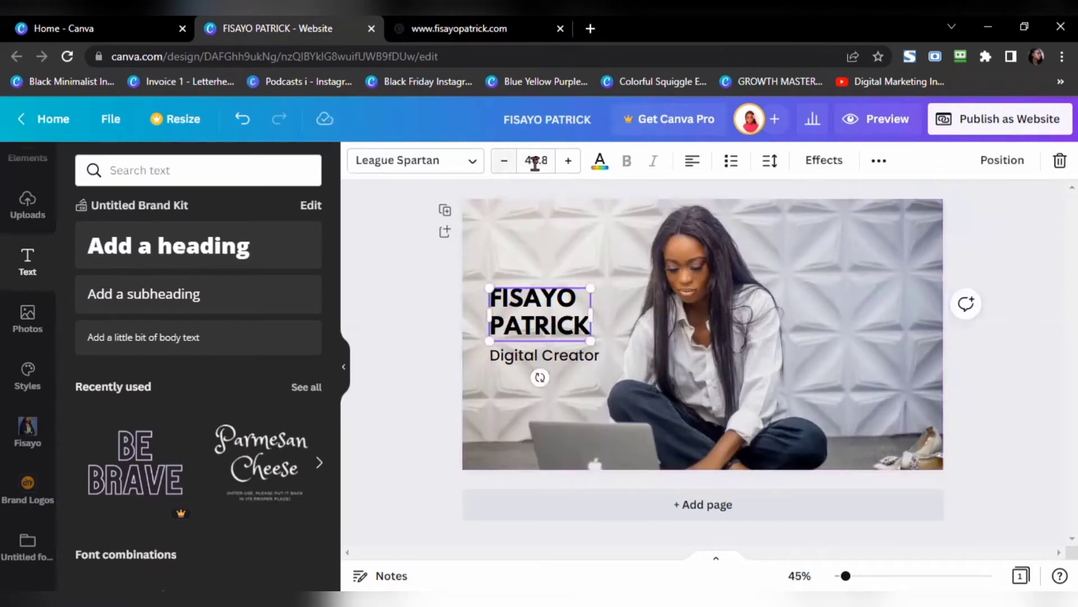
click(599, 161)
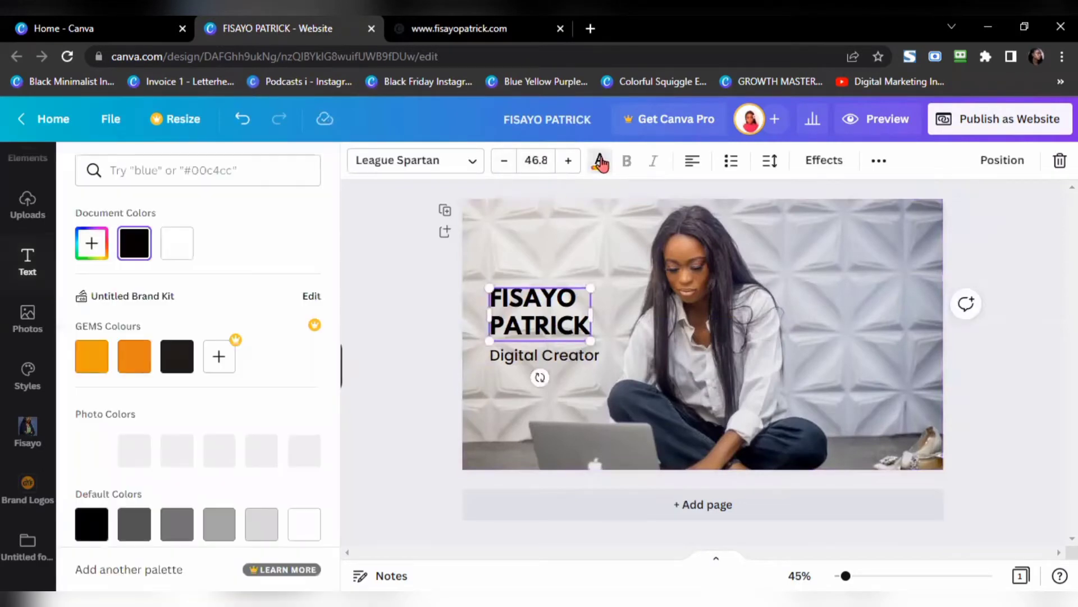
click(201, 170)
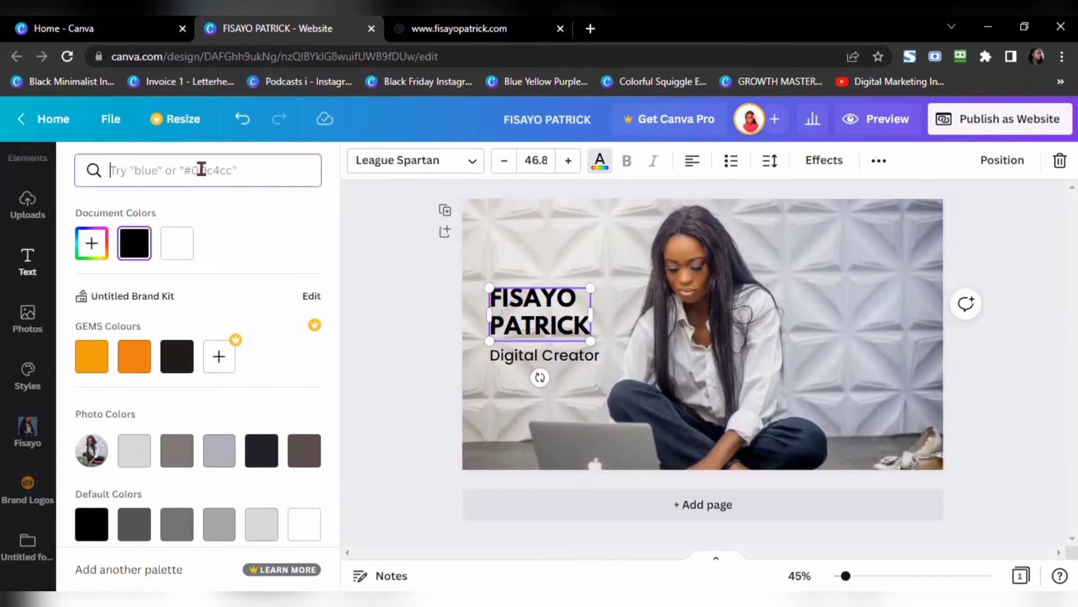
text(#9)
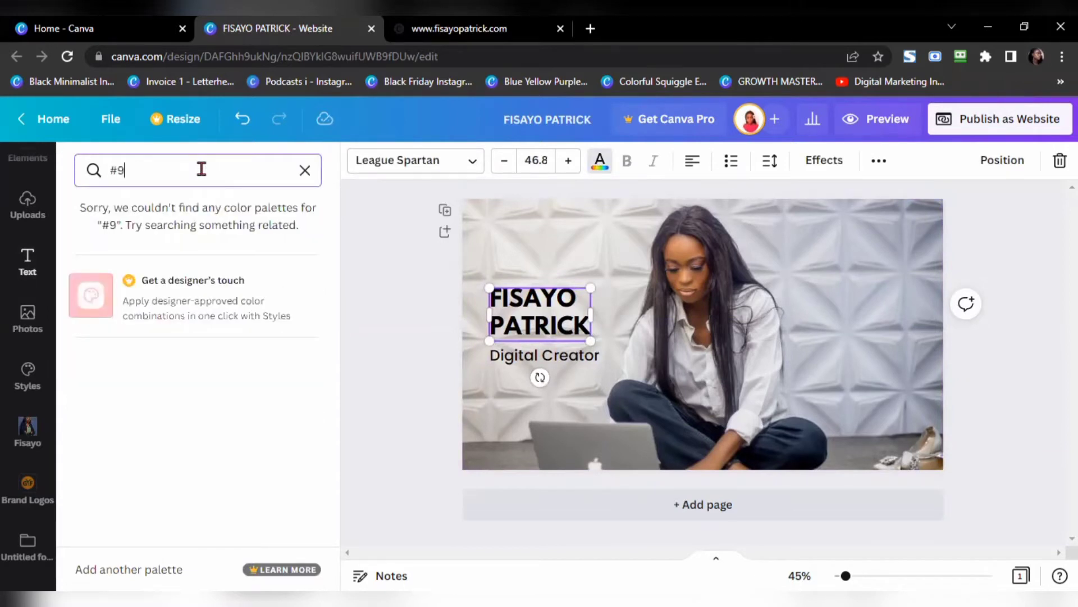
text(d505e)
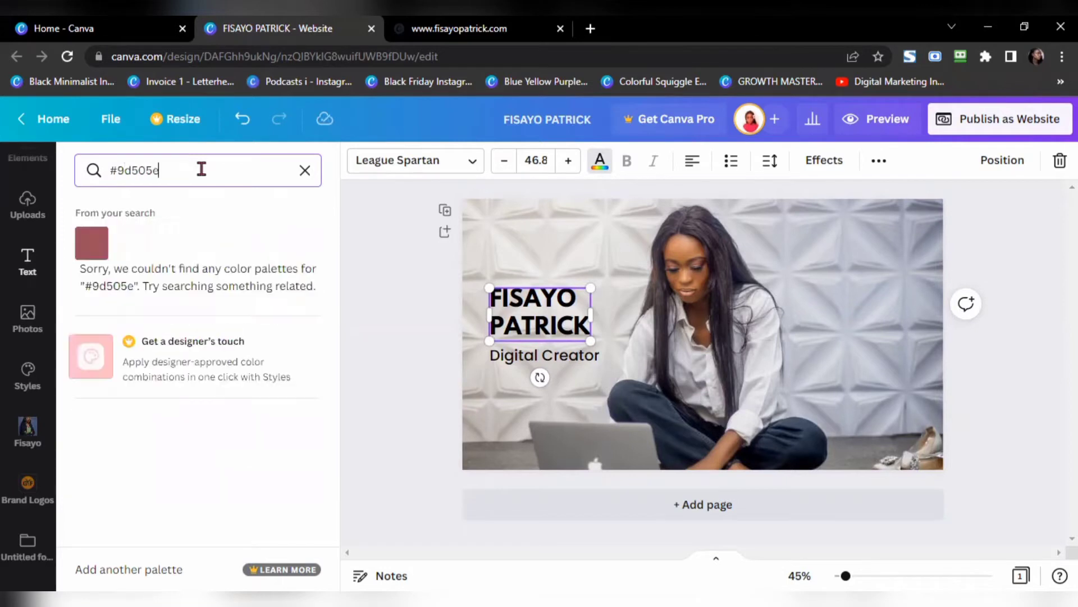
click(95, 246)
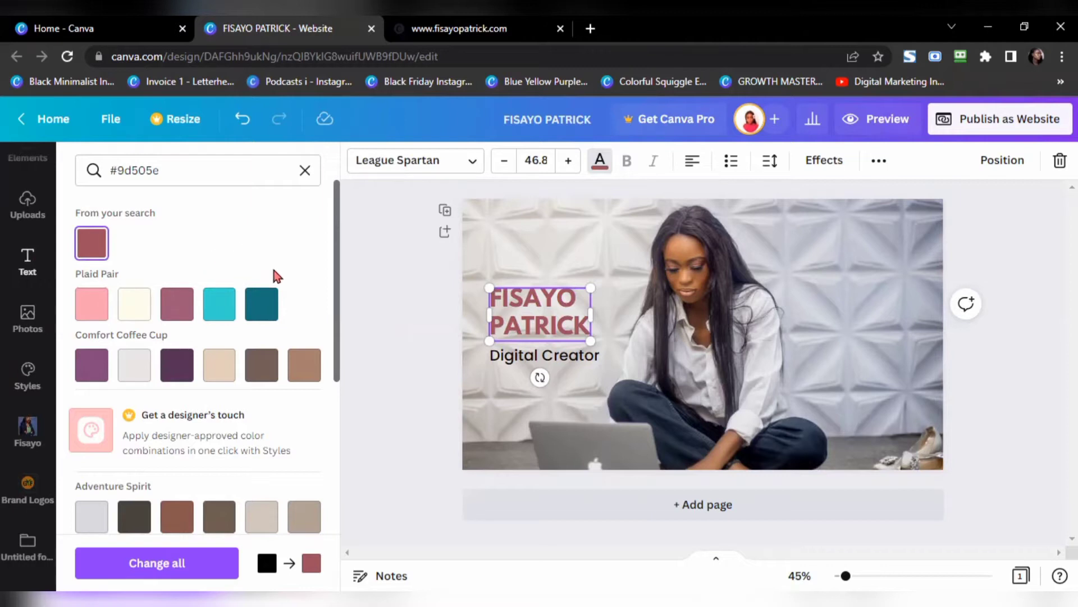
click(175, 166)
click(169, 562)
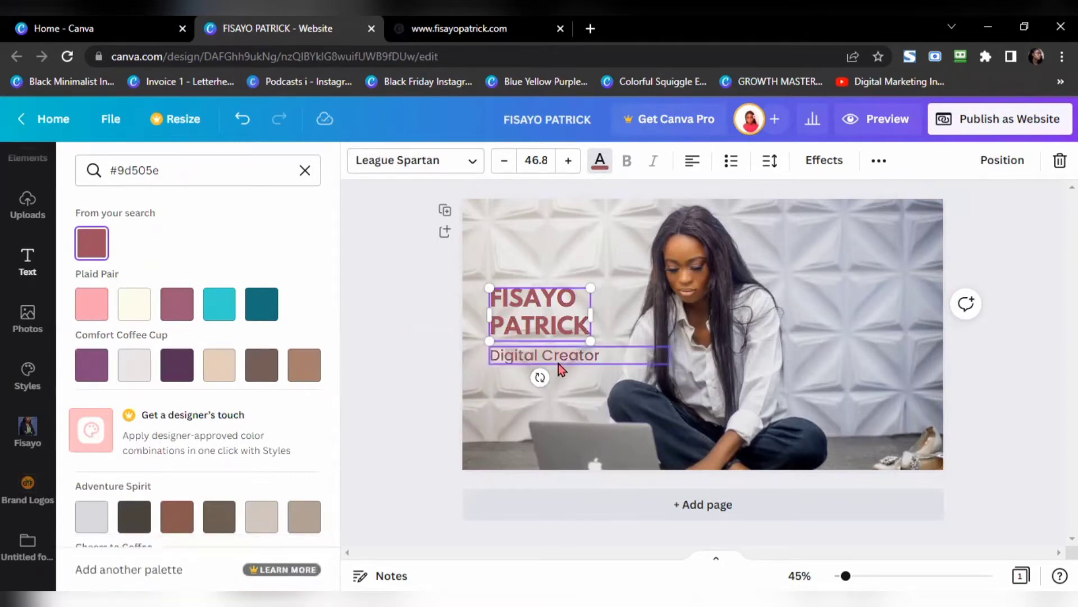
click(390, 429)
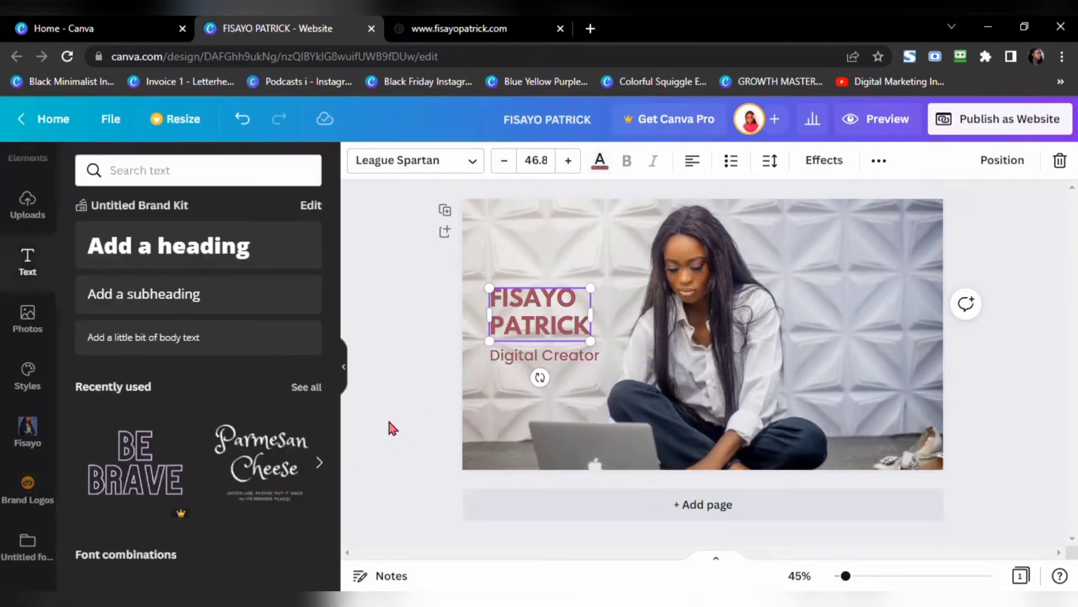
Step: Widen the name heading's letter spacing to 117 and enlarge it to size 59.8
drag(529, 318, 536, 319)
click(466, 28)
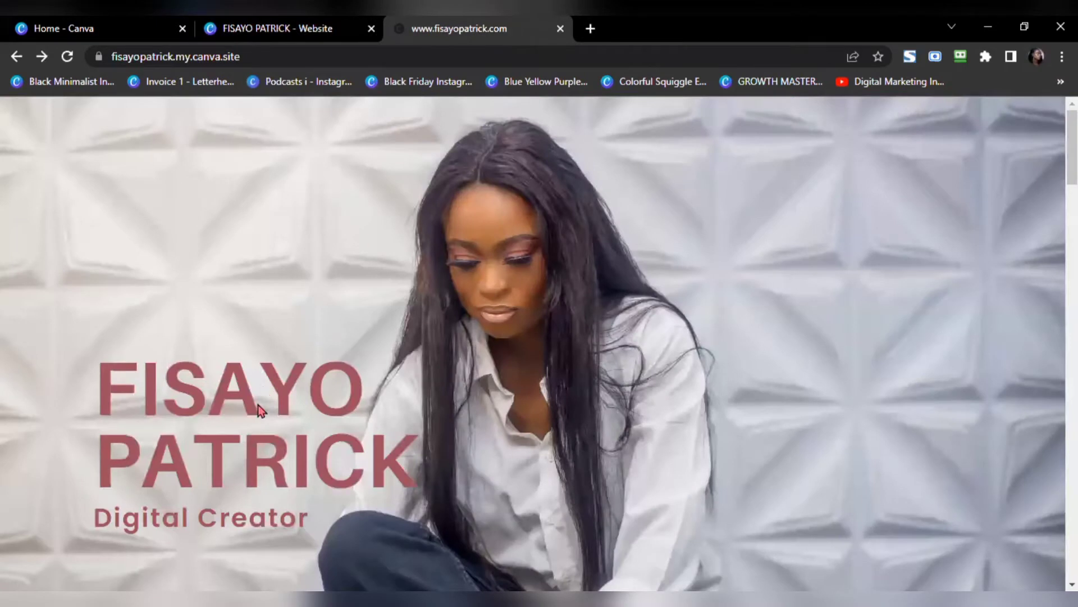
click(332, 29)
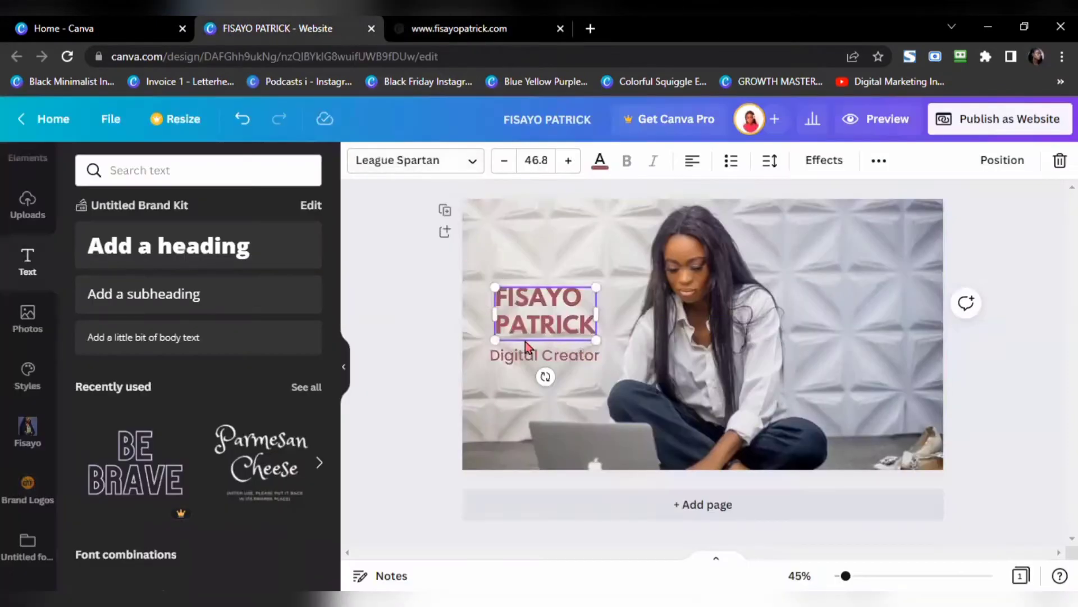
click(770, 162)
drag(822, 231, 844, 231)
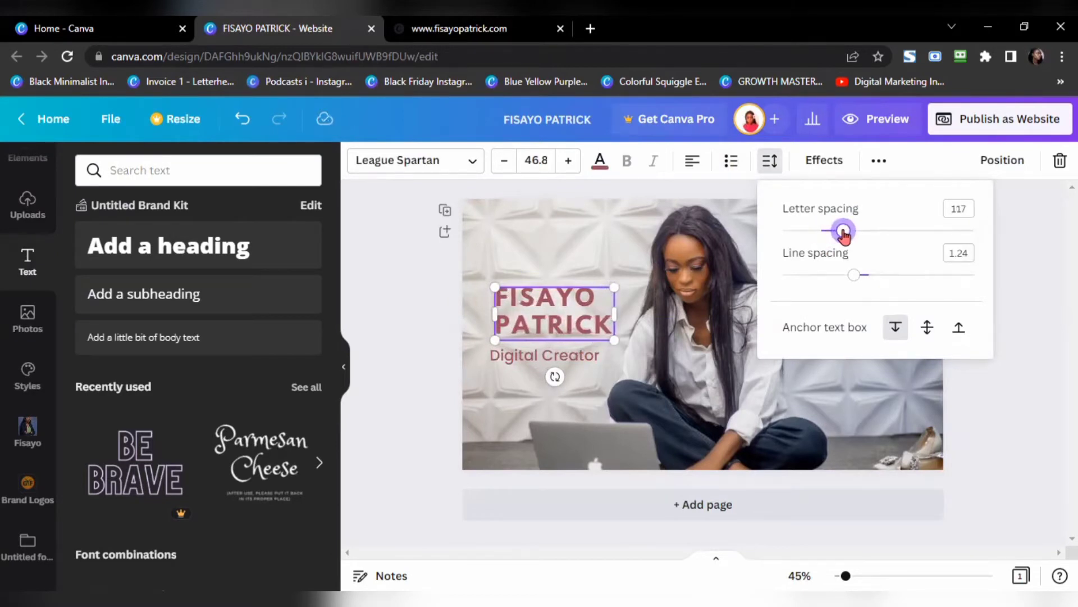
click(408, 347)
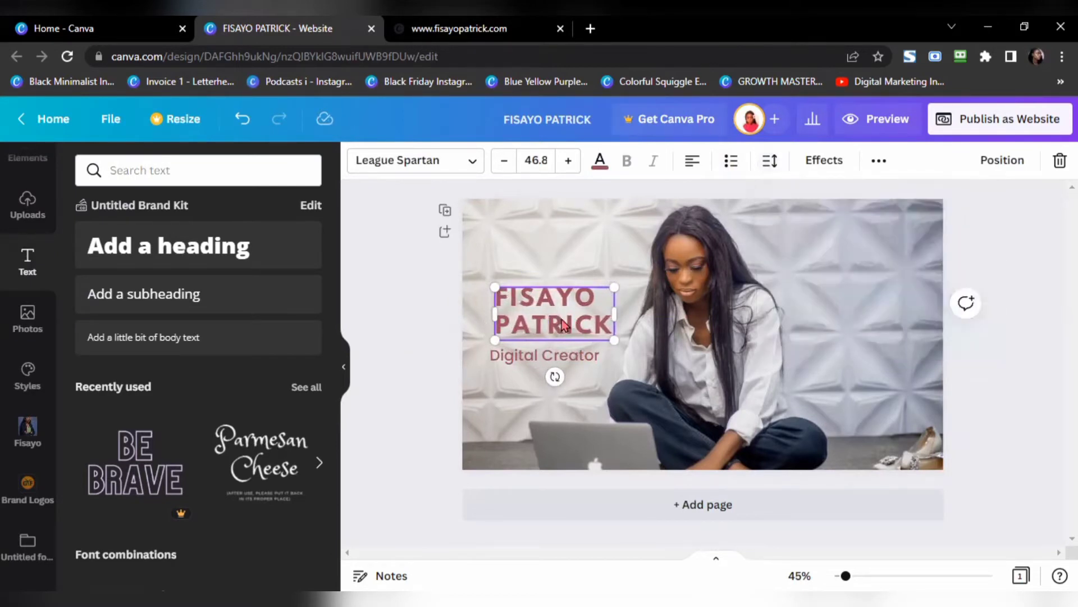
drag(614, 340, 650, 366)
Step: Shift Digital Creator and the name heading slightly down so the subtitle sits just beneath
click(527, 362)
drag(527, 363, 530, 369)
click(458, 28)
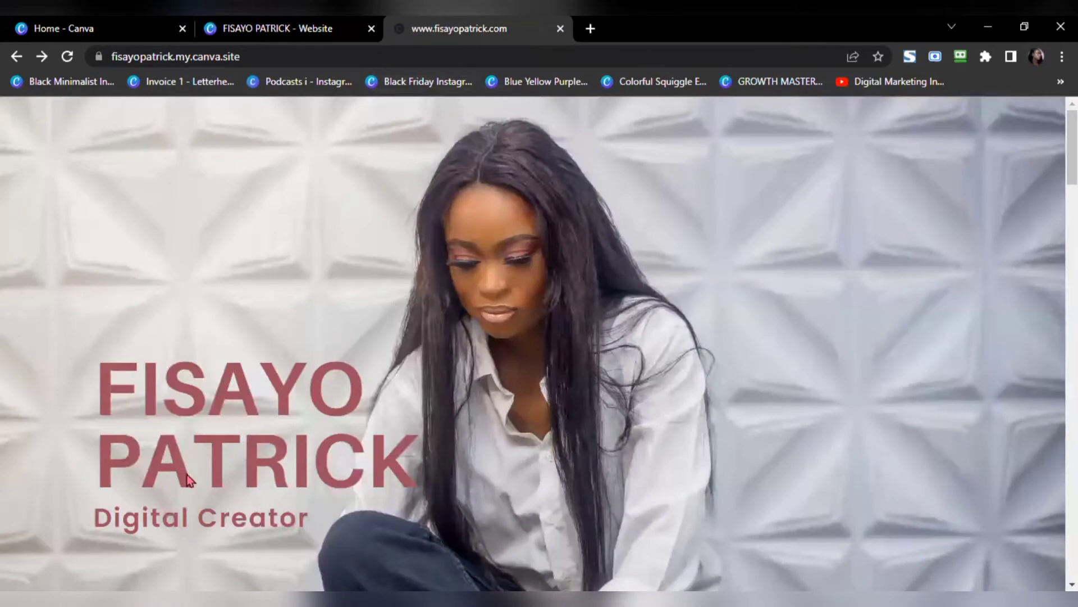
click(290, 33)
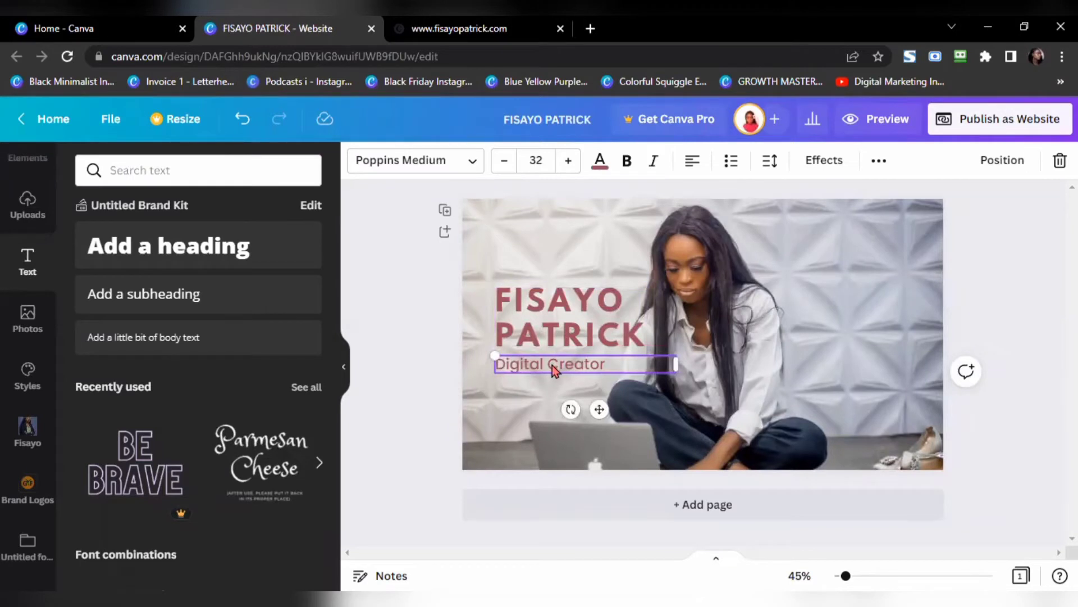
drag(553, 370, 553, 381)
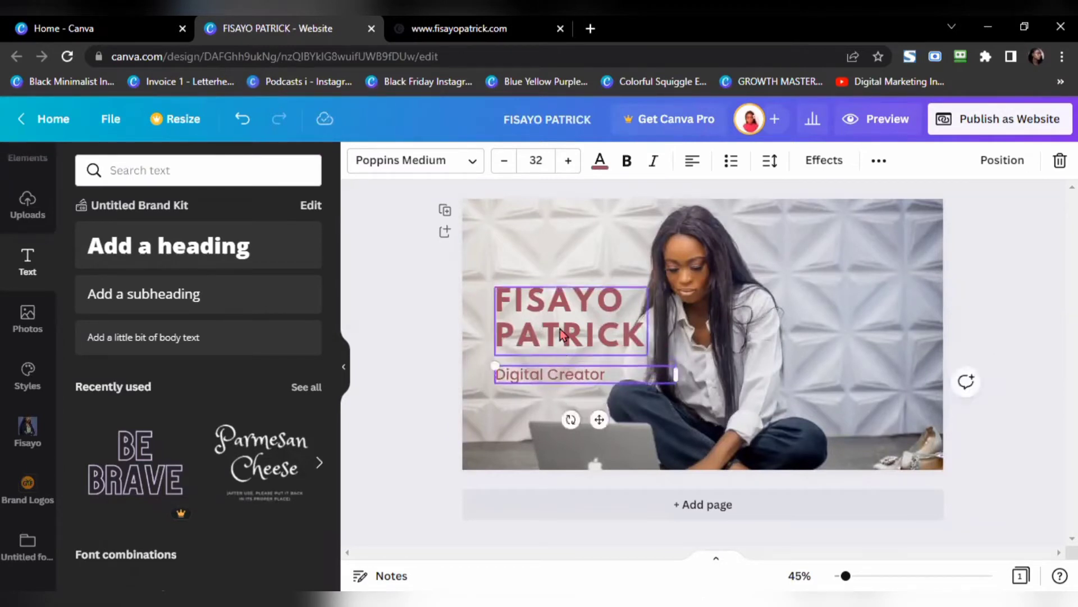
drag(561, 334, 559, 335)
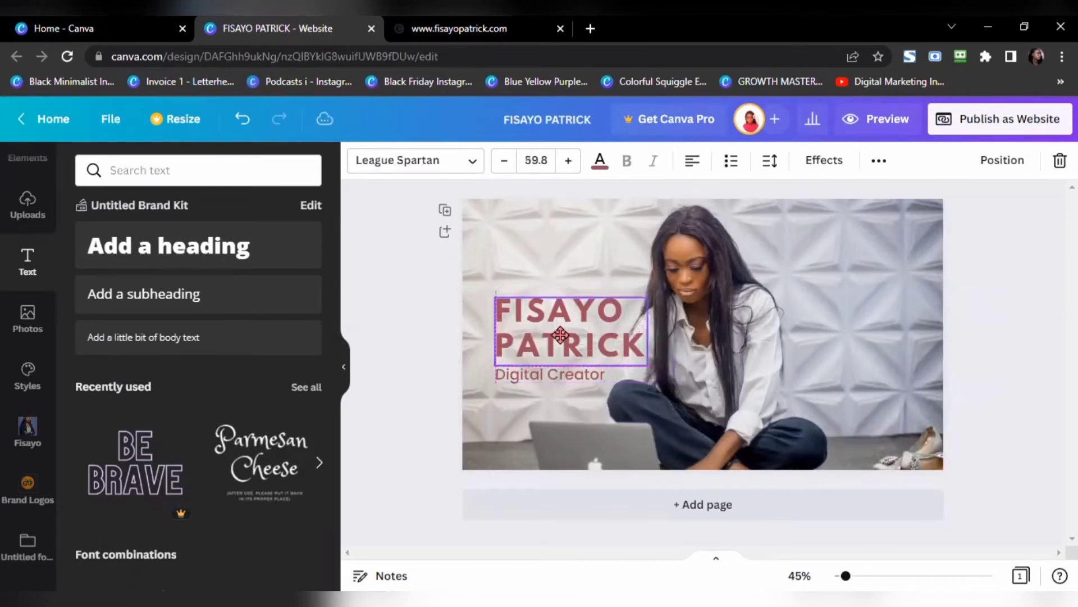
click(419, 355)
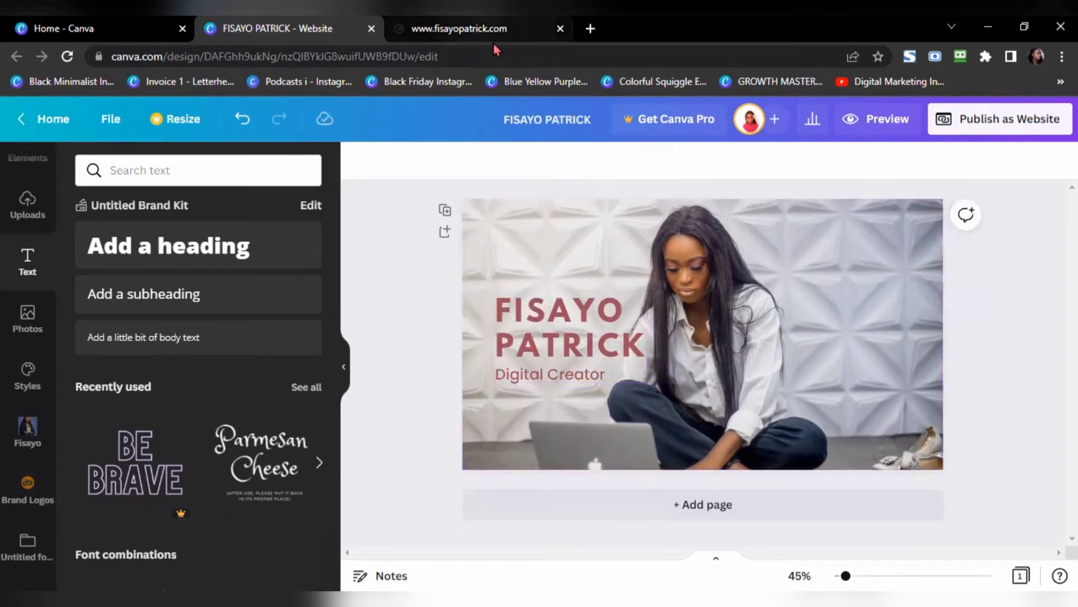
click(483, 29)
scroll(350, 342, down, 1)
scroll(351, 378, up, 2)
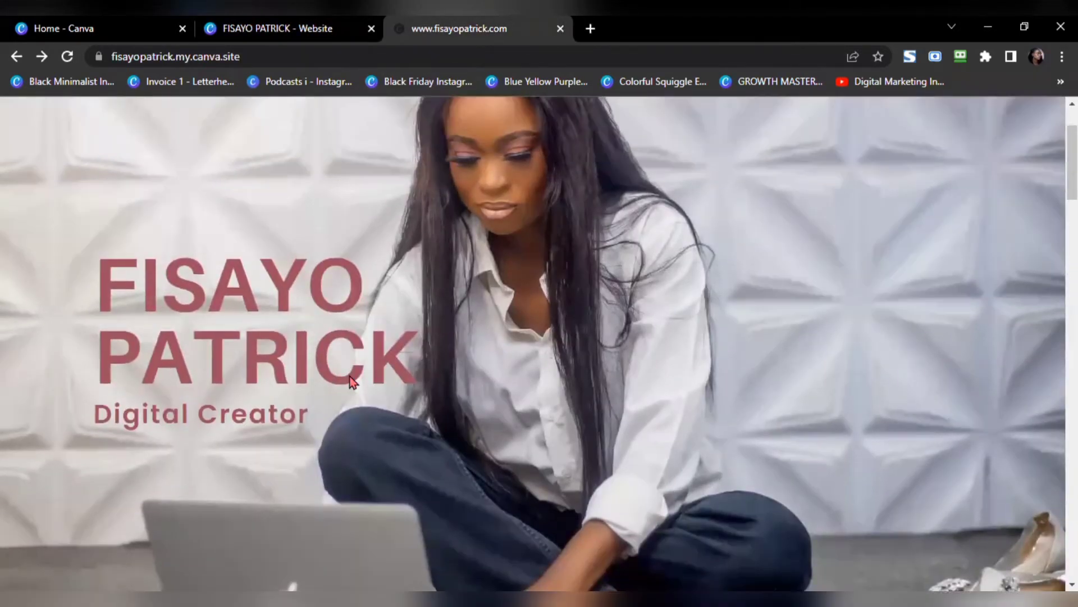
click(331, 29)
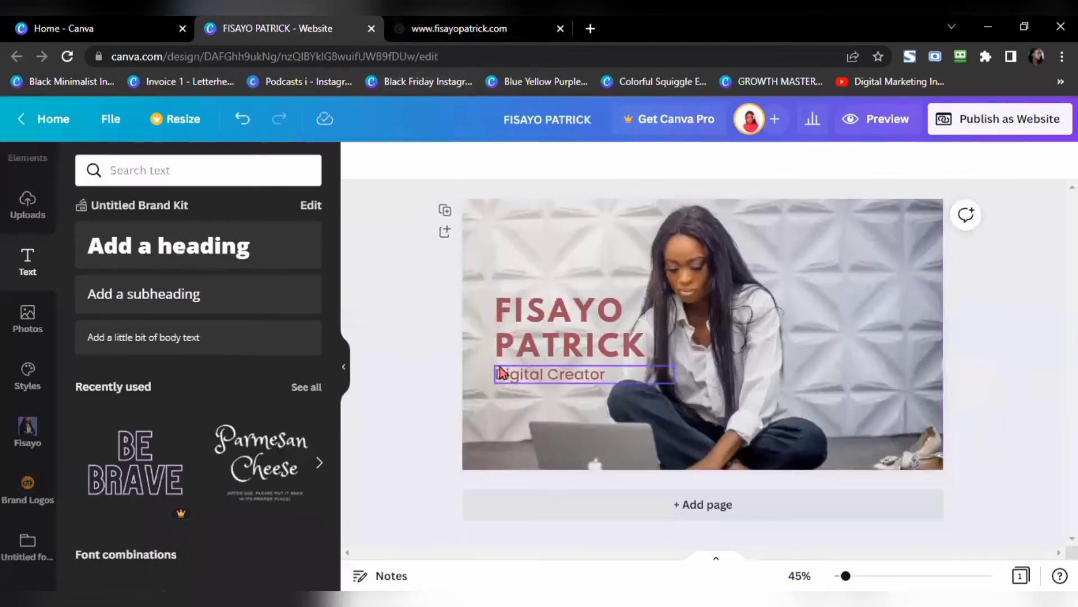
click(466, 28)
scroll(387, 406, down, 7)
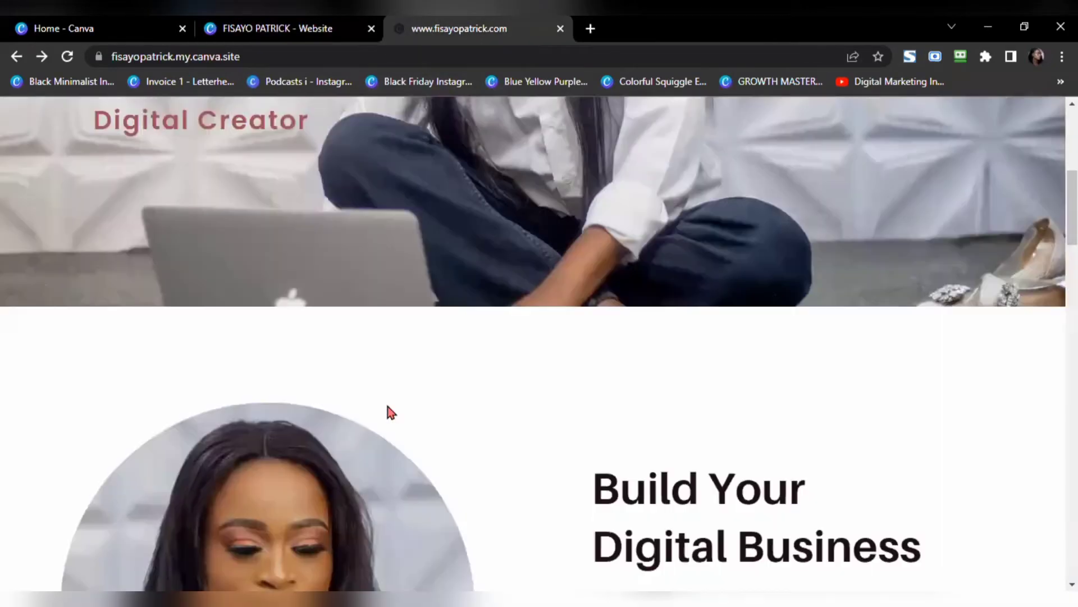
scroll(386, 406, down, 3)
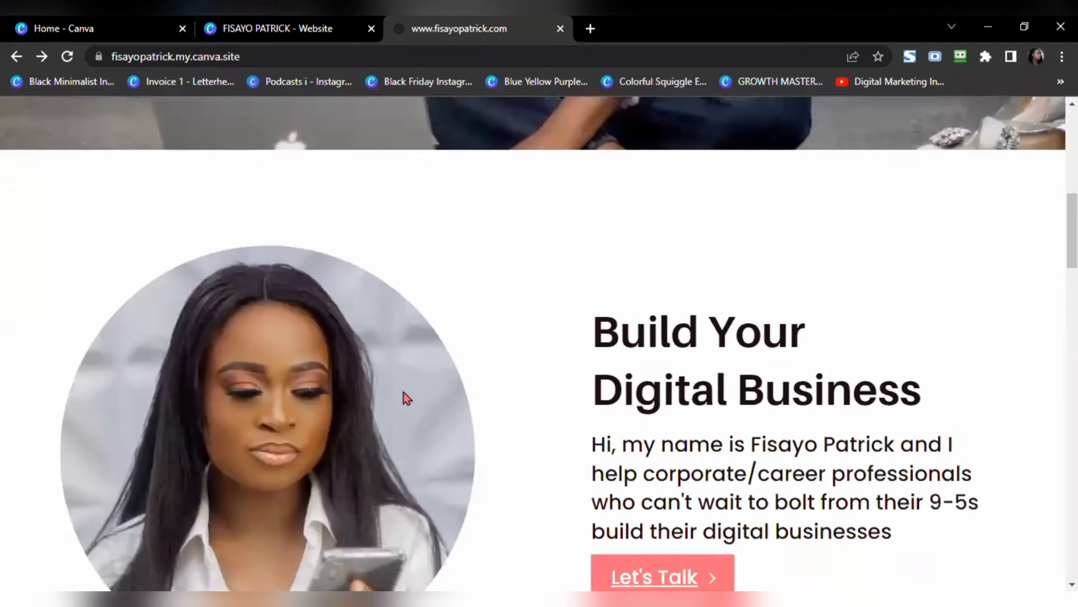
scroll(403, 392, down, 2)
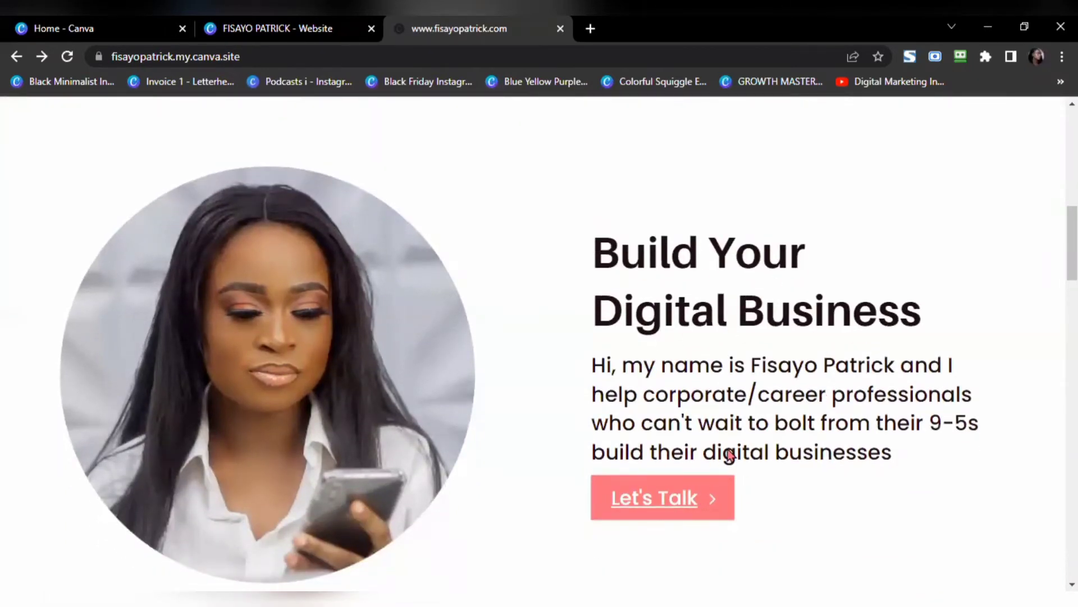
click(288, 28)
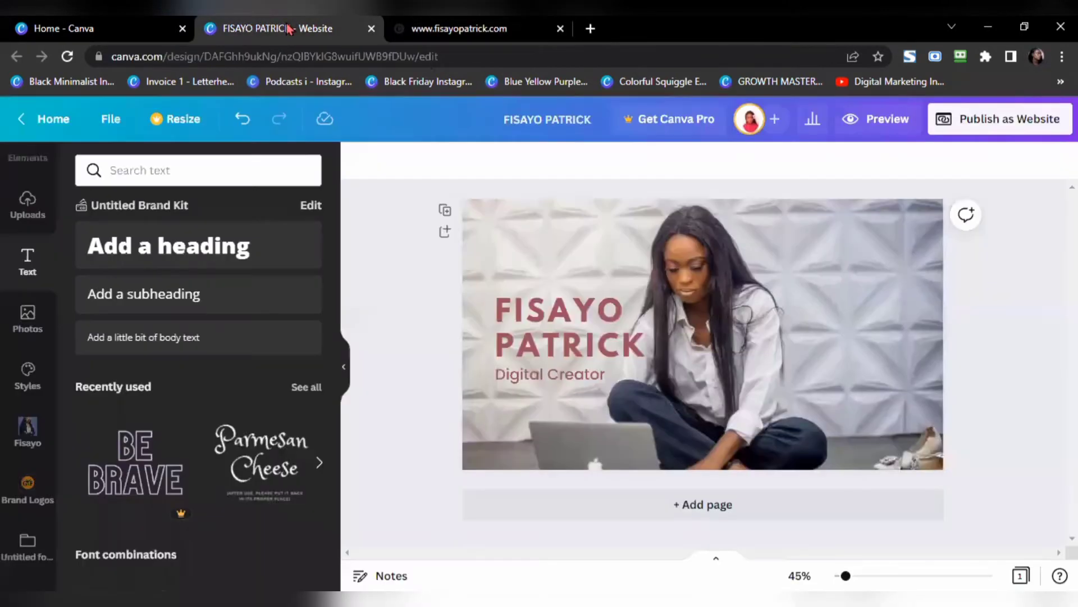
Step: Add a new blank section below the header photo
click(713, 506)
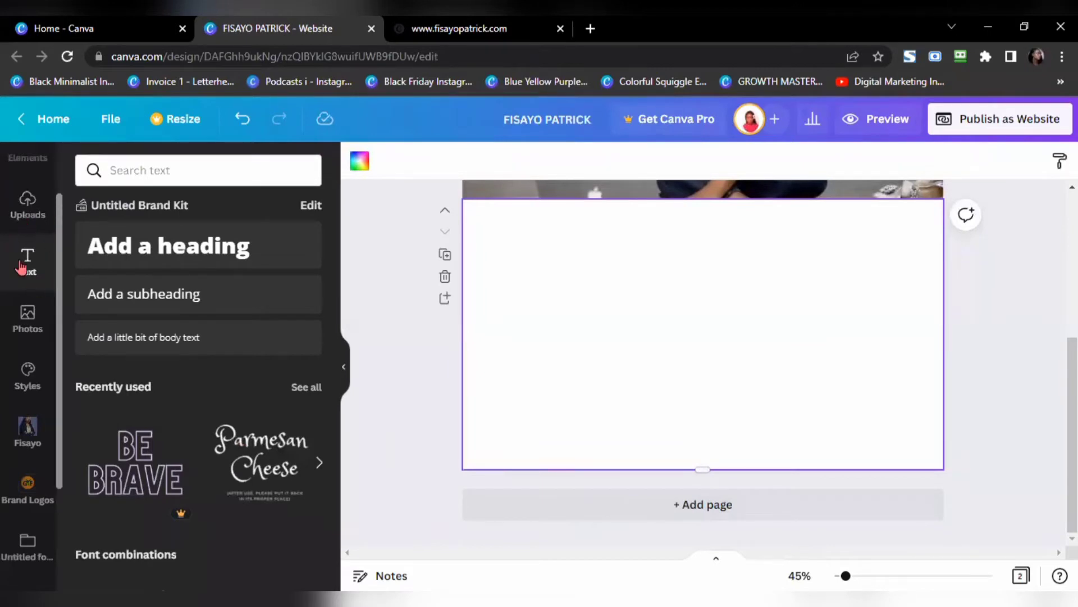
scroll(49, 328, up, 1)
scroll(47, 328, up, 1)
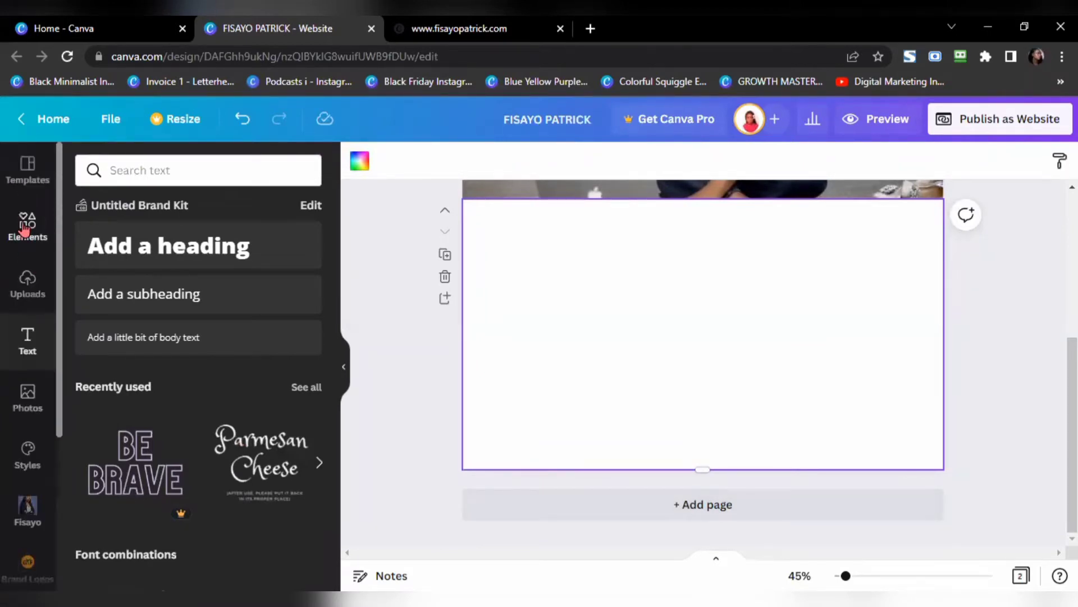
Step: Add a circle frame from a 'frames' element search, enlarge it and place it left
click(26, 227)
click(162, 170)
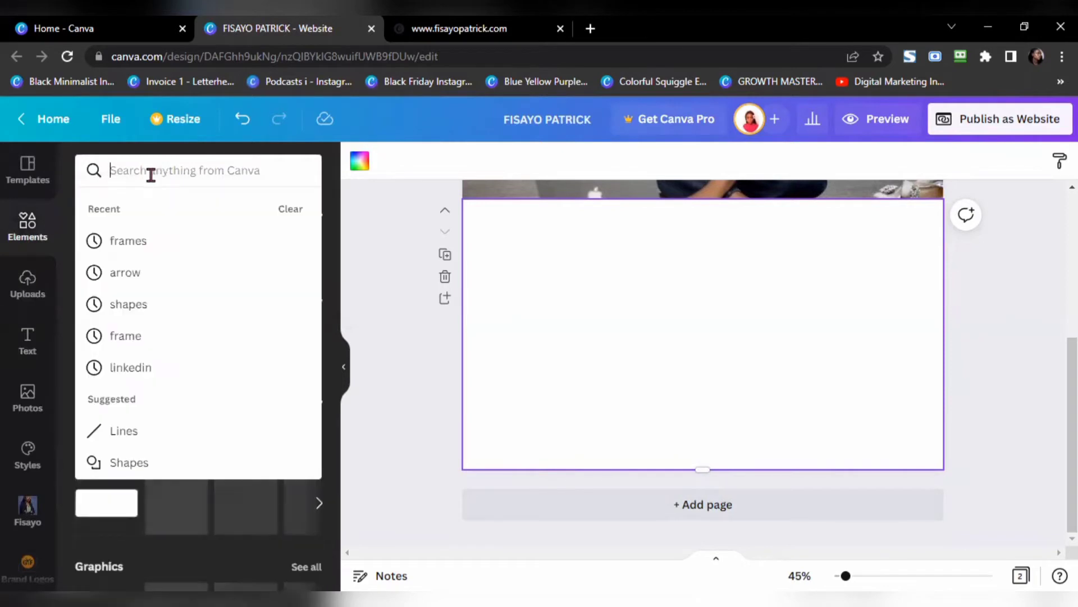
text(frames)
key(Return)
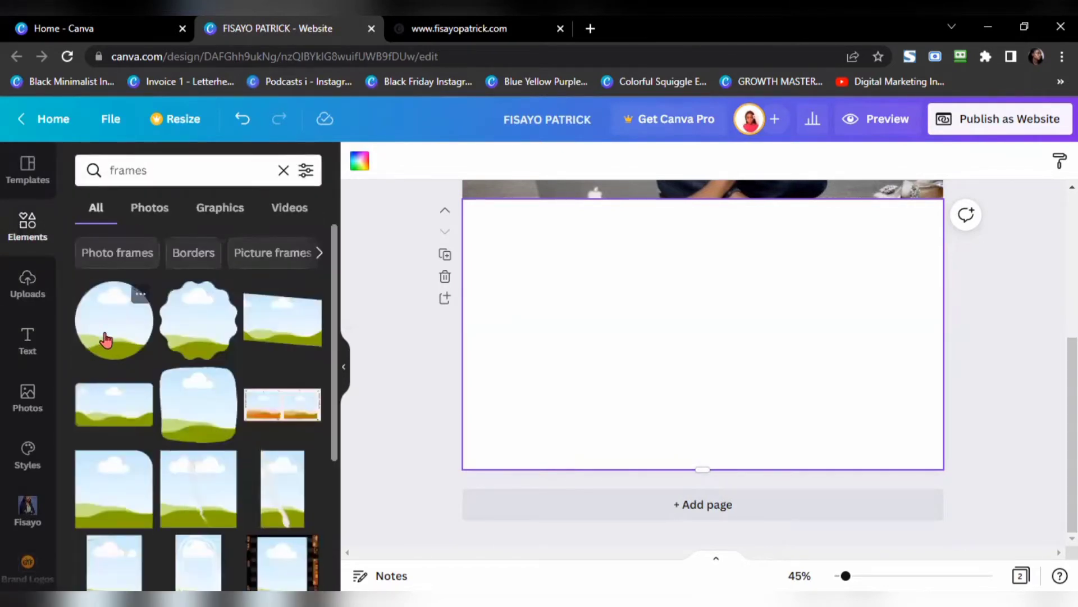
click(106, 334)
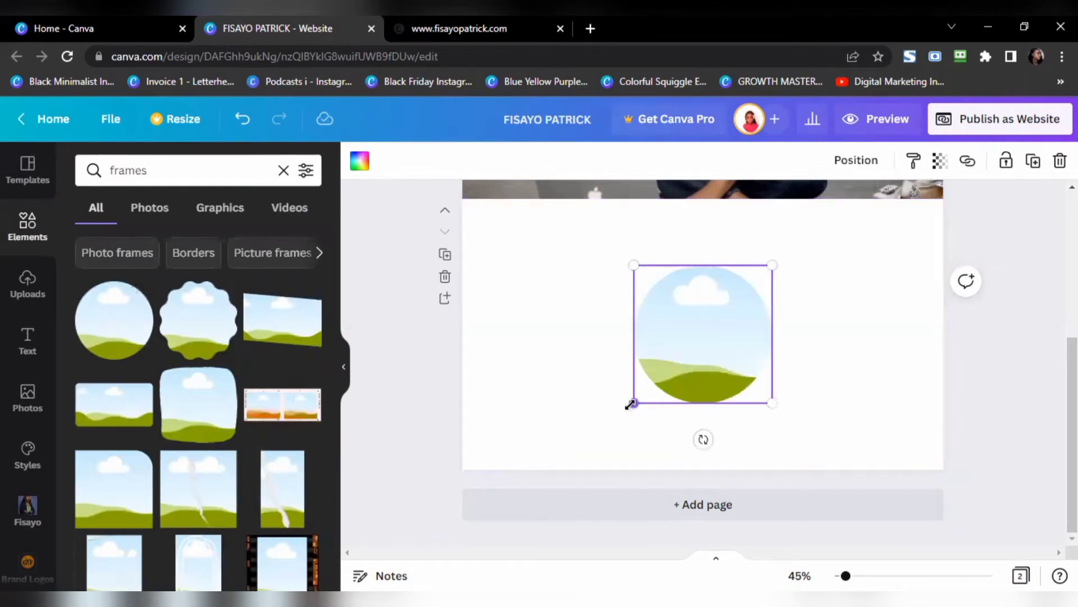
drag(630, 404, 580, 457)
drag(599, 335, 564, 327)
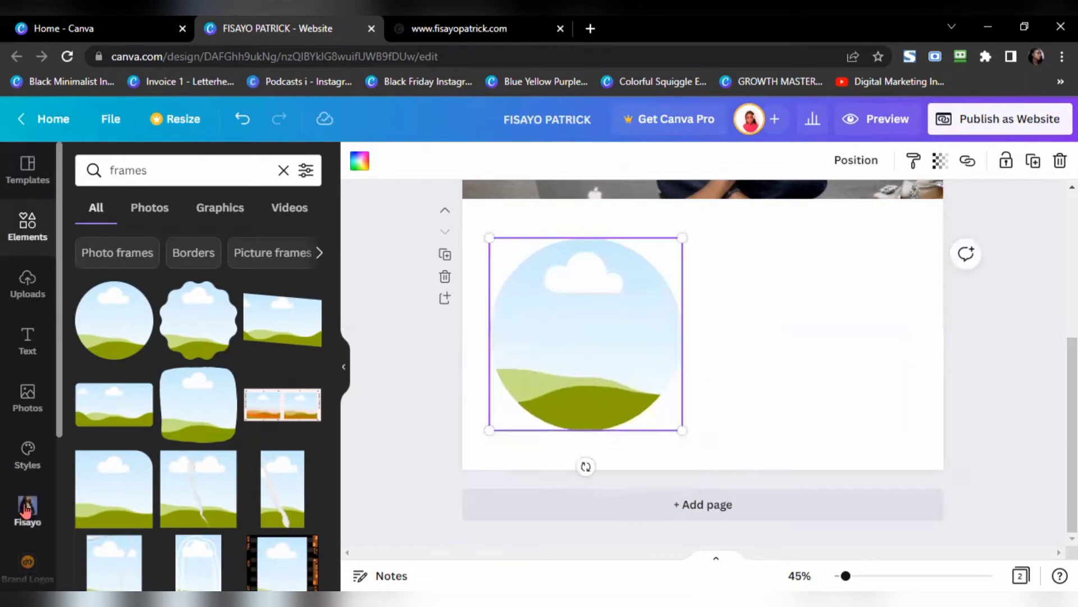
click(29, 520)
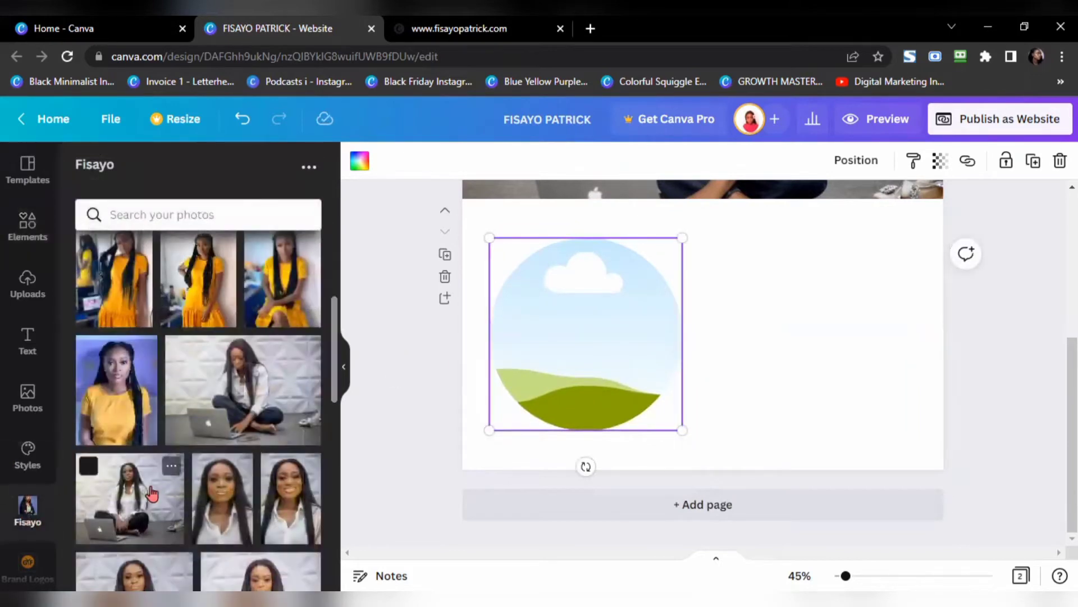
scroll(155, 493, down, 3)
scroll(159, 494, down, 5)
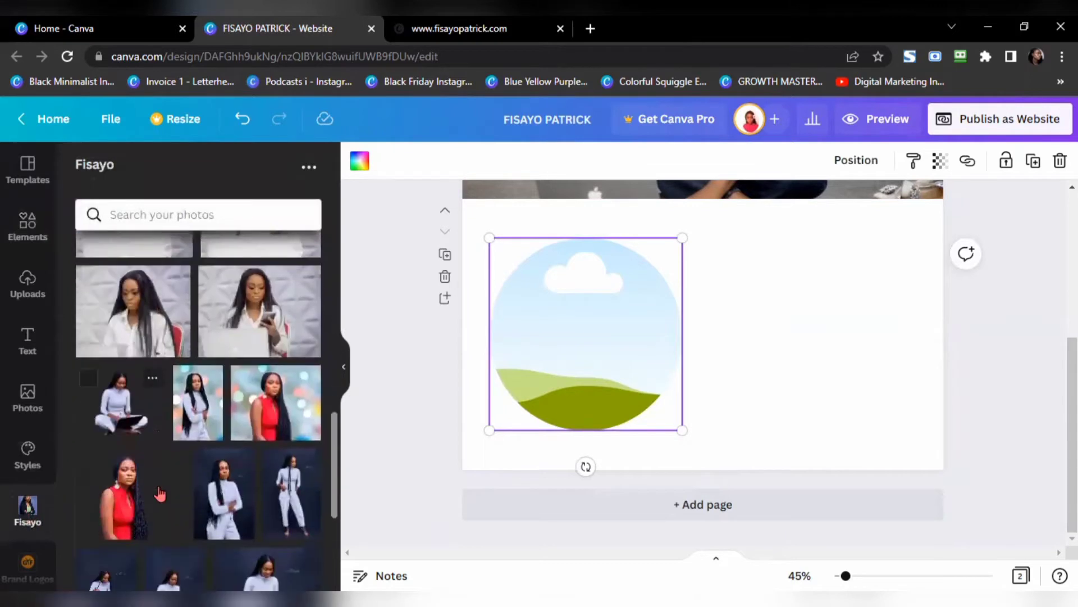
drag(256, 320, 542, 335)
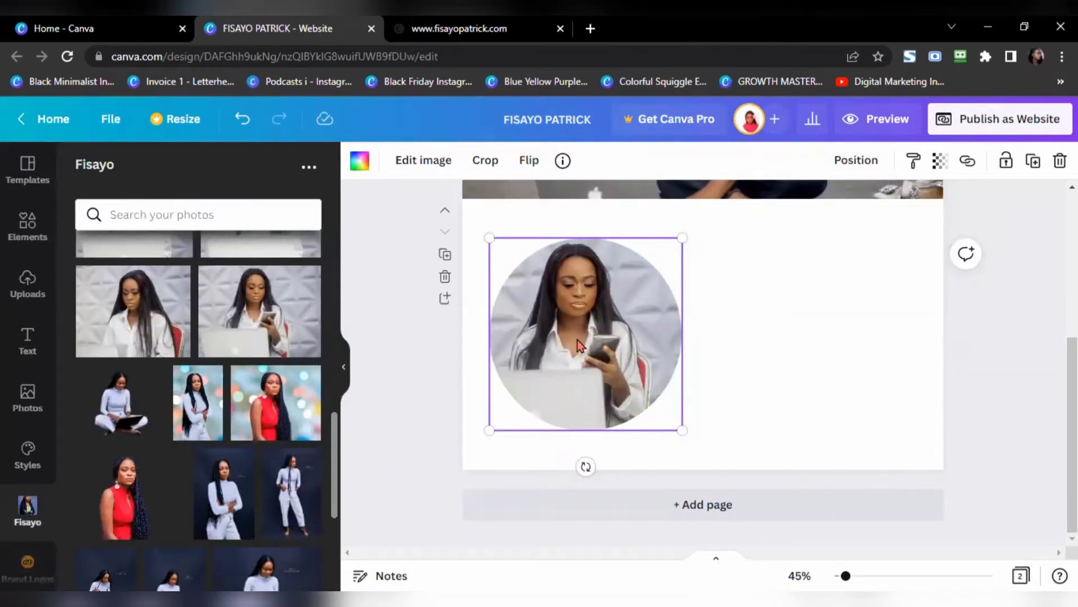
Step: Crop to shift the photo slightly right in the circle, then align the frame to the guides
click(487, 161)
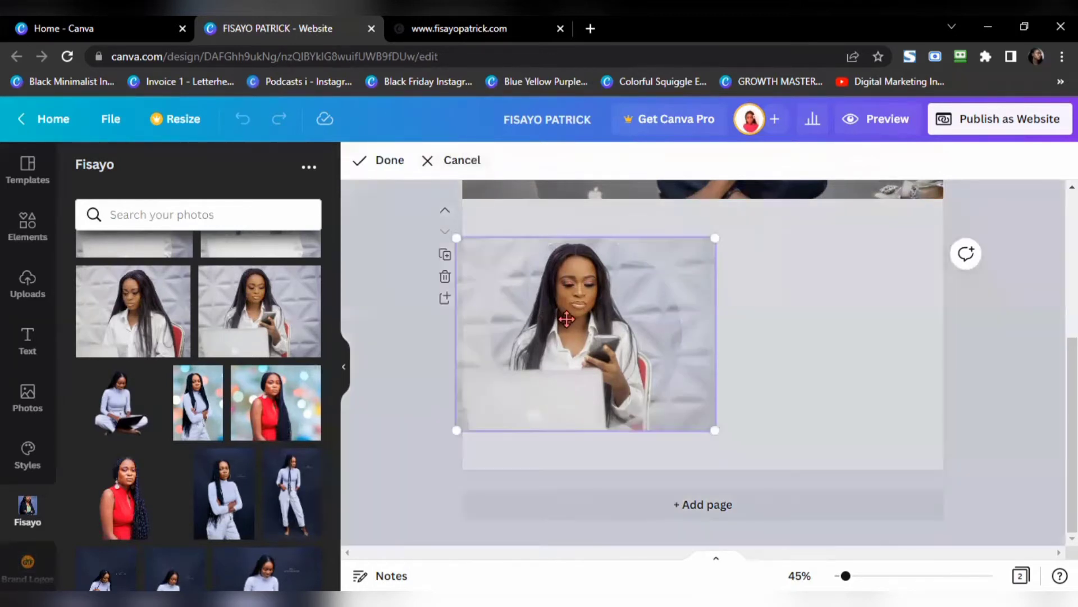
drag(573, 320, 579, 321)
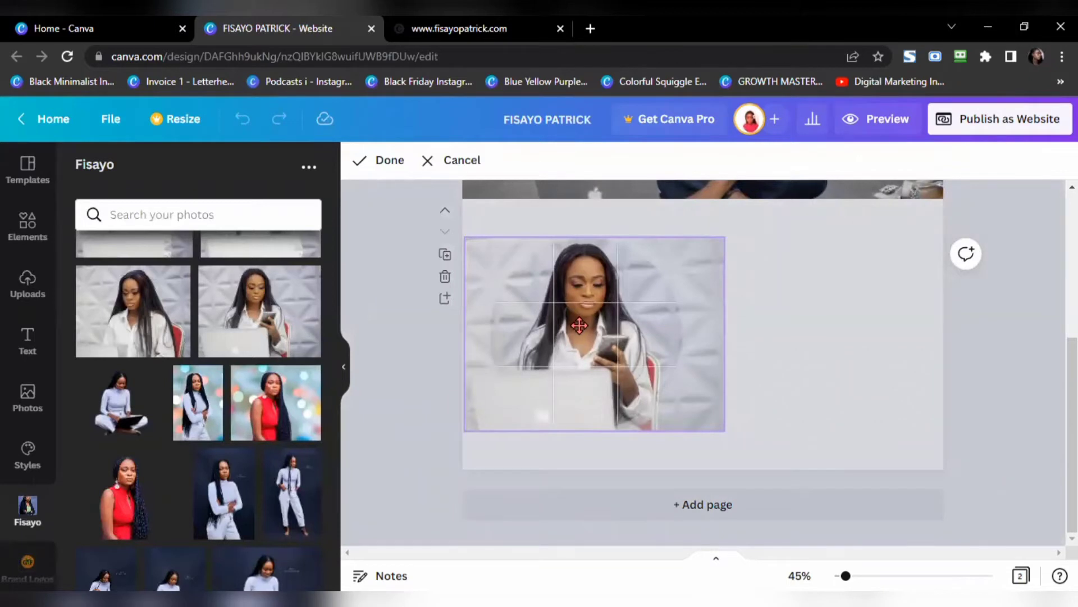
click(394, 161)
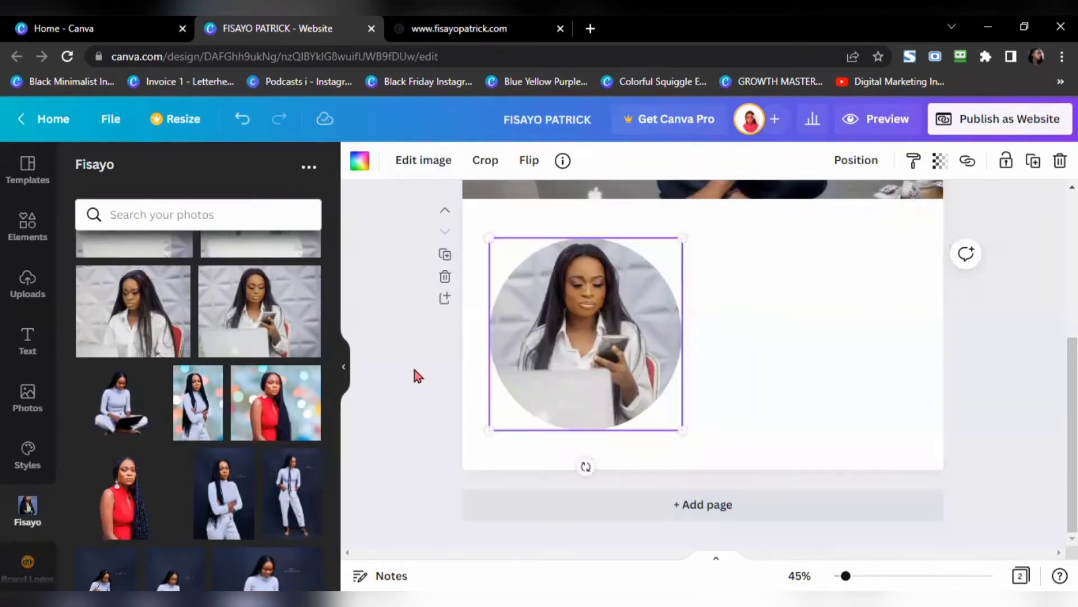
drag(582, 324, 581, 324)
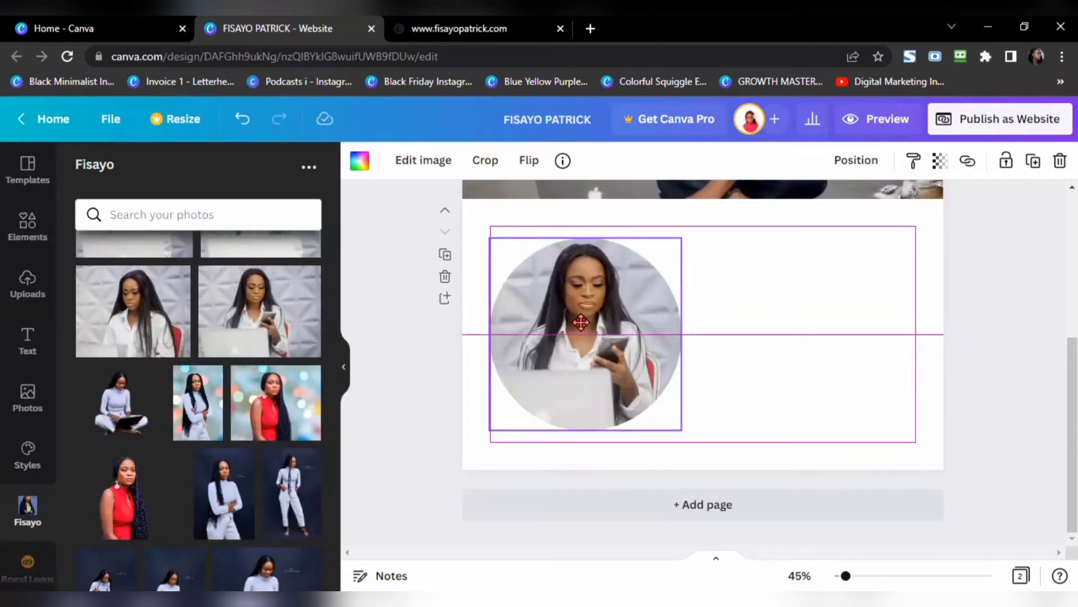
drag(580, 323, 580, 320)
drag(579, 320, 579, 321)
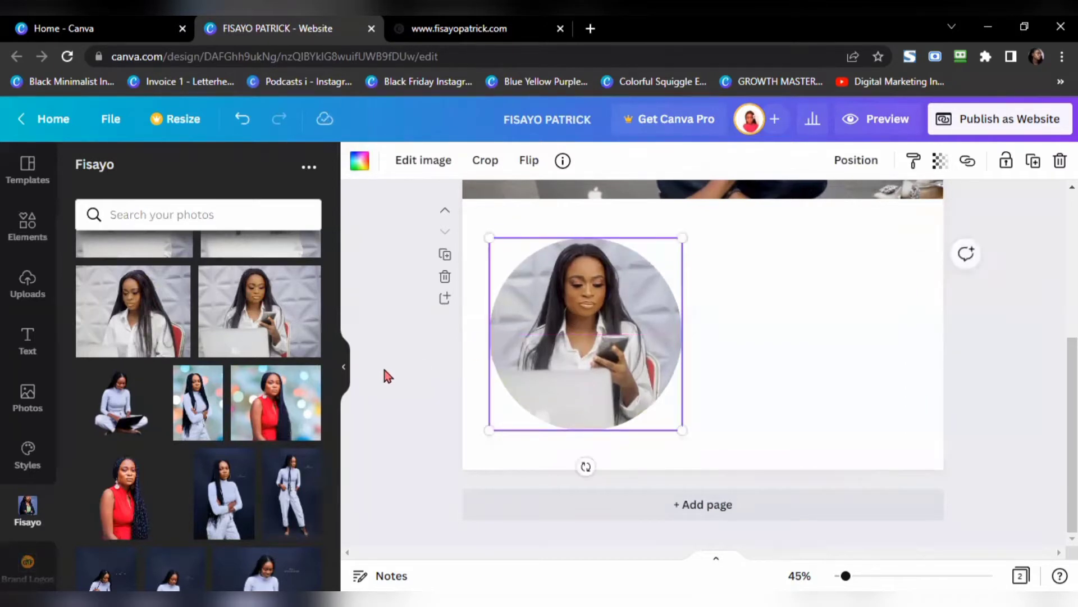
click(464, 33)
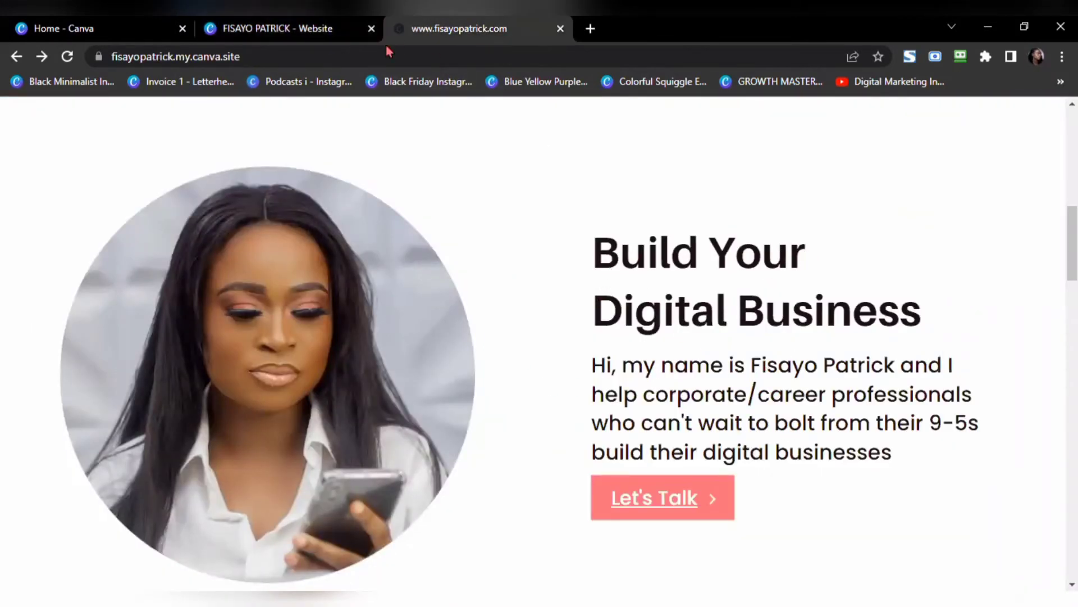
click(315, 30)
scroll(737, 318, up, 2)
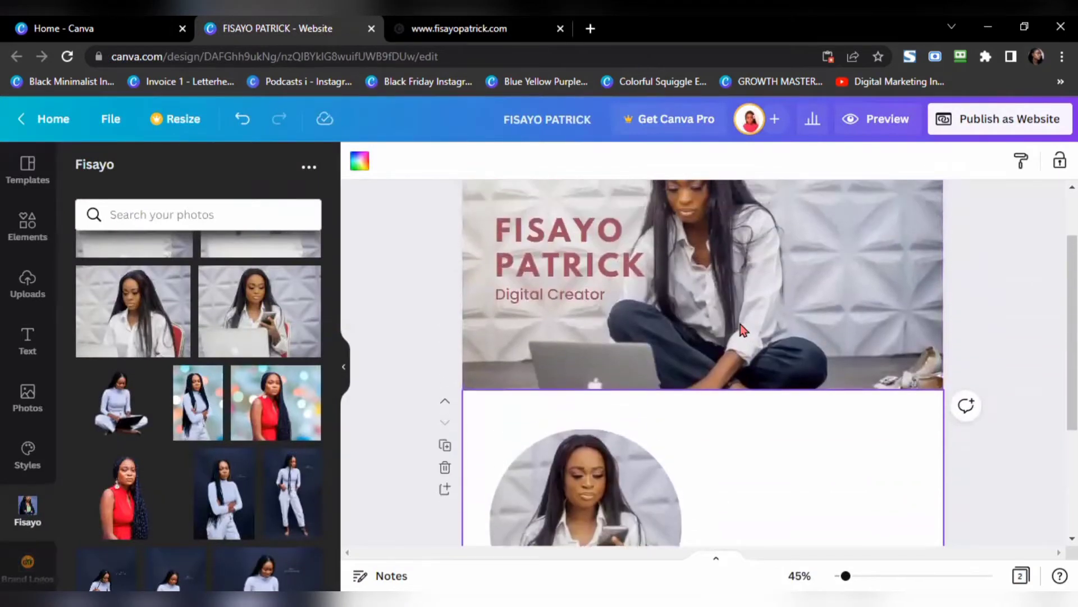
scroll(785, 452, up, 3)
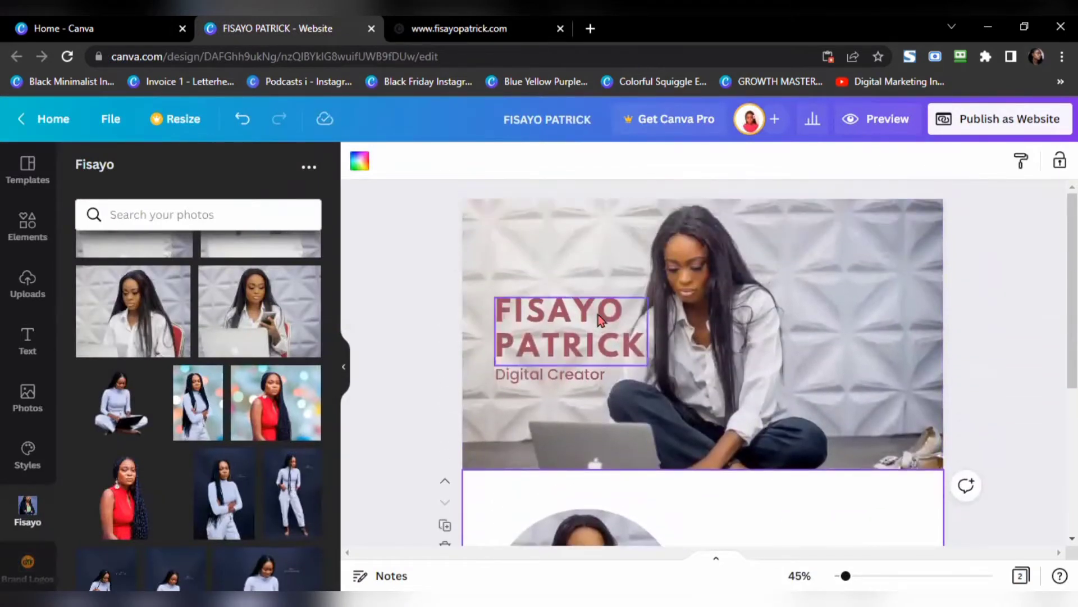
click(600, 320)
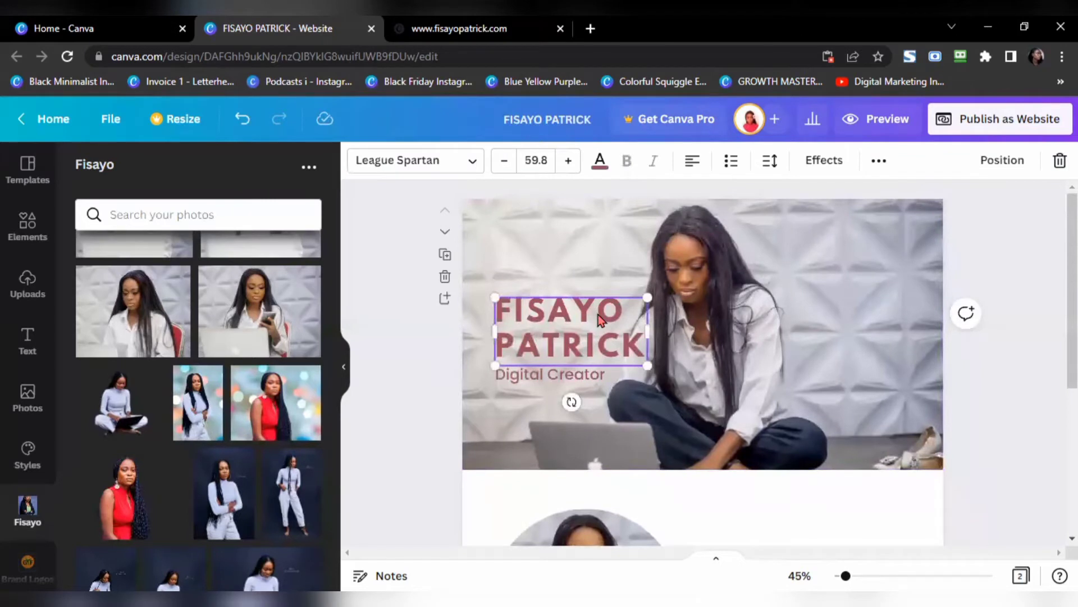
drag(600, 319, 801, 354)
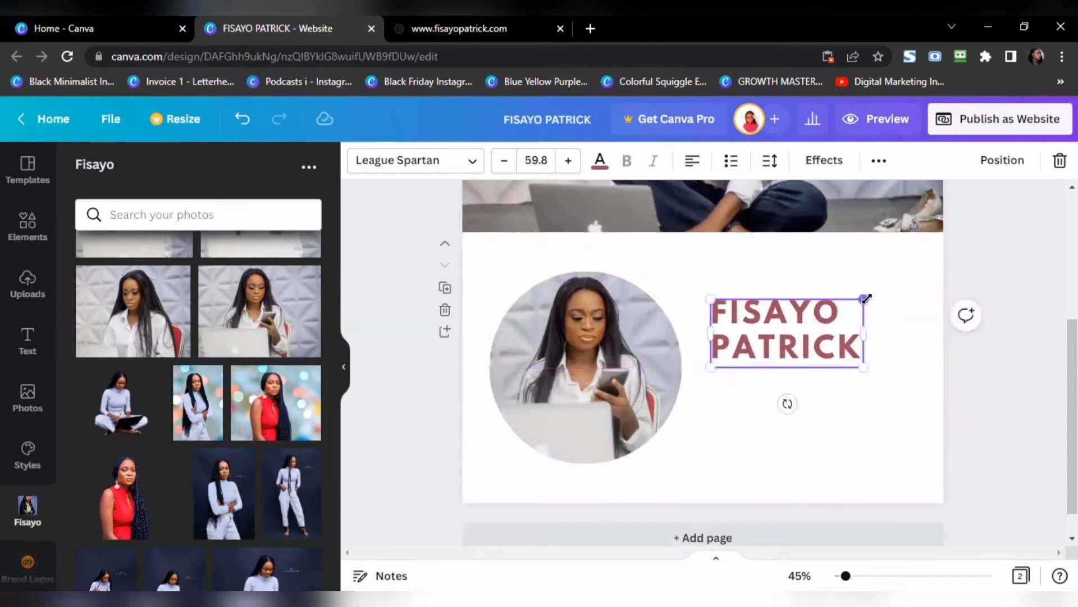
drag(863, 299, 841, 319)
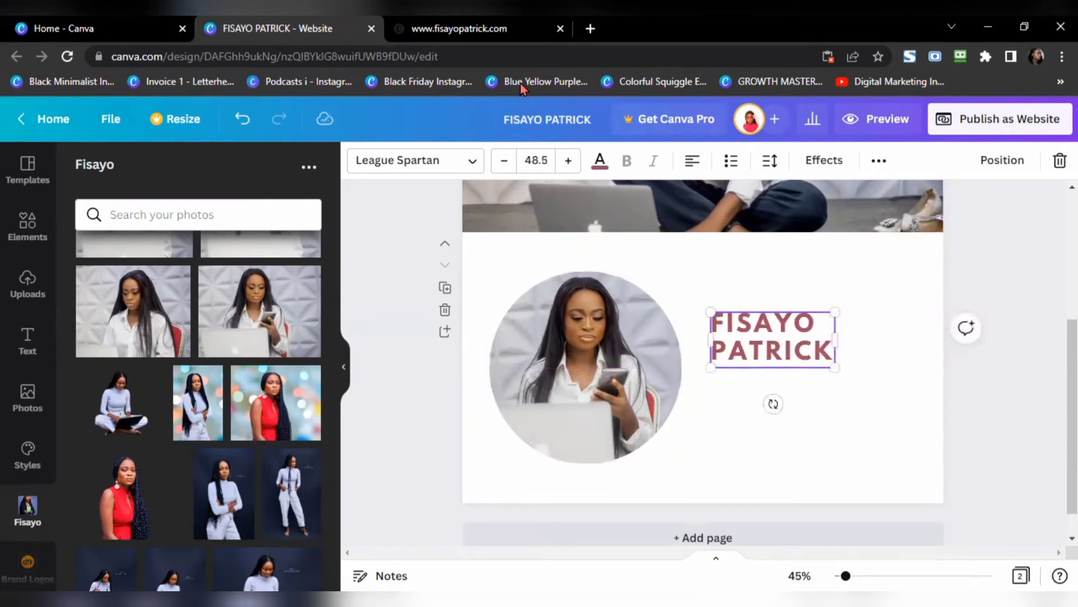
key(ctrl+Tab)
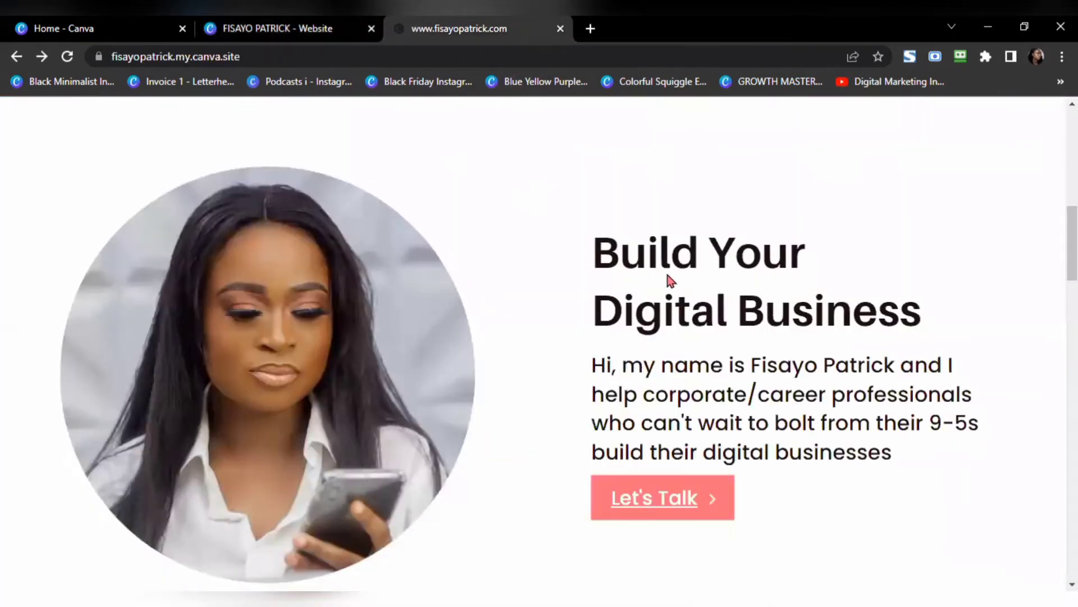
click(293, 28)
double_click(741, 350)
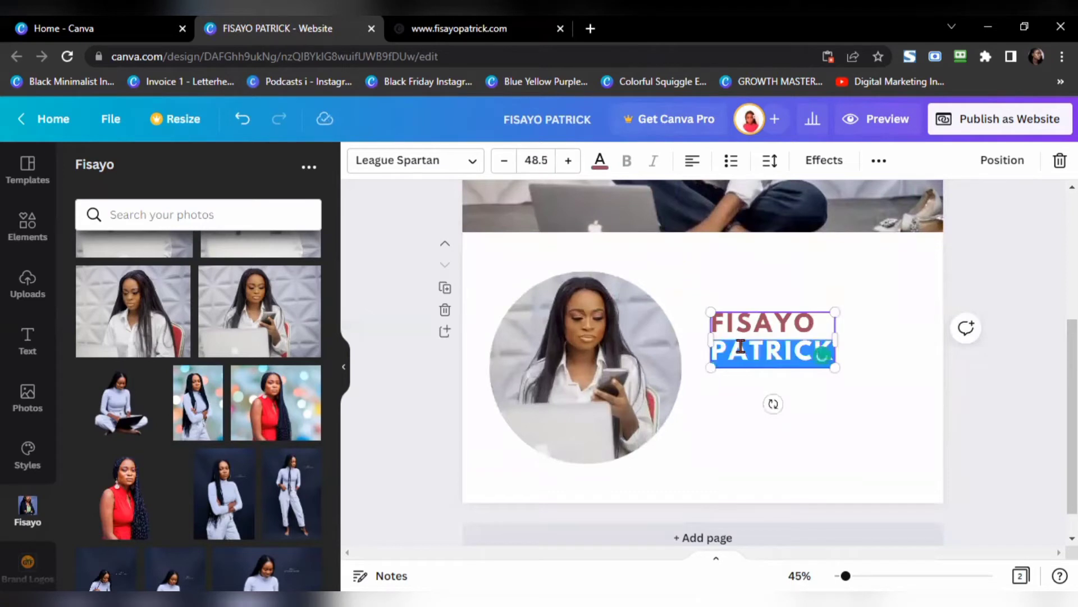
triple_click(742, 346)
text(Bu)
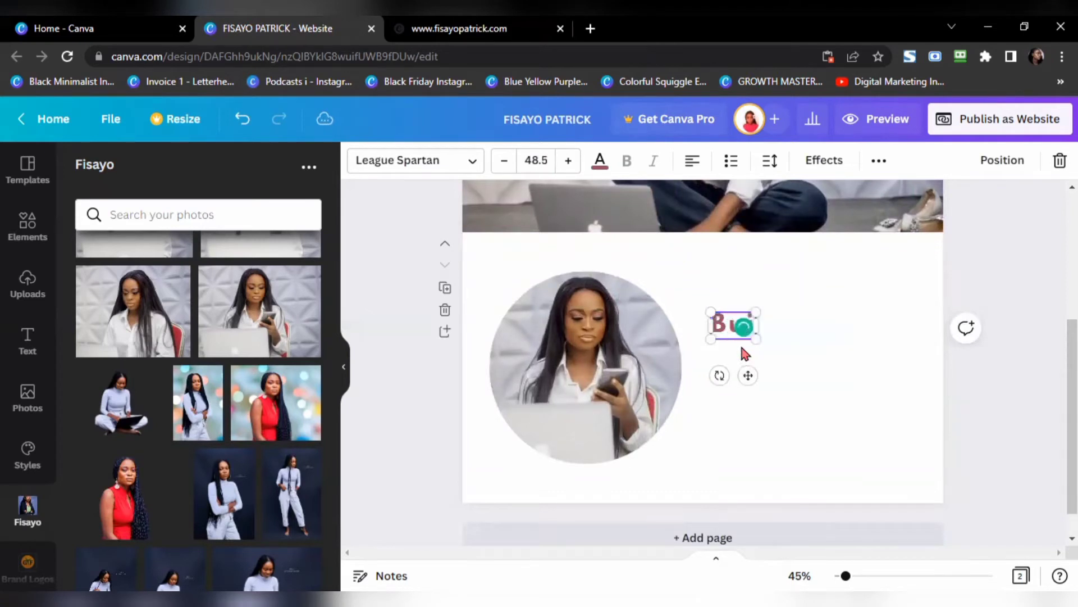
text(ild Yoru)
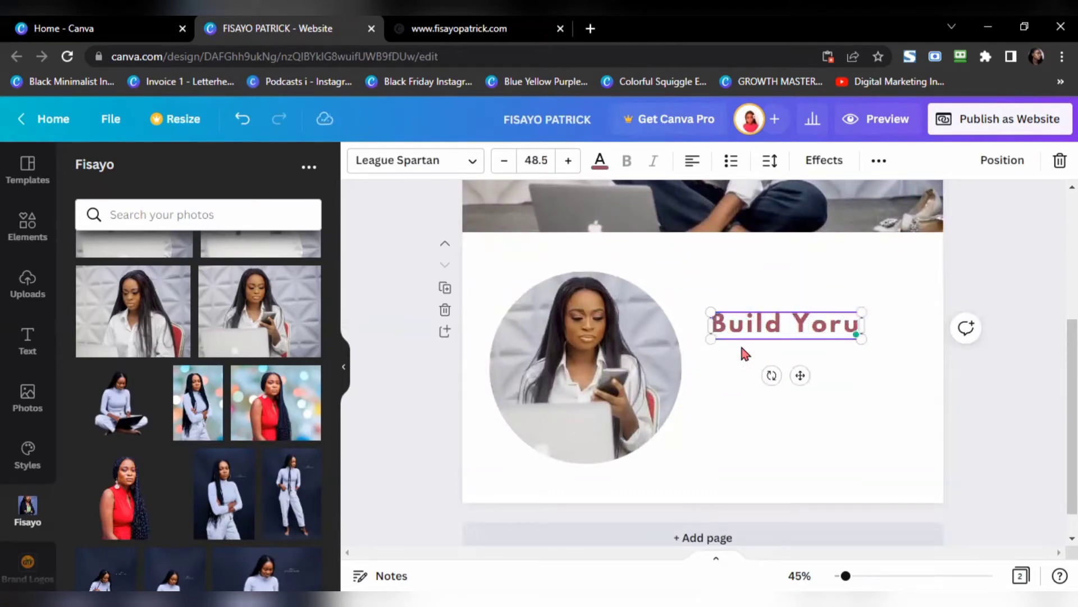
key(BackSpace)
key(BackSpace)
text(ur D)
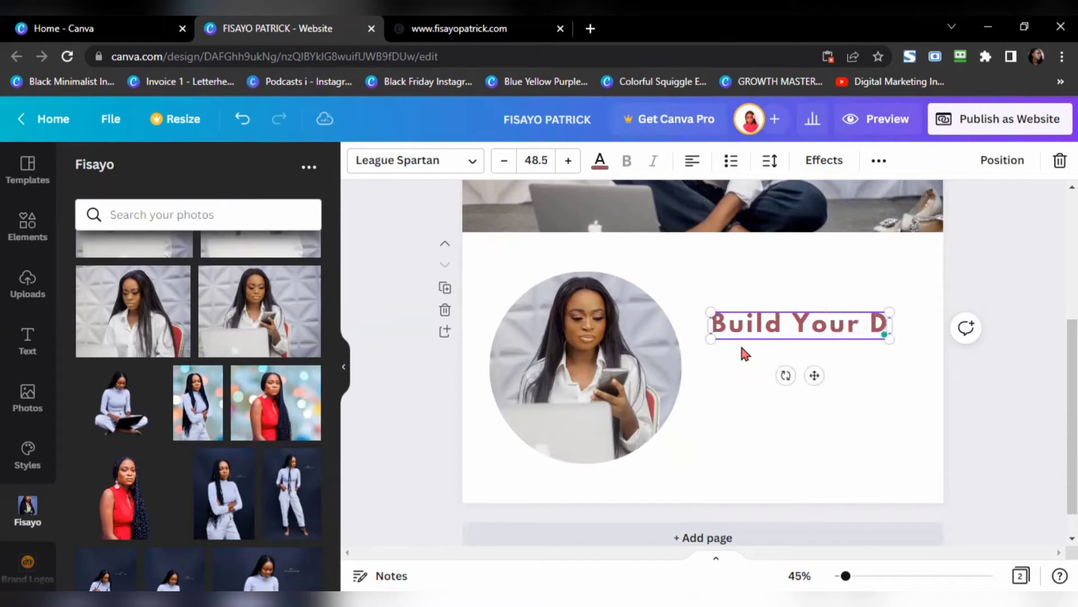
text(igital)
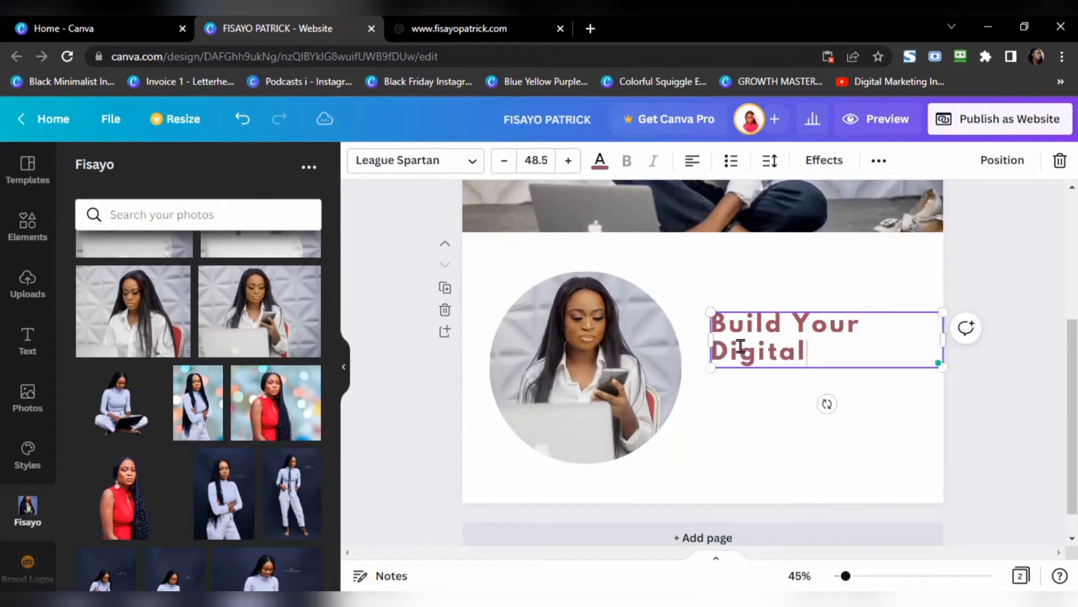
text( Business)
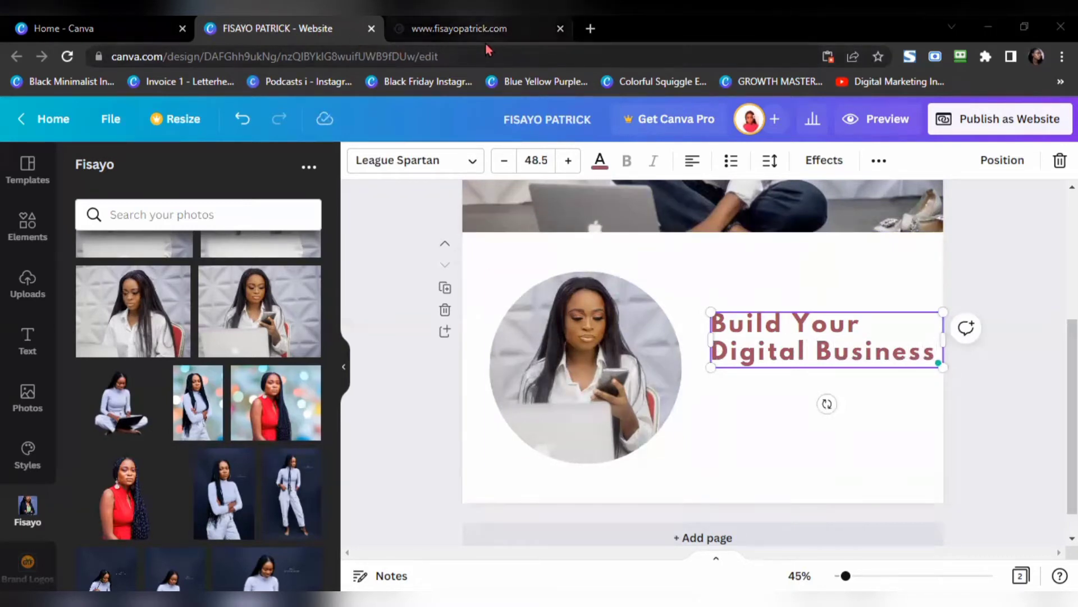
click(460, 28)
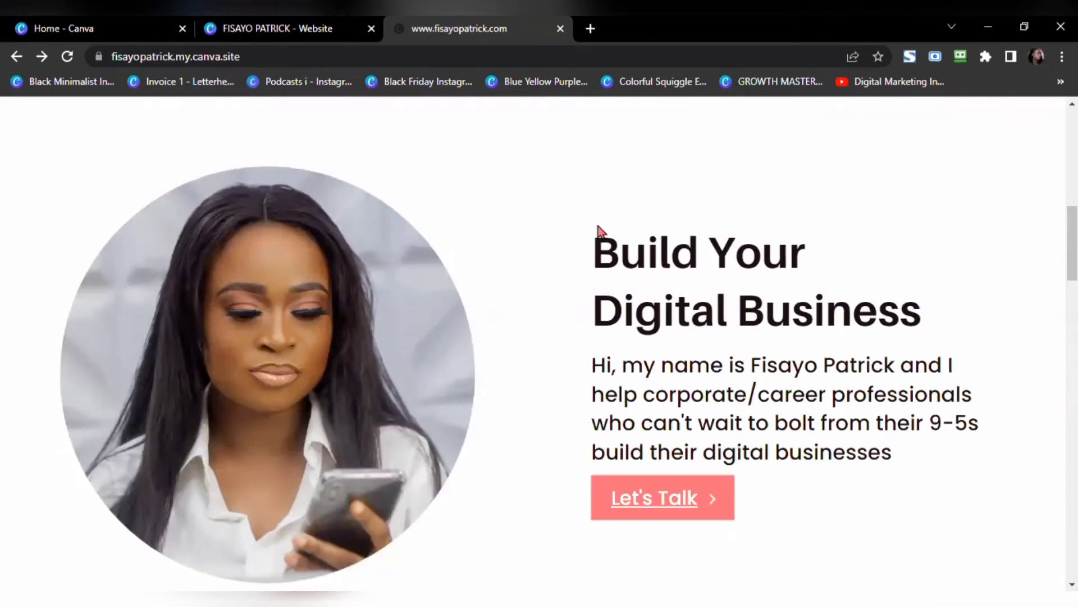
click(322, 31)
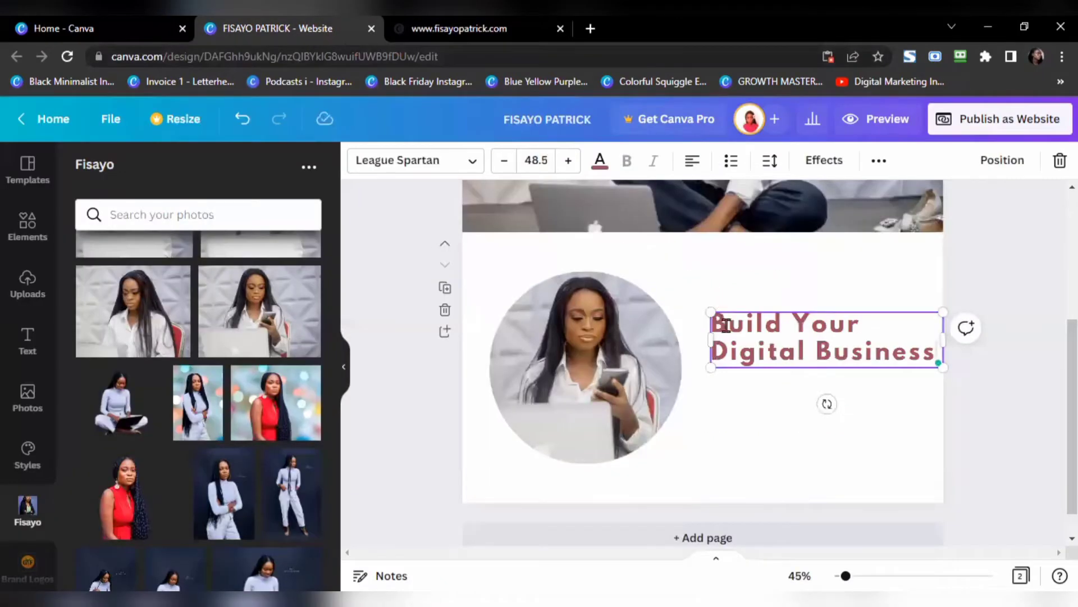
Step: Set the heading to Poppins Medium, bold, with reduced letter spacing
triple_click(745, 351)
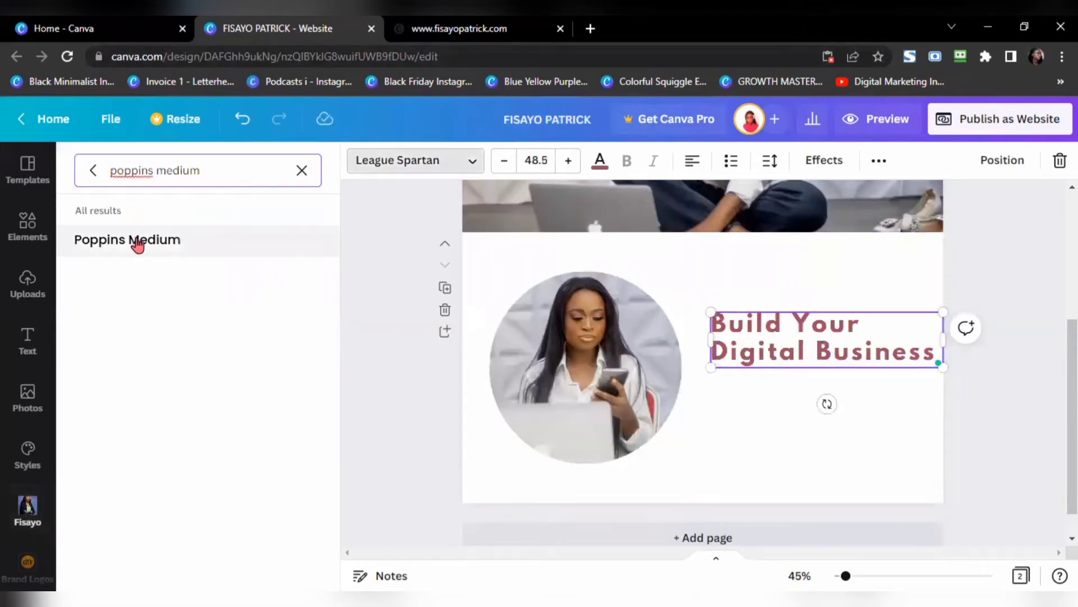
click(137, 241)
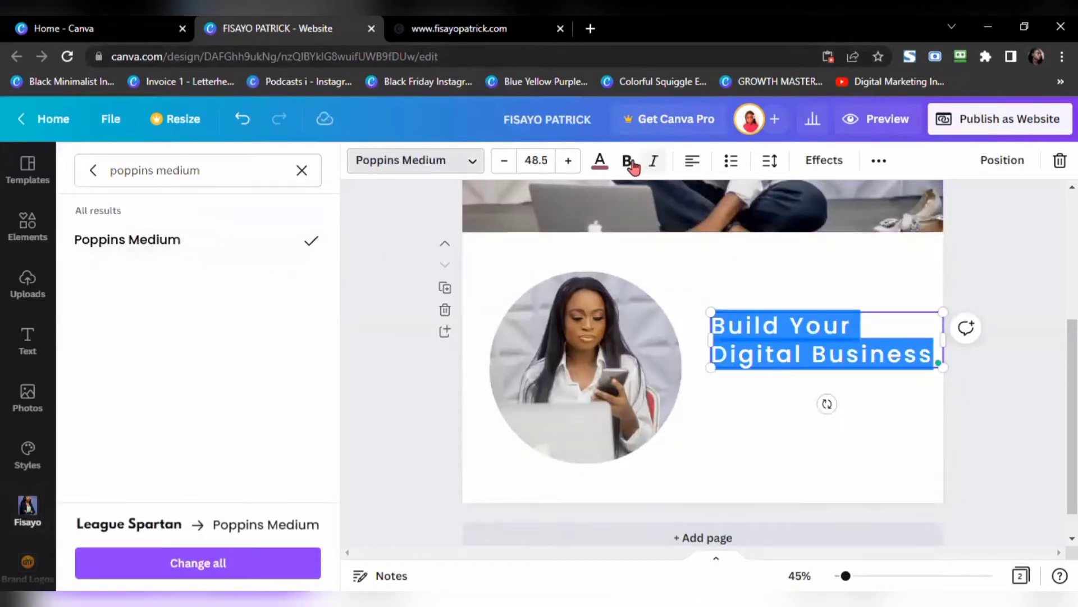
click(627, 163)
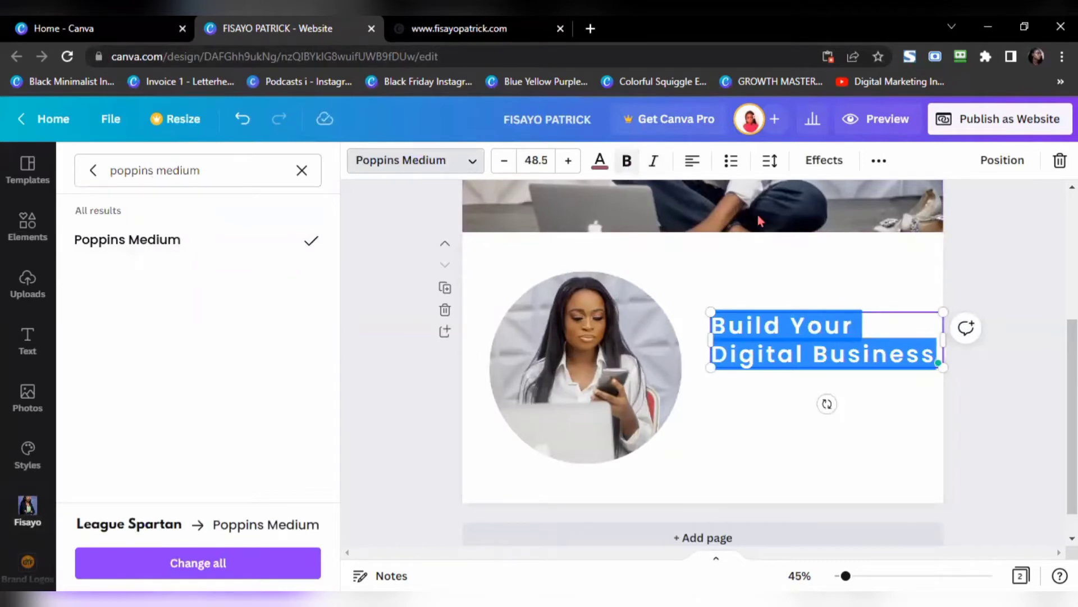
click(769, 161)
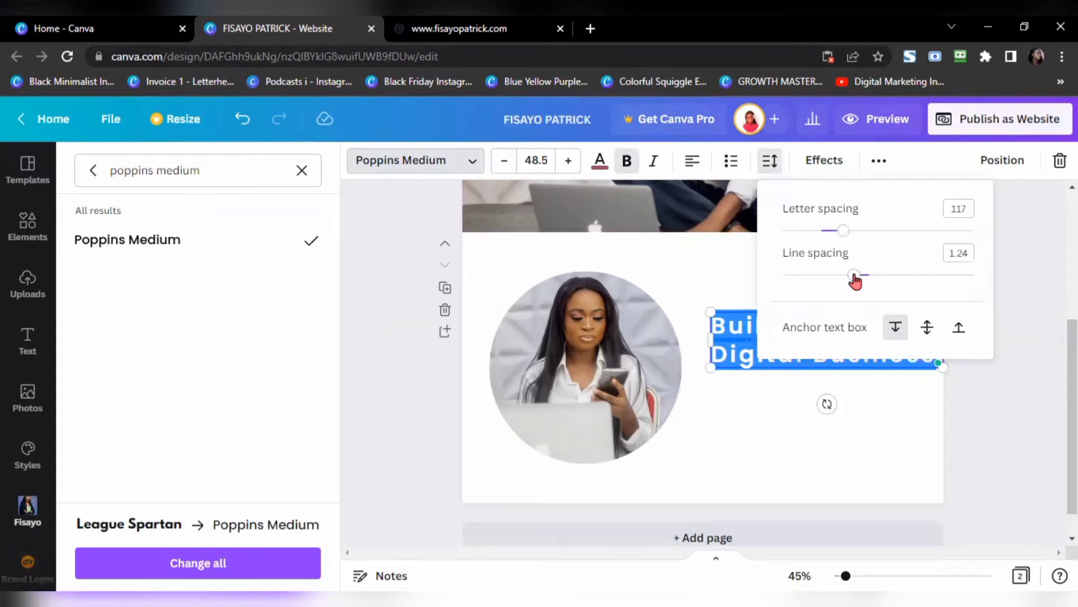
drag(844, 230, 837, 233)
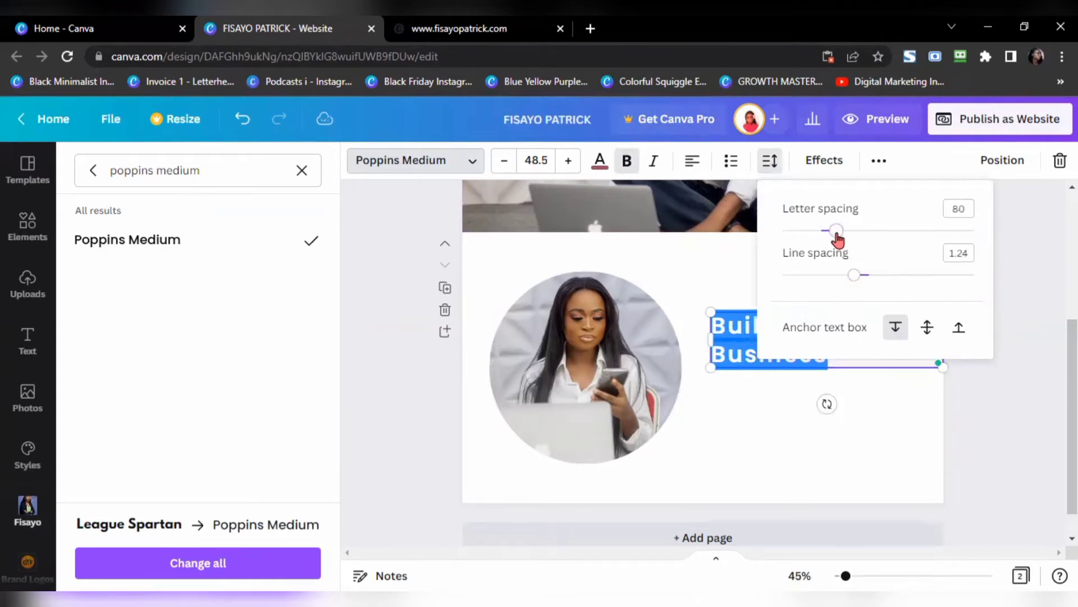
click(766, 446)
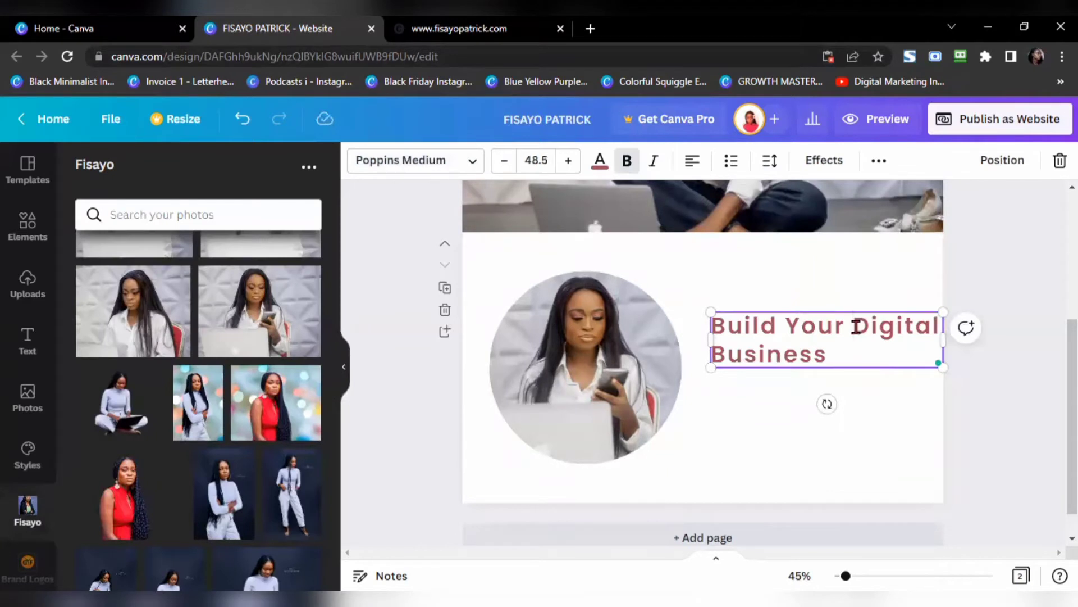
Step: Break the heading after 'Your' and set letter spacing to 35 with looser line spacing
key(BackSpace)
key(Return)
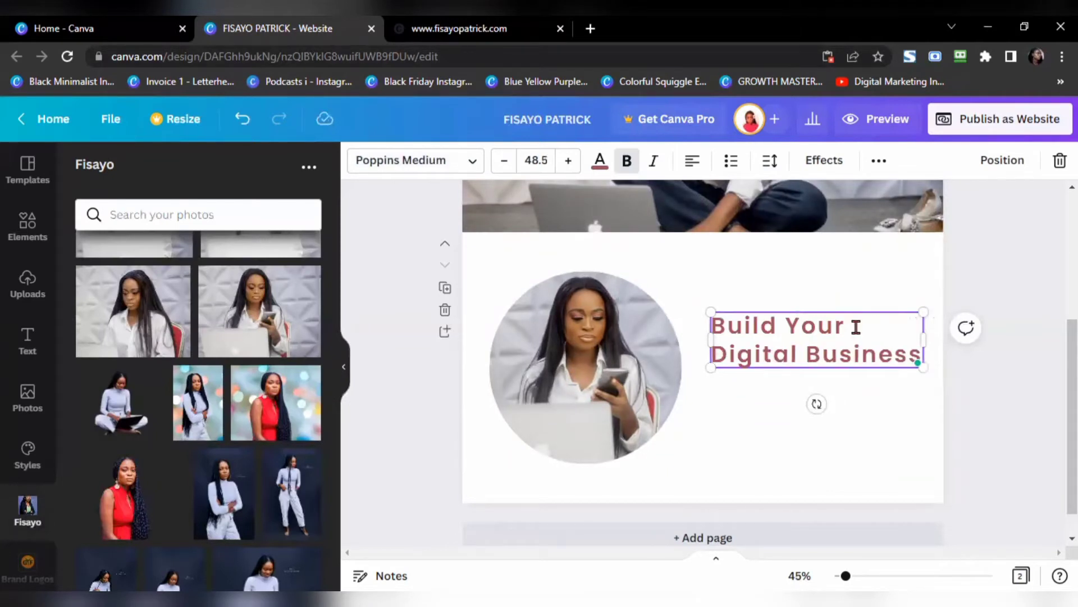
key(ctrl+a)
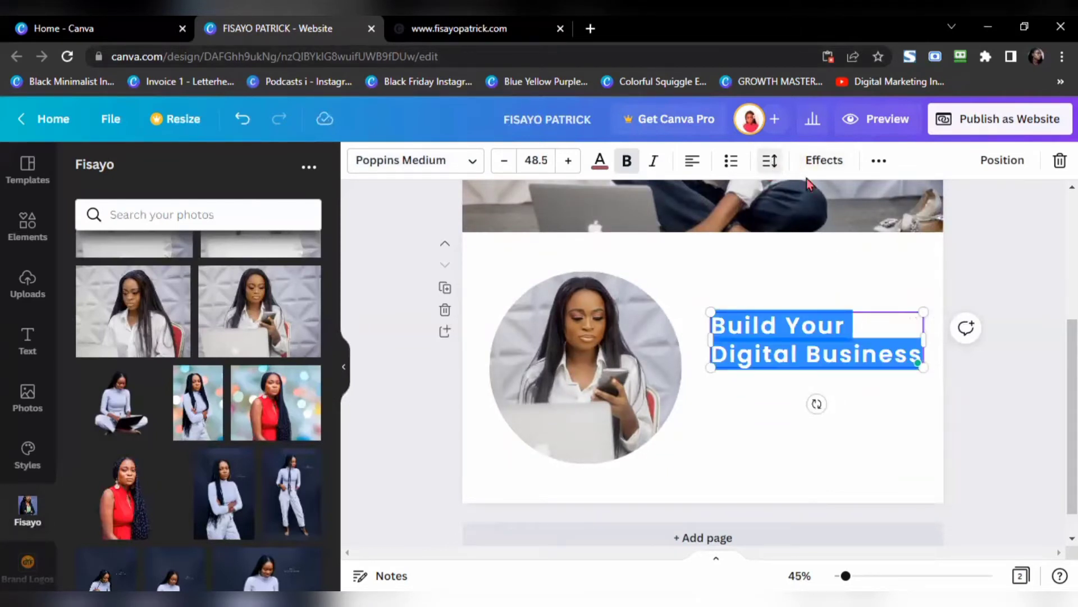
click(770, 160)
drag(836, 230, 831, 236)
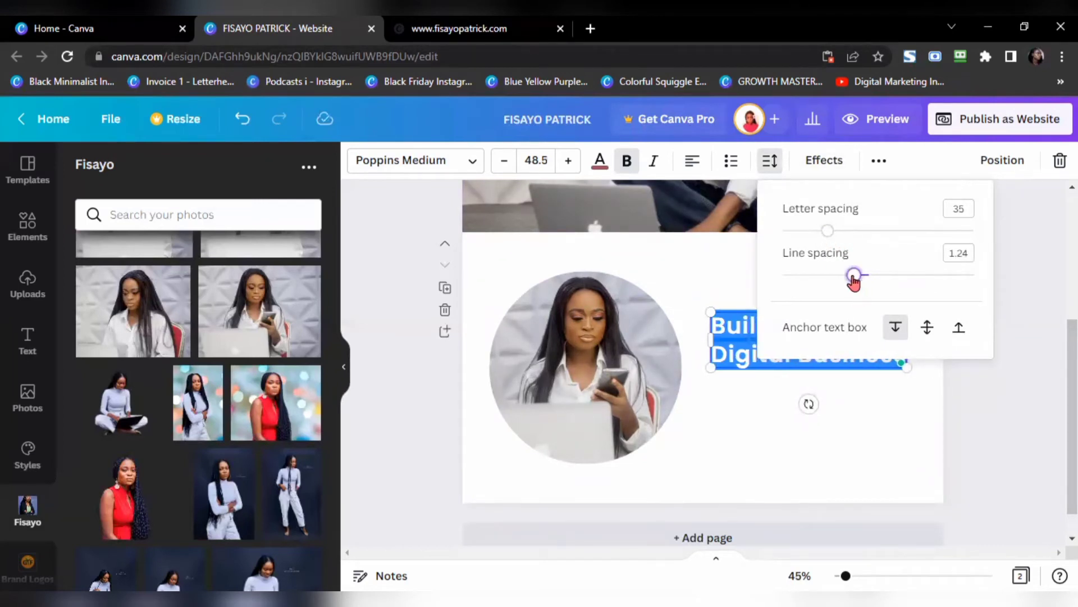
drag(855, 283, 854, 282)
click(766, 437)
click(765, 438)
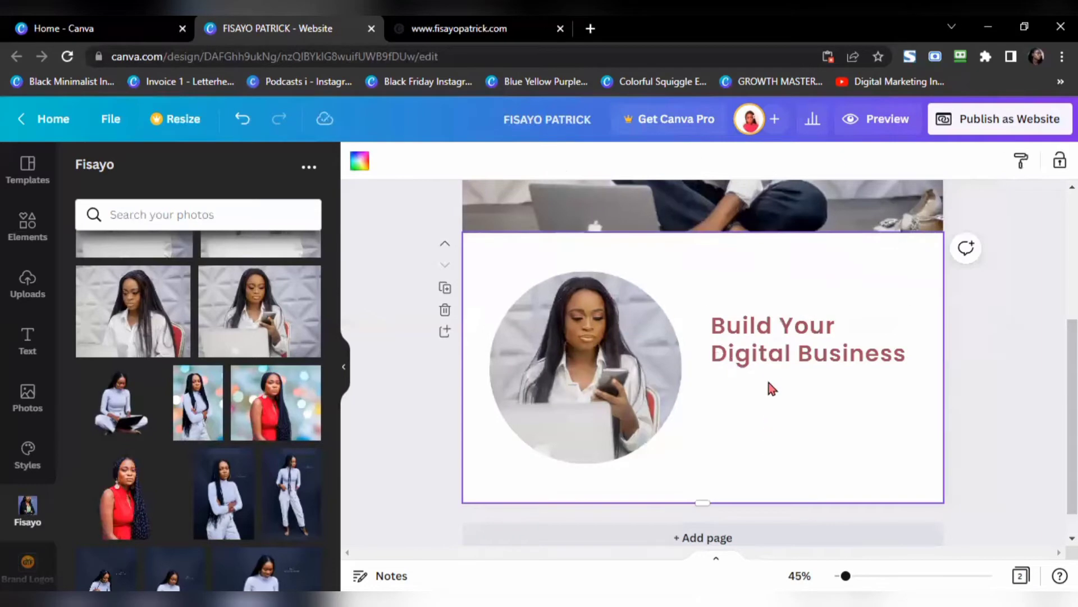
Step: Change the heading text colour to near-black #1f1a17
click(494, 31)
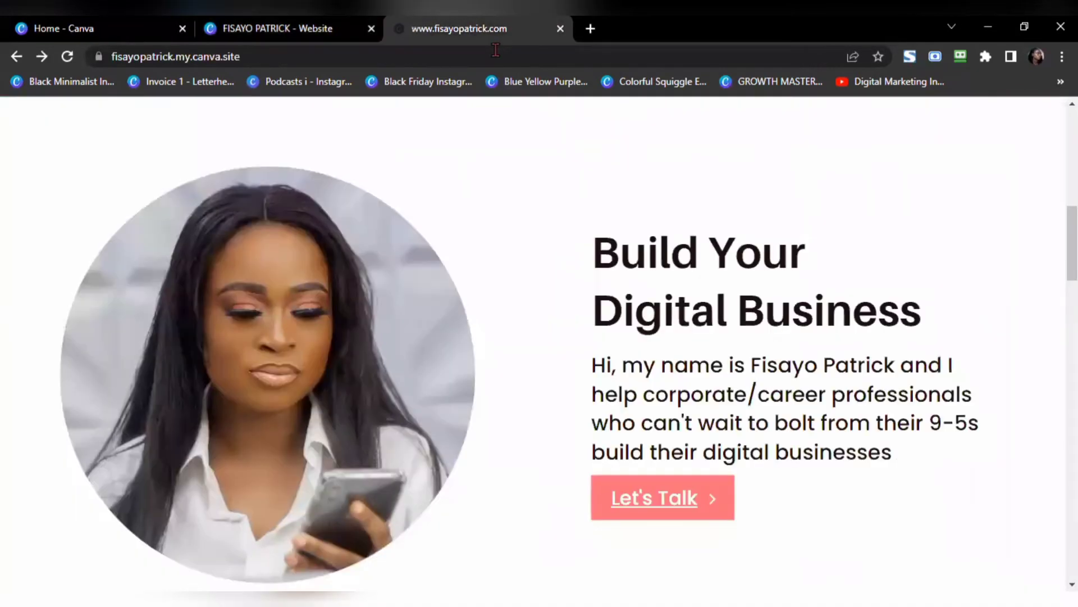
click(285, 31)
click(784, 354)
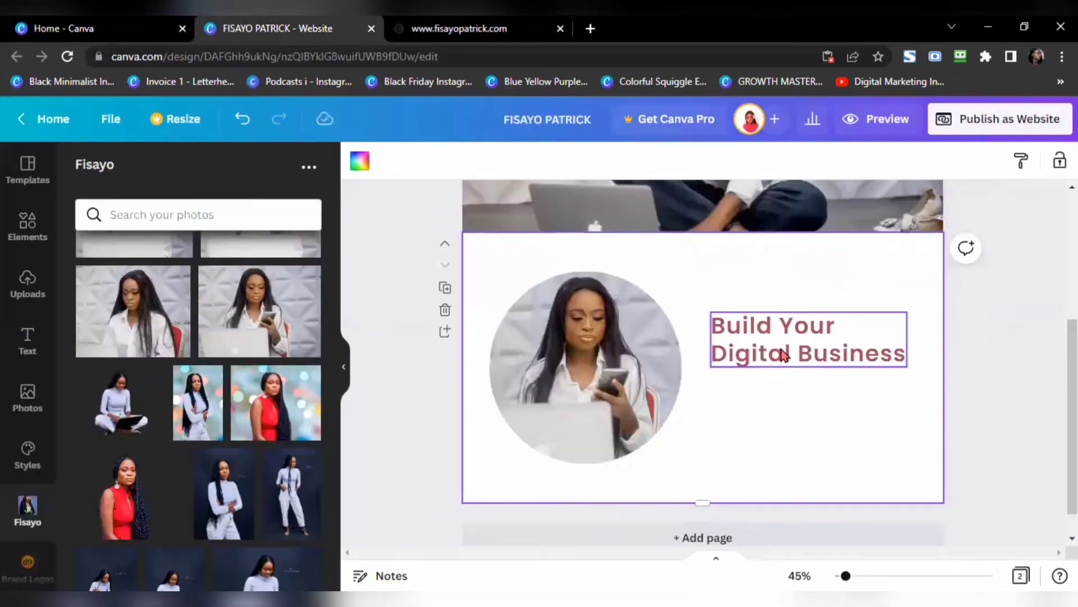
click(783, 351)
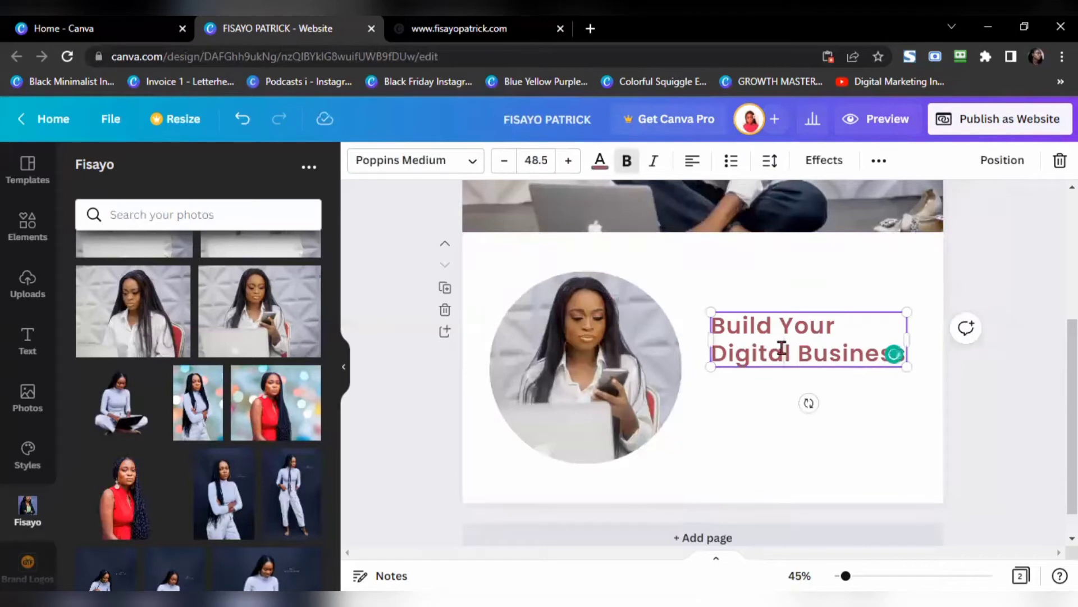
key(ctrl+a)
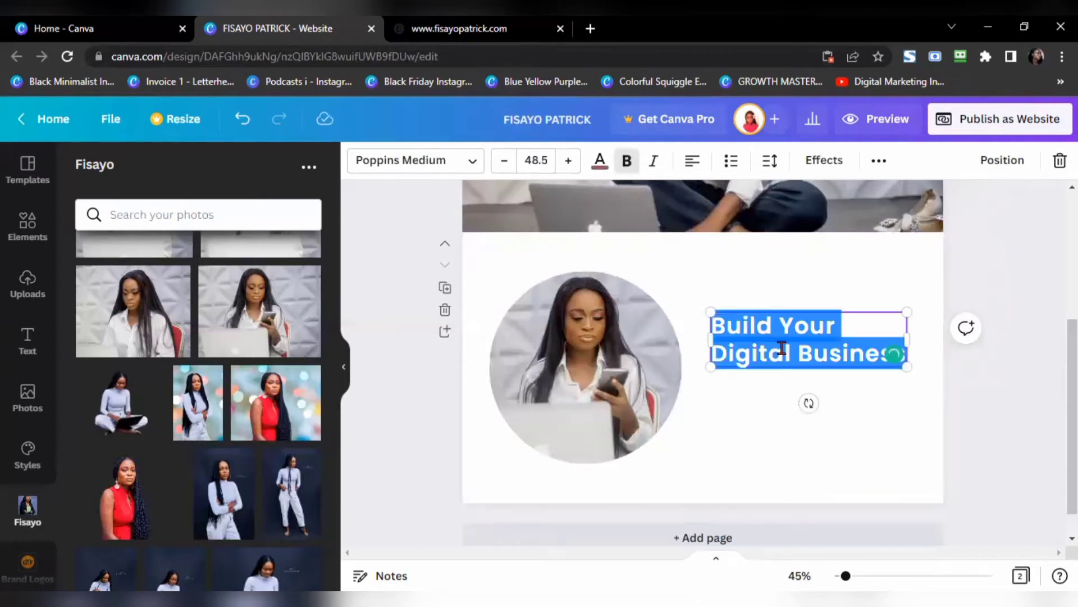
click(599, 164)
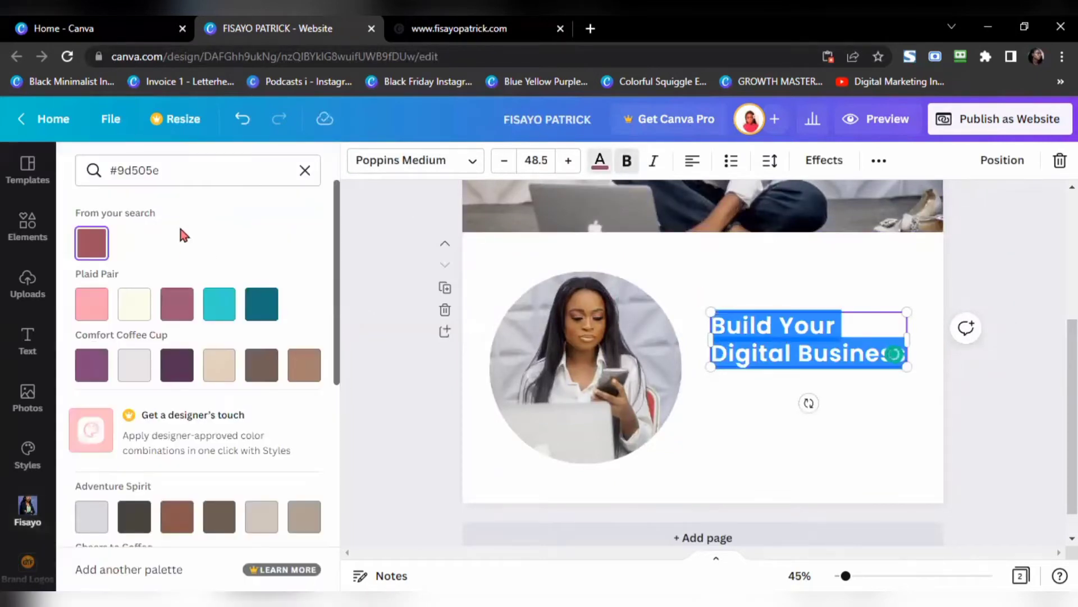
click(304, 172)
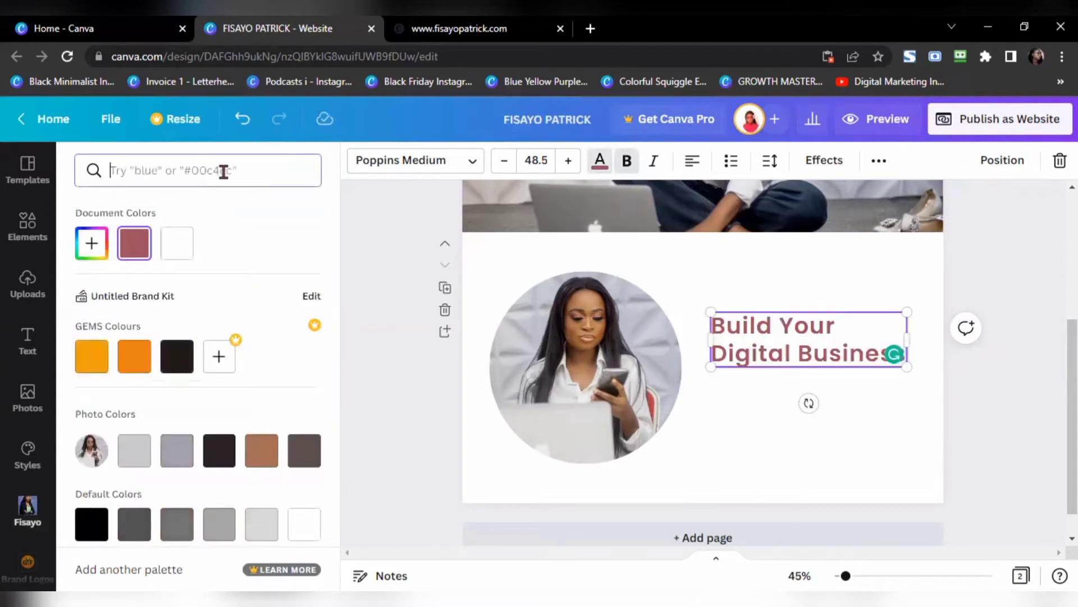
click(171, 358)
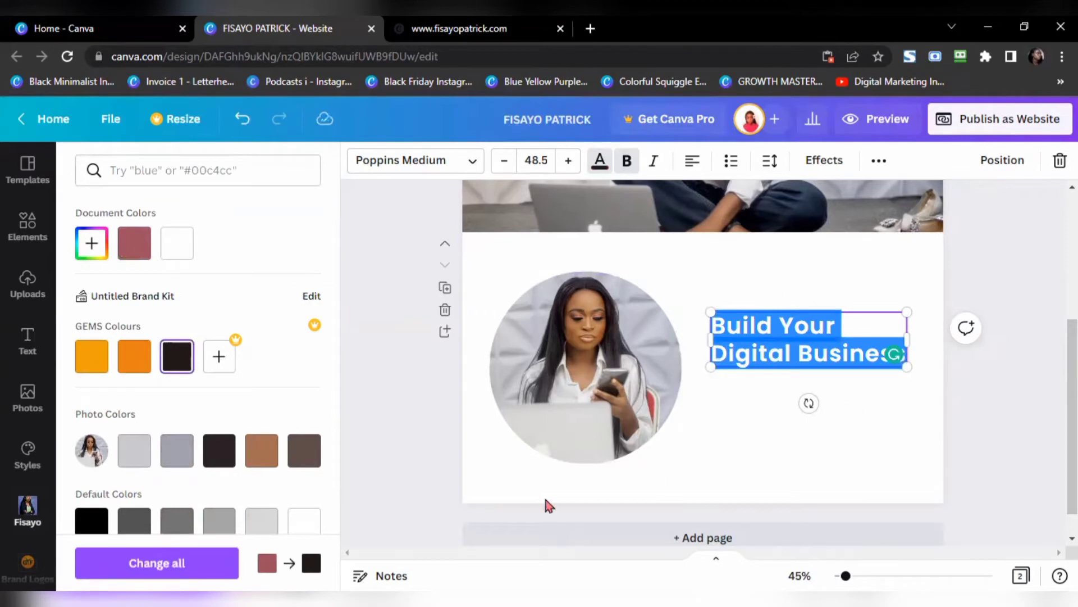
Step: Nudge the heading box slightly upward in the section
click(221, 562)
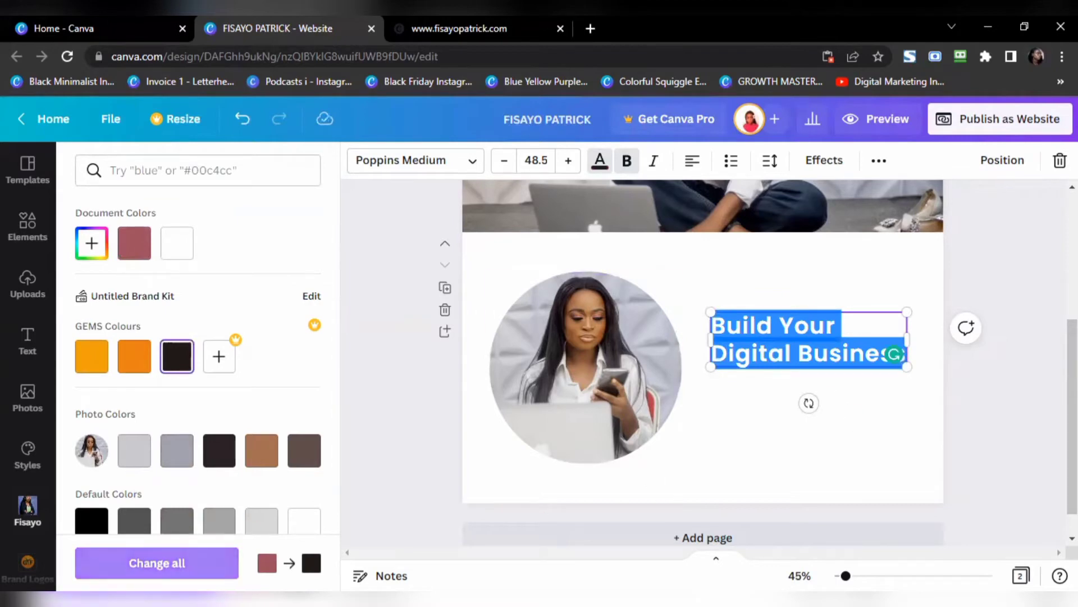
scroll(650, 433, up, 5)
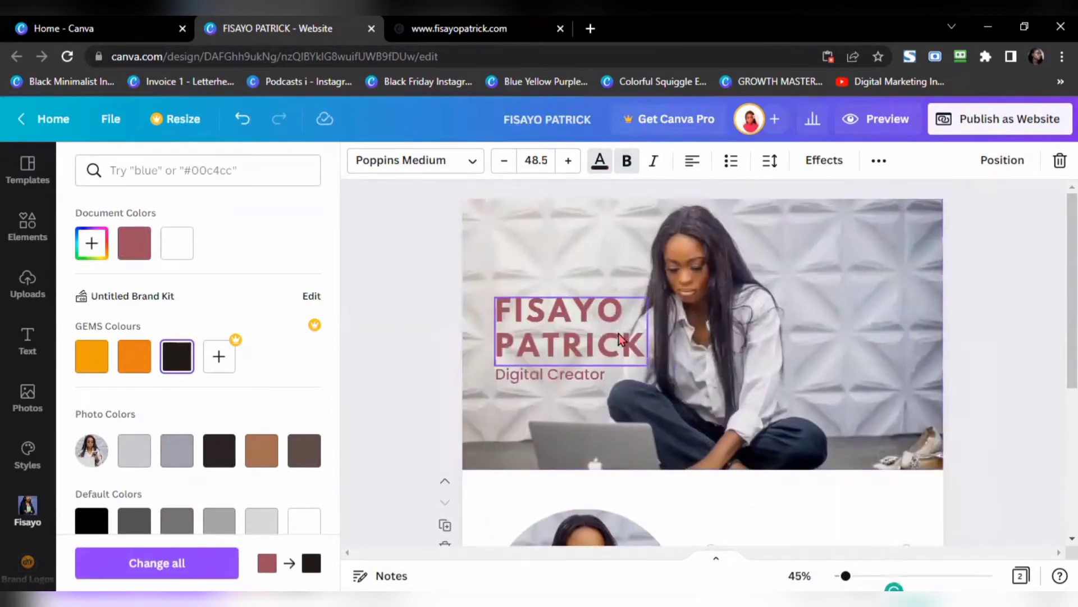
scroll(626, 382, down, 5)
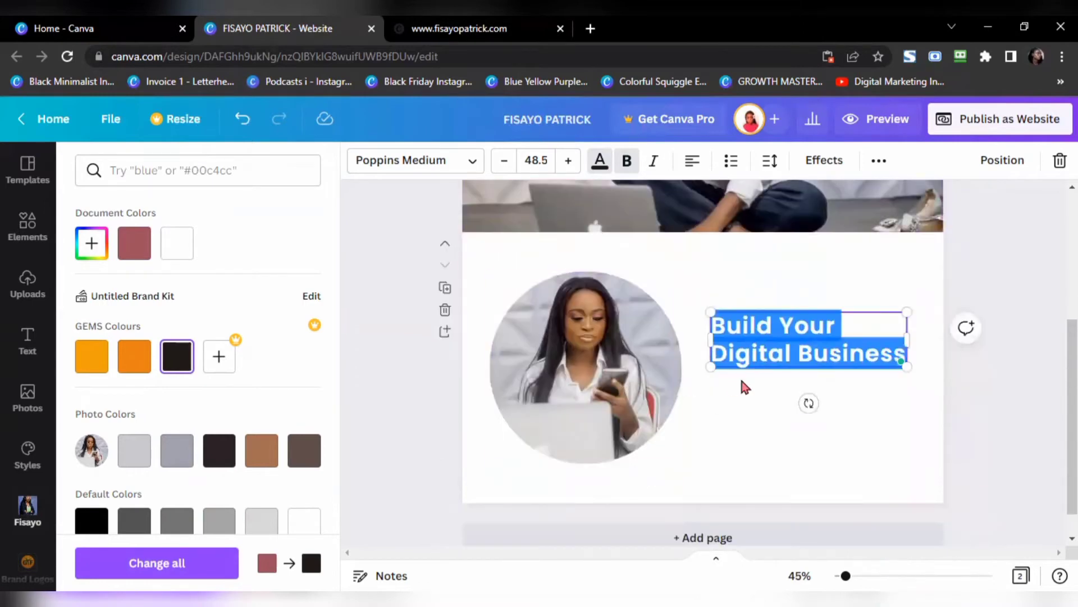
click(746, 373)
drag(756, 349, 759, 327)
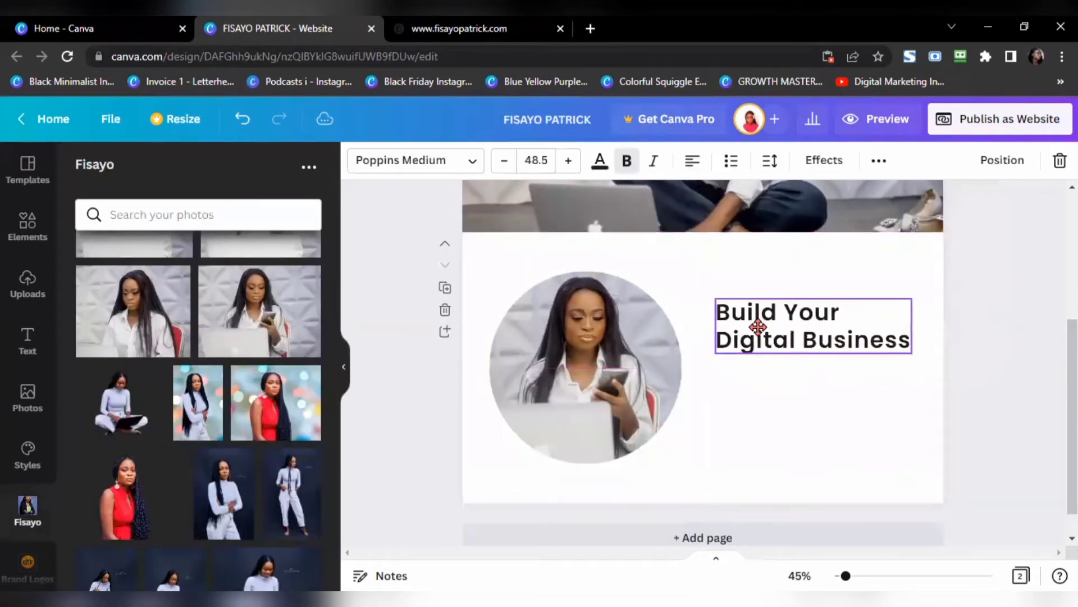
Step: Copy the introductory paragraph from the published website
click(400, 33)
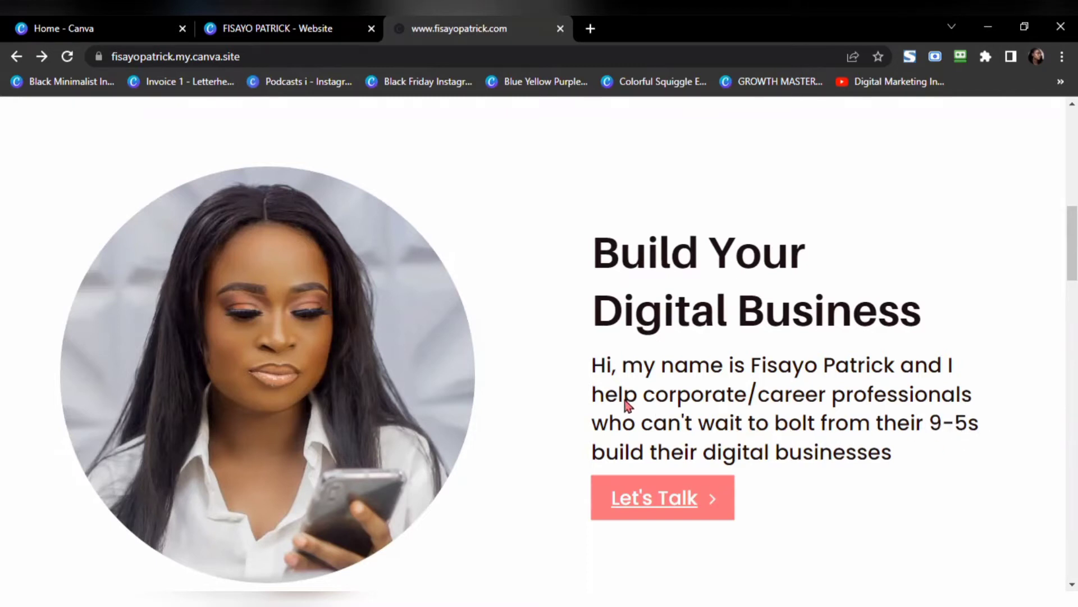
drag(588, 364, 892, 462)
key(ctrl+c)
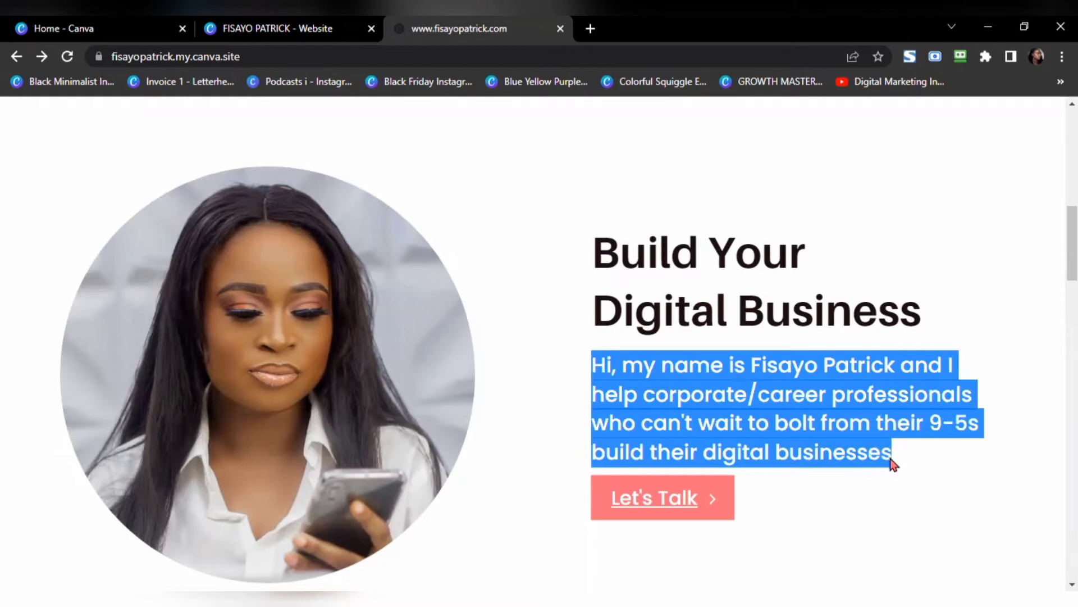
click(245, 30)
Step: Move the 'Digital Creator' text box under the Build Your Digital Business heading
click(733, 396)
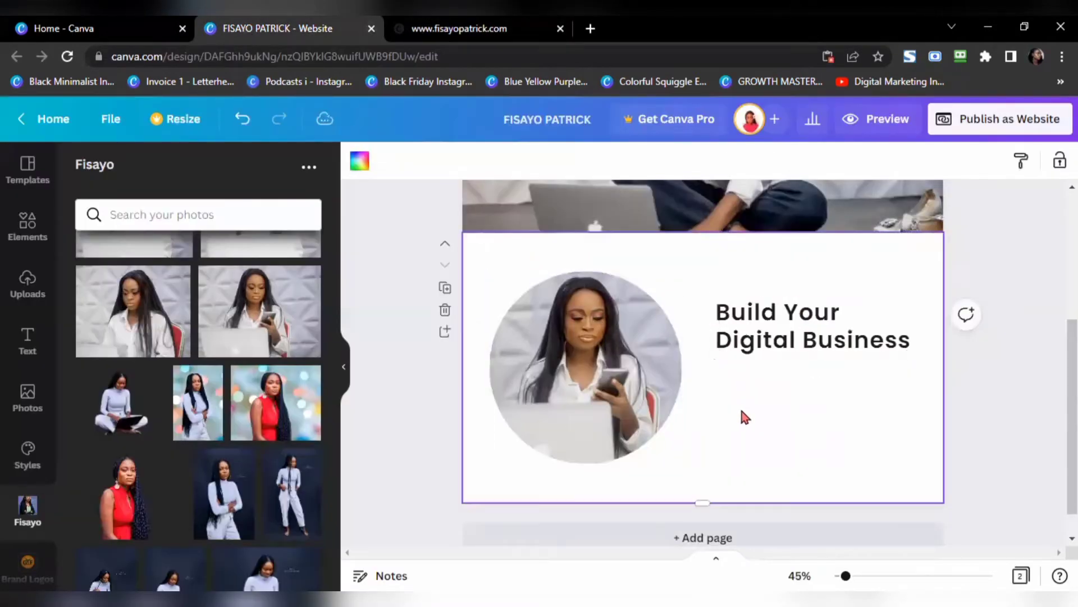
scroll(674, 365, up, 3)
click(557, 299)
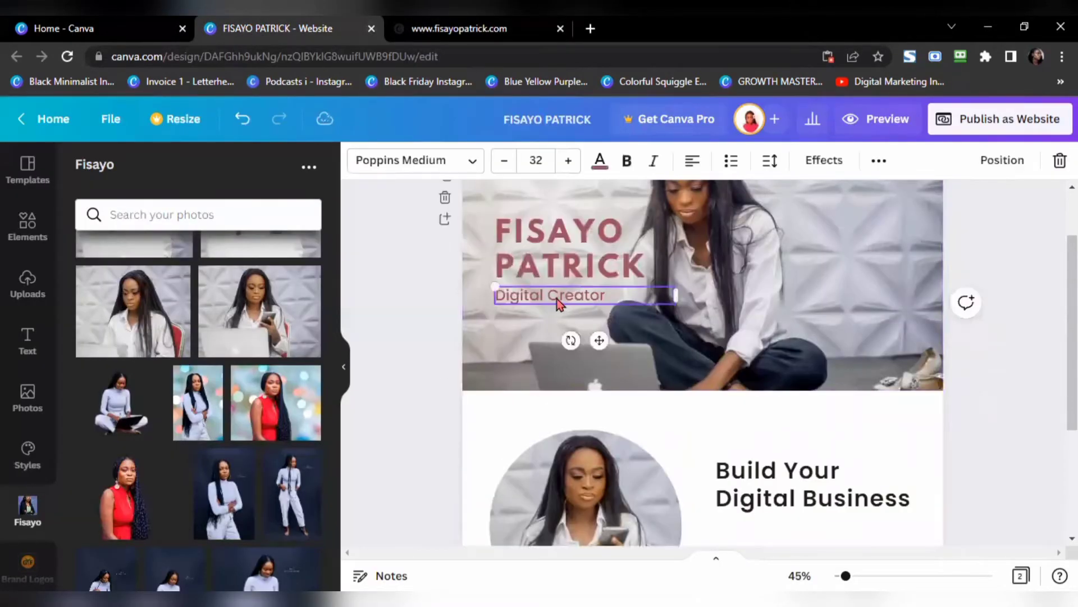
drag(557, 298, 777, 526)
scroll(733, 359, down, 3)
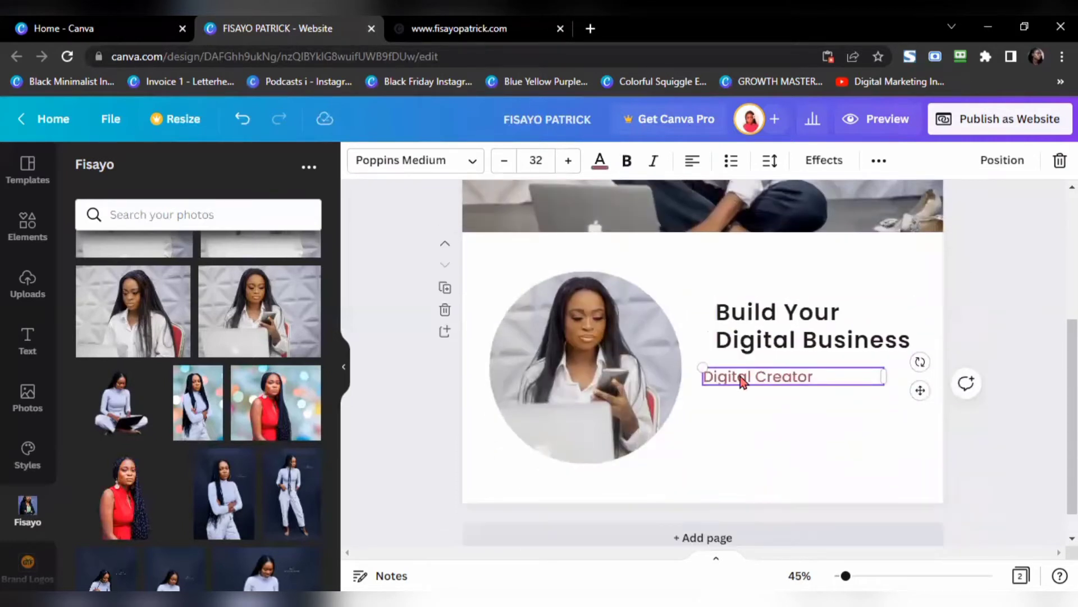
drag(739, 378, 753, 377)
Step: Replace the 'Digital Creator' text with the copied intro paragraph
double_click(760, 378)
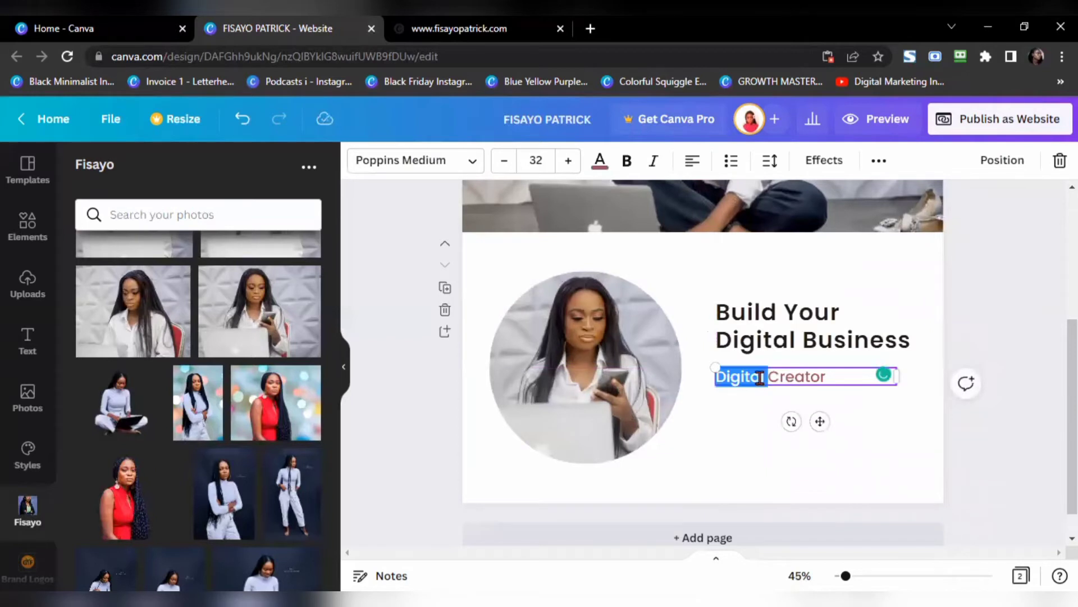
triple_click(760, 377)
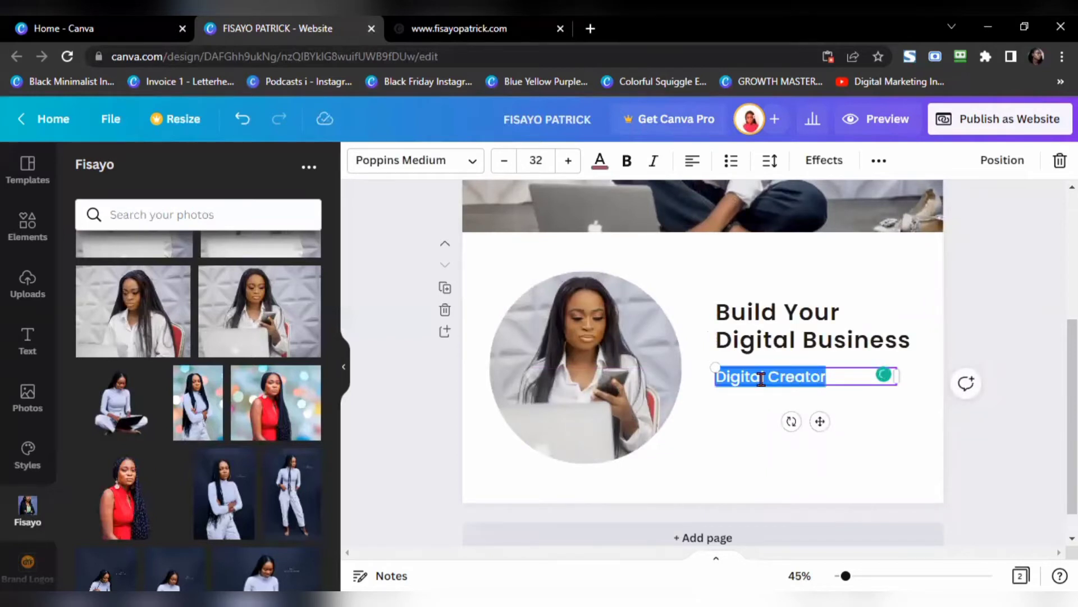
key(ctrl+v)
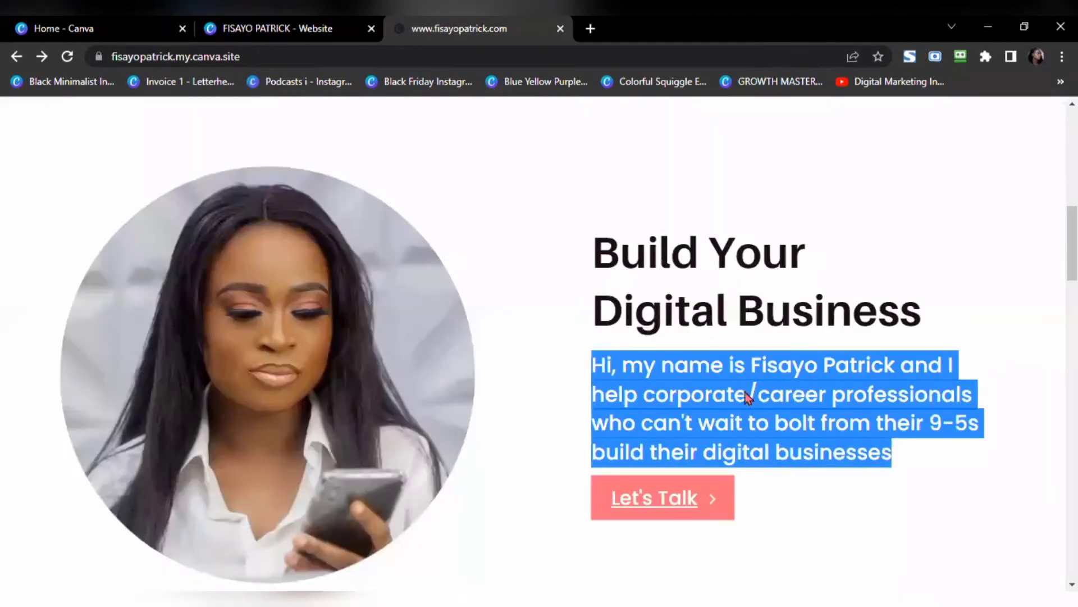
click(443, 27)
Step: Widen the intro paragraph box and scale its text down to 25.6 beneath the heading
click(301, 29)
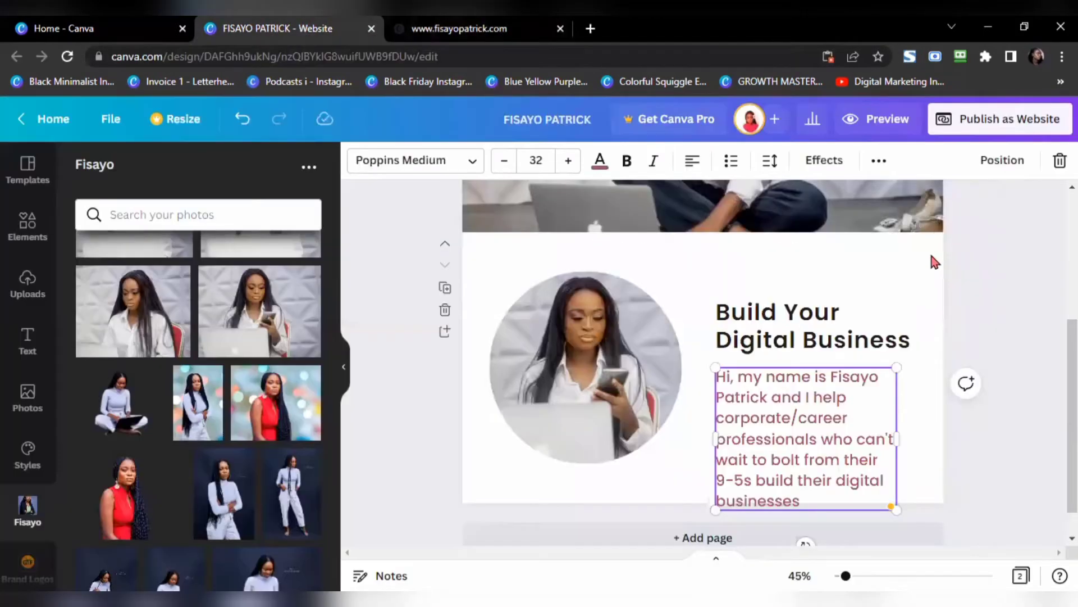
drag(897, 368, 871, 388)
click(897, 443)
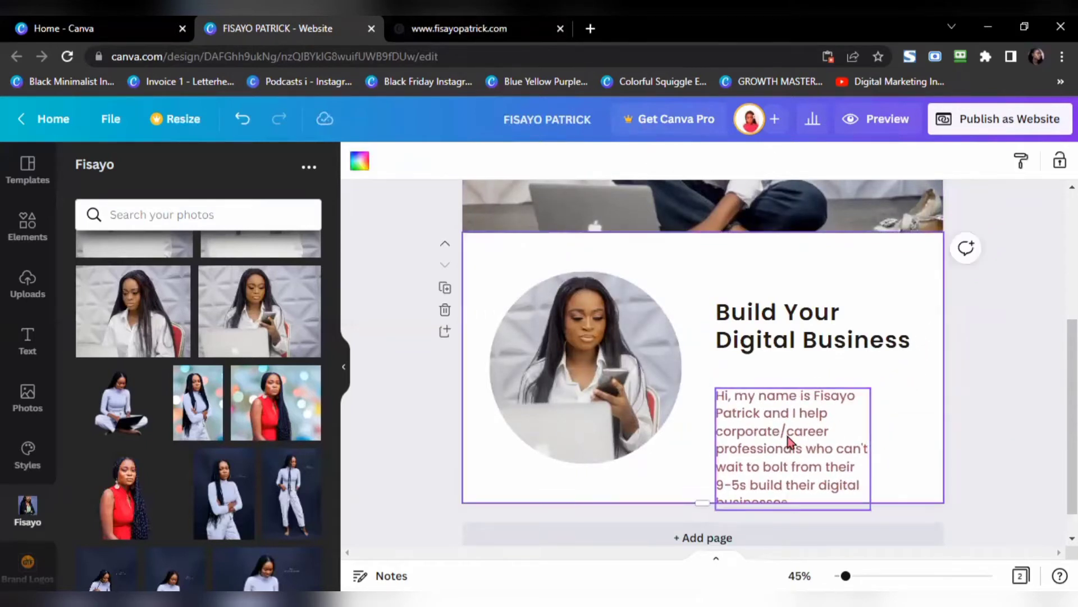
mouse_move(789, 444)
mouse_down()
mouse_move(785, 413)
mouse_move(783, 427)
mouse_up()
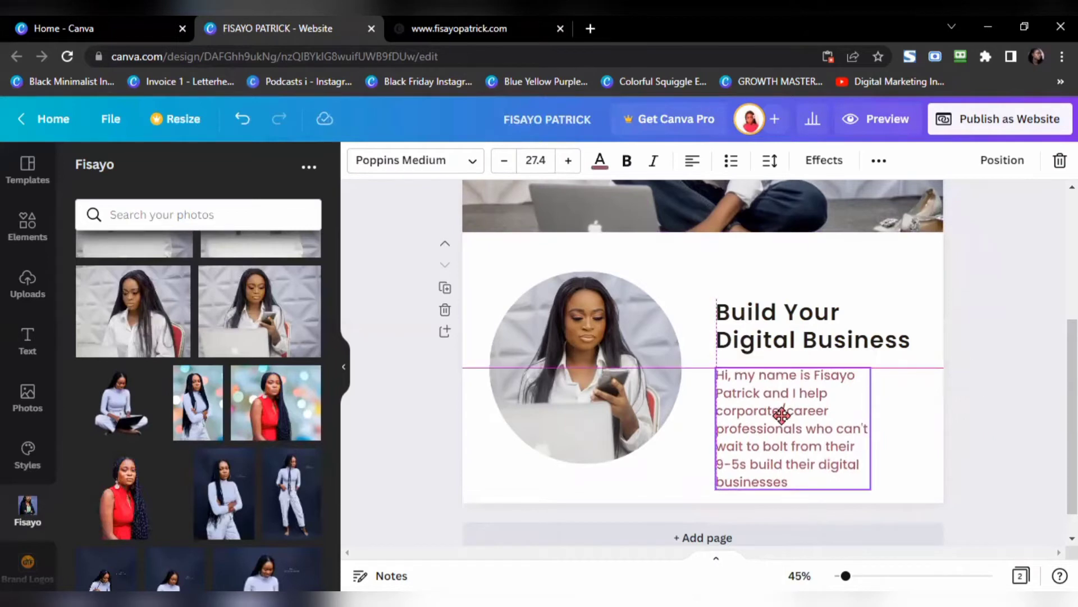
drag(871, 429, 933, 424)
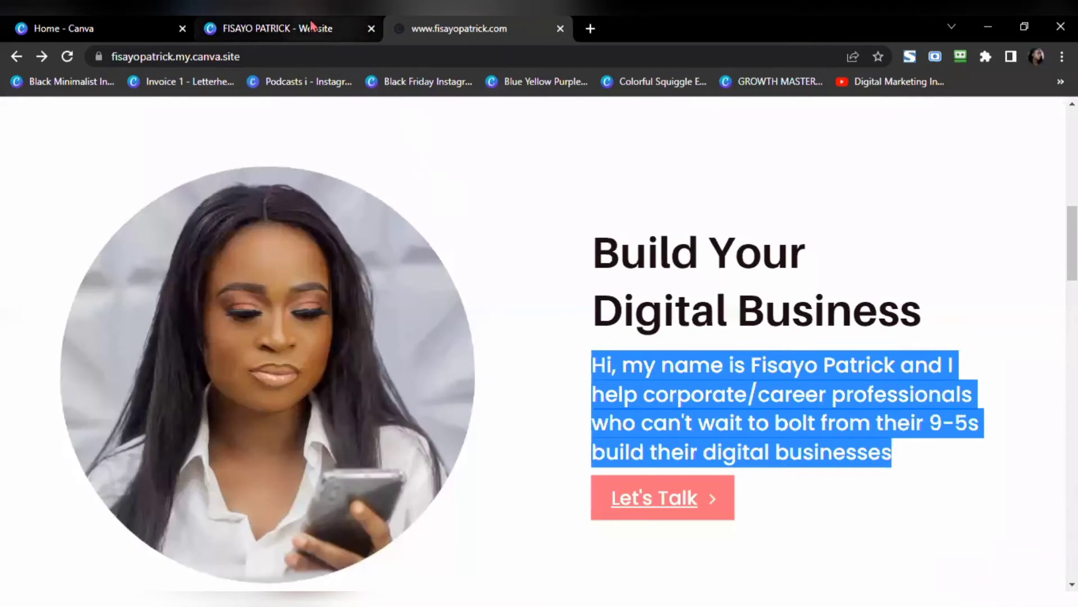
click(318, 35)
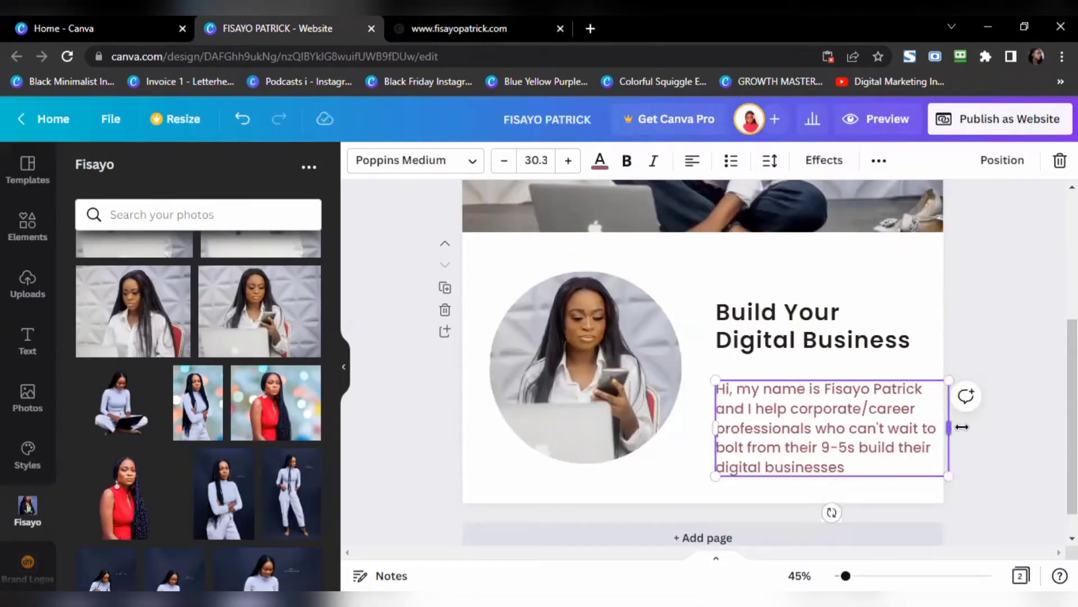
drag(962, 427, 969, 428)
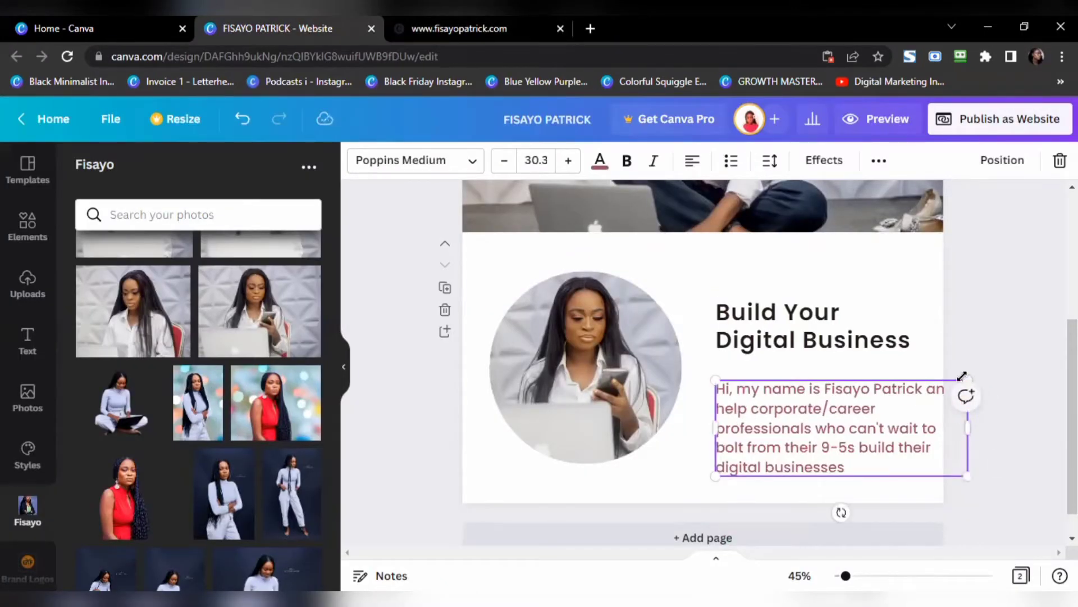
drag(967, 375, 930, 393)
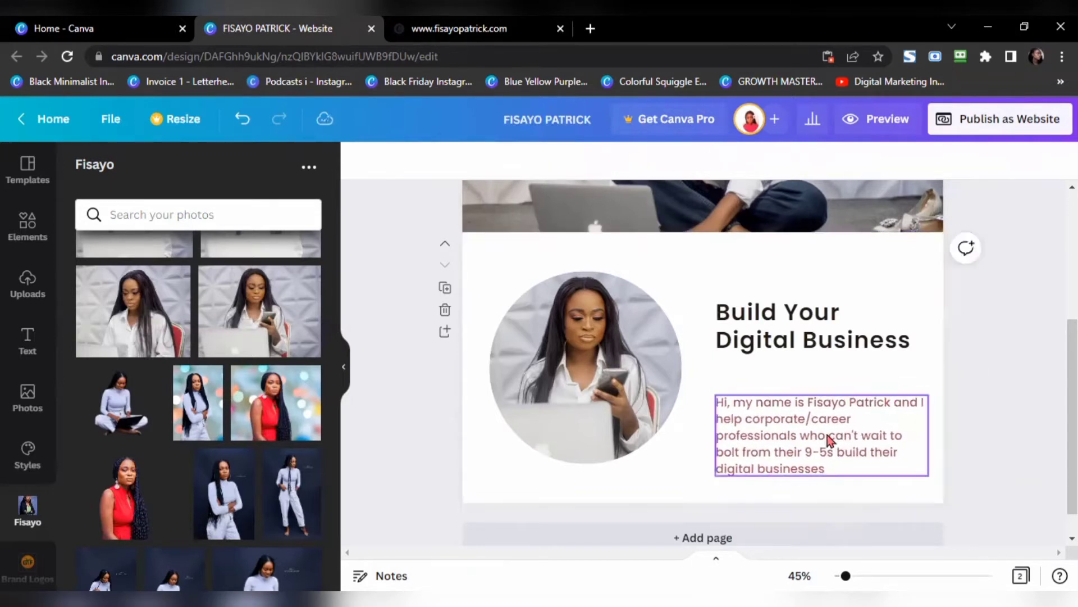
drag(823, 422, 821, 405)
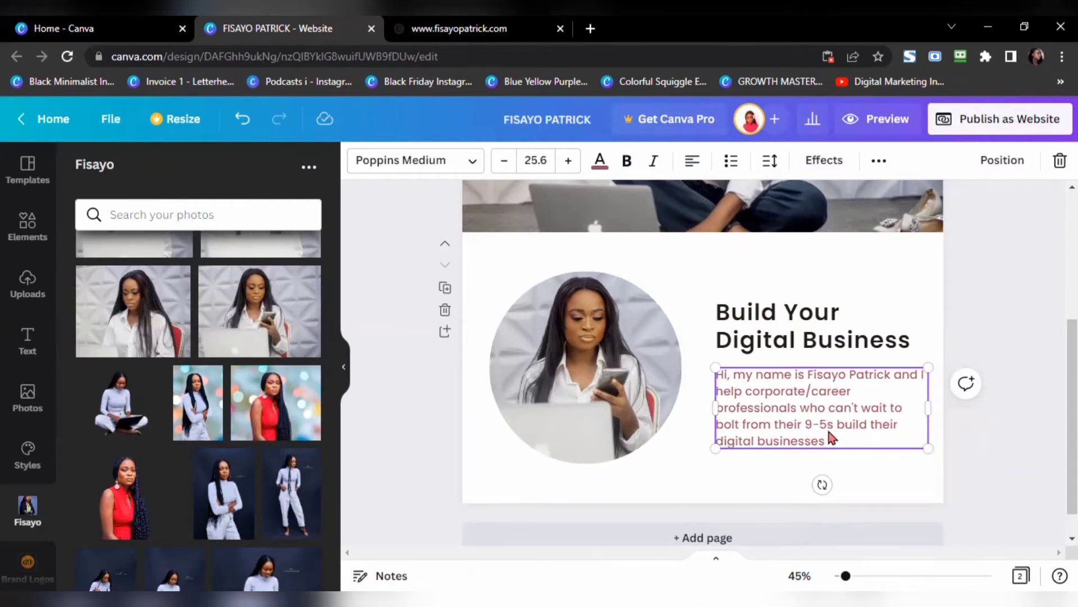
Step: Make the paragraph text dark instead of maroon
double_click(826, 423)
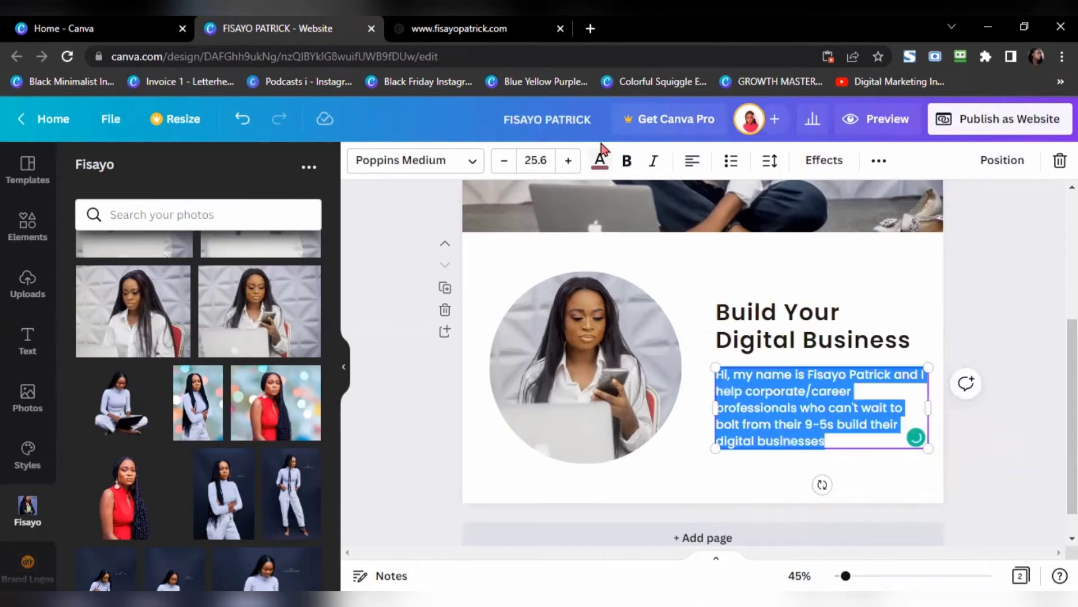
click(599, 160)
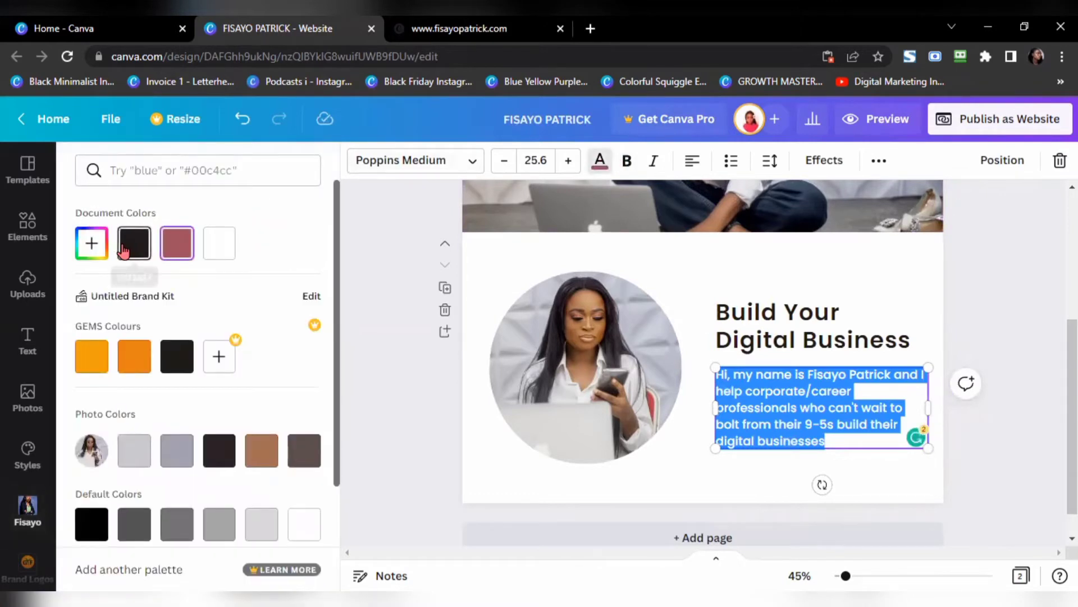
click(123, 250)
click(499, 472)
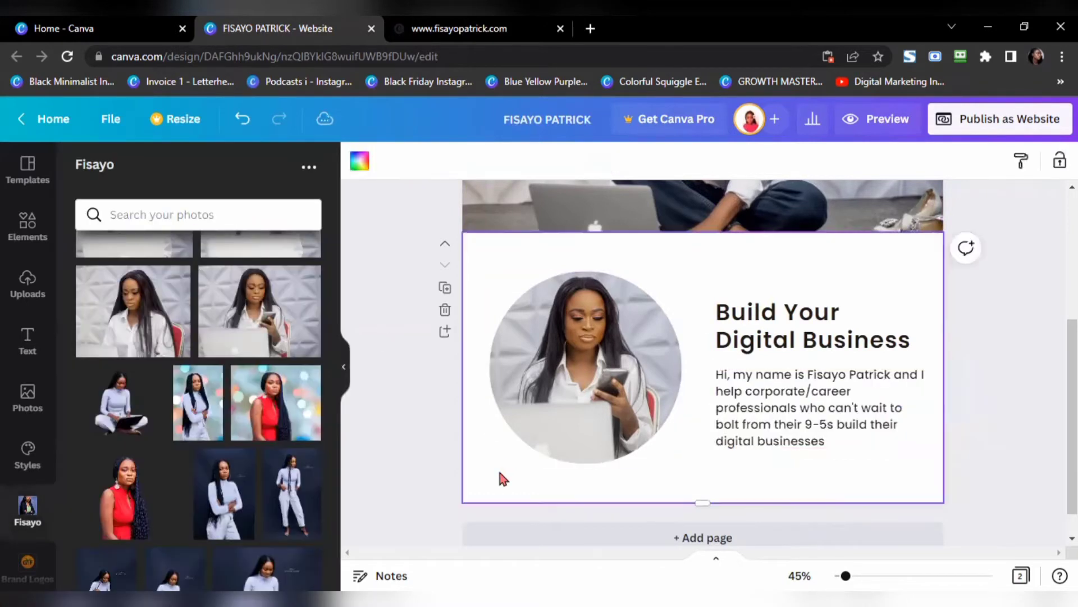
Step: Raise the heading and paragraph slightly beside the circular photo
click(459, 28)
triple_click(656, 396)
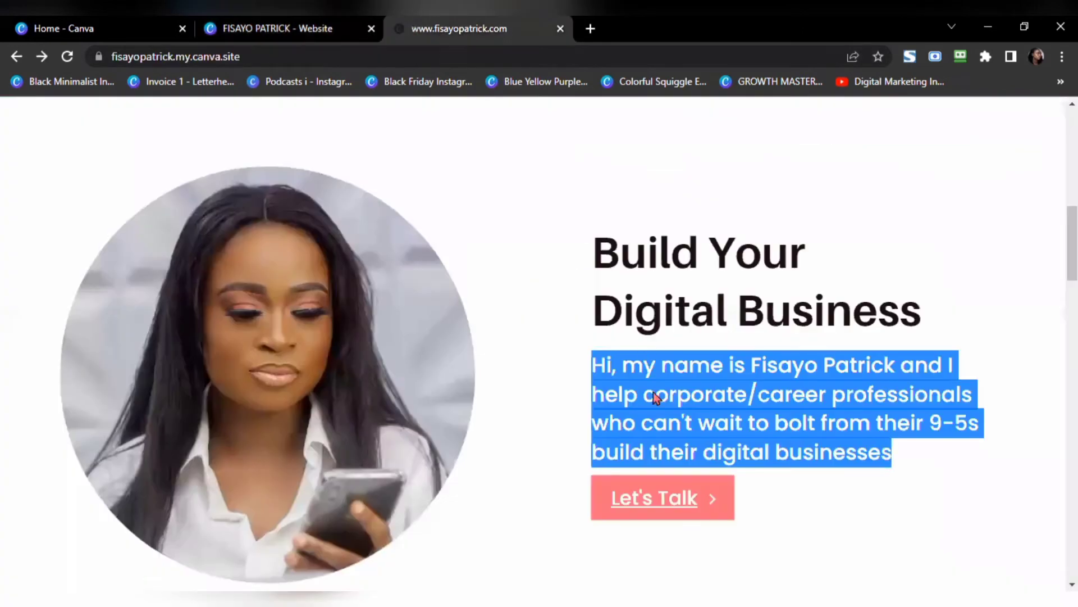
click(320, 27)
click(768, 310)
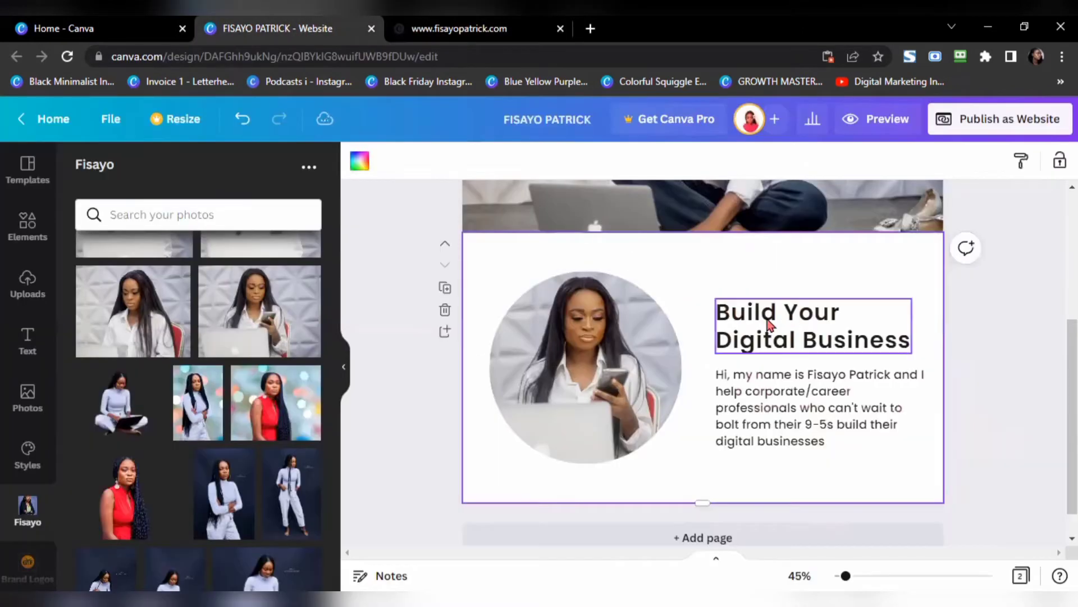
drag(768, 310, 767, 297)
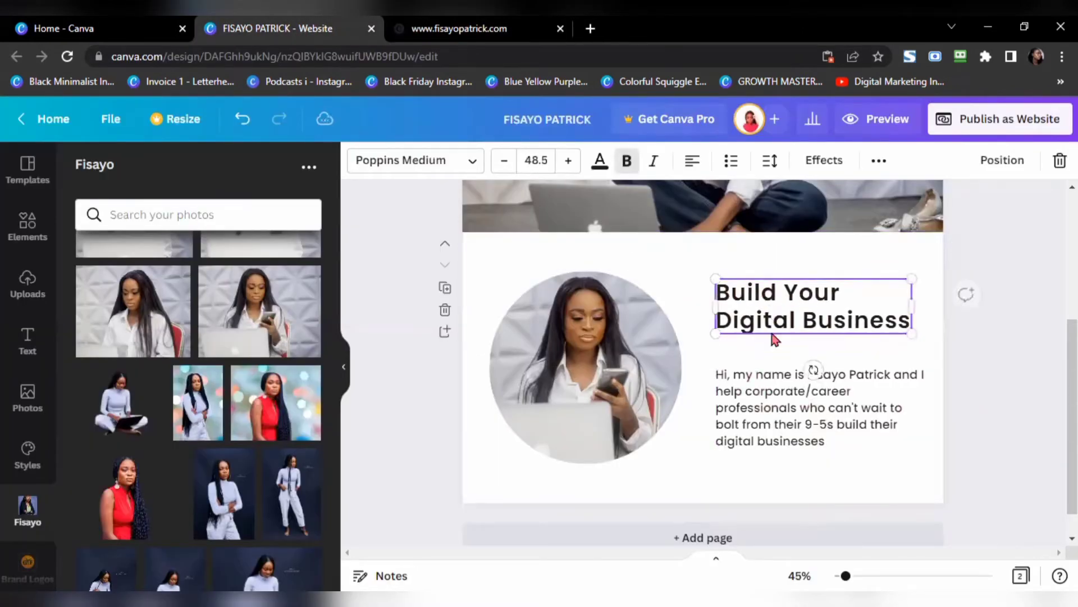
drag(788, 408, 792, 387)
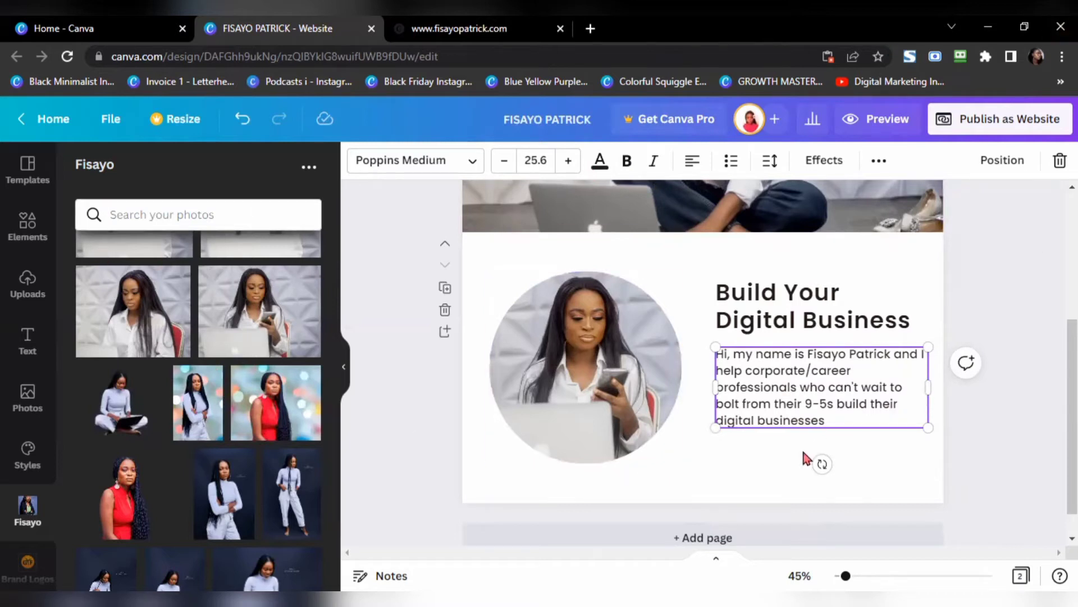
Step: Add a rectangle beneath the paragraph and resize it to about 260 × 93 as a button
click(740, 464)
key(r)
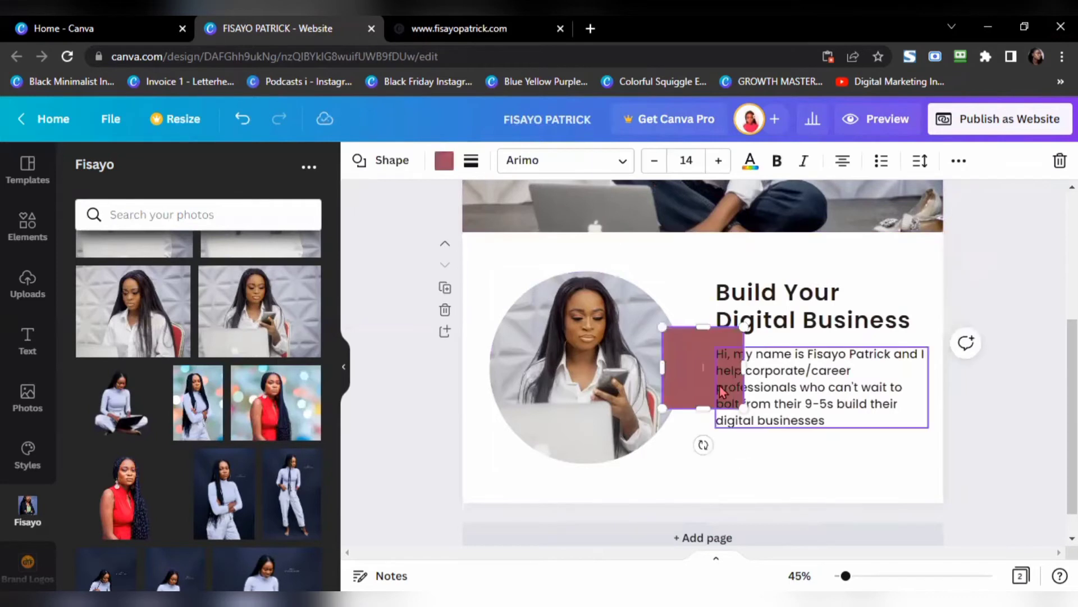
drag(705, 393, 759, 477)
drag(757, 417, 759, 441)
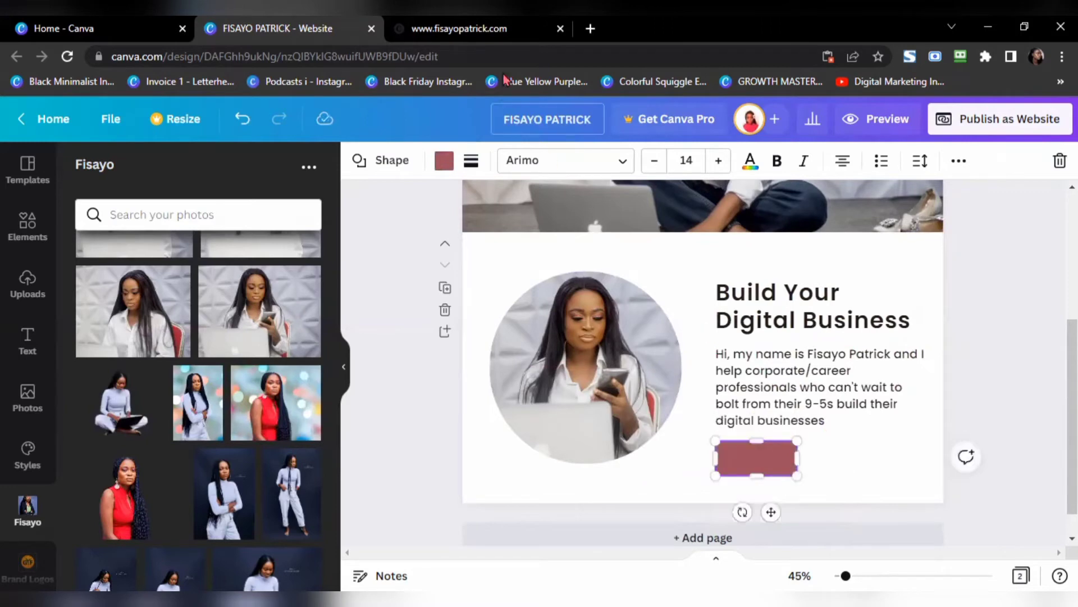
click(459, 28)
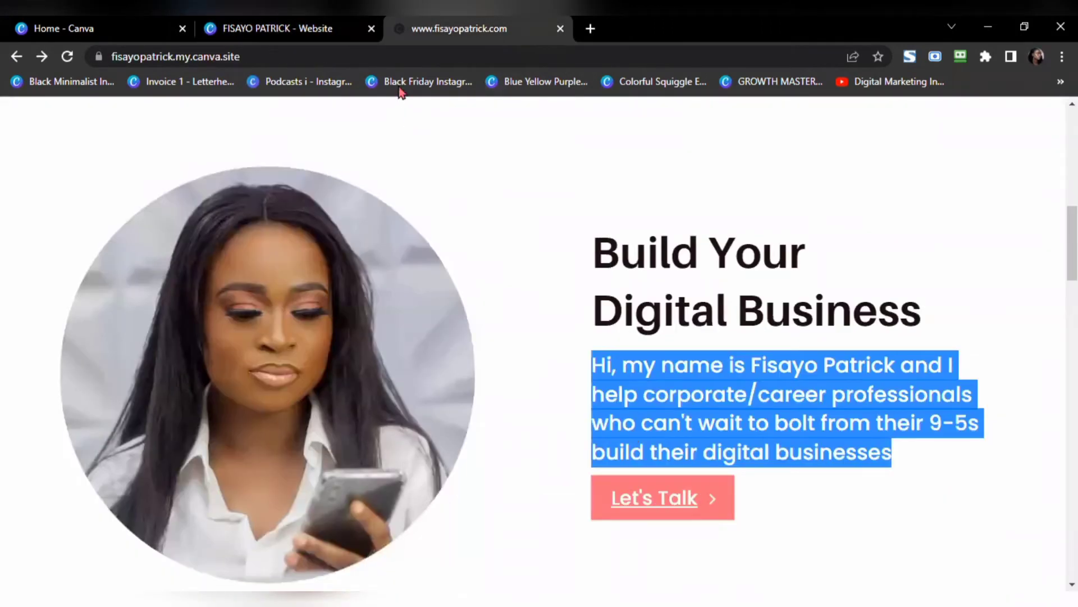
click(349, 27)
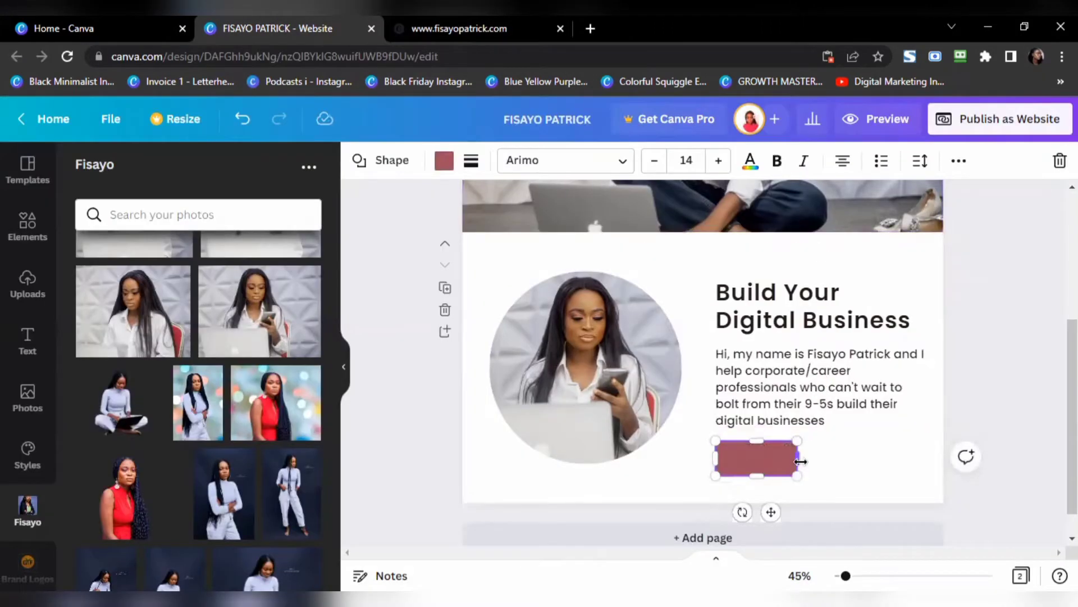
mouse_move(798, 457)
mouse_down()
mouse_move(814, 458)
mouse_move(804, 442)
mouse_move(813, 453)
mouse_up()
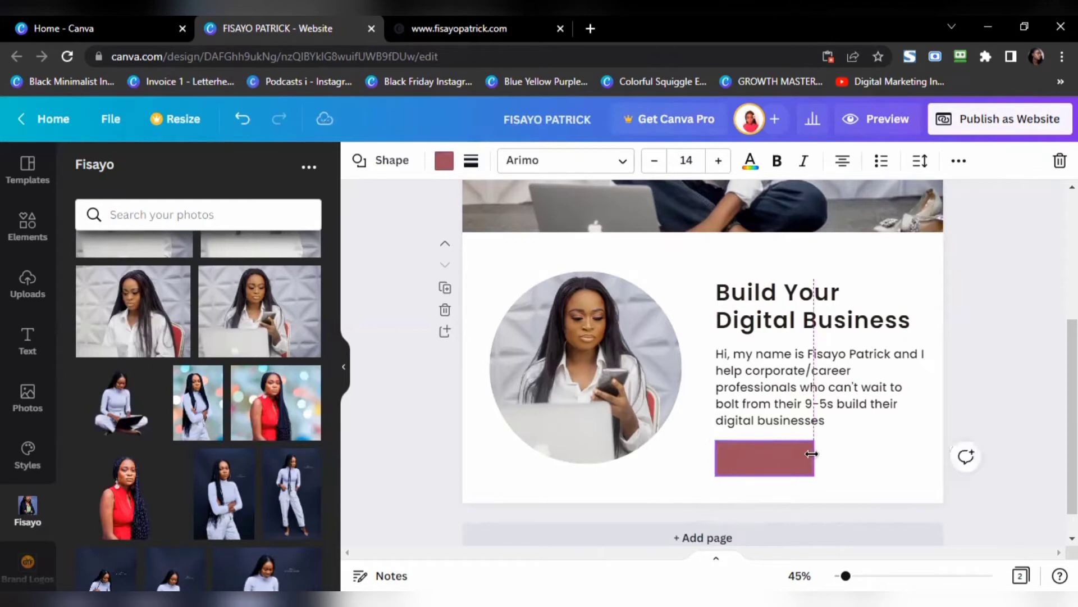
click(995, 380)
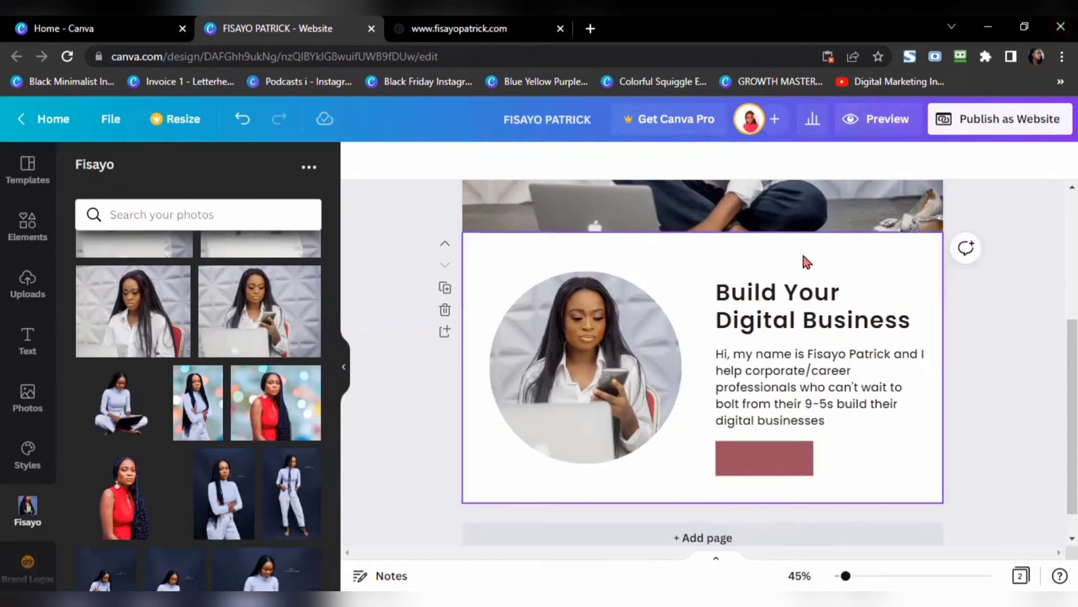
scroll(797, 240, down, 1)
drag(780, 437, 809, 439)
click(1013, 324)
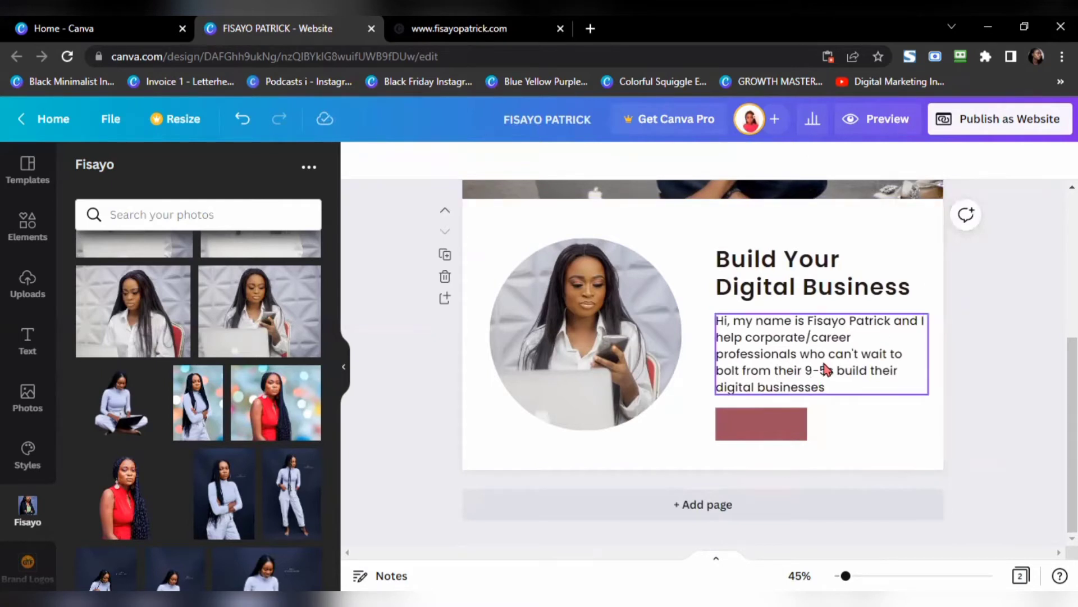
Step: Duplicate the paragraph as a 'Let's Talk >' label and fit it onto the rectangle
click(825, 369)
drag(825, 369, 842, 405)
triple_click(842, 406)
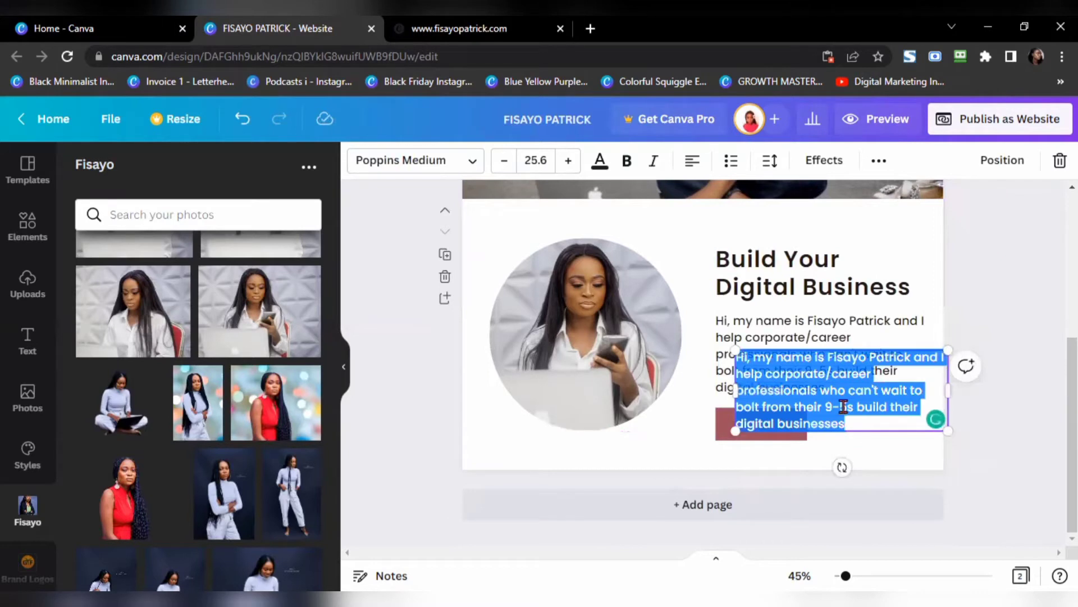
text(Let's)
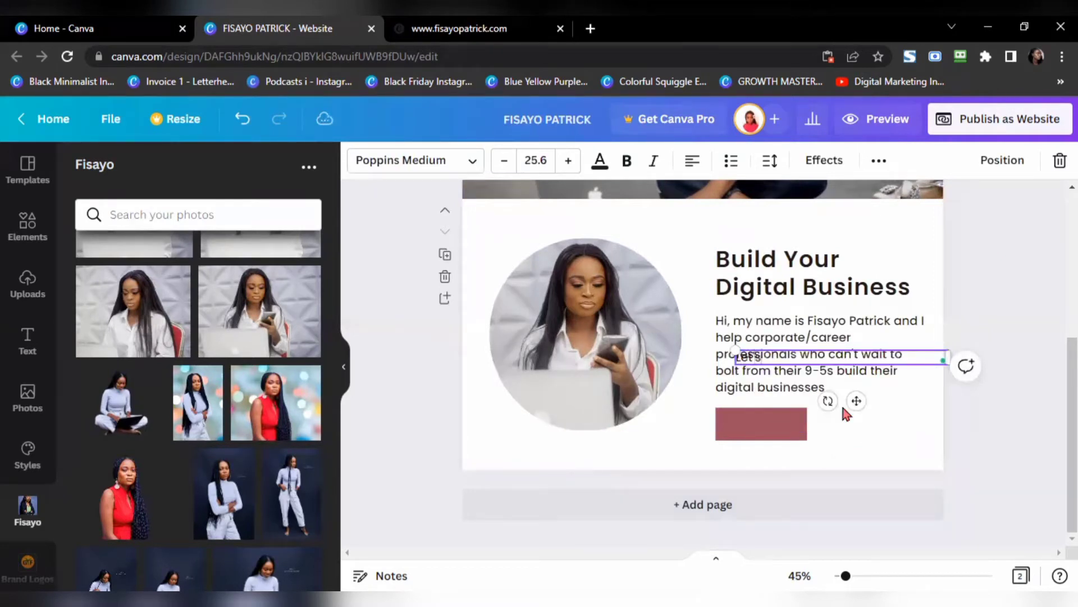
text( Talk >)
click(1007, 446)
drag(789, 364, 772, 425)
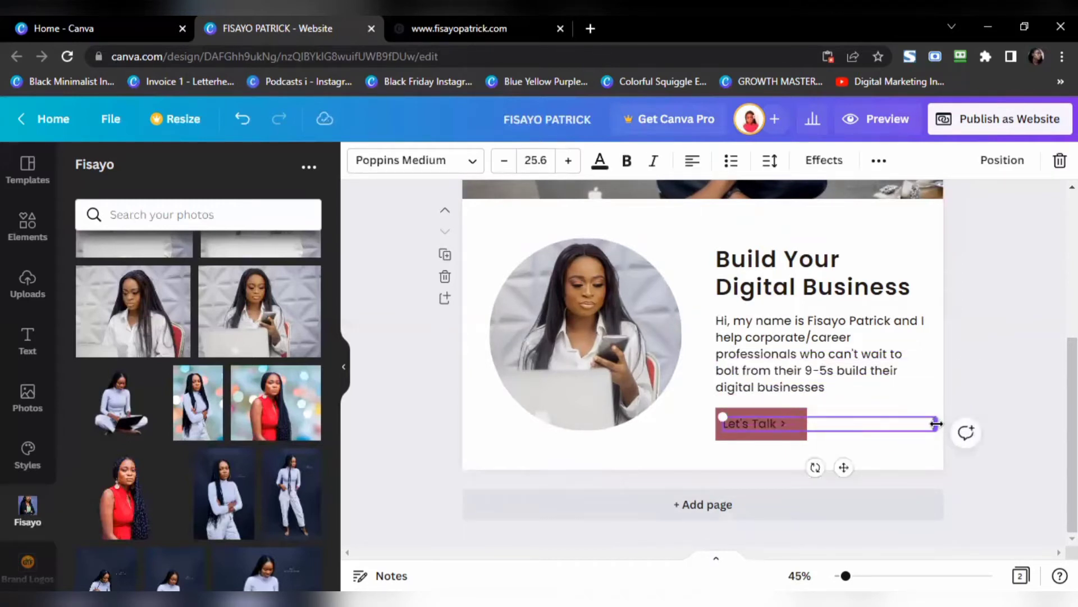
drag(937, 423, 803, 423)
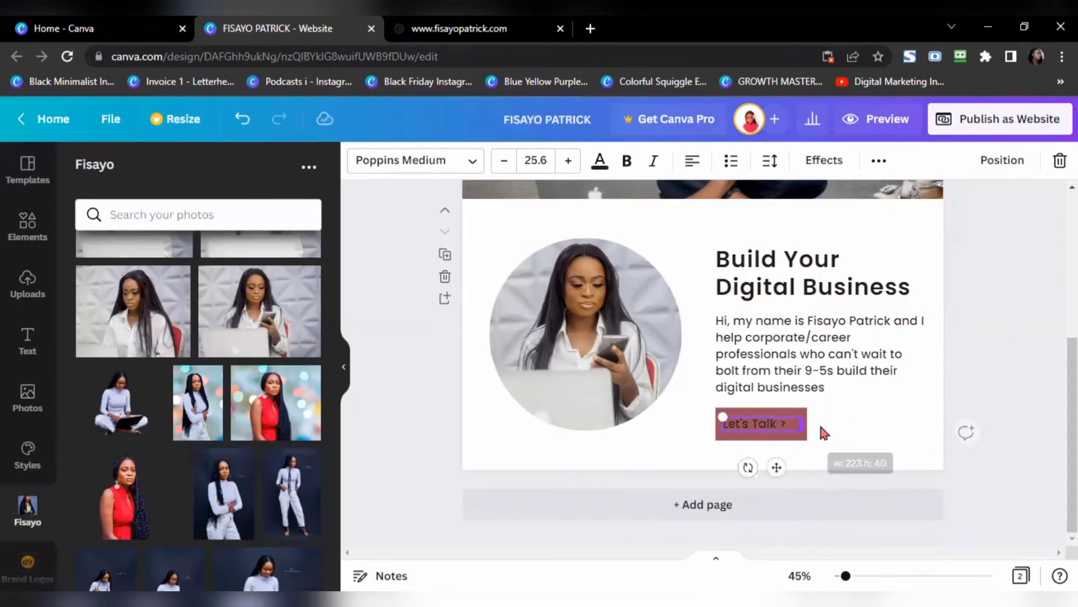
click(1006, 352)
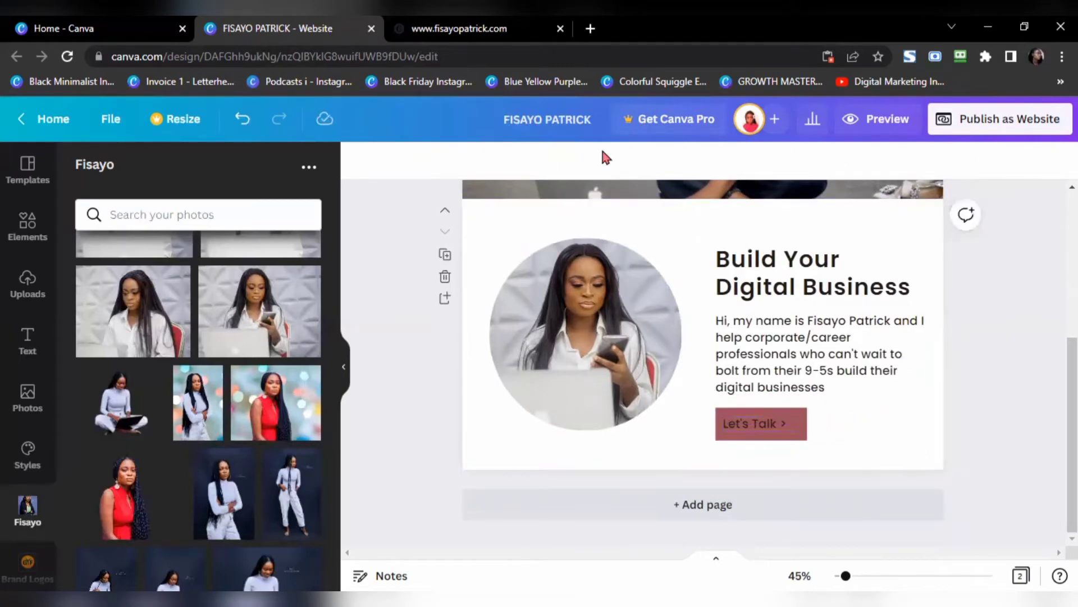
click(477, 28)
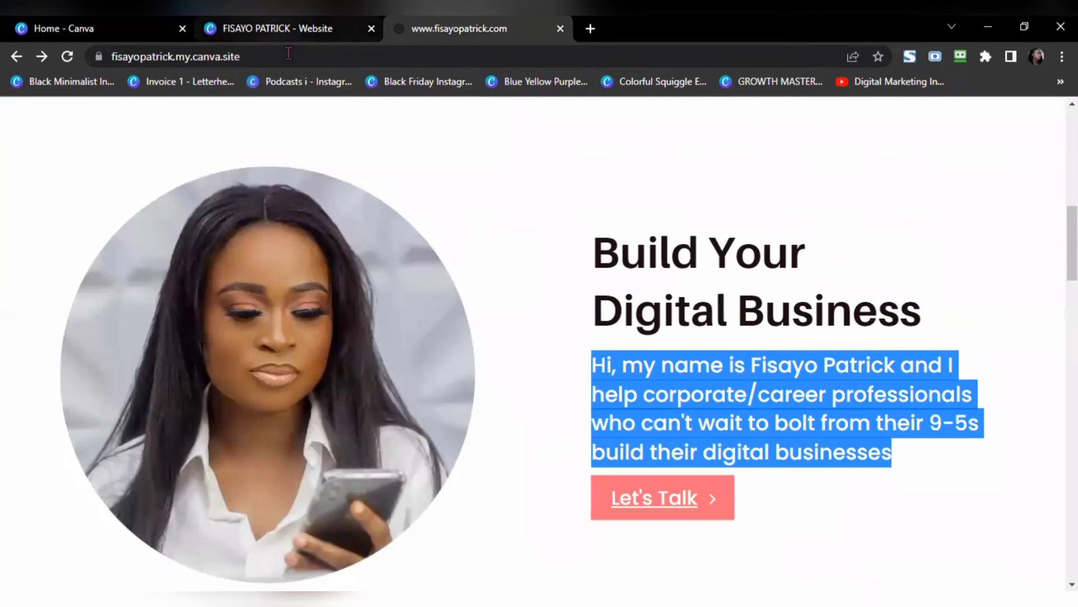
Step: Fill the Let's Talk button shape with coral pink #ff6e7d instead of maroon
click(289, 30)
click(799, 436)
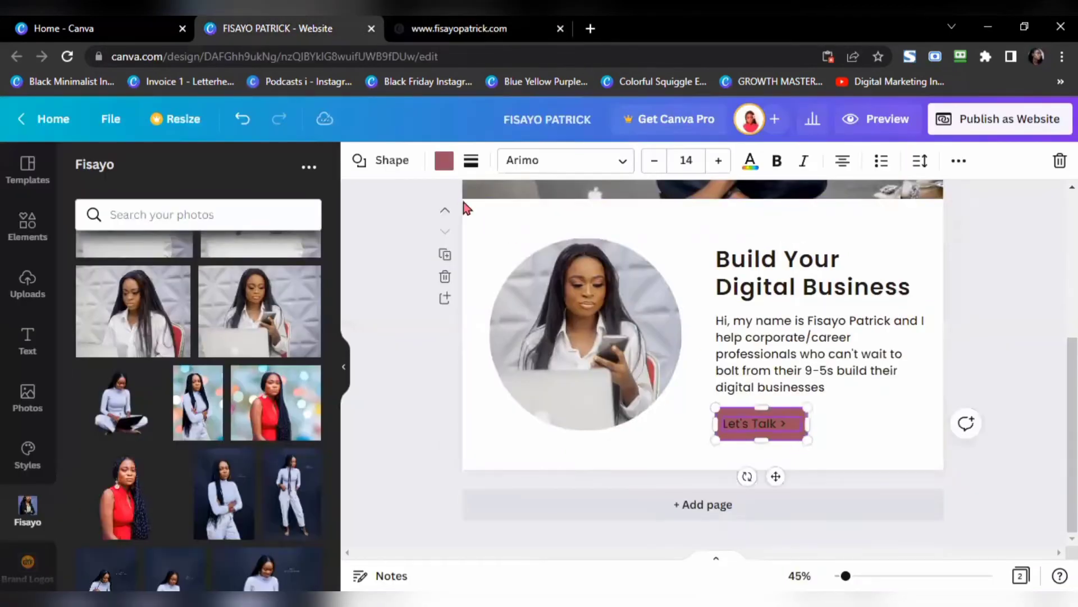
click(444, 161)
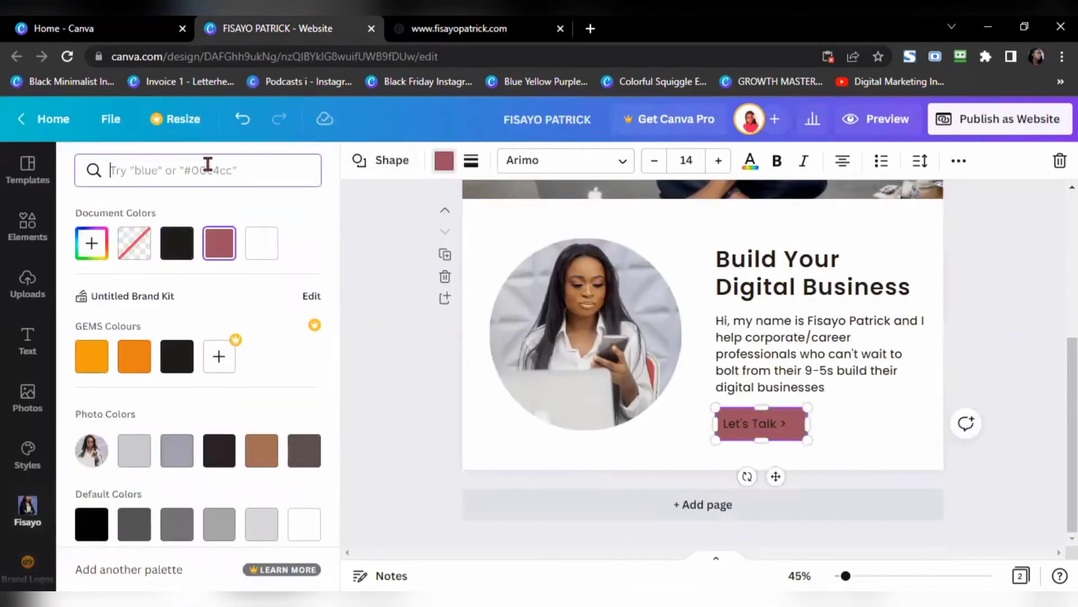
text(#)
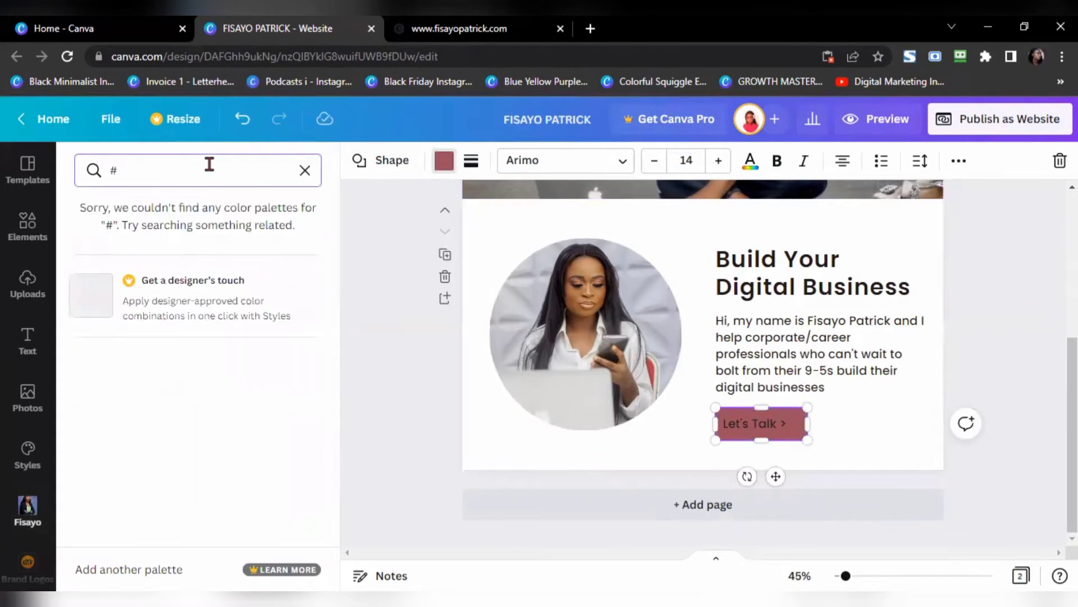
text(ff6e7d)
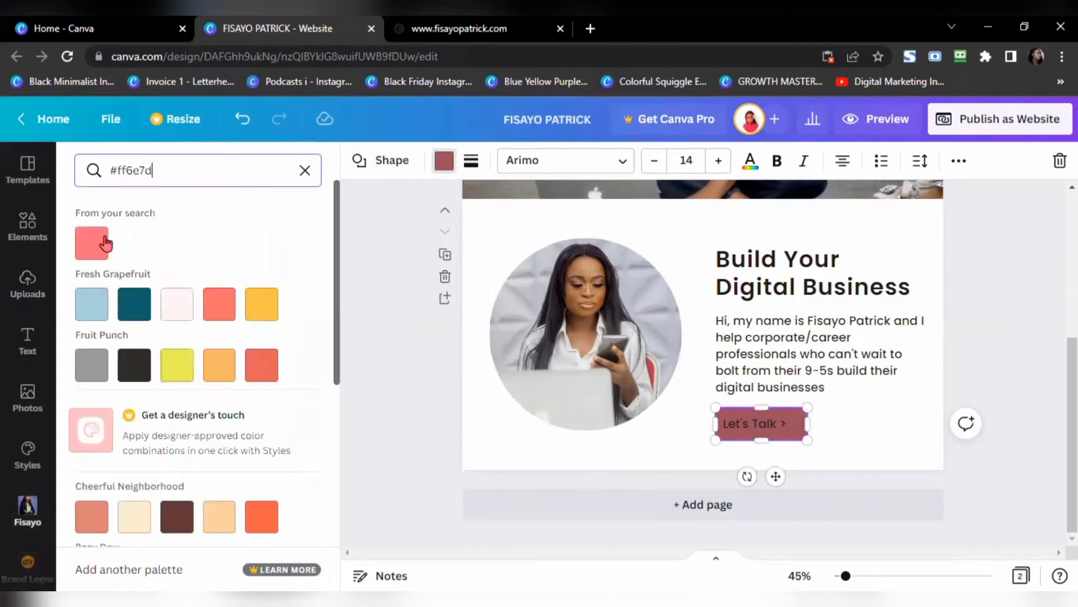
click(91, 242)
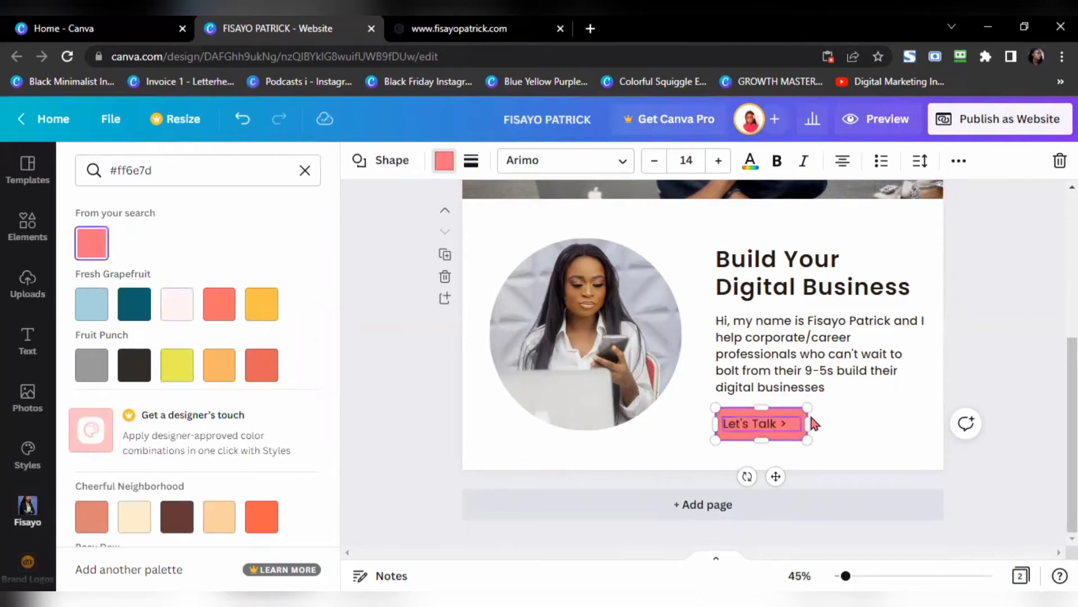
click(868, 411)
click(872, 417)
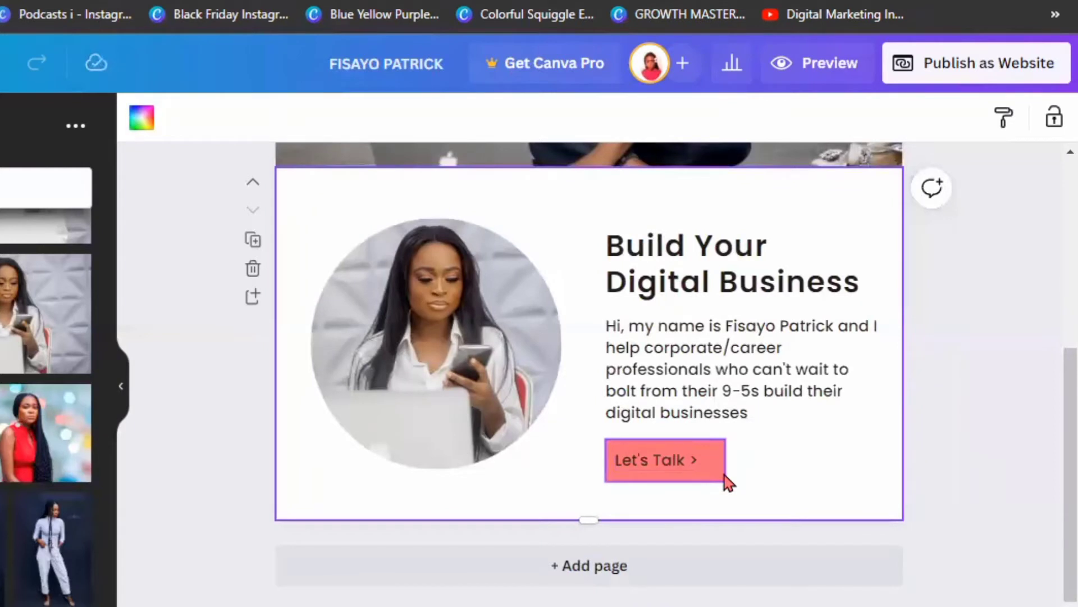
Step: Change the Let's Talk label's text colour to white
click(680, 463)
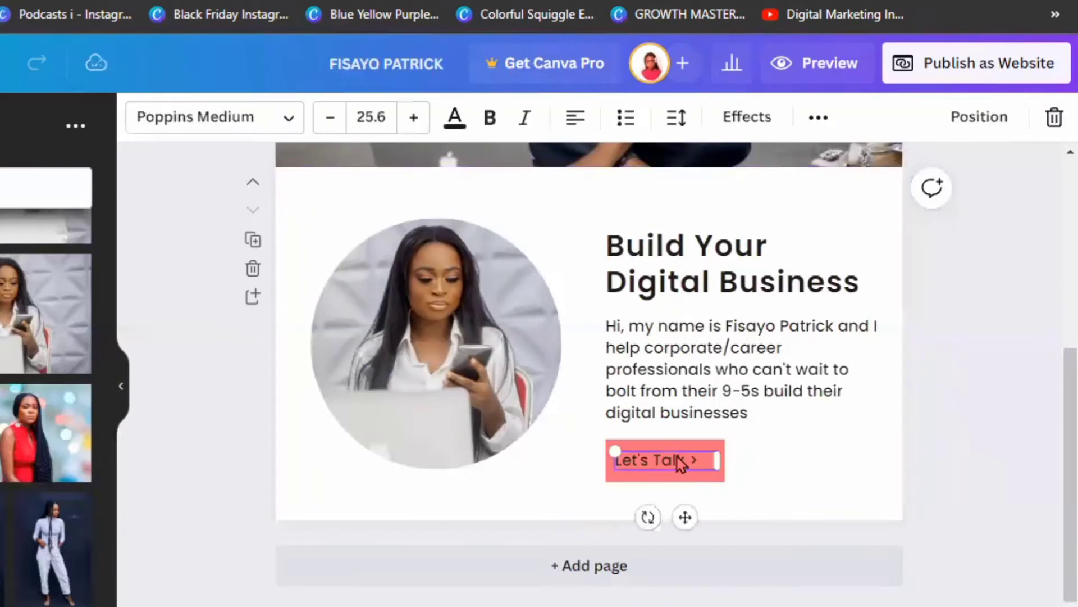
click(452, 128)
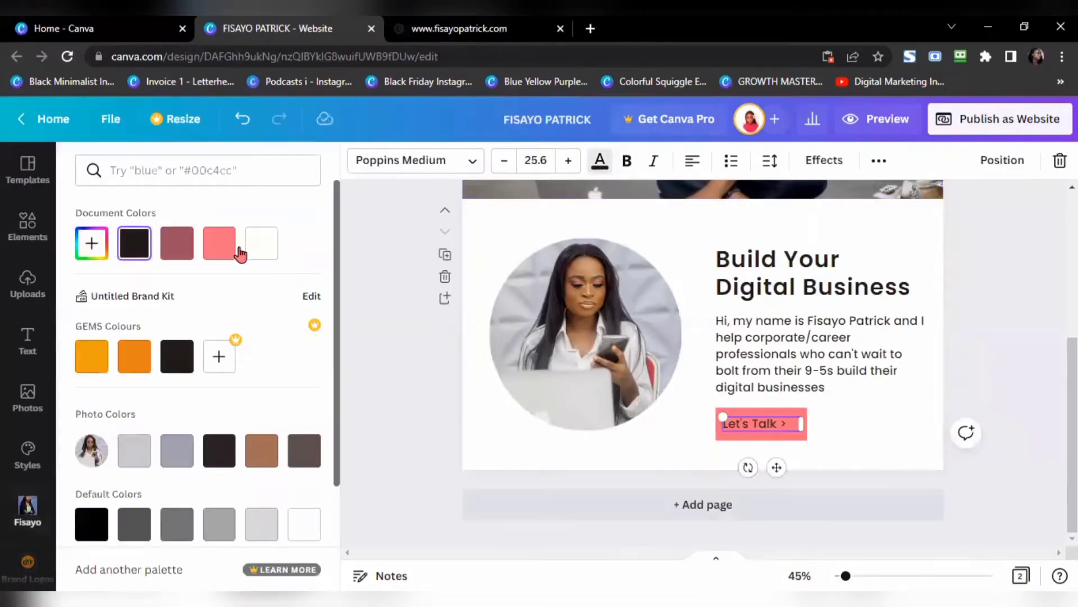
click(15, 224)
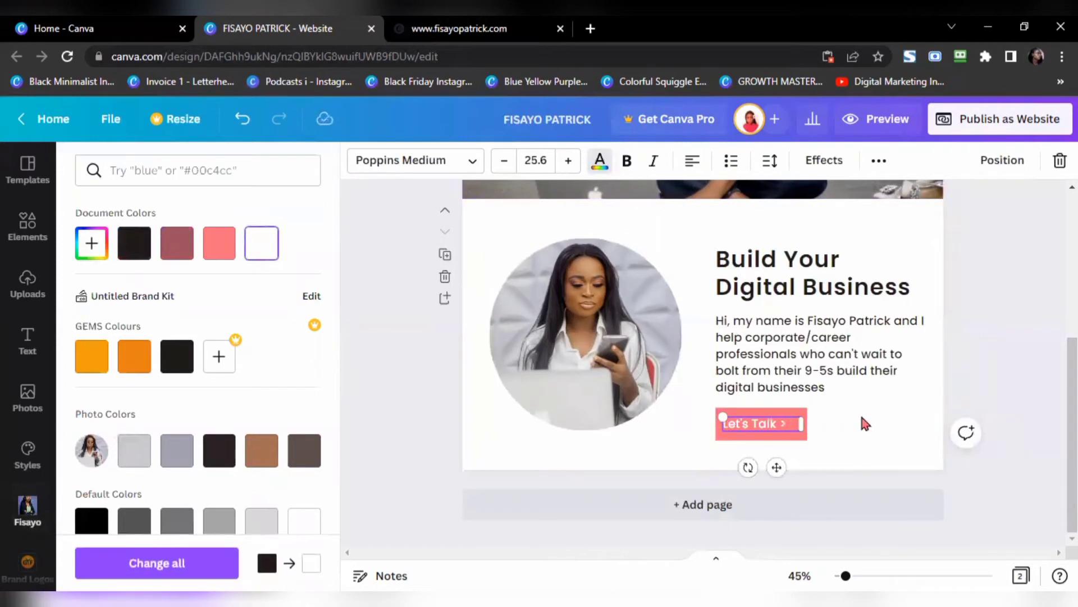
click(865, 423)
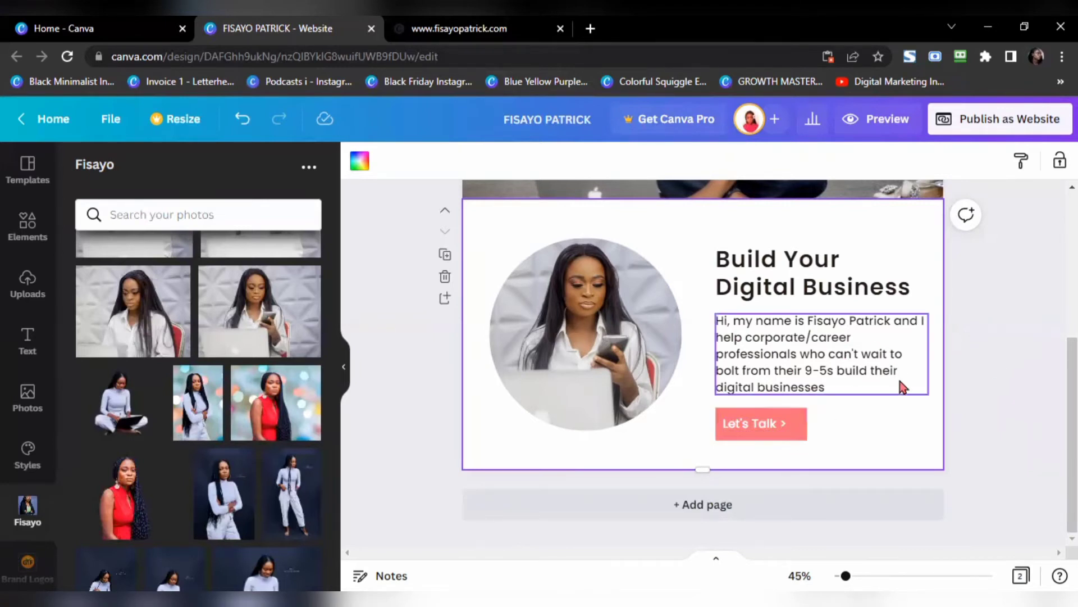
Step: Nudge the Let's Talk text left and link it to an Instagram profile URL
click(763, 428)
key(shift+Left)
key(shift+Left)
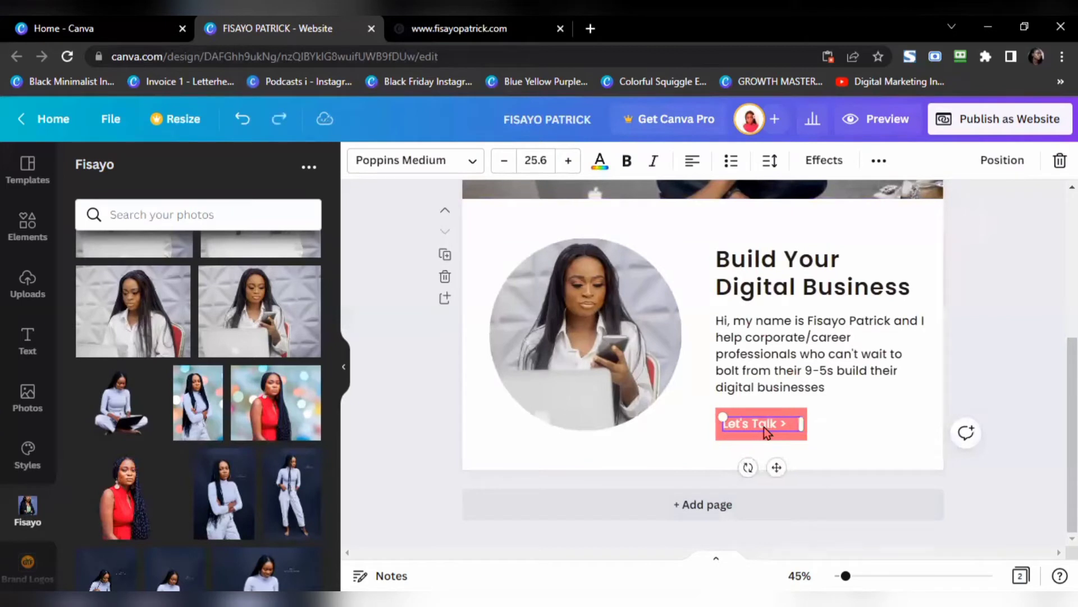
click(879, 163)
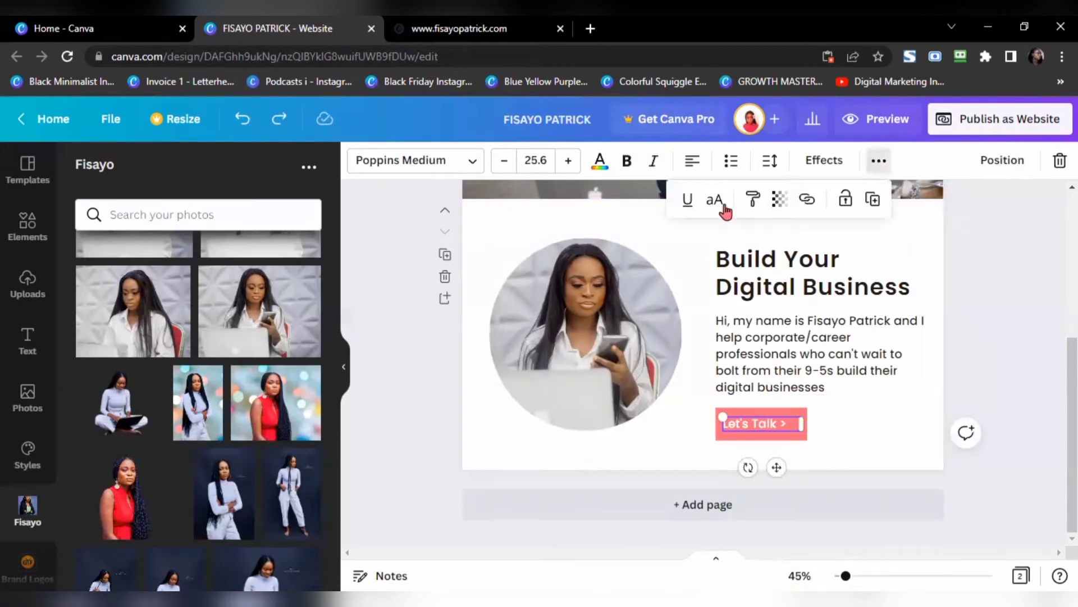
click(807, 201)
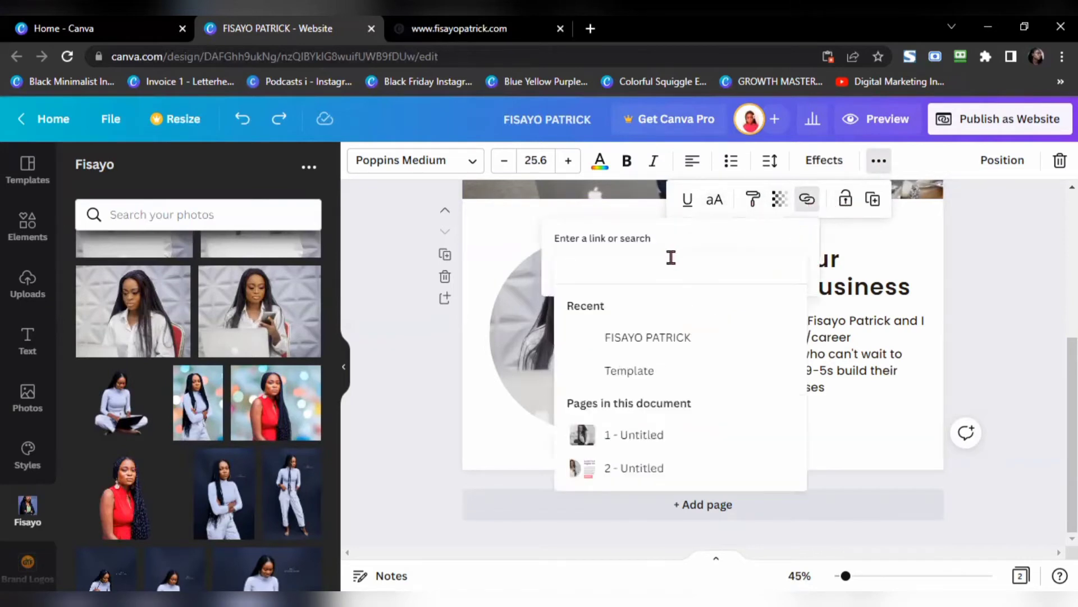
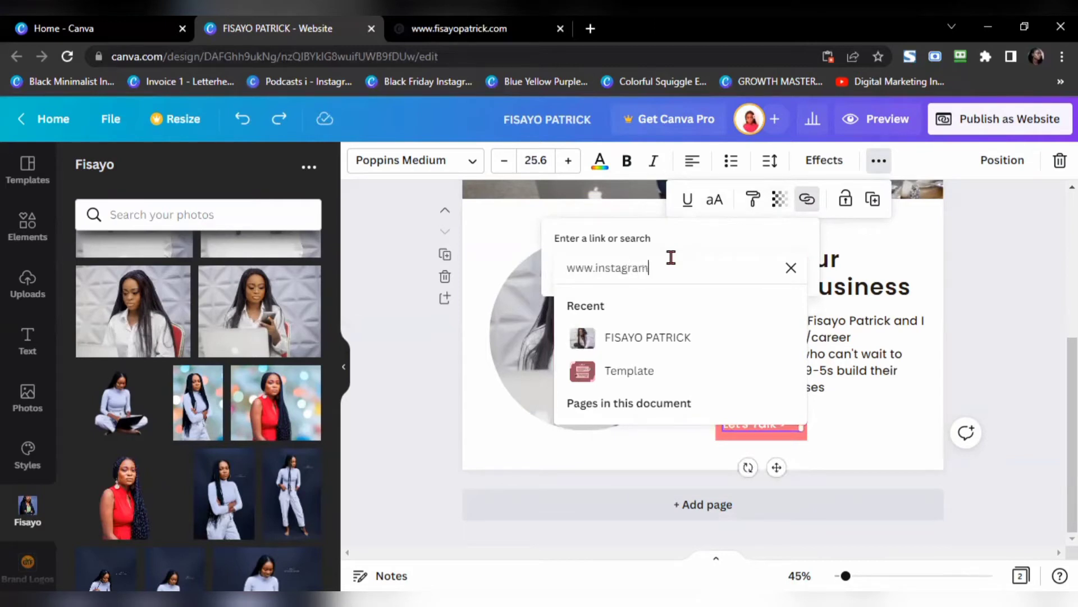
key(Return)
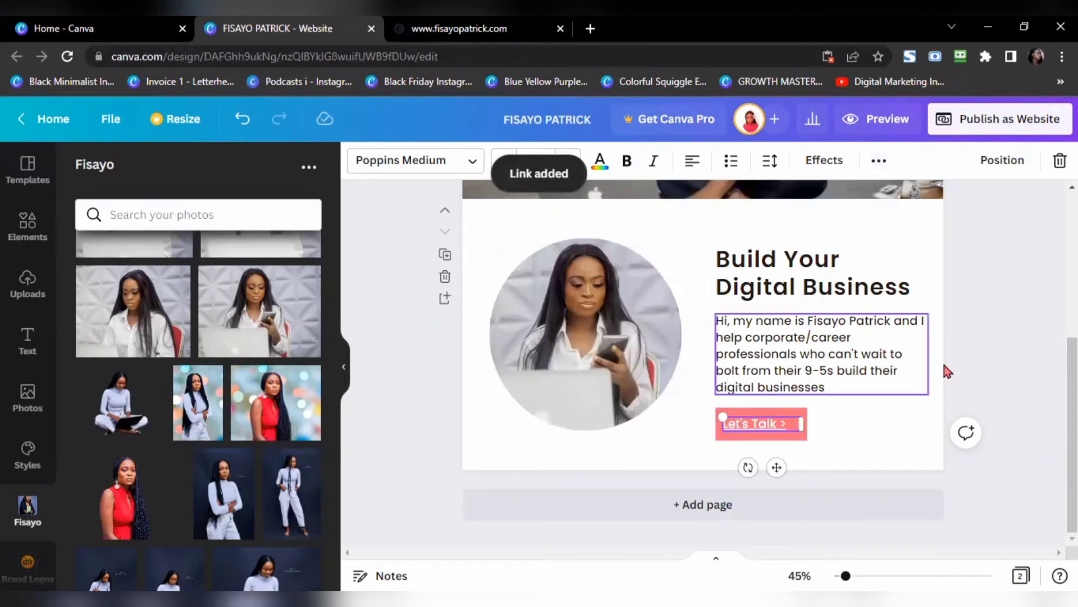
click(926, 420)
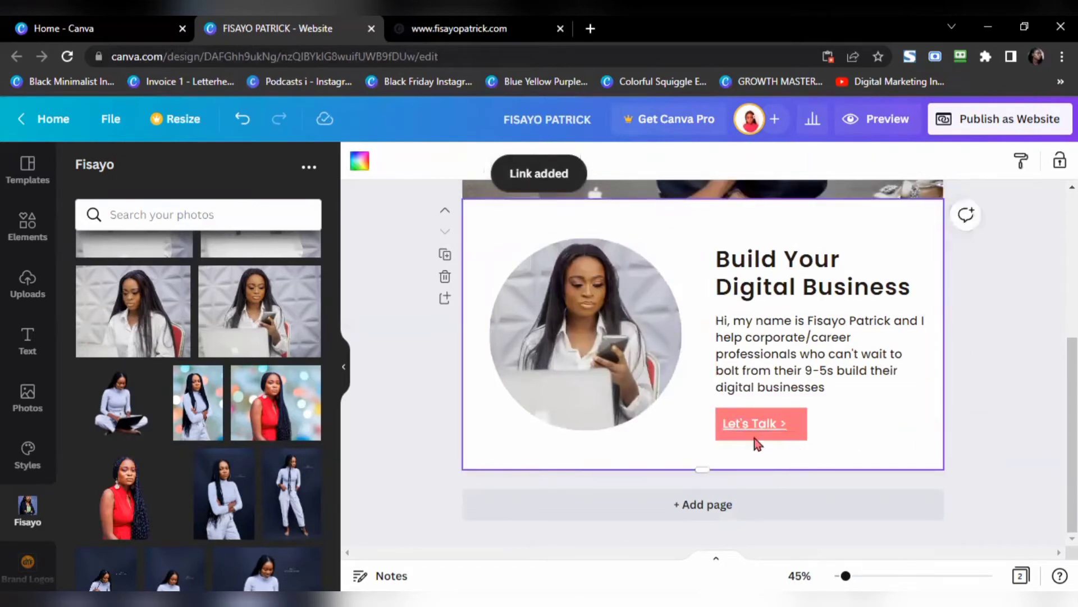
Step: Link the pink button shape to the same Instagram profile
click(796, 440)
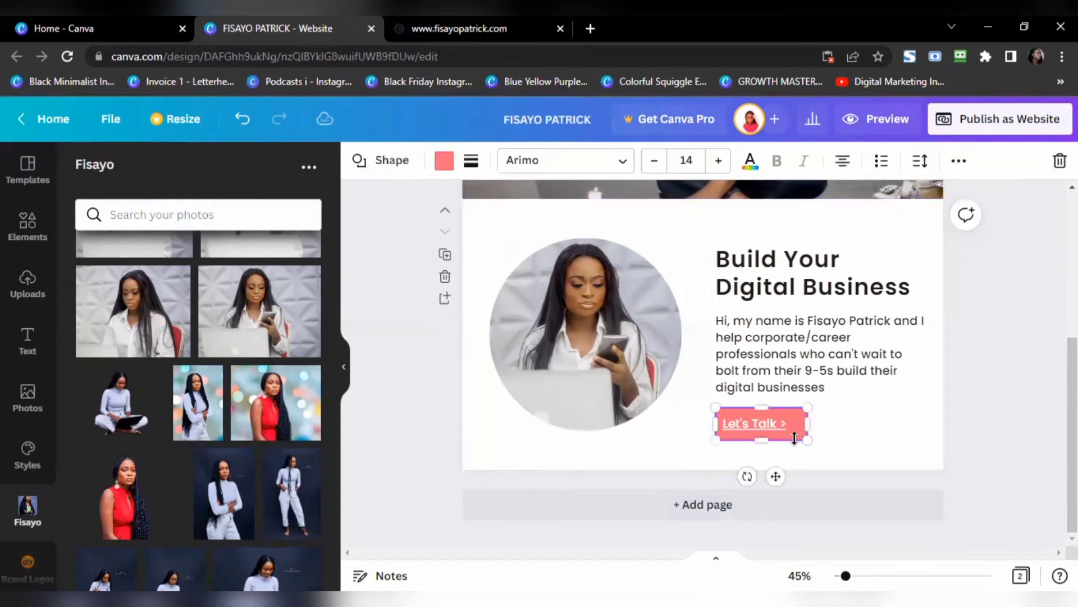
click(960, 163)
click(886, 199)
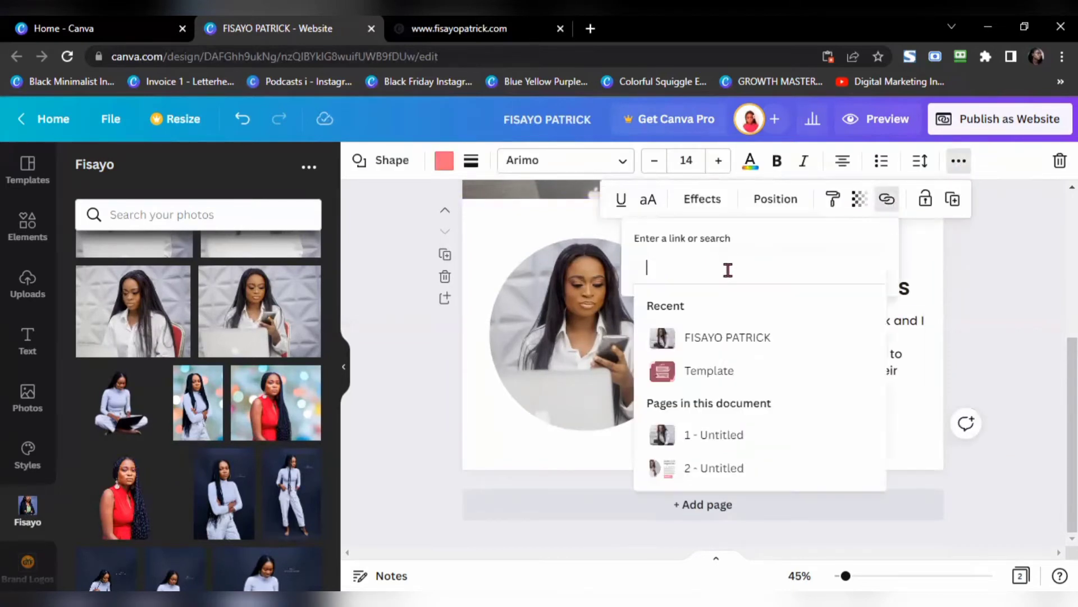
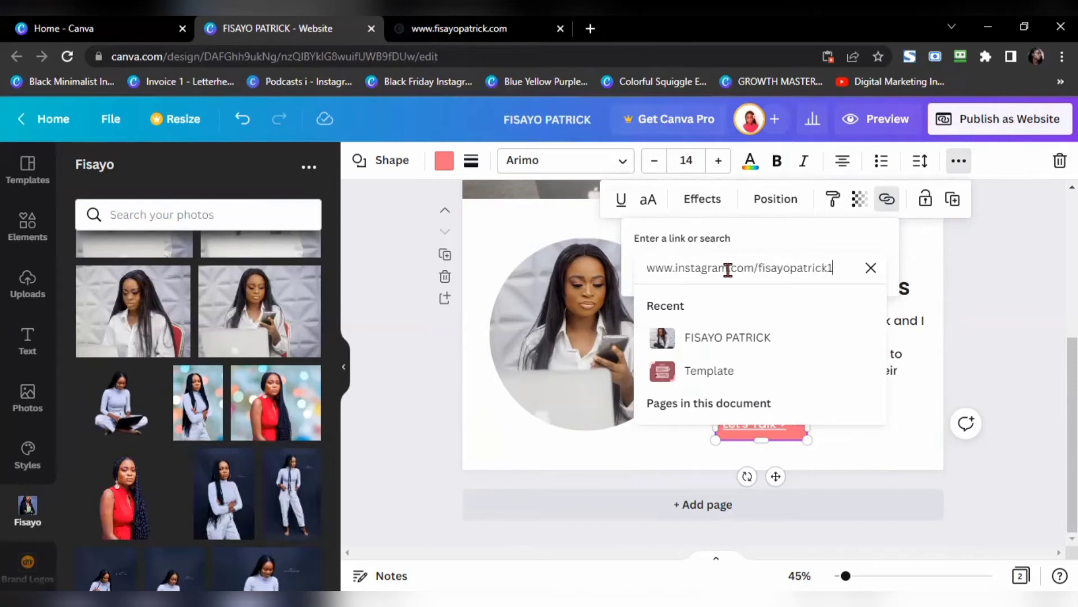
key(Return)
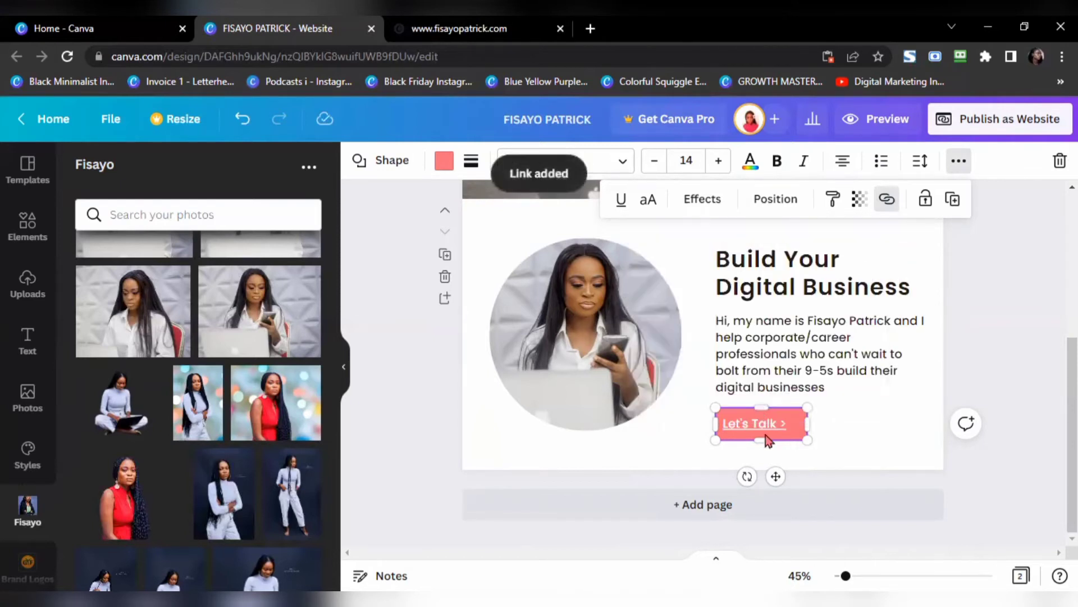
Step: Check that the Let's Talk text's Instagram link address is complete and correct
click(766, 425)
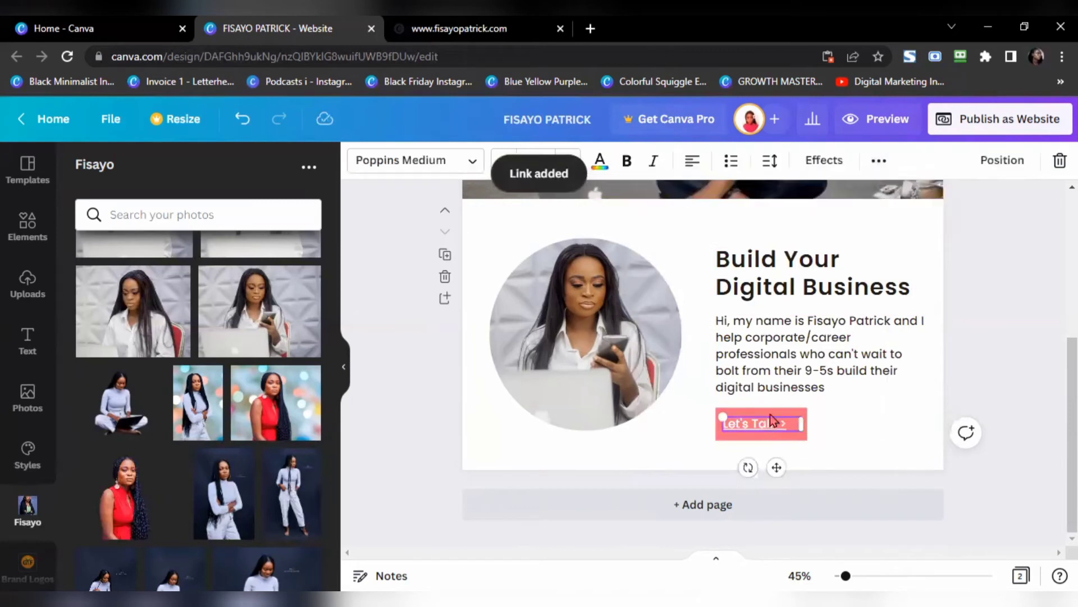
click(879, 161)
click(809, 201)
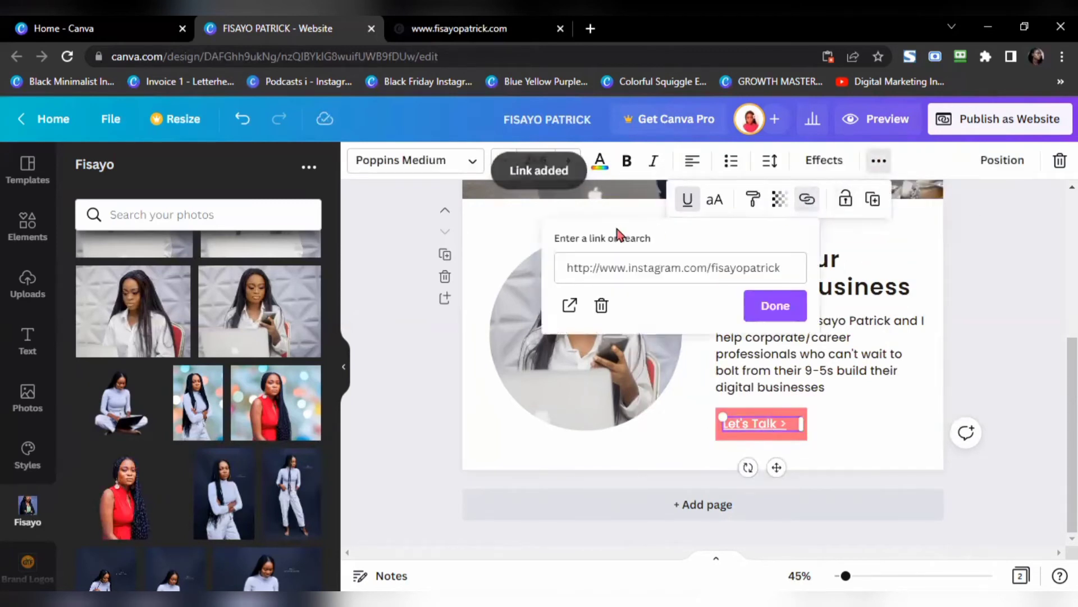
click(740, 266)
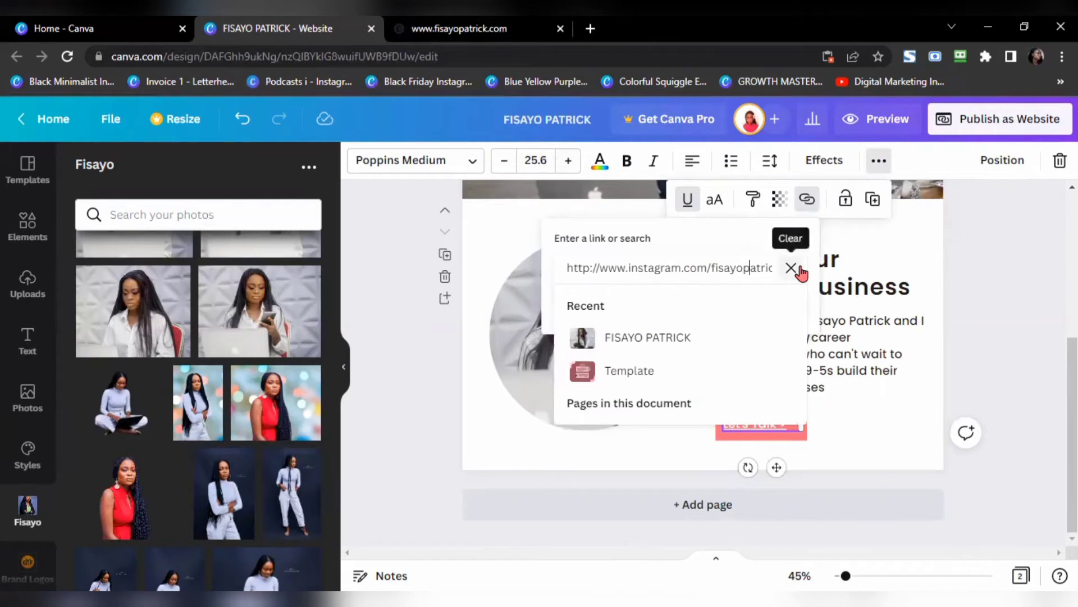
key(End)
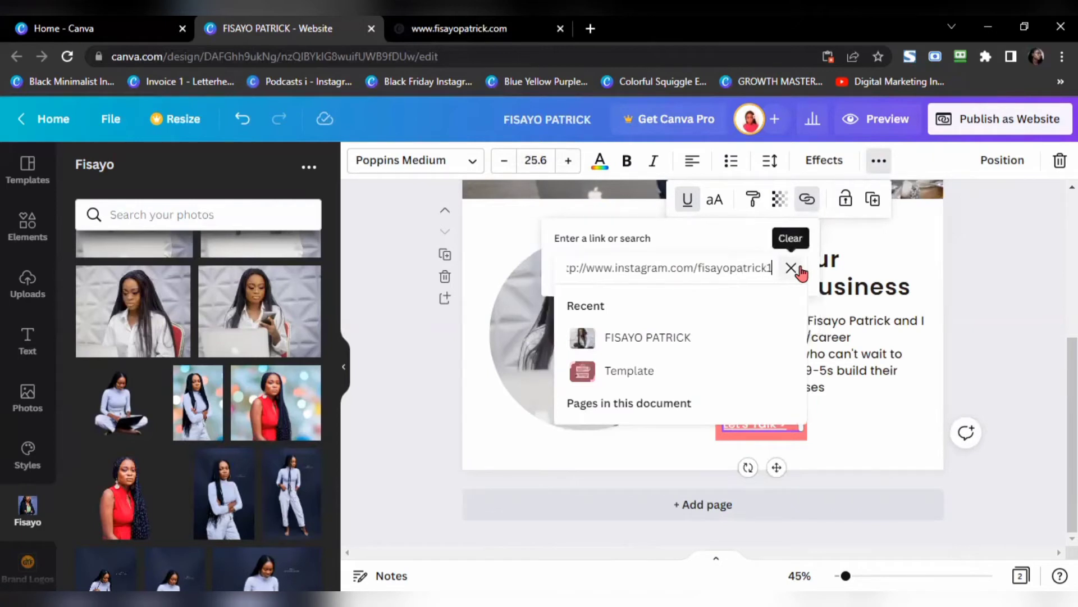
key(Return)
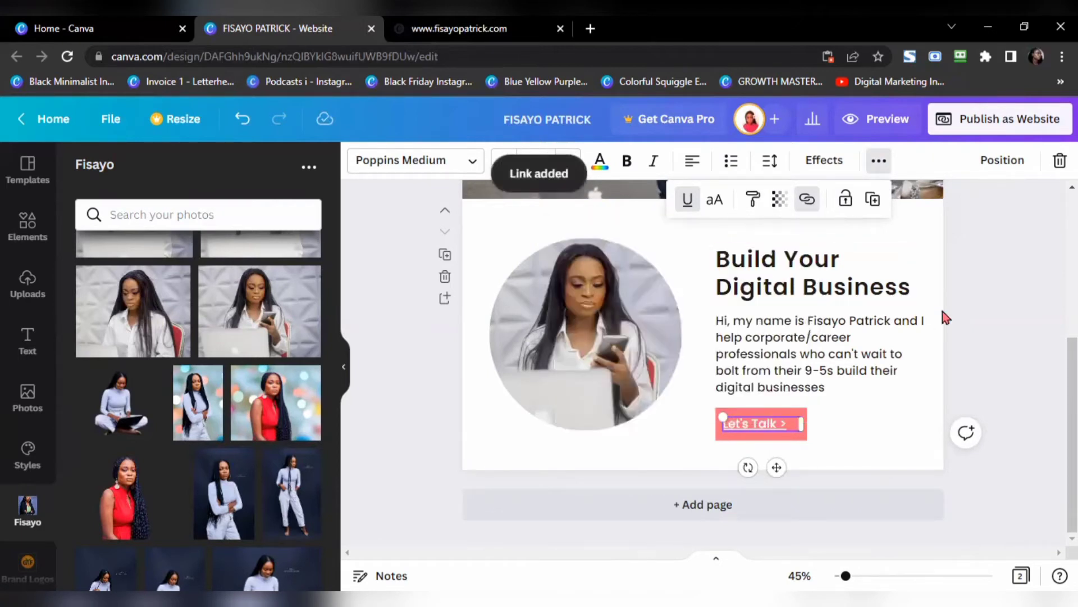
click(913, 432)
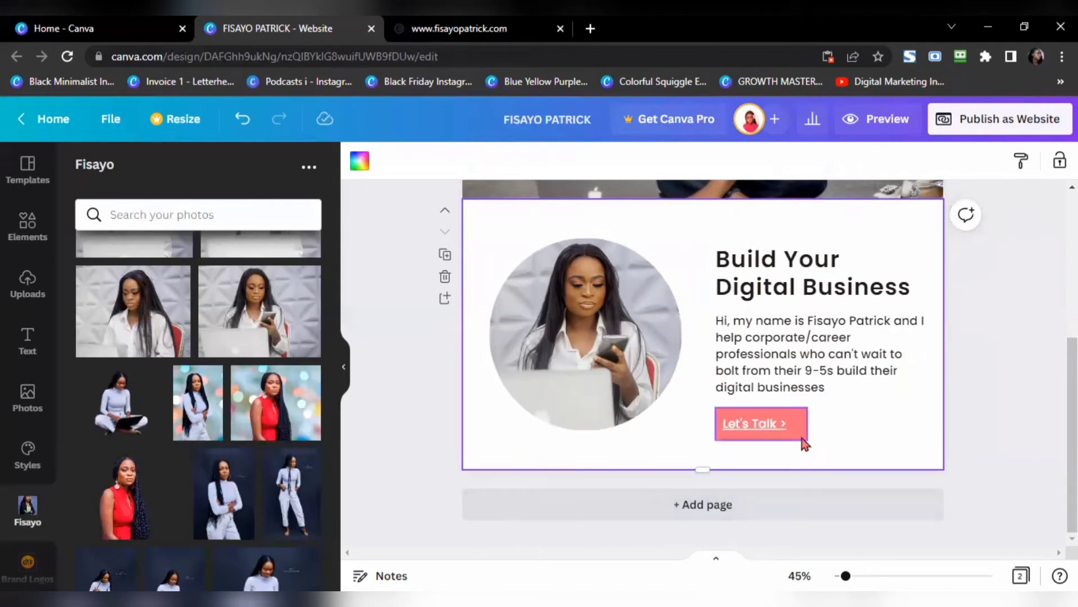
click(767, 428)
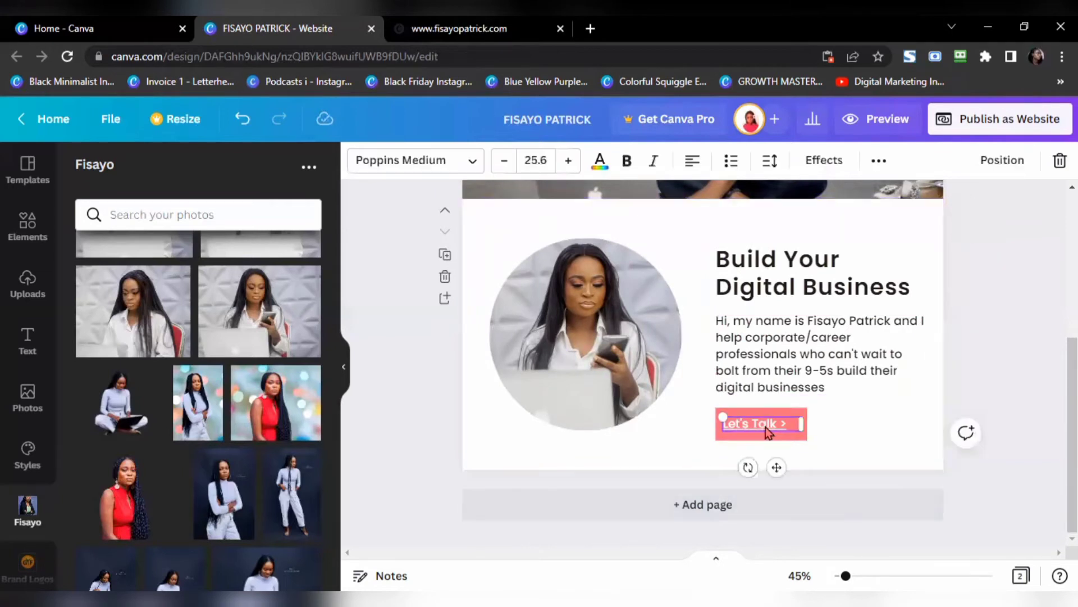
click(888, 415)
click(402, 28)
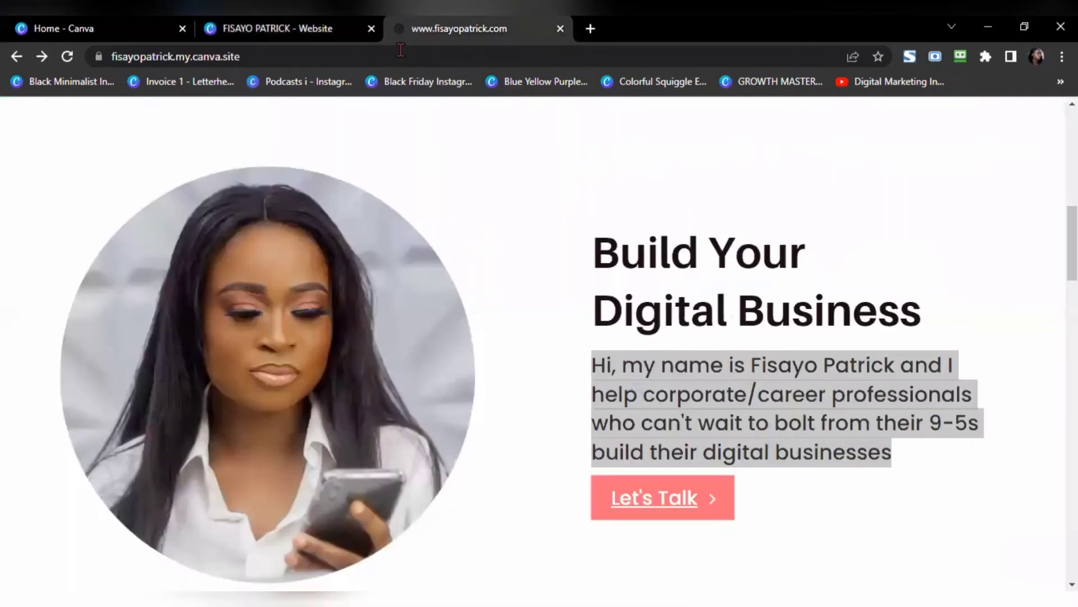
click(586, 249)
scroll(521, 313, down, 10)
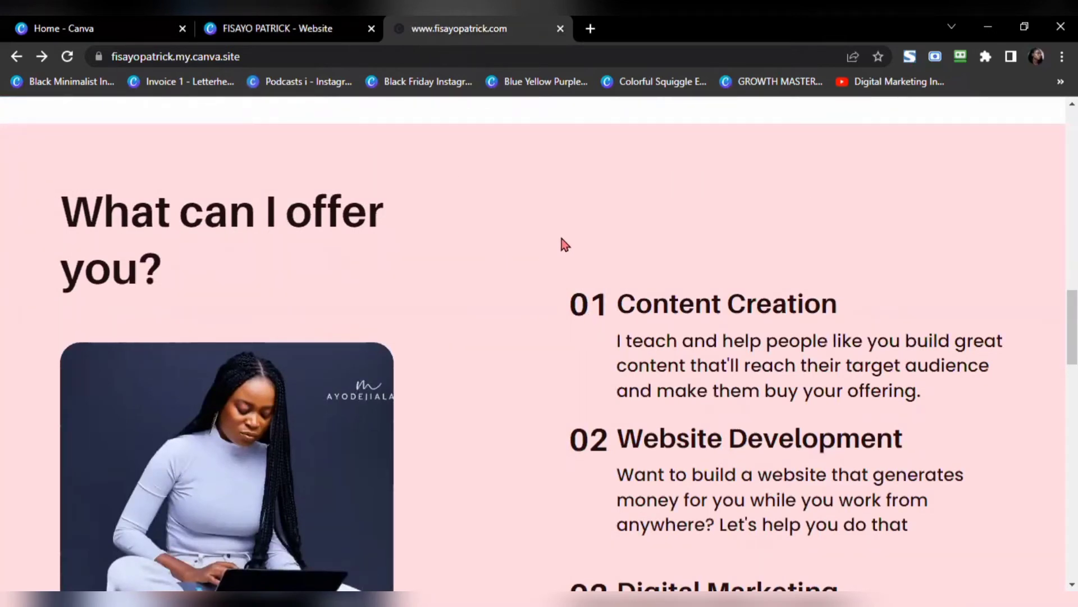
scroll(505, 343, down, 3)
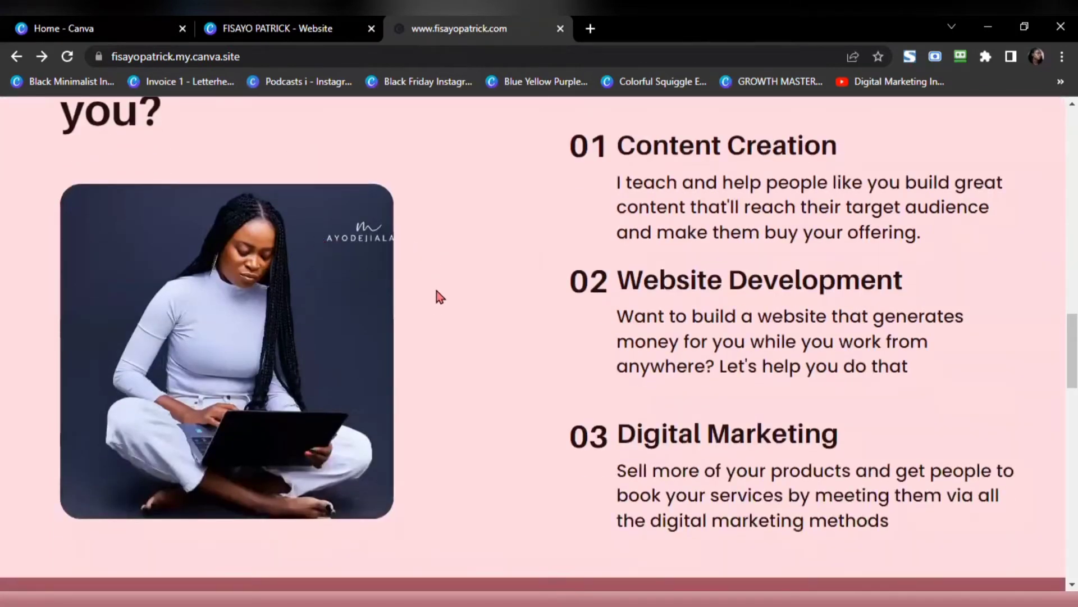
scroll(449, 297, up, 15)
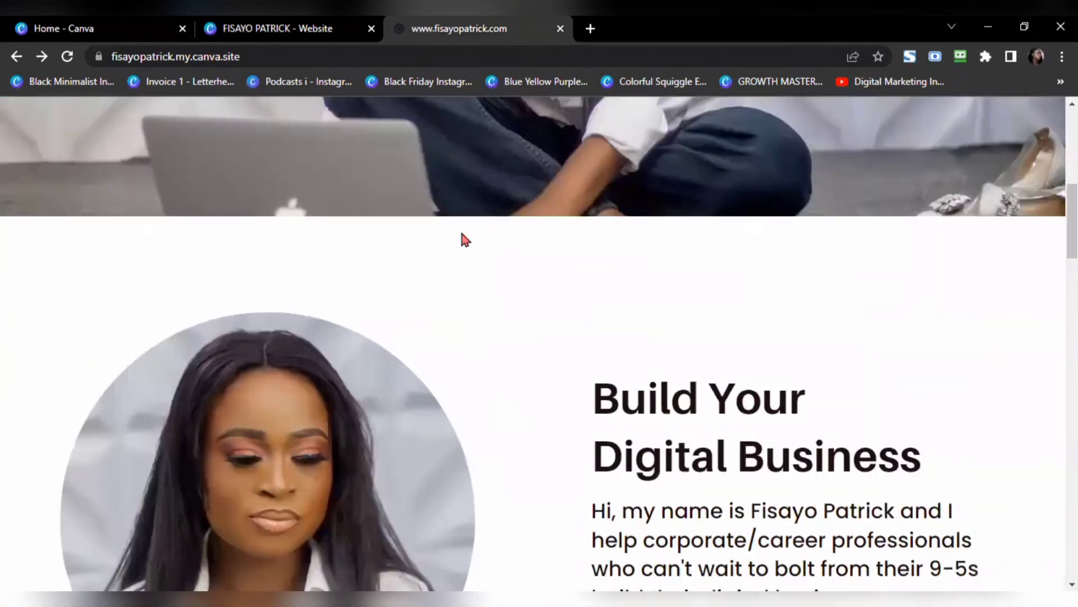
scroll(449, 270, down, 15)
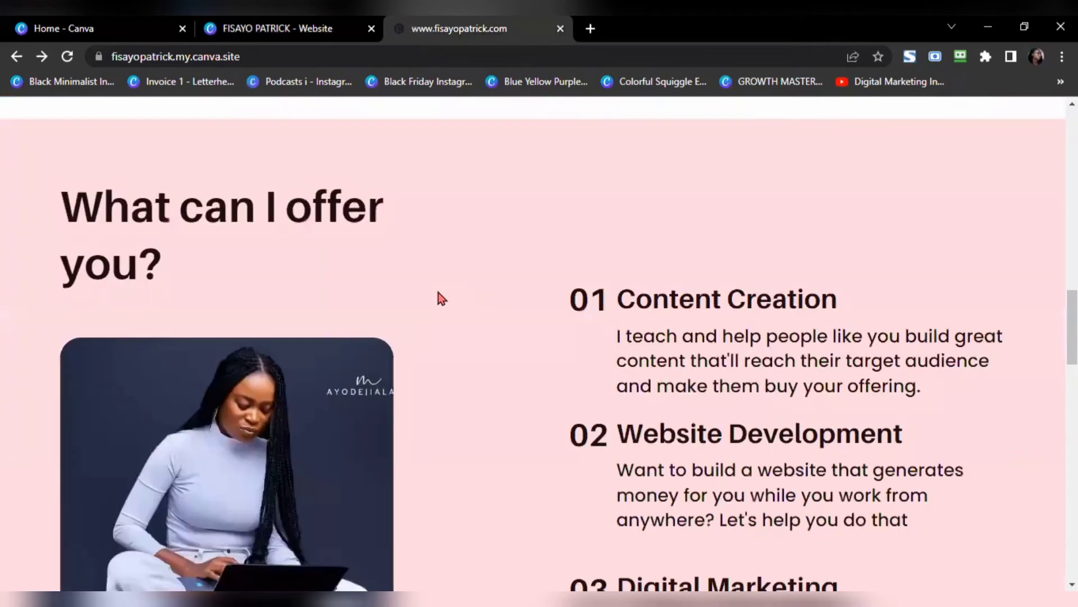
scroll(588, 265, down, 3)
scroll(682, 234, up, 1)
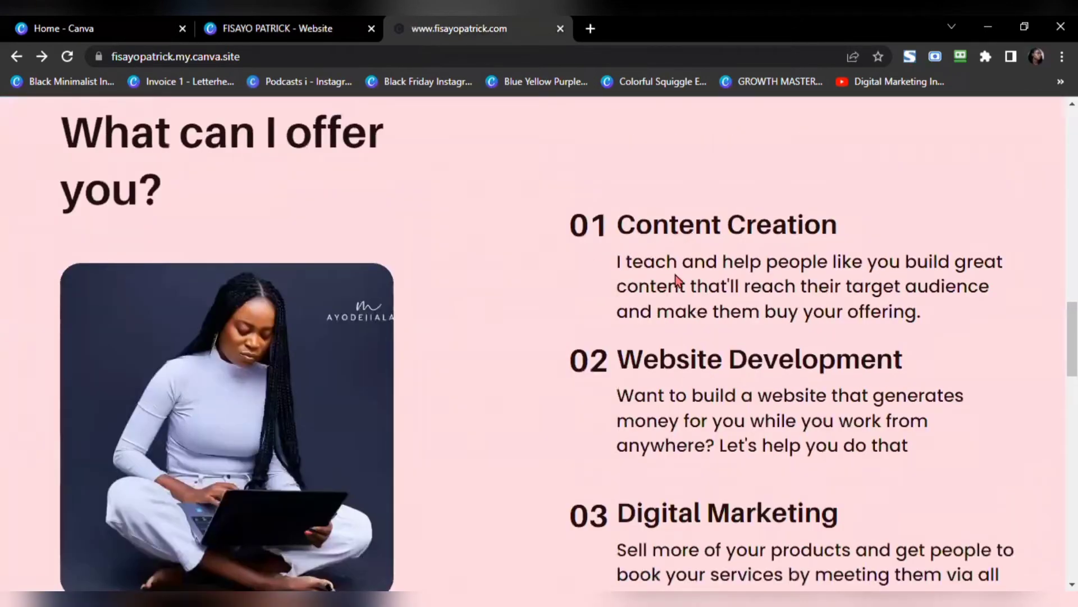
scroll(730, 323, down, 3)
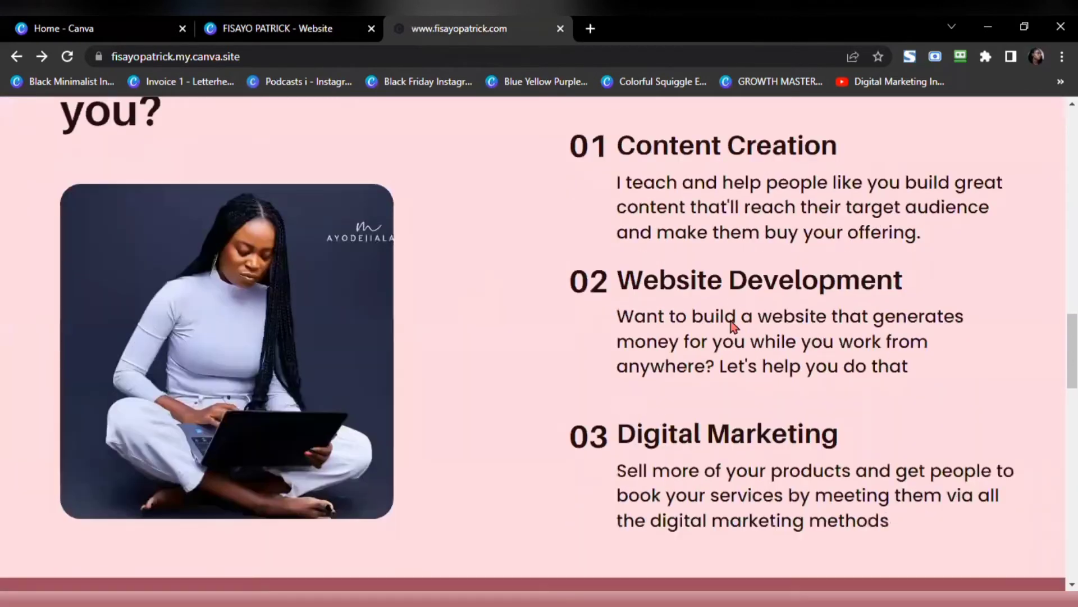
scroll(730, 321, up, 3)
click(297, 35)
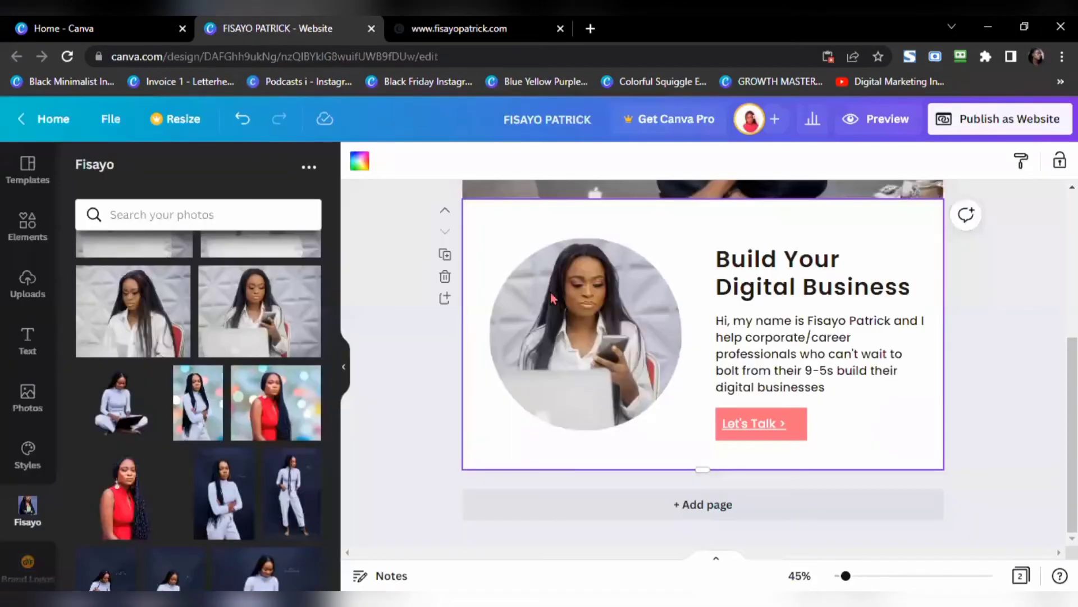
Step: Add a third page and try a #ff6e7d background, comparing it with the live site
click(720, 505)
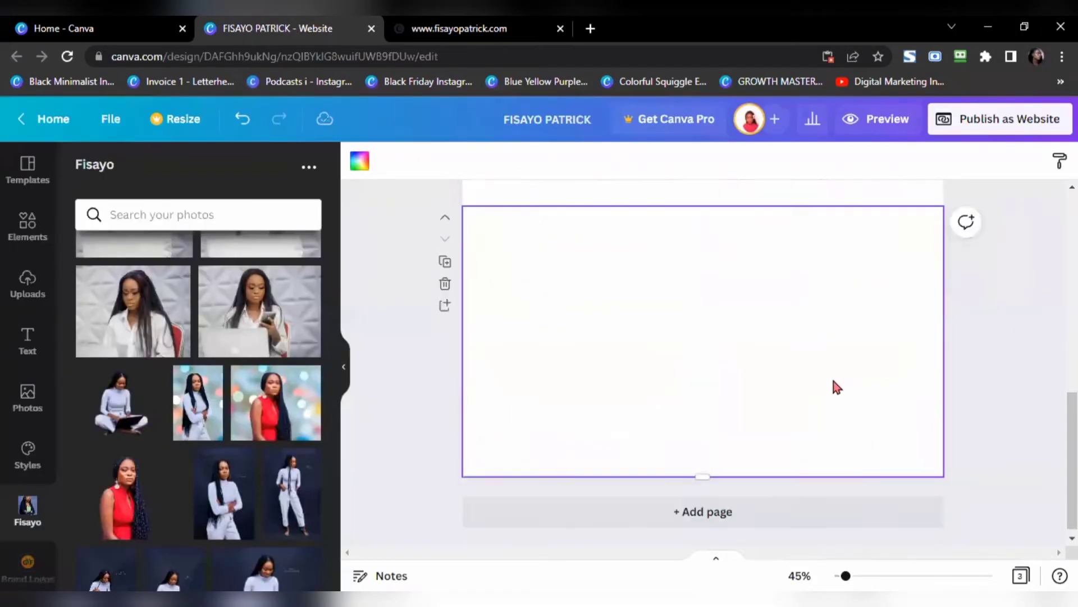
click(360, 161)
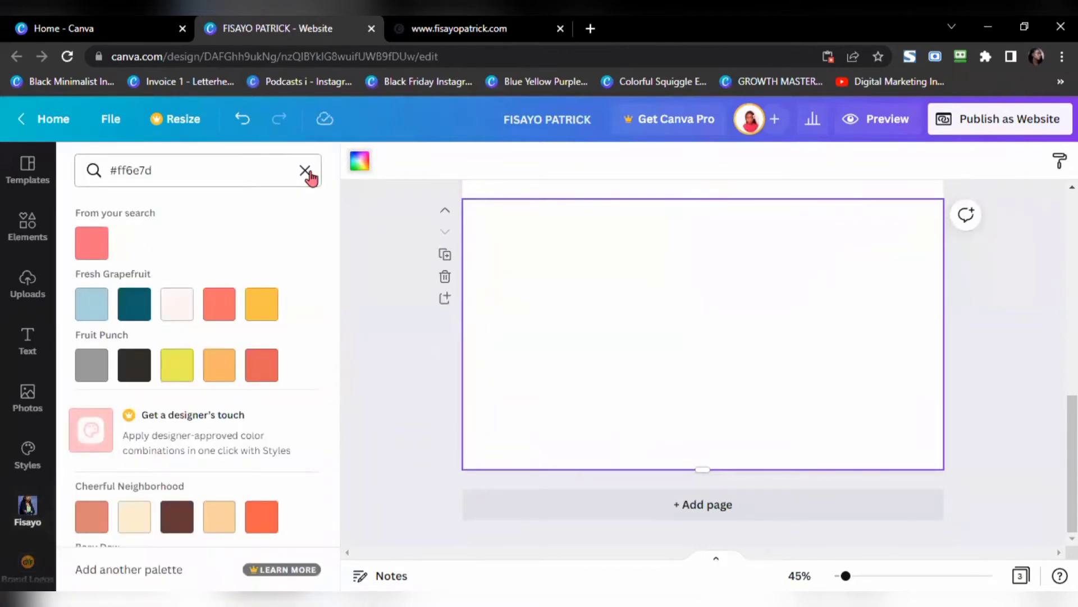
click(92, 243)
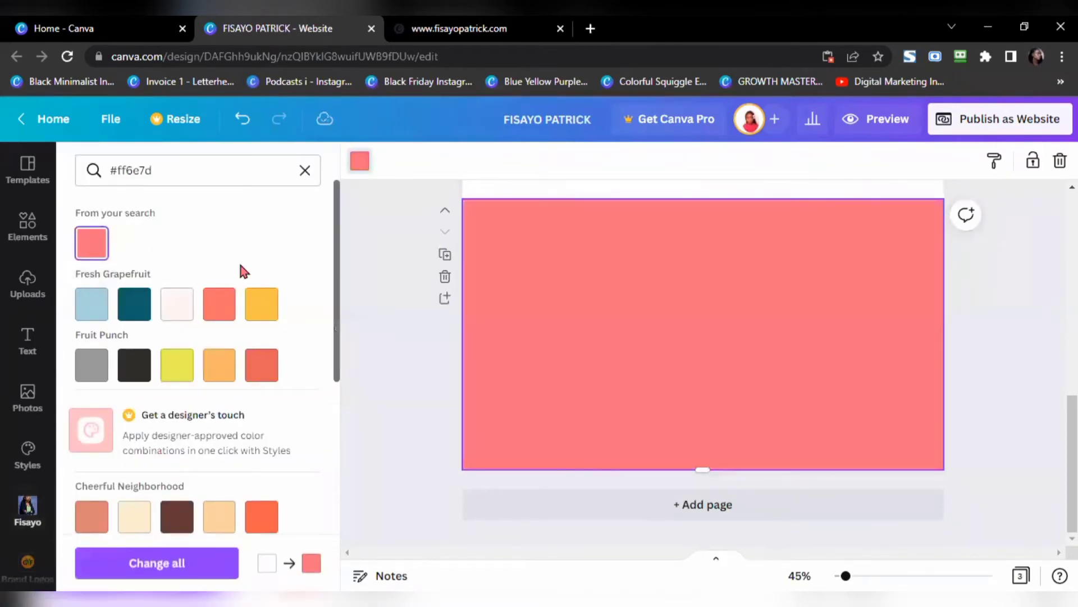
click(468, 29)
click(292, 29)
Step: Change the new page's background to pale pink #ffd8e1
click(305, 171)
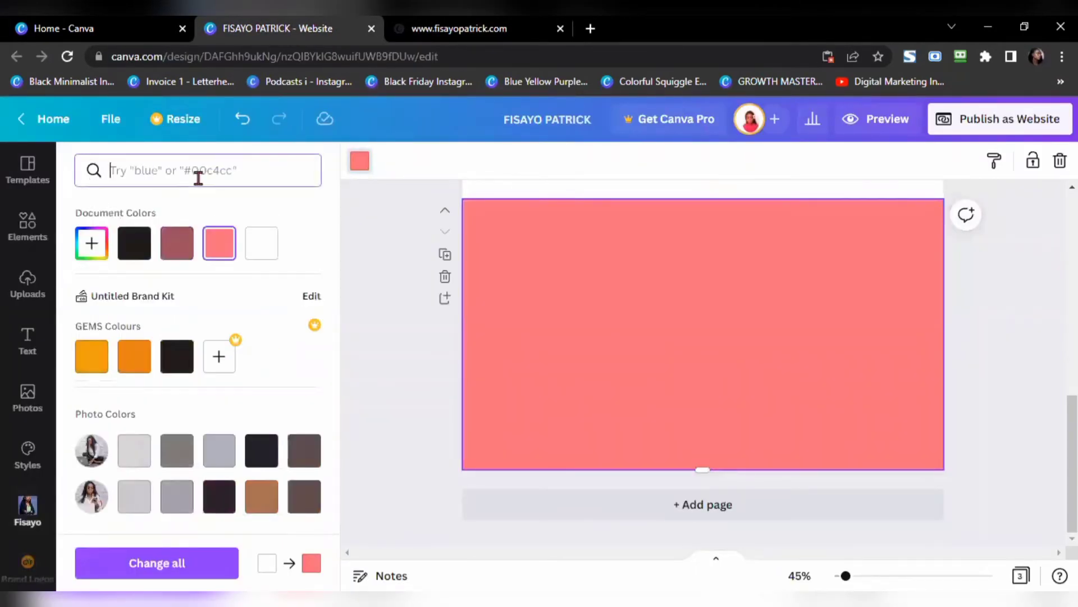
text(#ff8e)
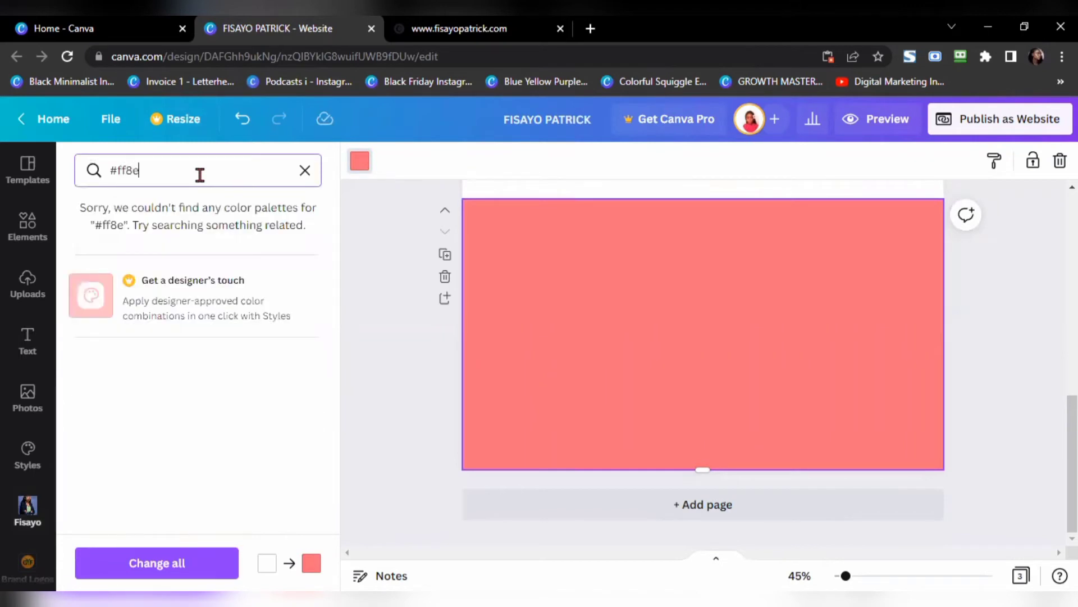
key(BackSpace)
key(BackSpace)
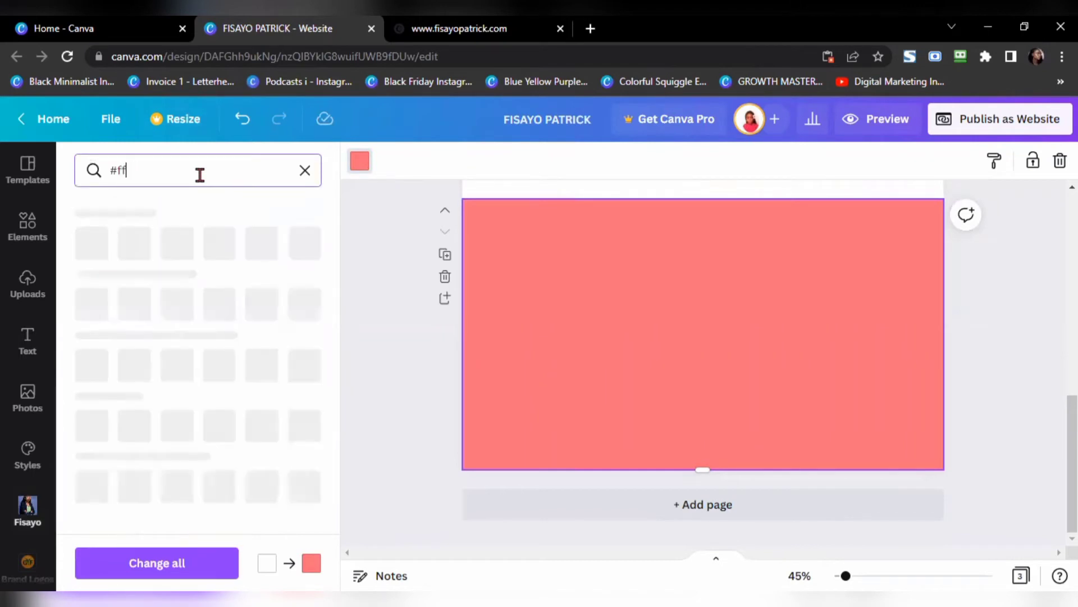
text(d8e1)
click(90, 243)
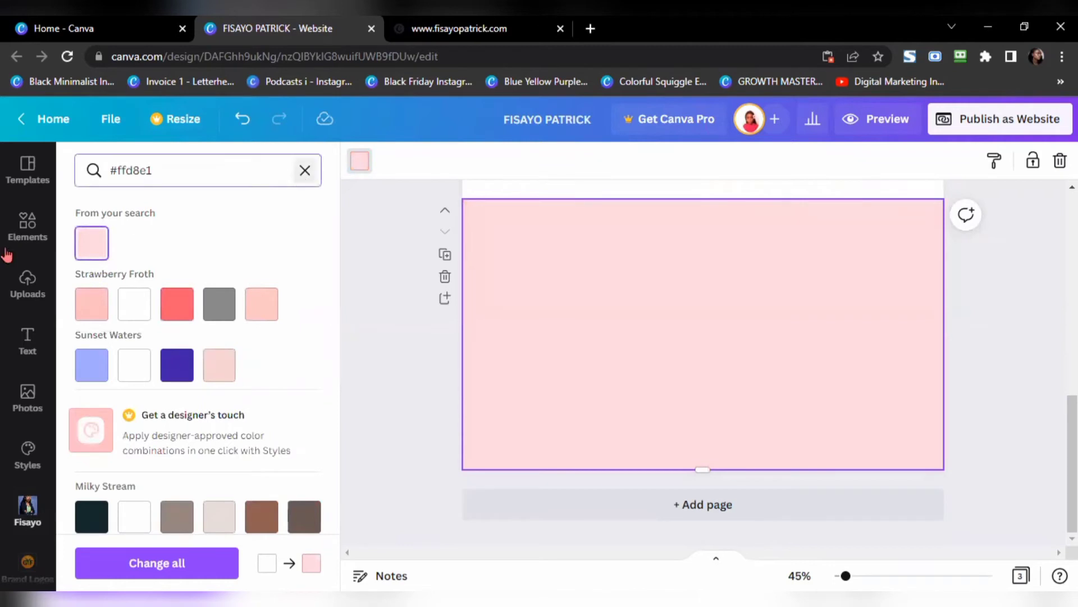
click(305, 170)
click(53, 234)
Step: Browse the frame shapes and check the photo layout on the published site
click(28, 225)
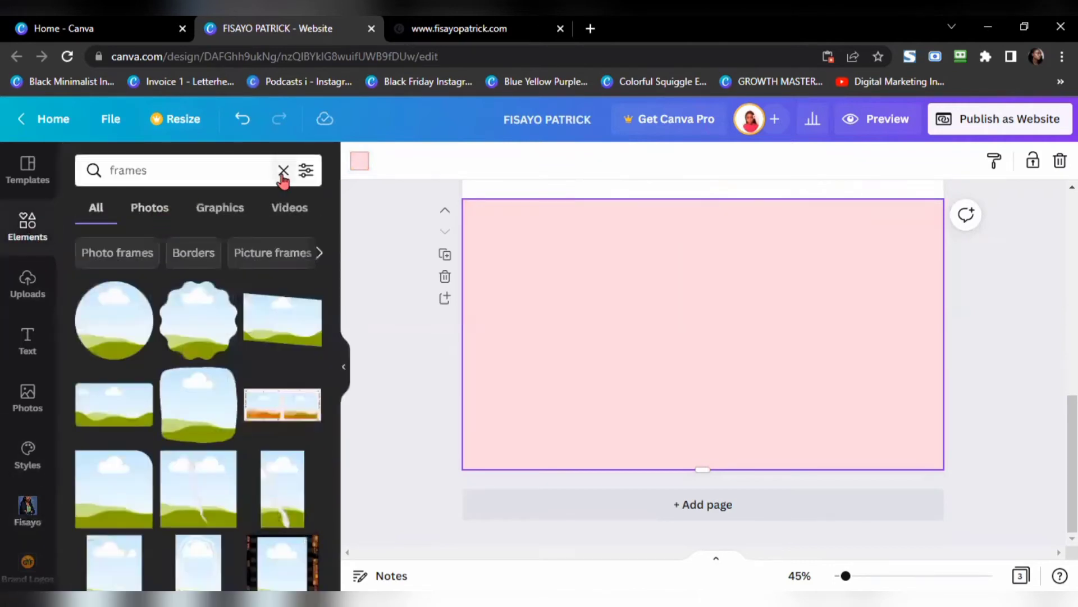
scroll(145, 324, down, 5)
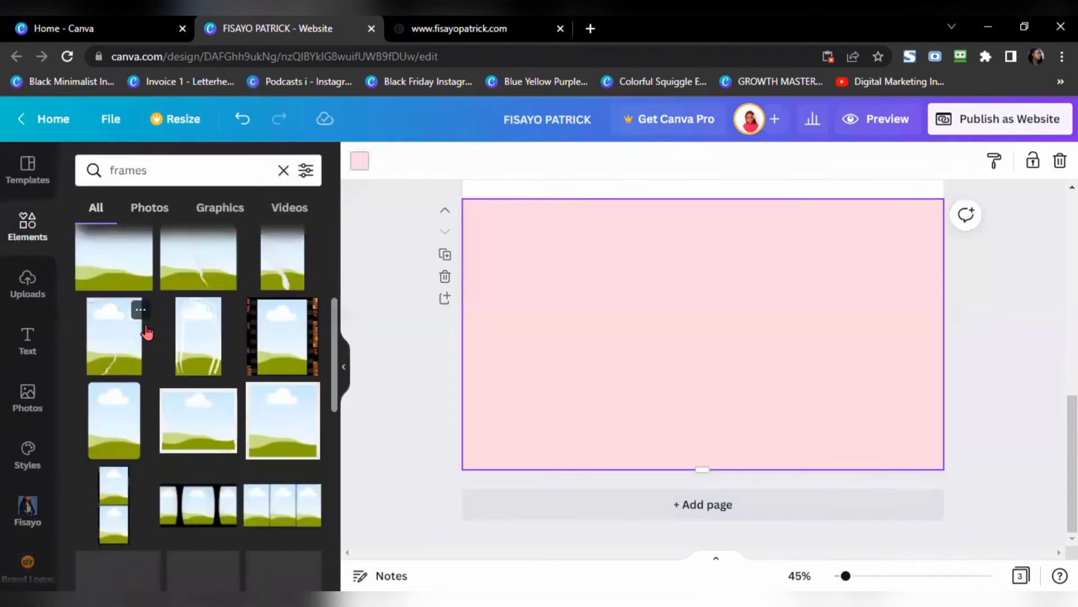
click(454, 37)
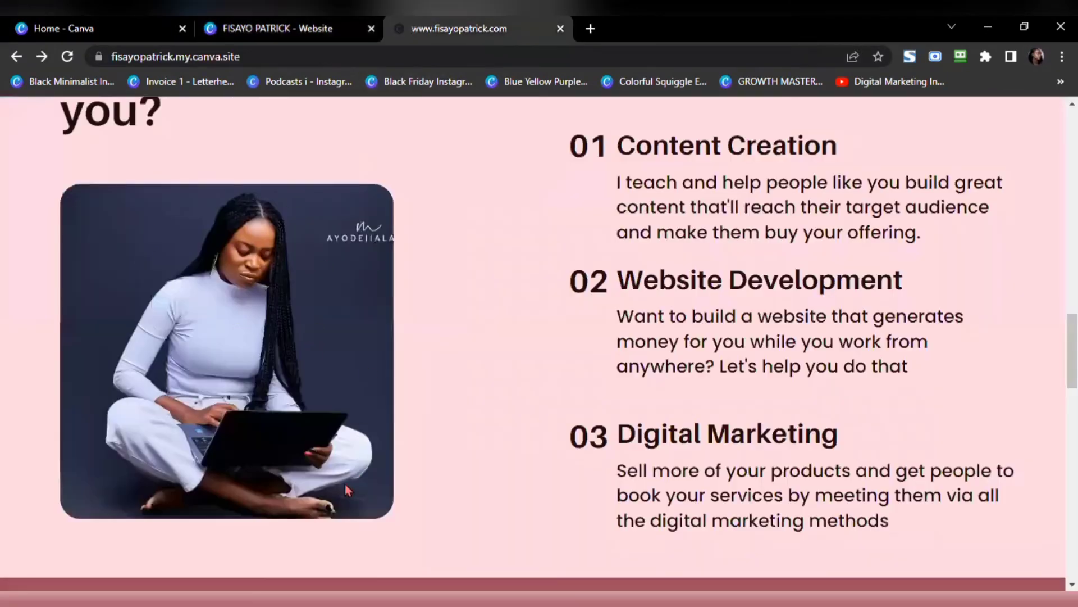
click(291, 20)
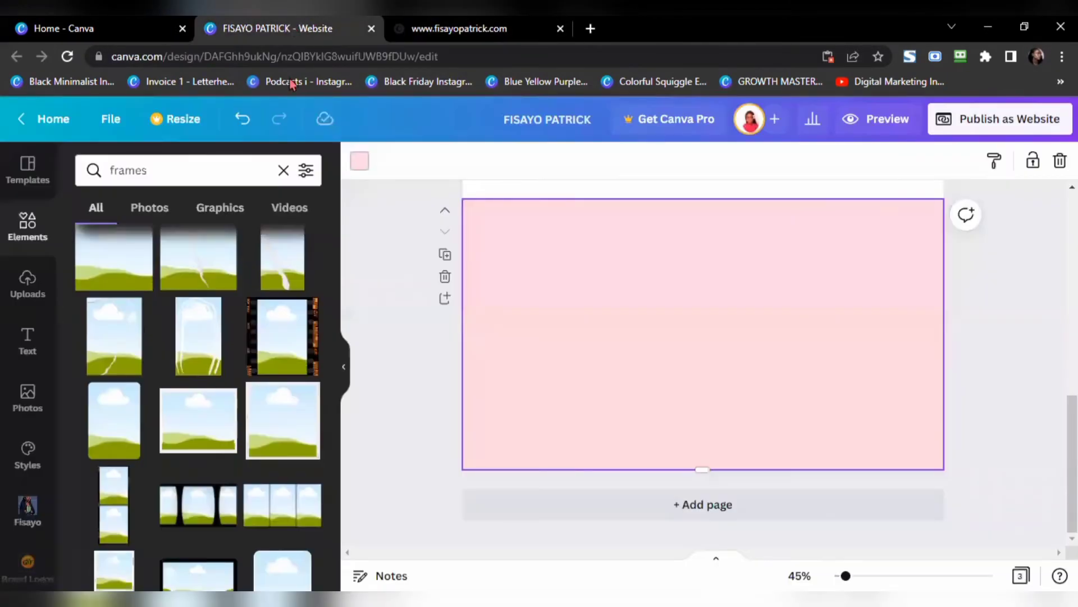
scroll(183, 317, down, 4)
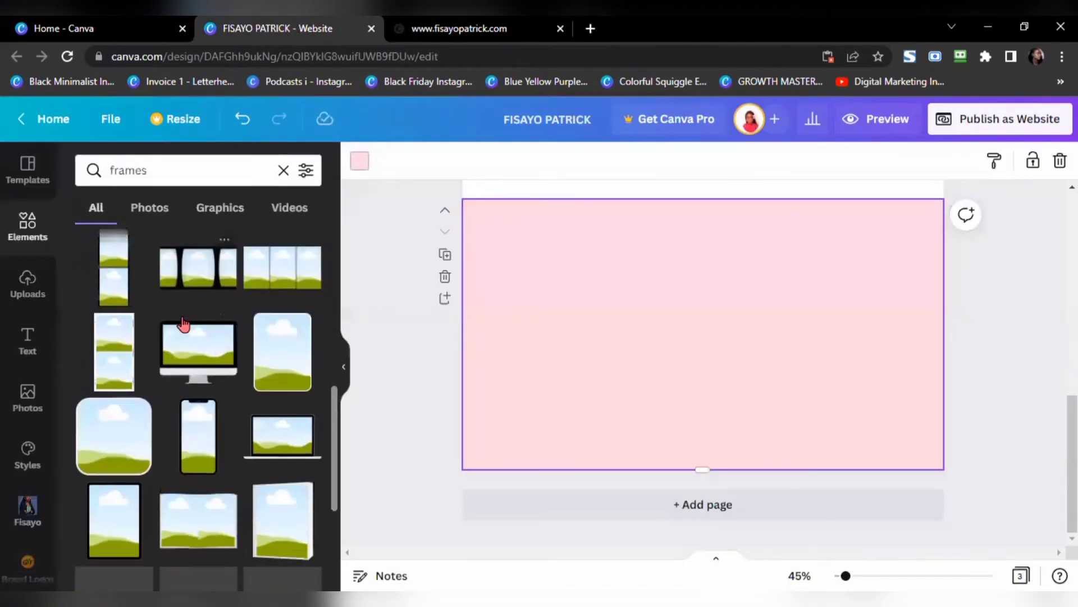
Step: Place a rounded square frame on the page's left side and enlarge it
click(111, 454)
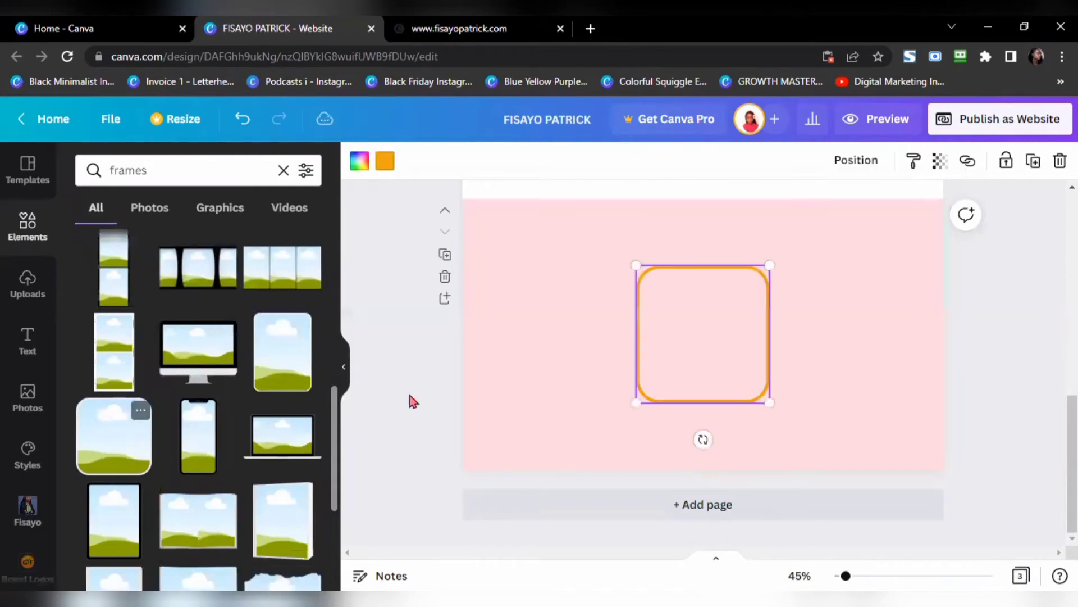
drag(663, 342, 517, 333)
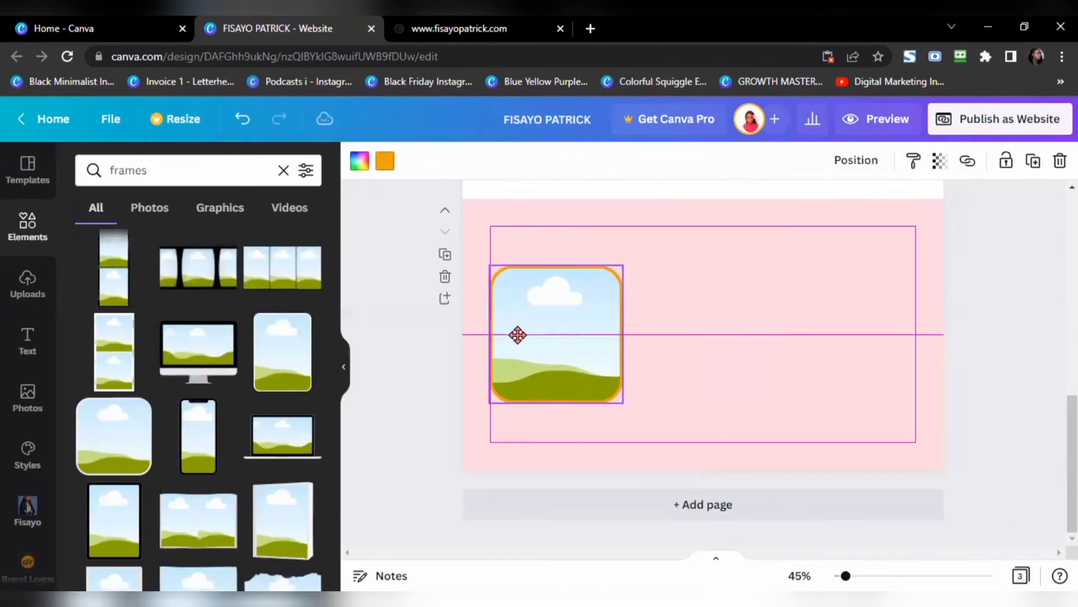
drag(623, 401, 588, 346)
mouse_move(690, 462)
mouse_down()
mouse_move(699, 464)
mouse_move(685, 445)
mouse_up()
drag(564, 363, 559, 347)
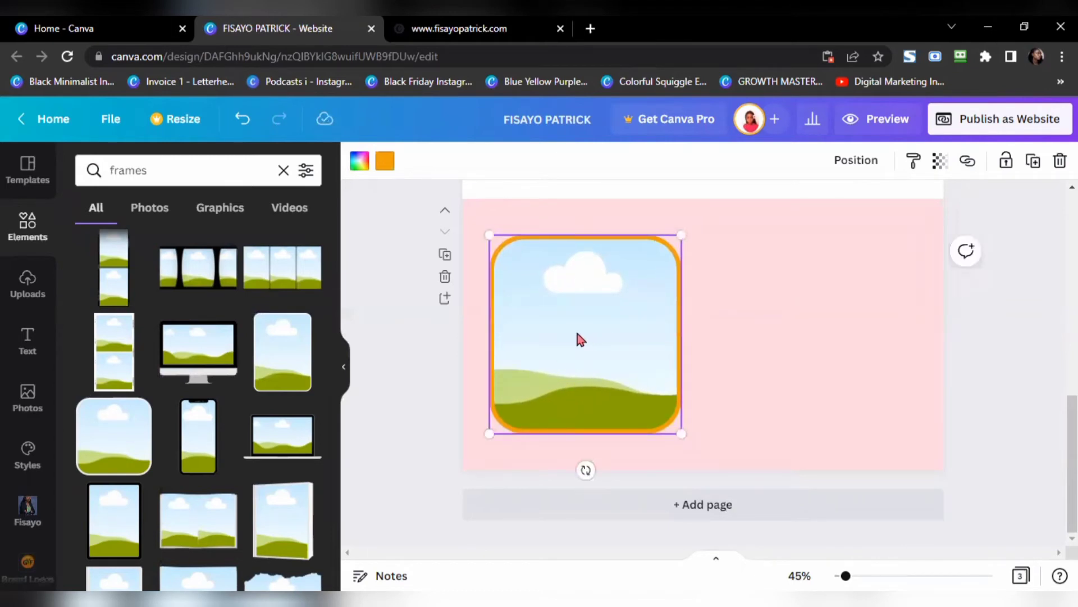
click(27, 508)
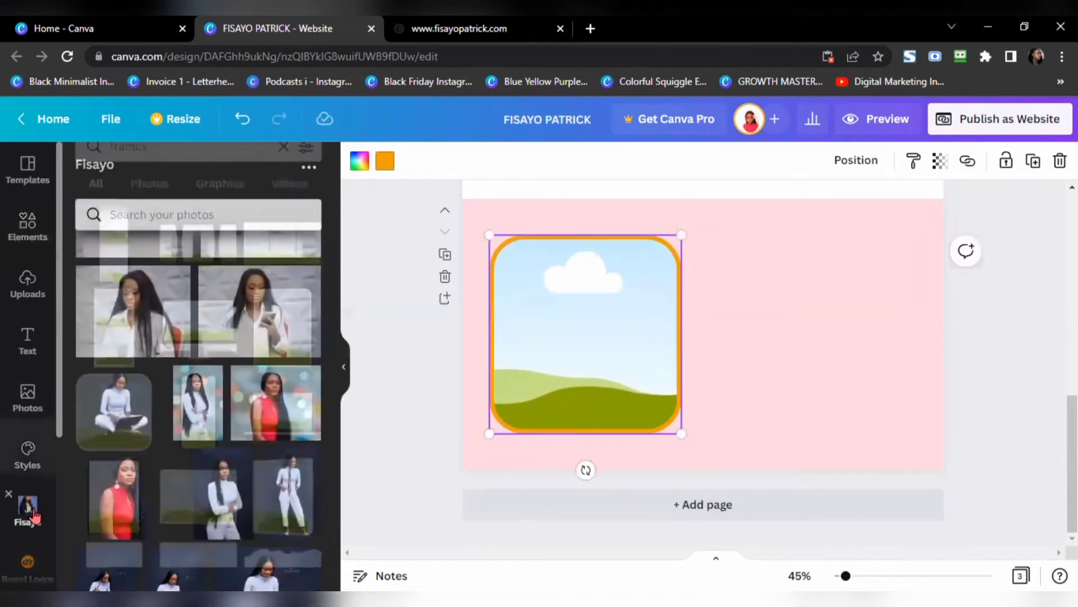
Step: Drop the laptop photo into the rounded frame, crop it to fit, and nudge it down slightly
scroll(248, 482, down, 2)
scroll(248, 482, down, 4)
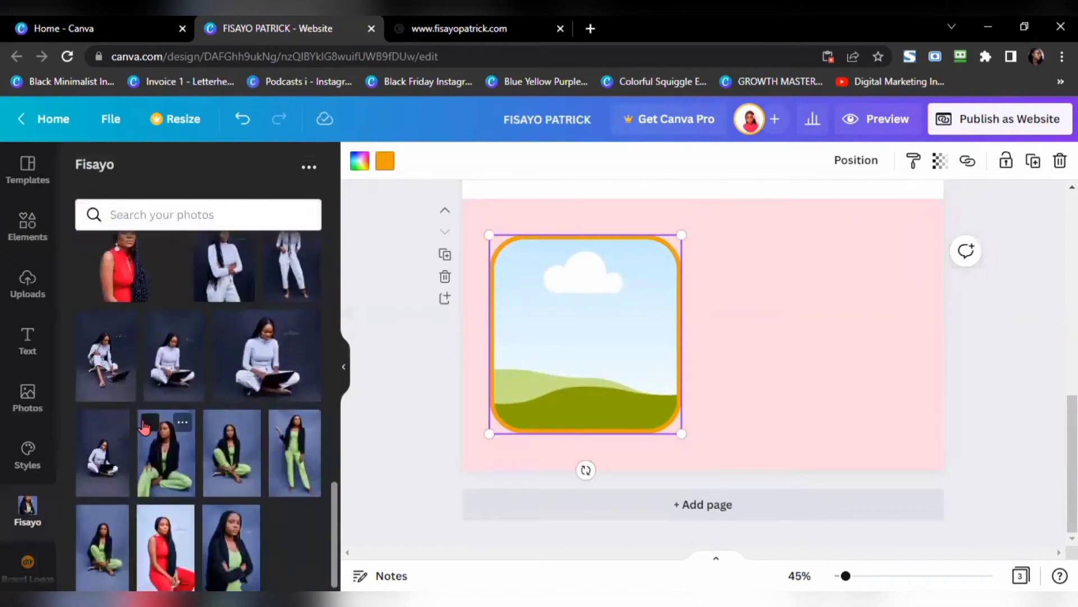
drag(125, 460, 503, 359)
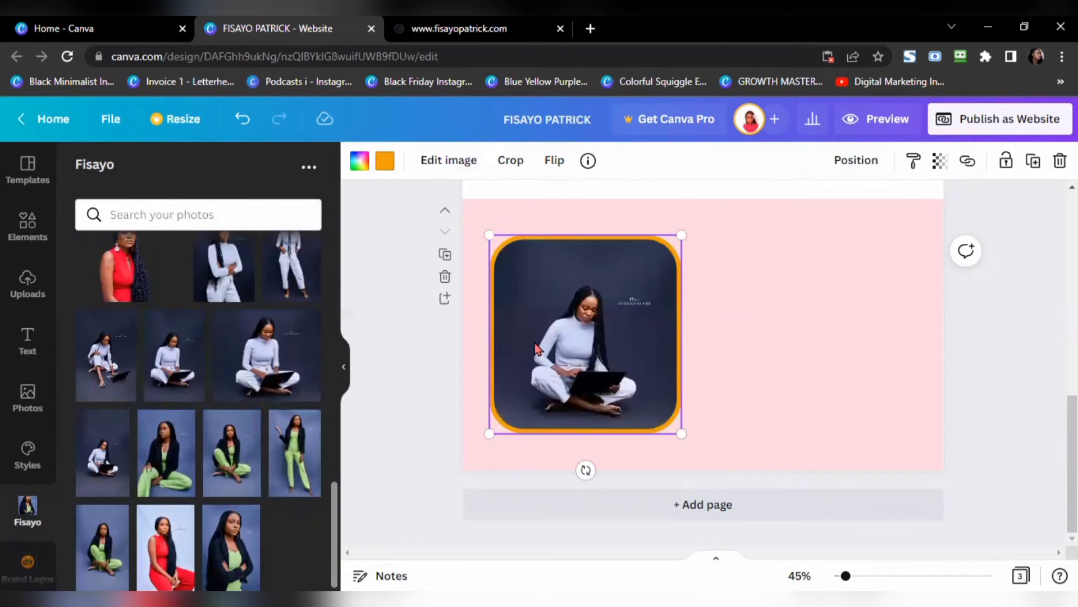
click(510, 161)
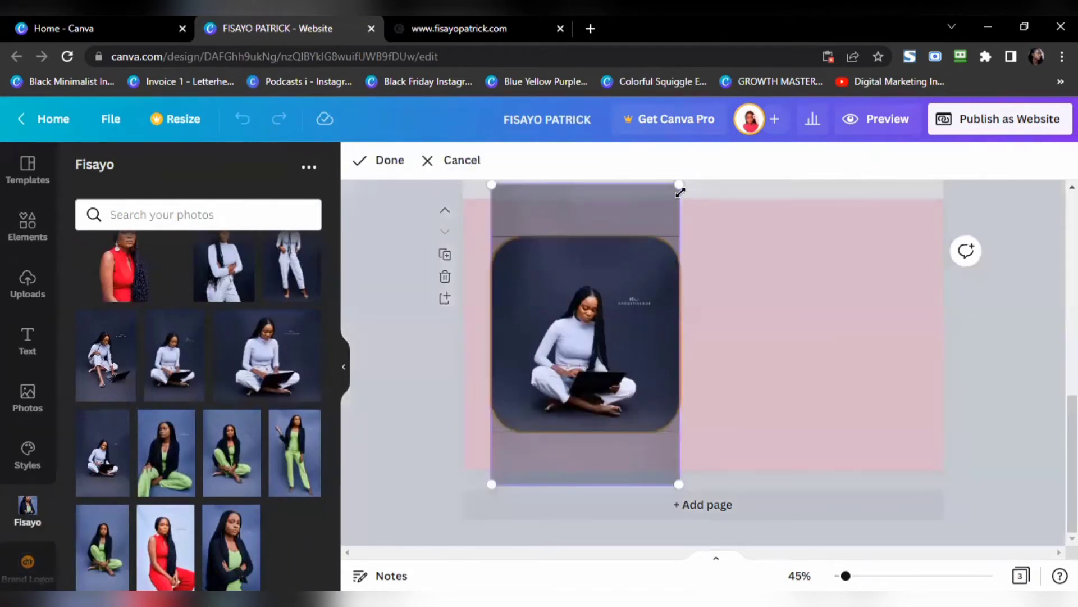
drag(679, 180, 728, 175)
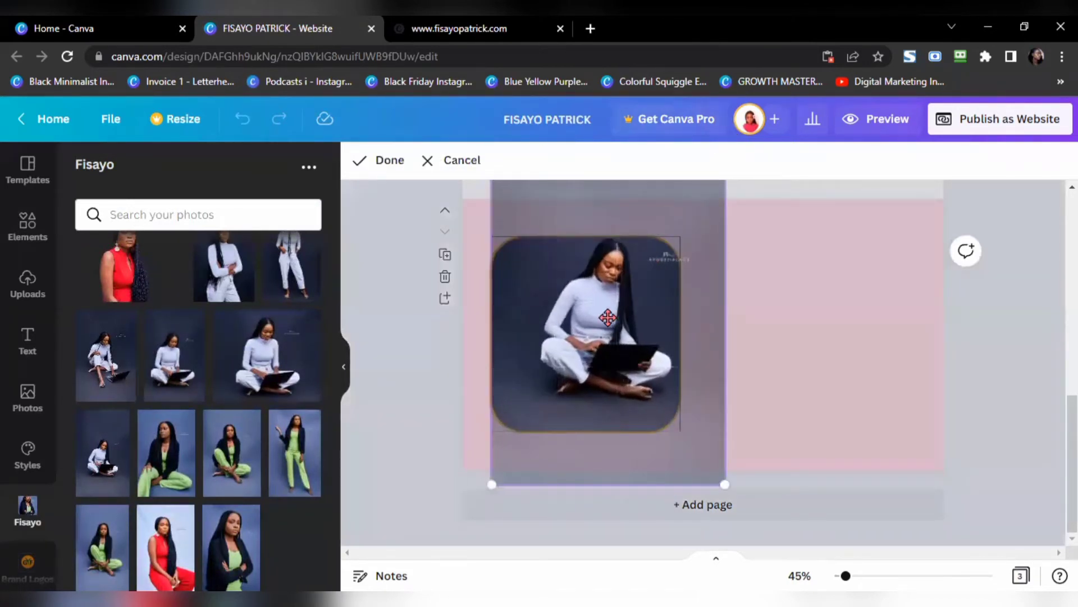
drag(597, 331, 584, 340)
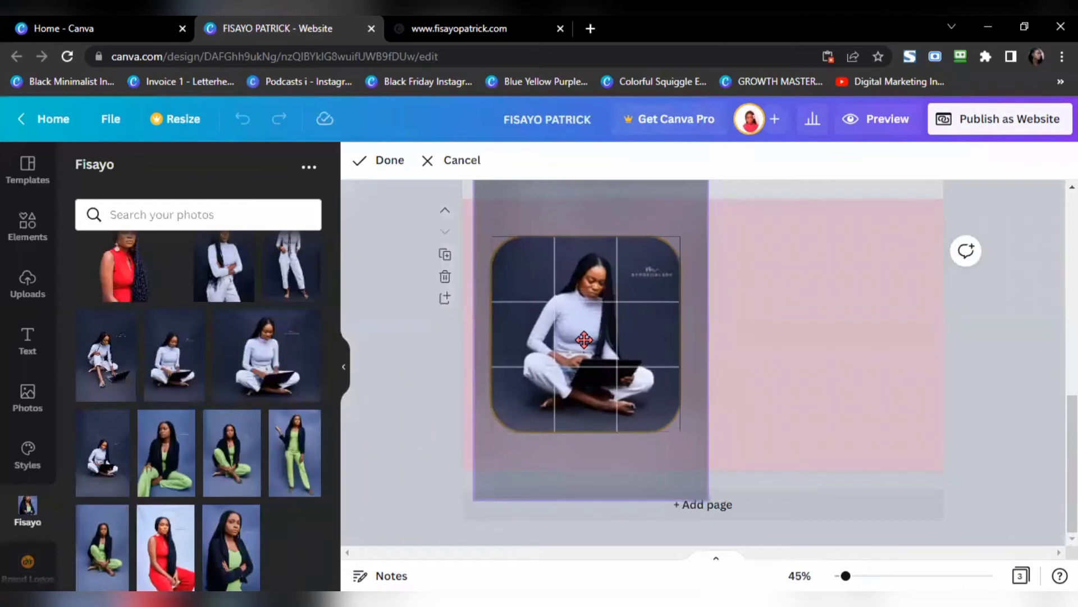
click(385, 163)
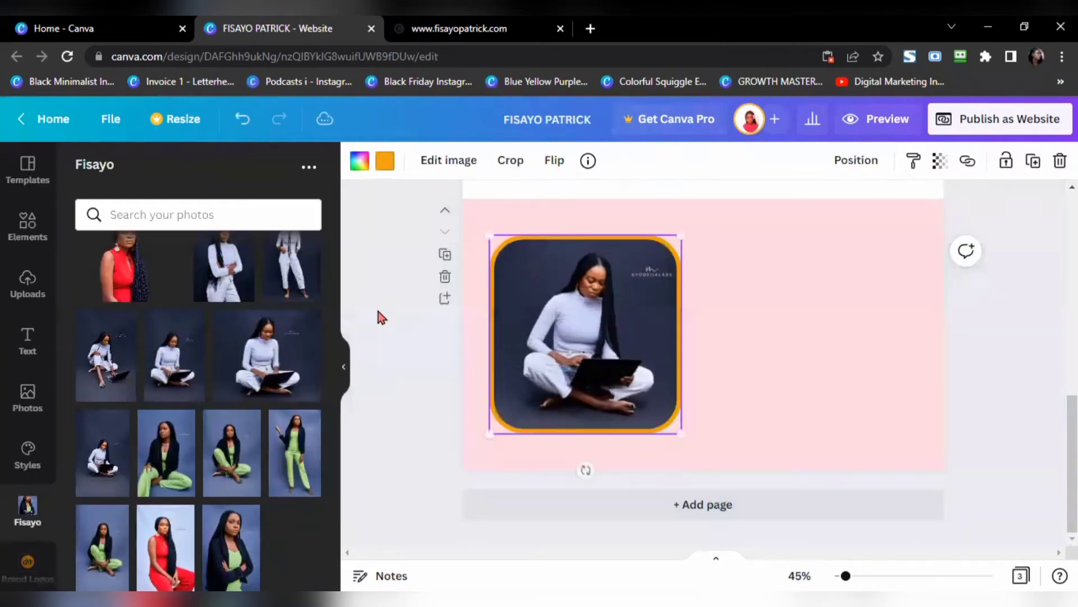
click(368, 344)
click(565, 318)
drag(564, 318, 566, 329)
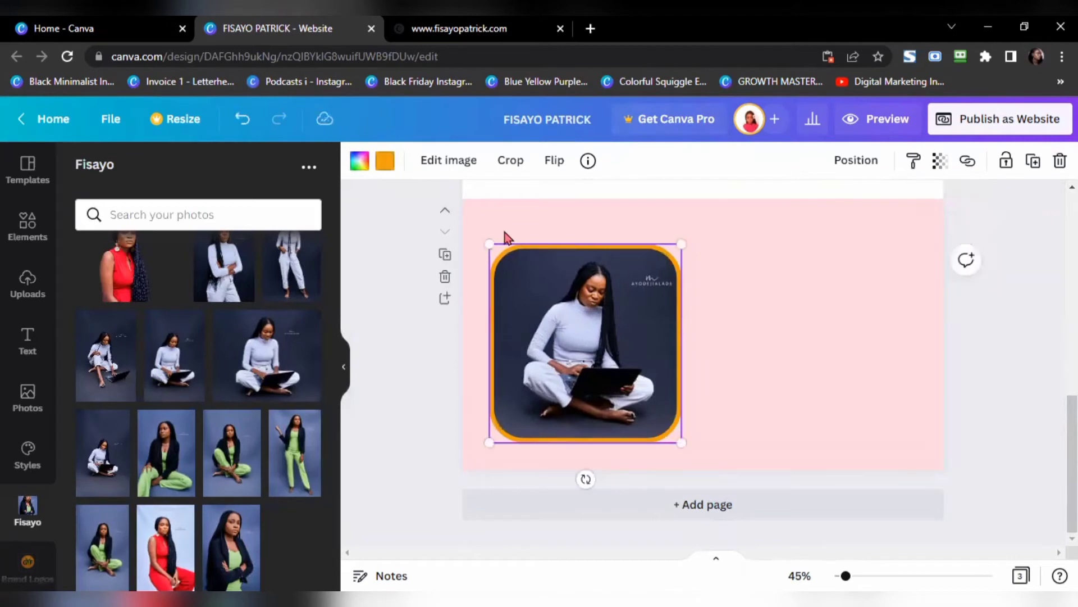
click(395, 399)
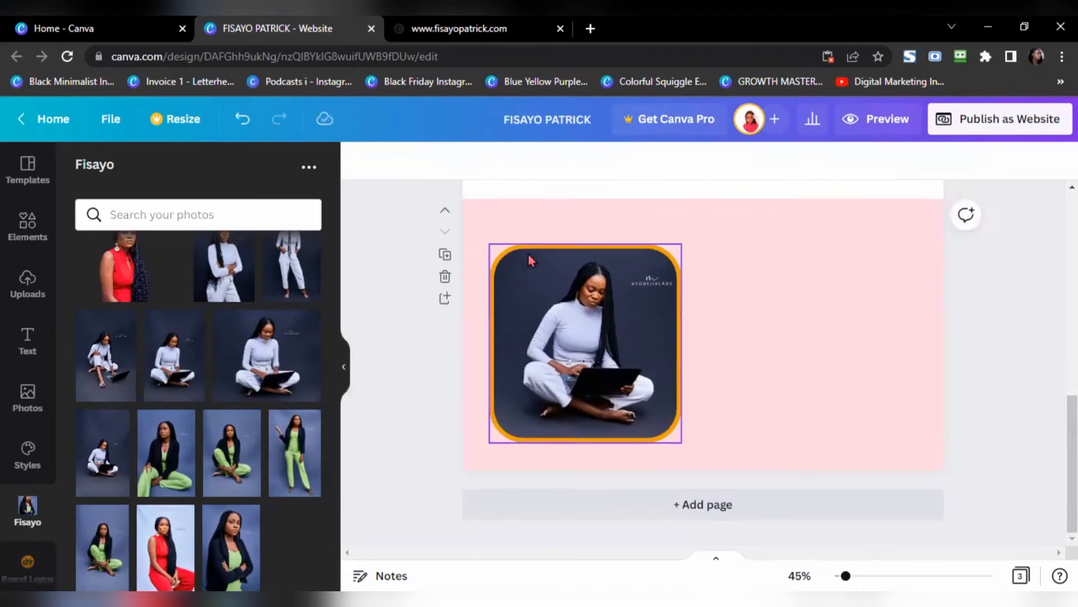
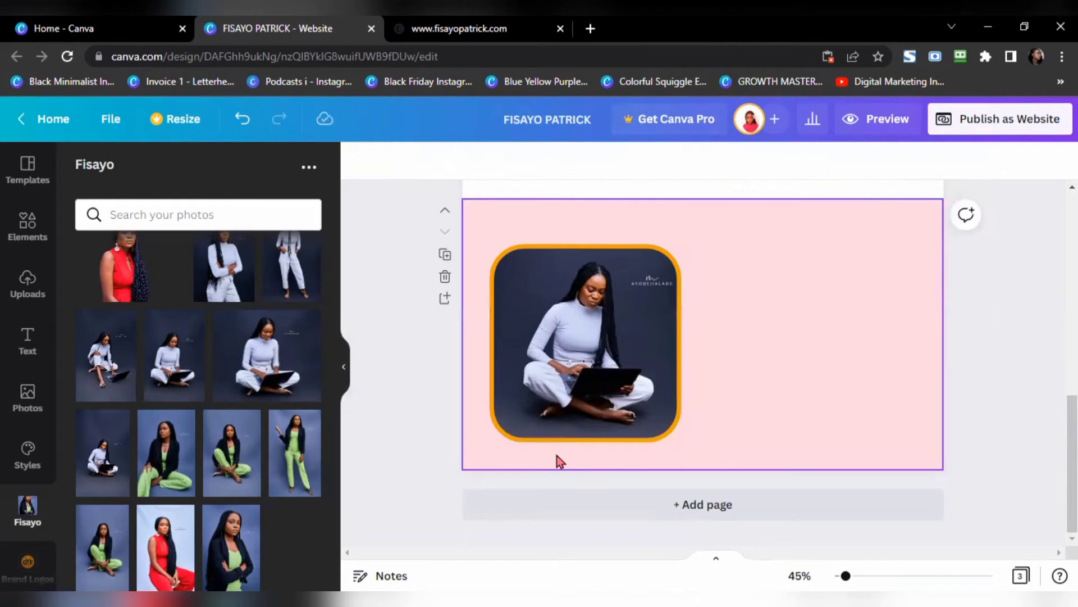
Step: Change the rounded photo's border colour to pale pink #ffd8e1
click(656, 250)
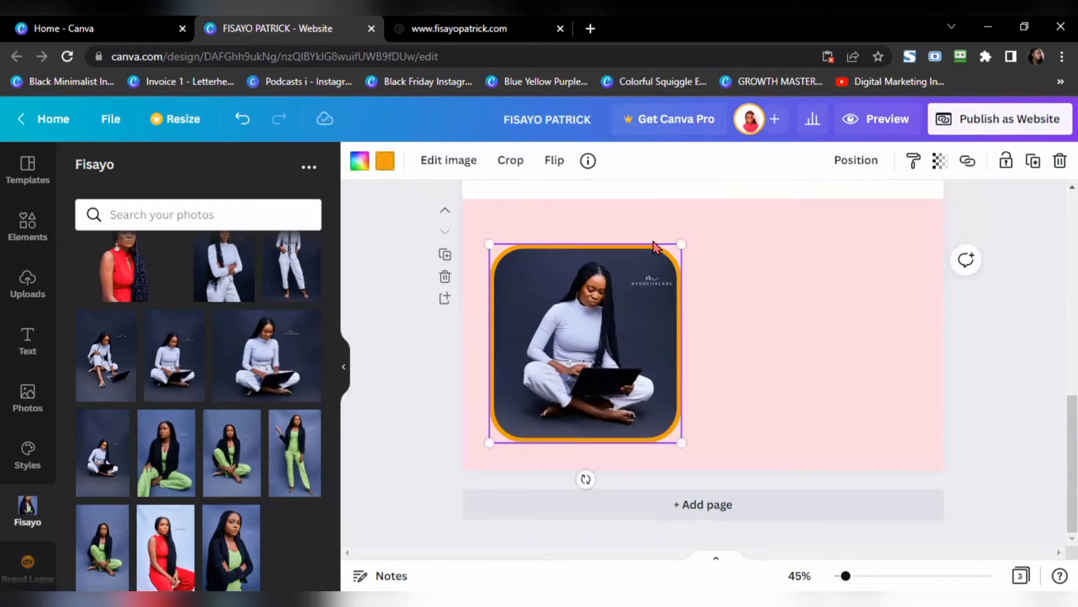
click(383, 167)
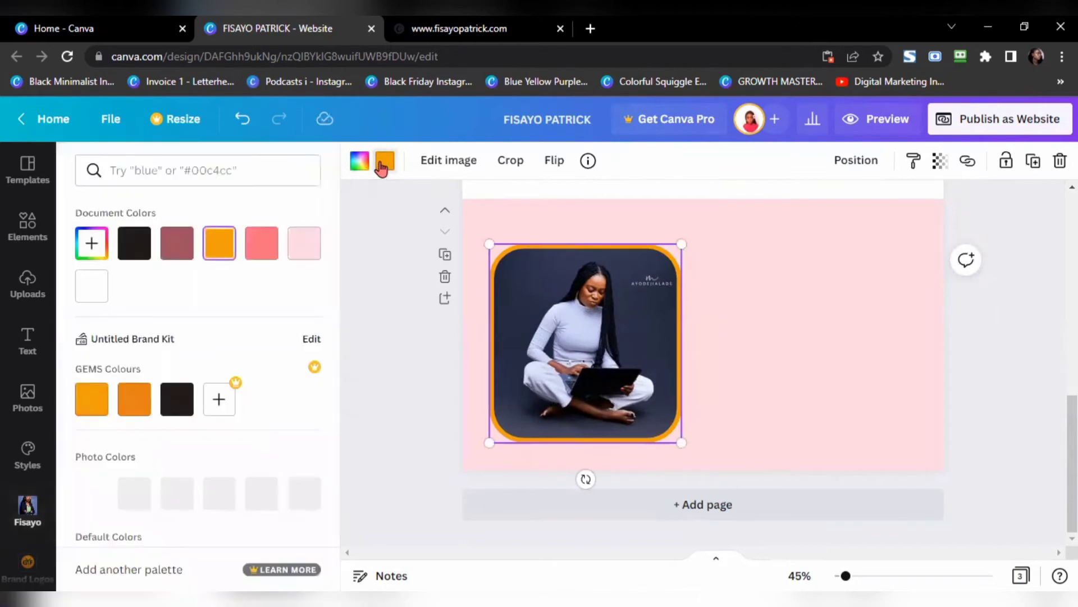
click(309, 254)
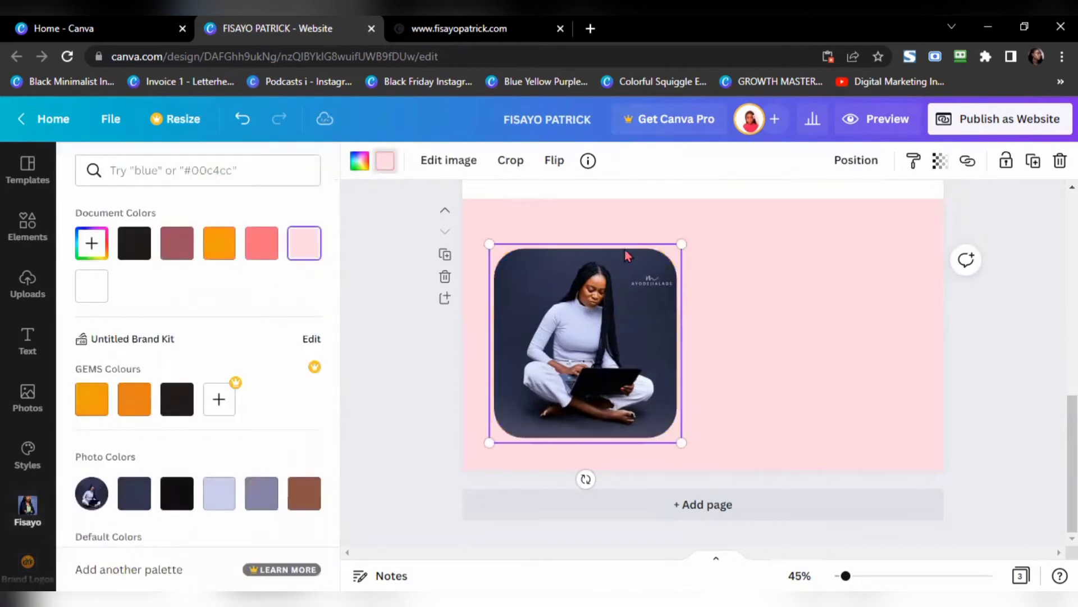
click(734, 323)
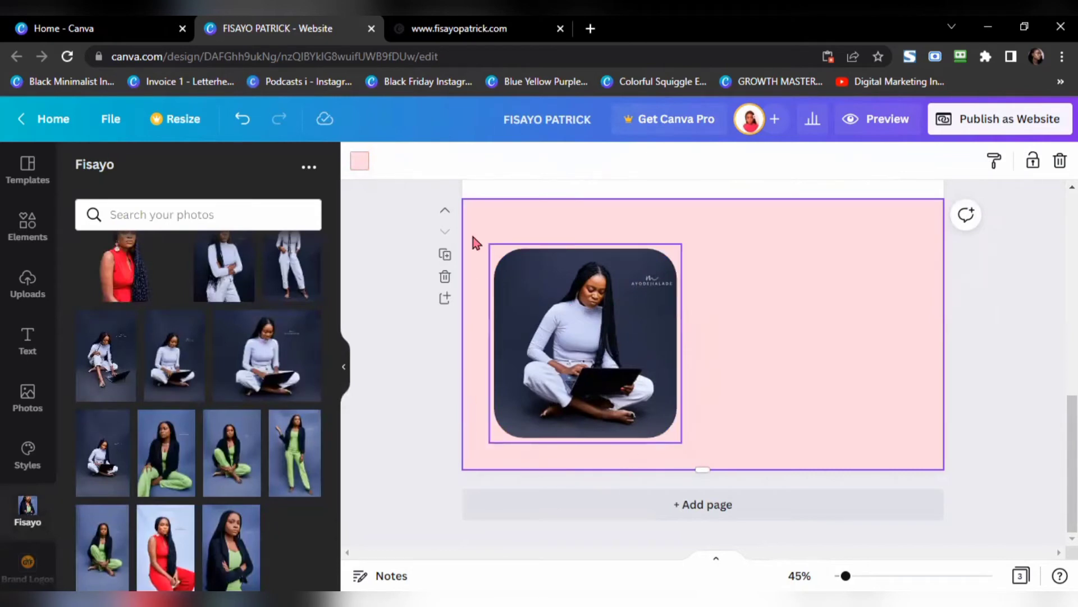
Step: Copy the 'What can I offer you?' heading text from the live website
click(400, 34)
scroll(83, 169, up, 1)
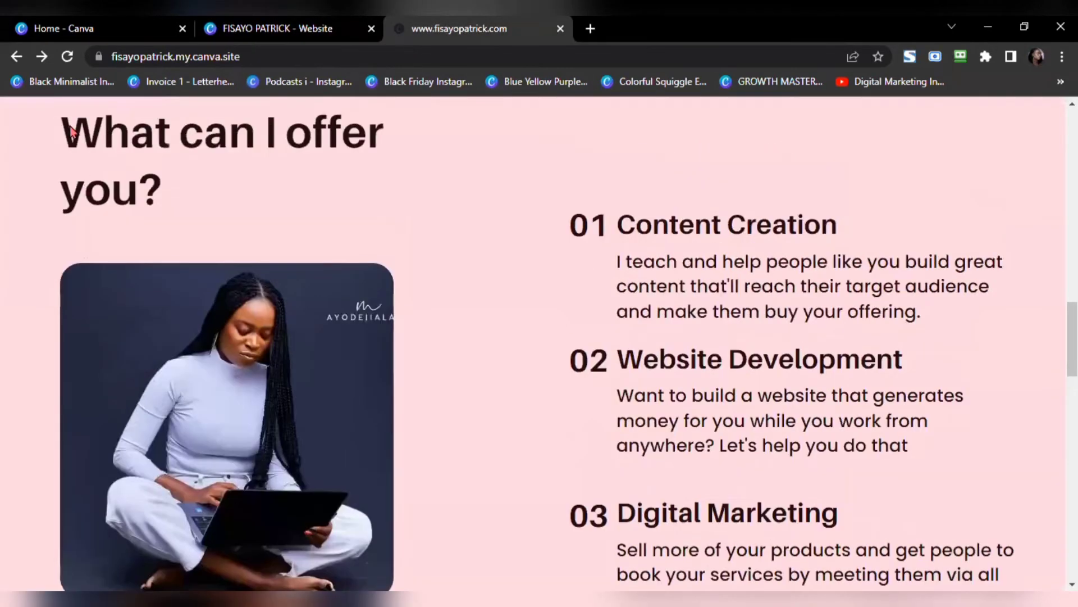
drag(63, 132, 177, 186)
key(ctrl+c)
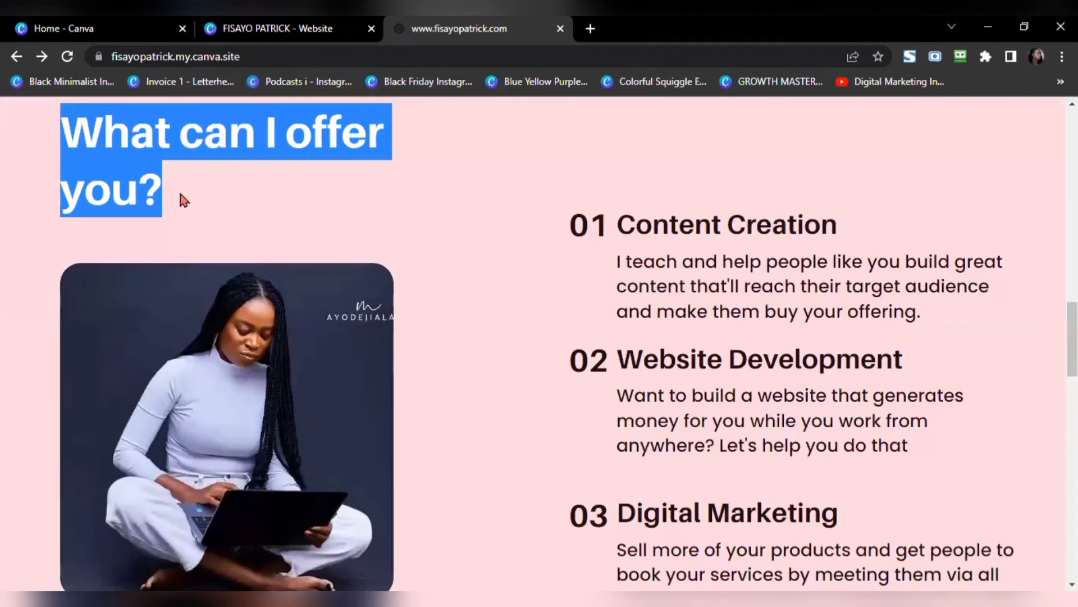
click(222, 29)
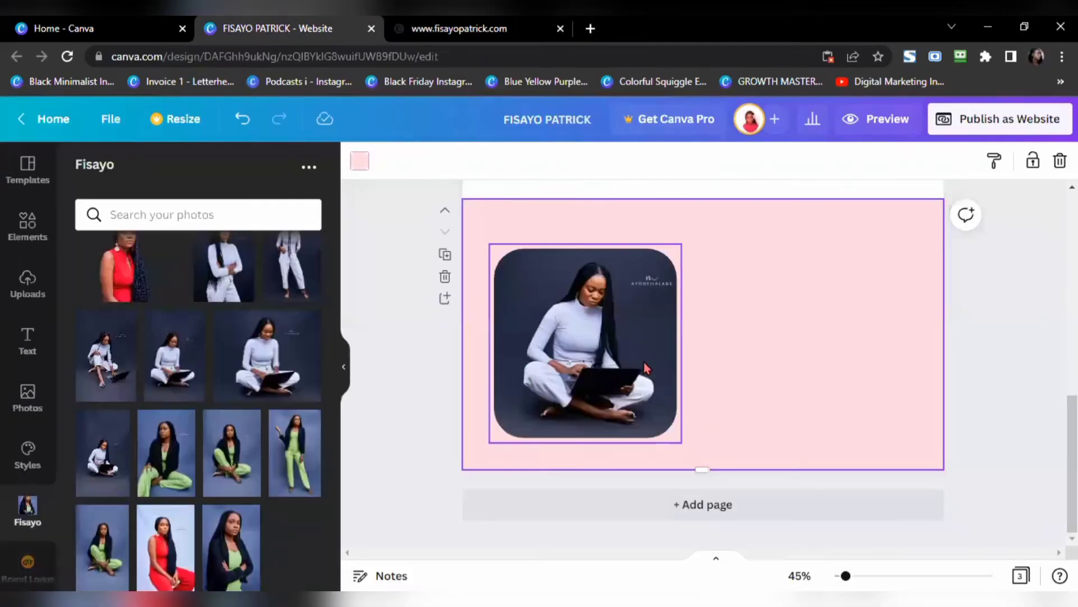
scroll(648, 368, up, 4)
scroll(648, 368, up, 5)
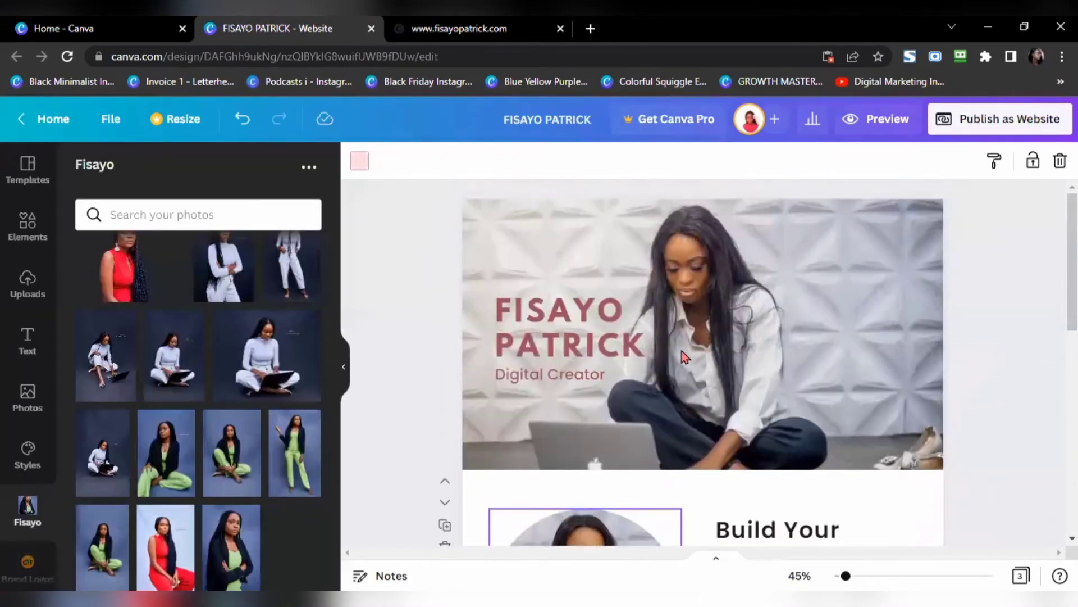
Step: Copy the Build Your Digital Business heading onto the pink section
scroll(677, 349, down, 3)
click(759, 372)
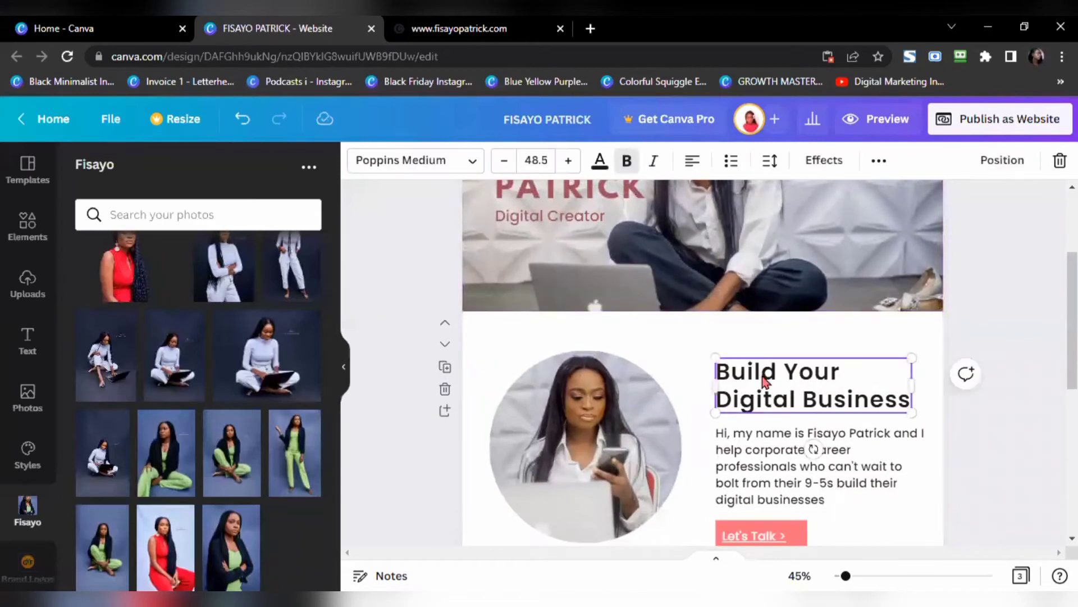
drag(759, 372, 683, 499)
scroll(764, 379, down, 2)
scroll(683, 499, down, 3)
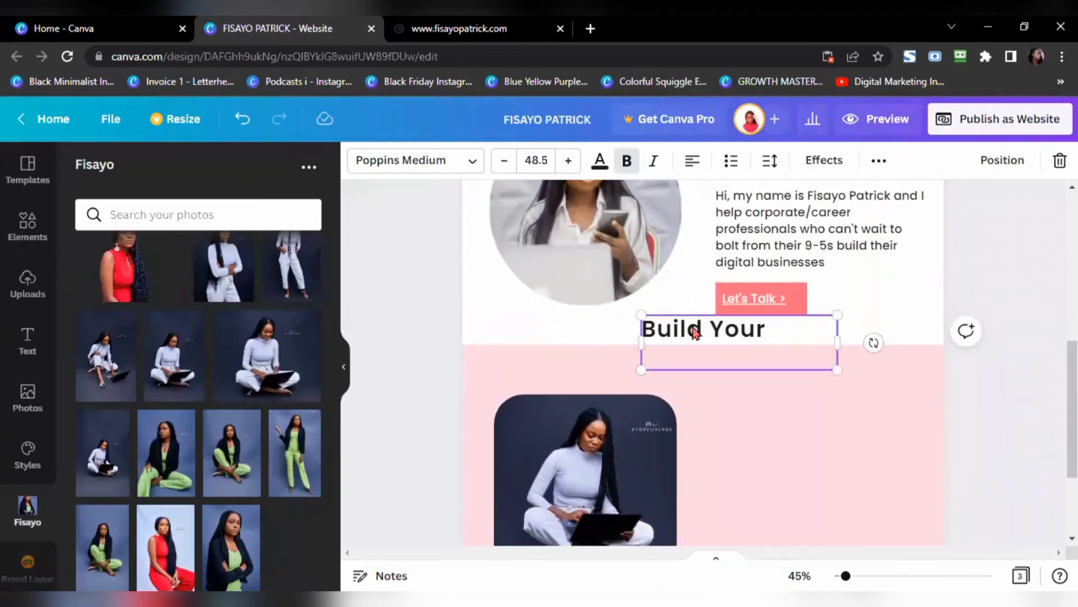
drag(724, 333, 580, 367)
drag(693, 409, 613, 390)
scroll(633, 464, down, 1)
scroll(632, 464, down, 1)
Step: Position the heading copy and replace its text with 'What can I offer you?'
click(606, 380)
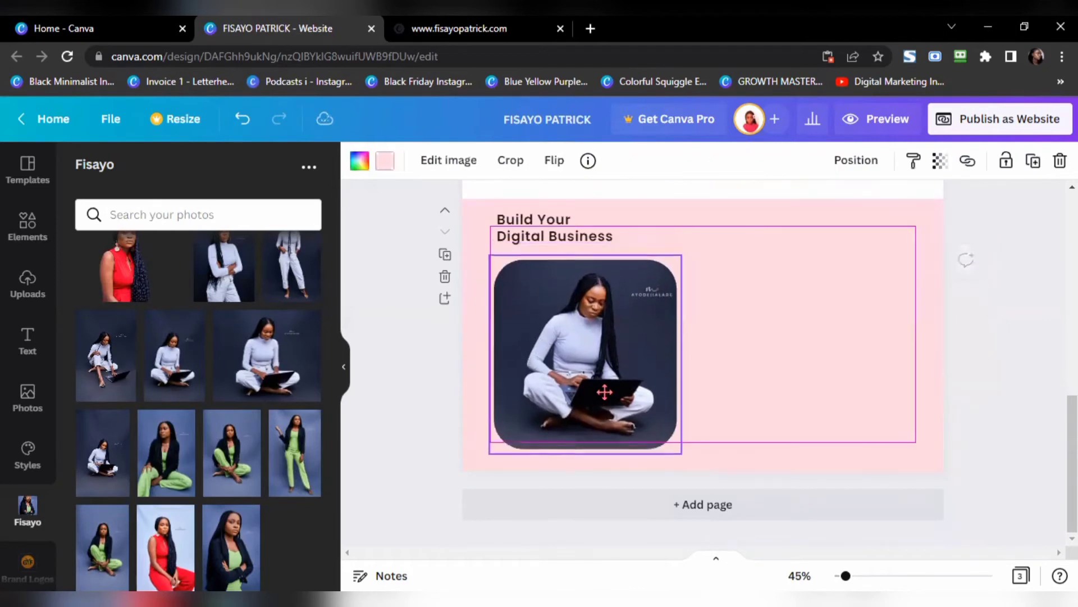
drag(568, 239, 689, 231)
double_click(610, 240)
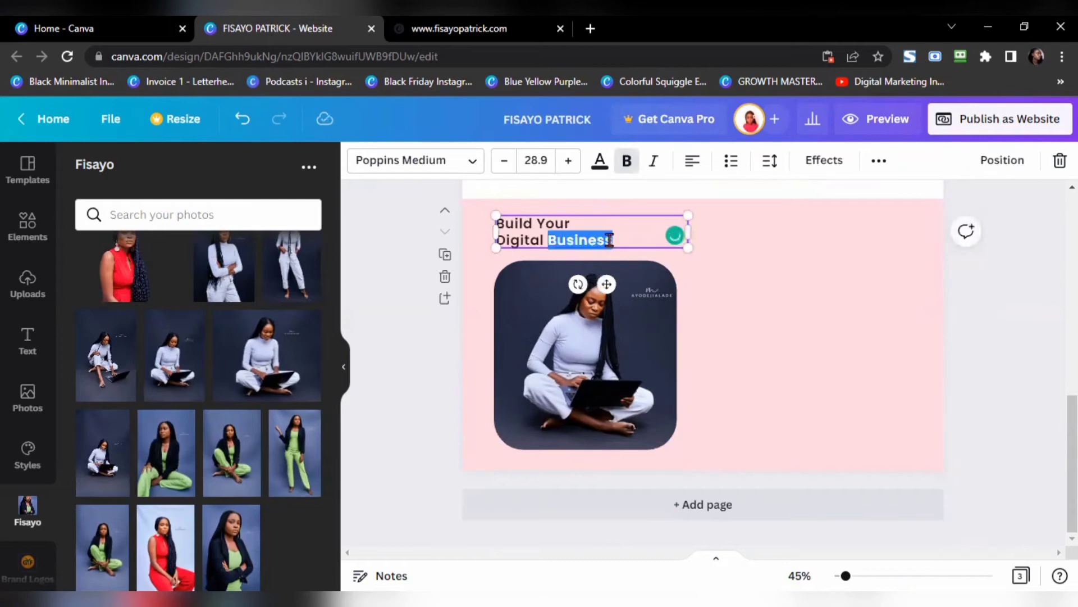
key(ctrl+a)
key(ctrl+v)
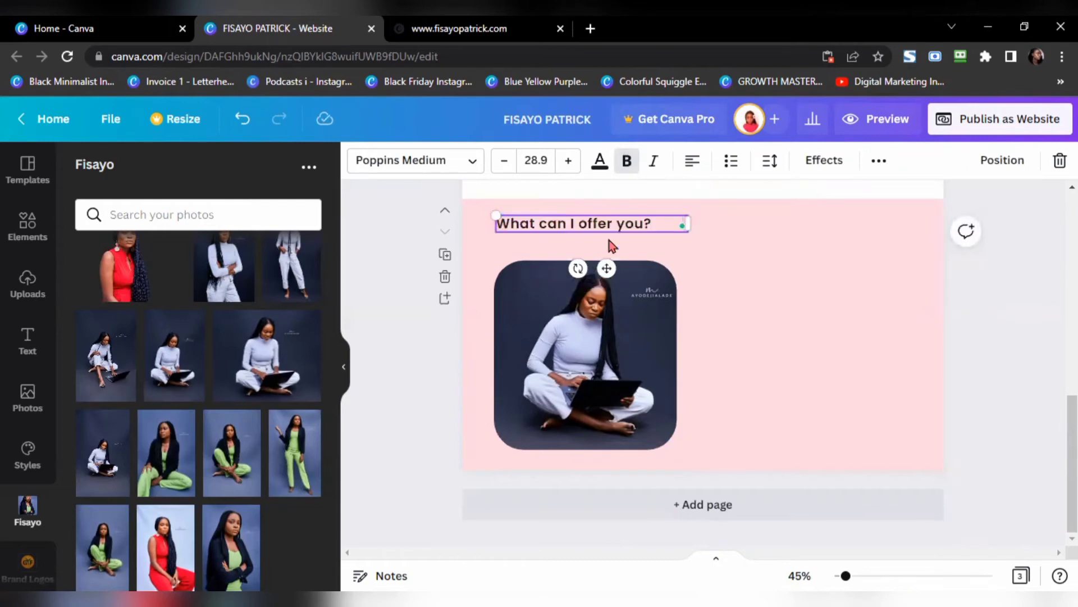
click(449, 38)
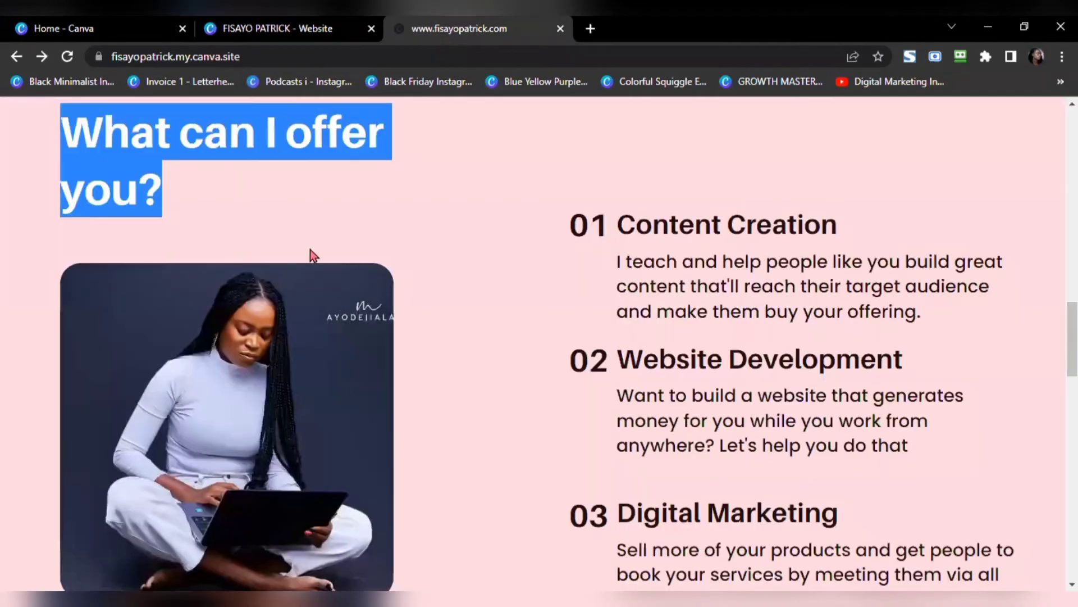
click(325, 29)
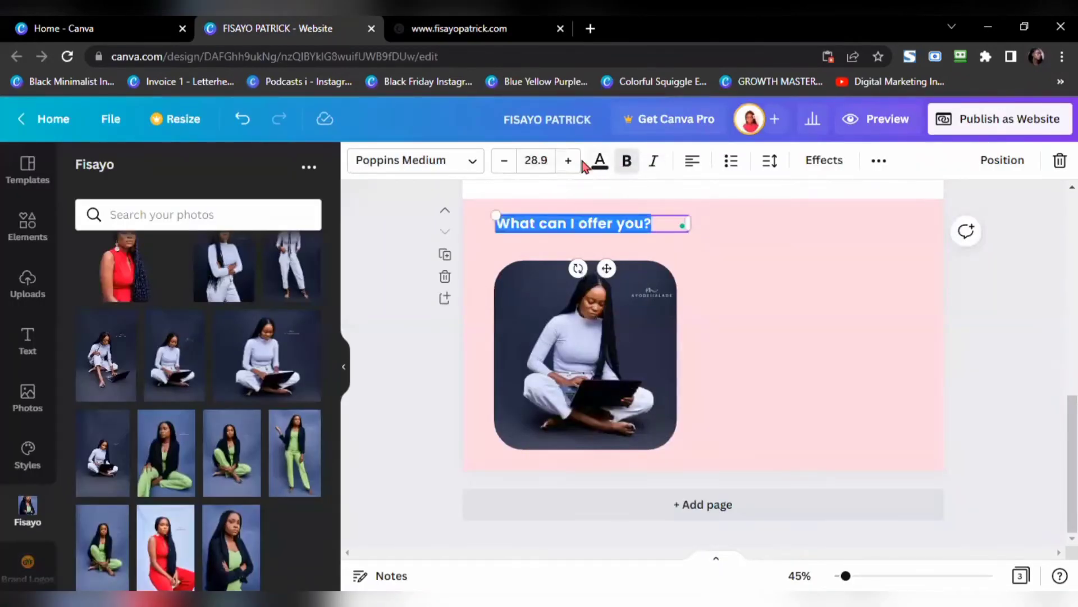
Step: Increase the heading's font size to 38.9
click(574, 163)
click(574, 163)
click(574, 162)
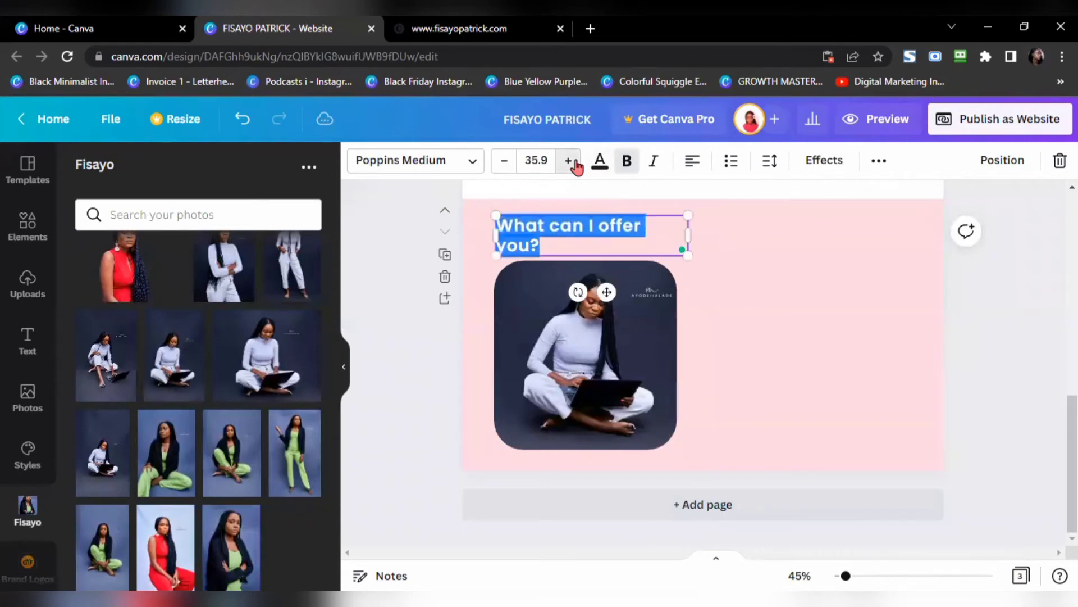
click(574, 163)
click(487, 29)
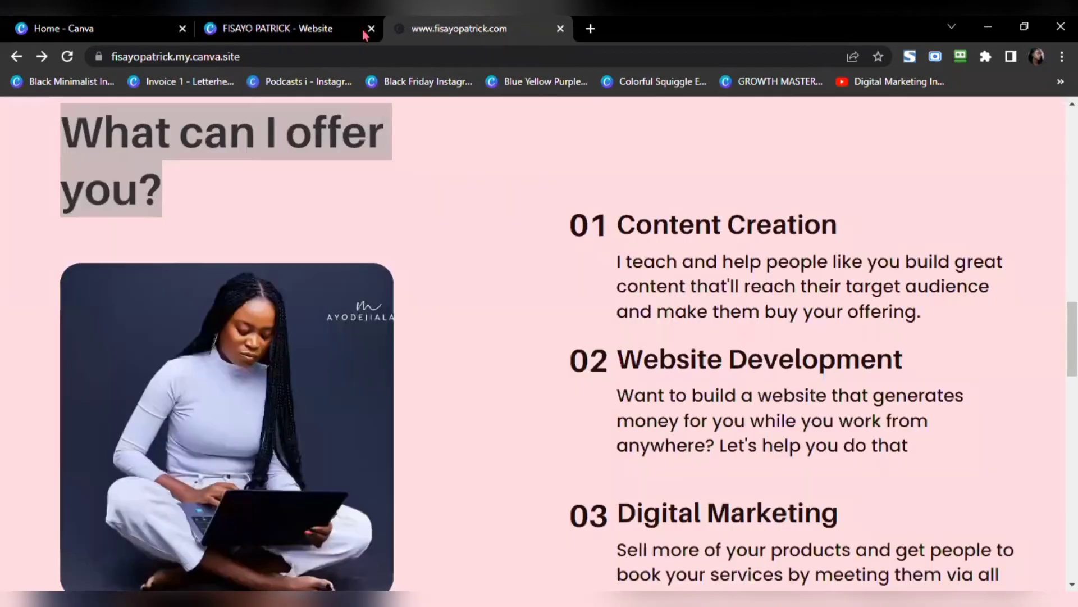
click(294, 28)
Step: Move the photo down below the new heading
click(562, 360)
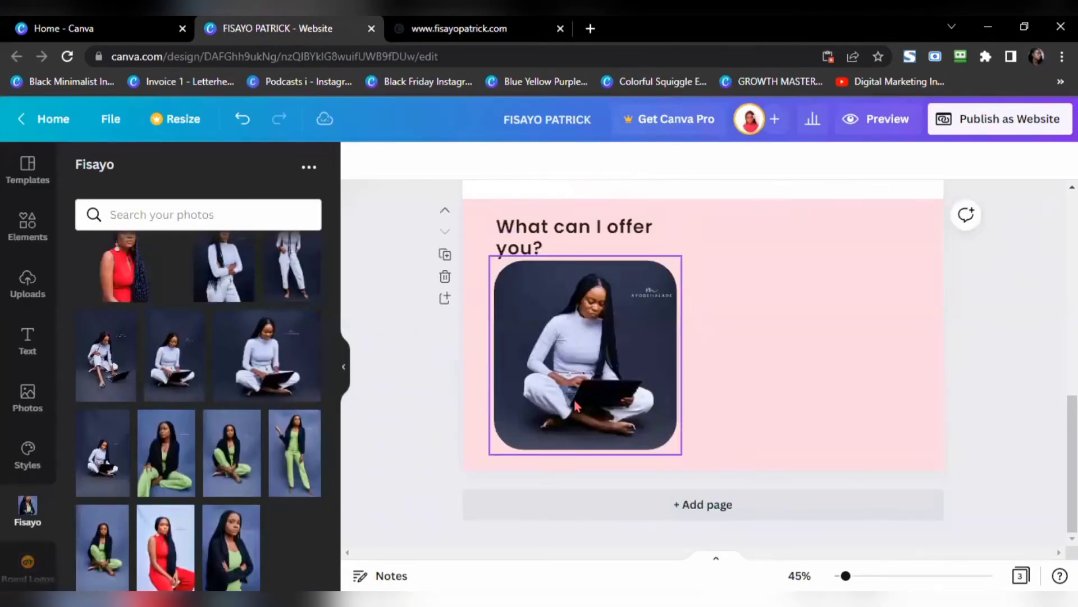
drag(562, 360, 562, 373)
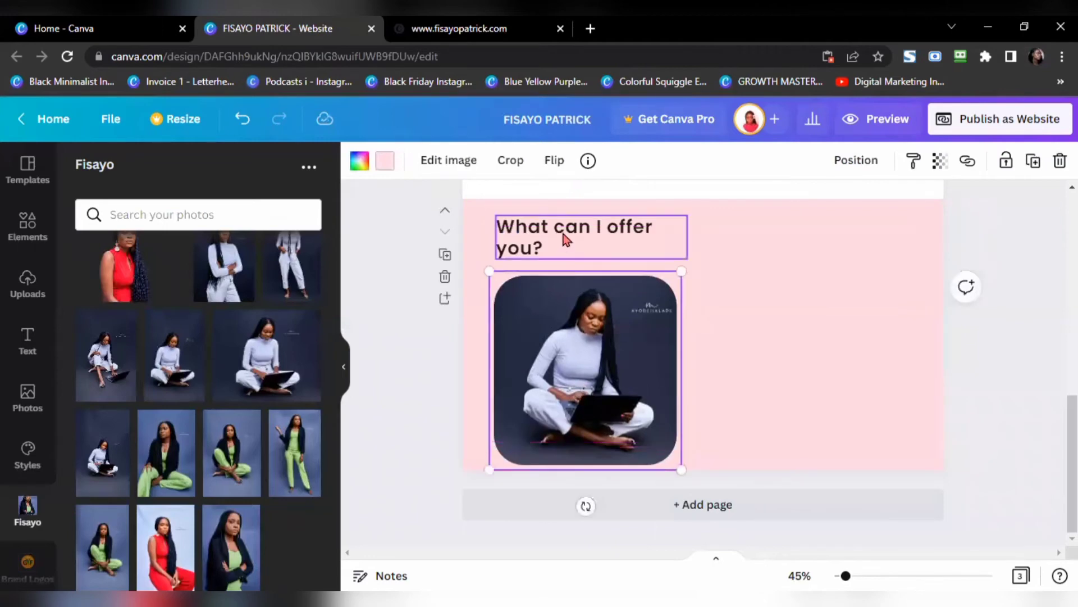
click(566, 240)
click(514, 42)
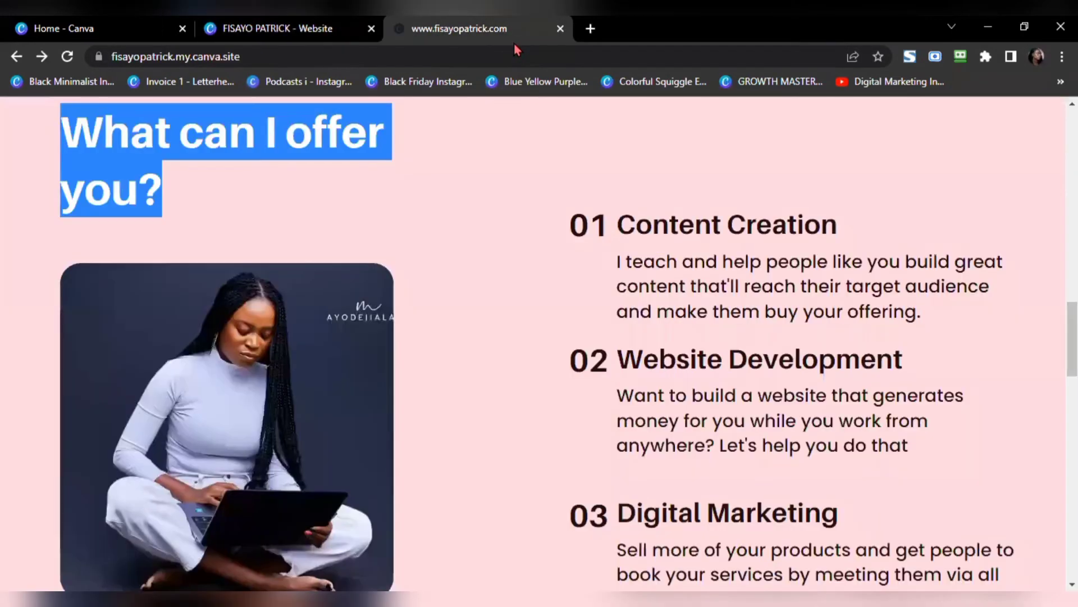
click(329, 147)
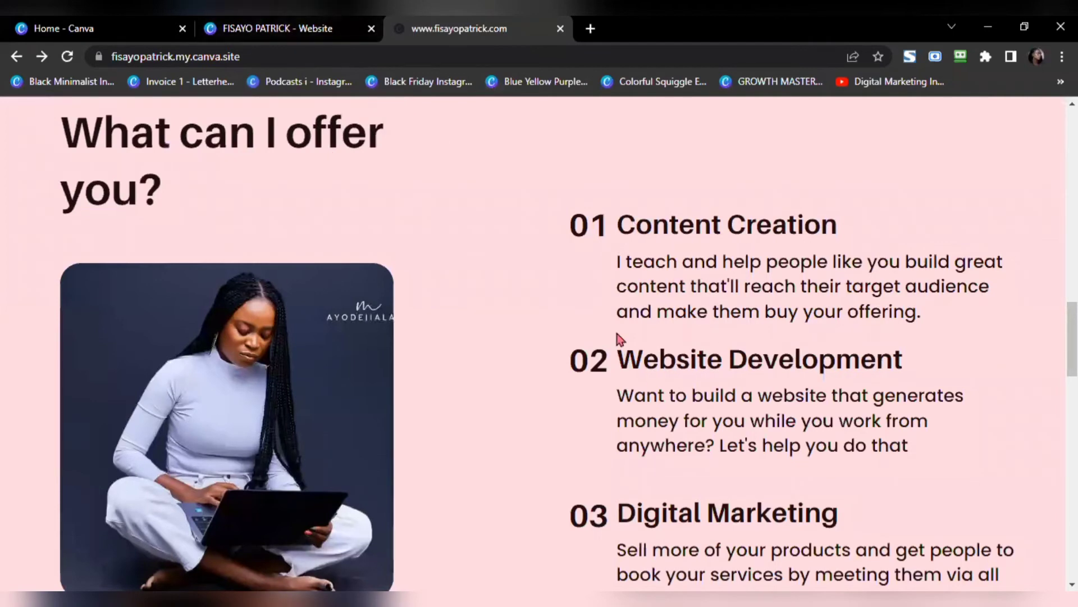
click(264, 29)
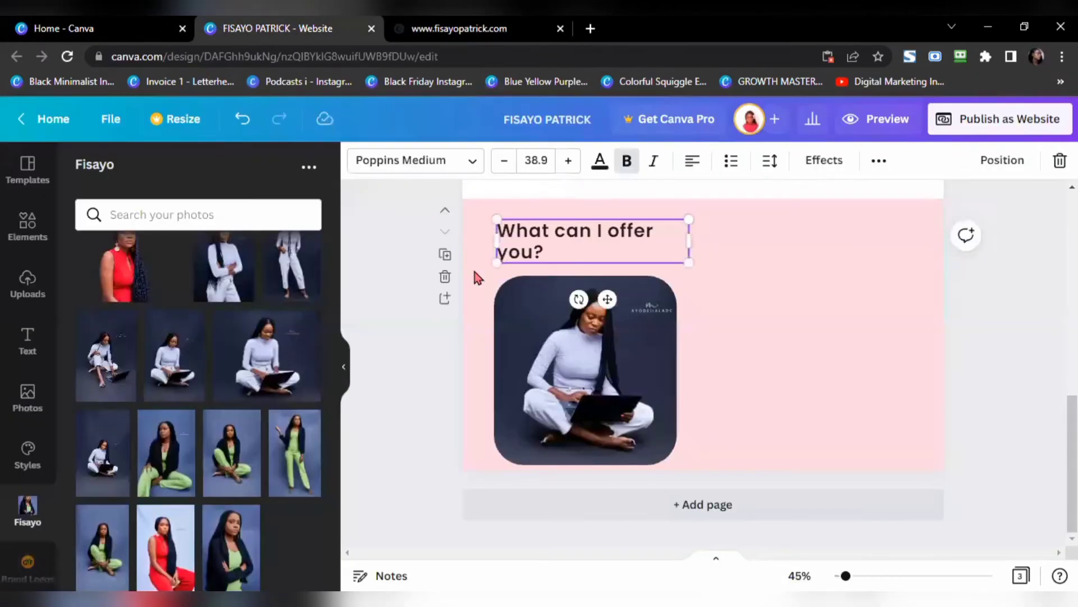
click(752, 376)
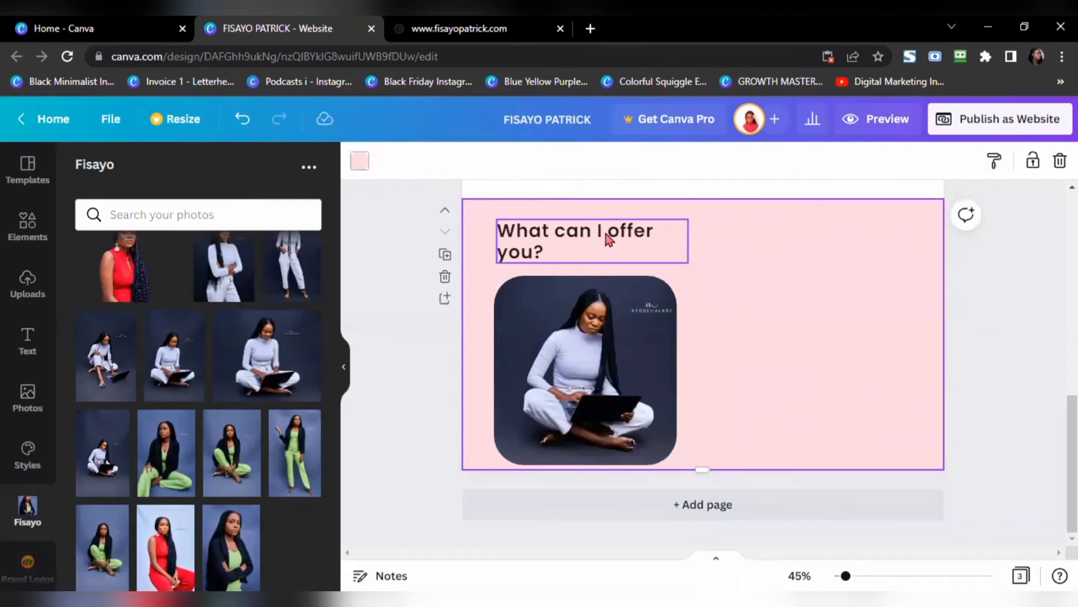
Step: Duplicate the heading to the right, retype it as '01 Content Creation', and widen it to one line
click(610, 240)
key(ctrl+d)
drag(612, 241, 815, 253)
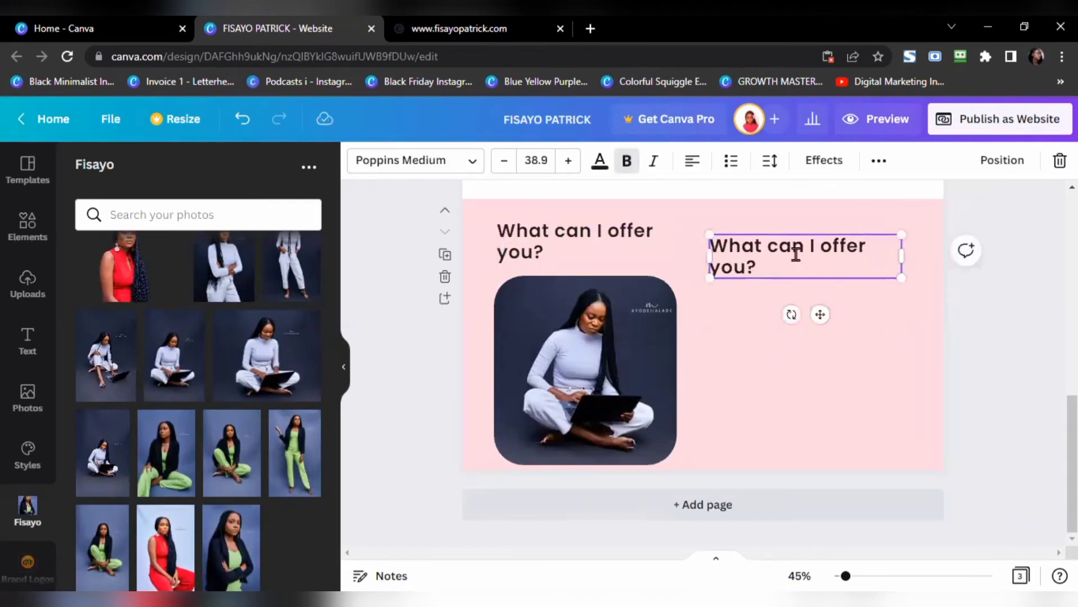
double_click(796, 254)
key(ctrl+a)
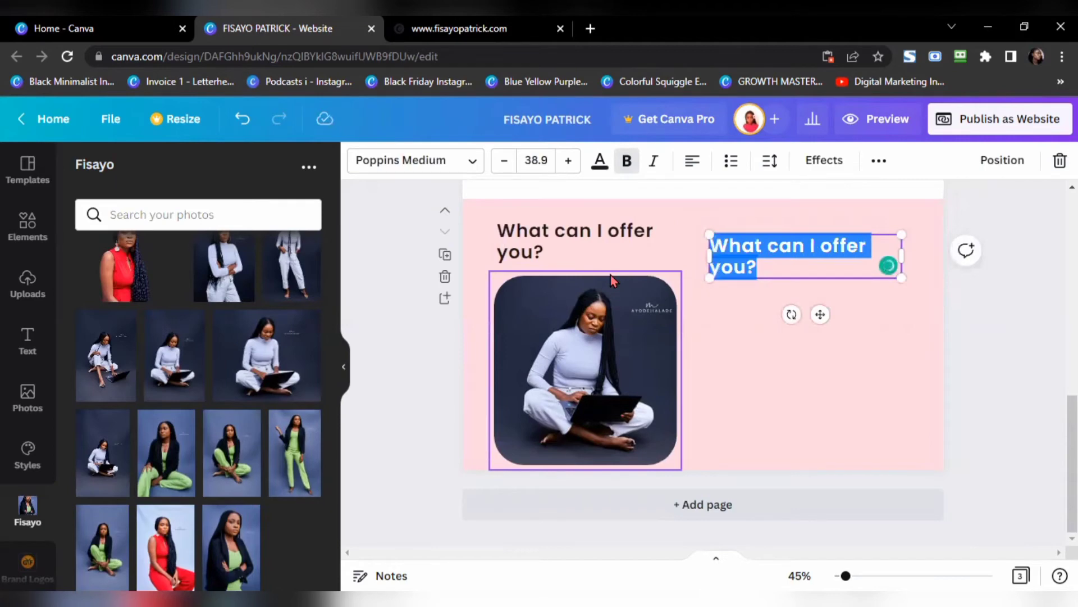
text(01)
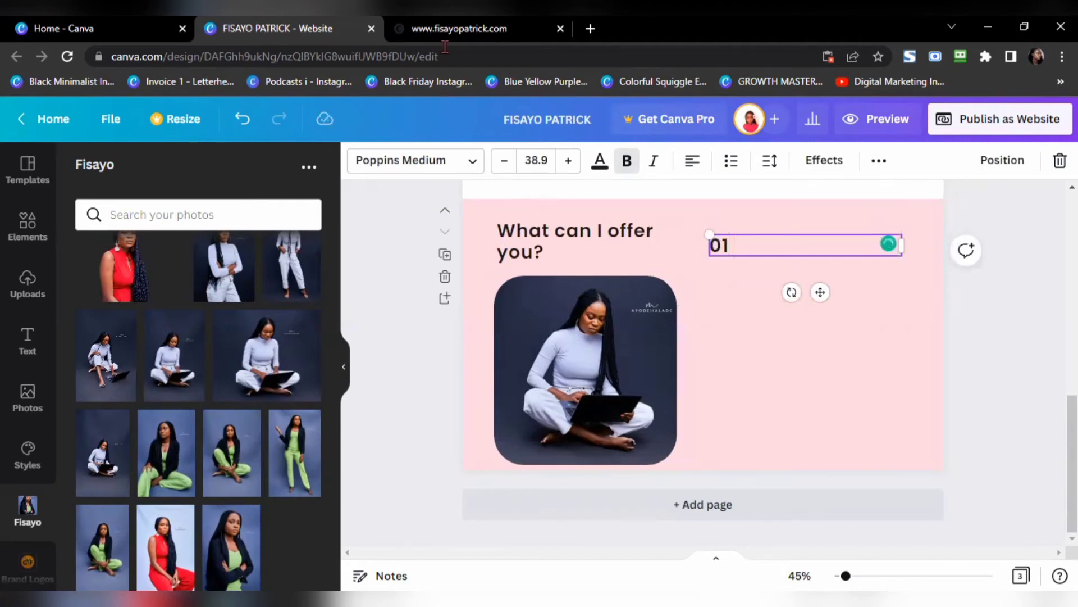
click(447, 28)
key(ctrl+shift+Tab)
text(Conten)
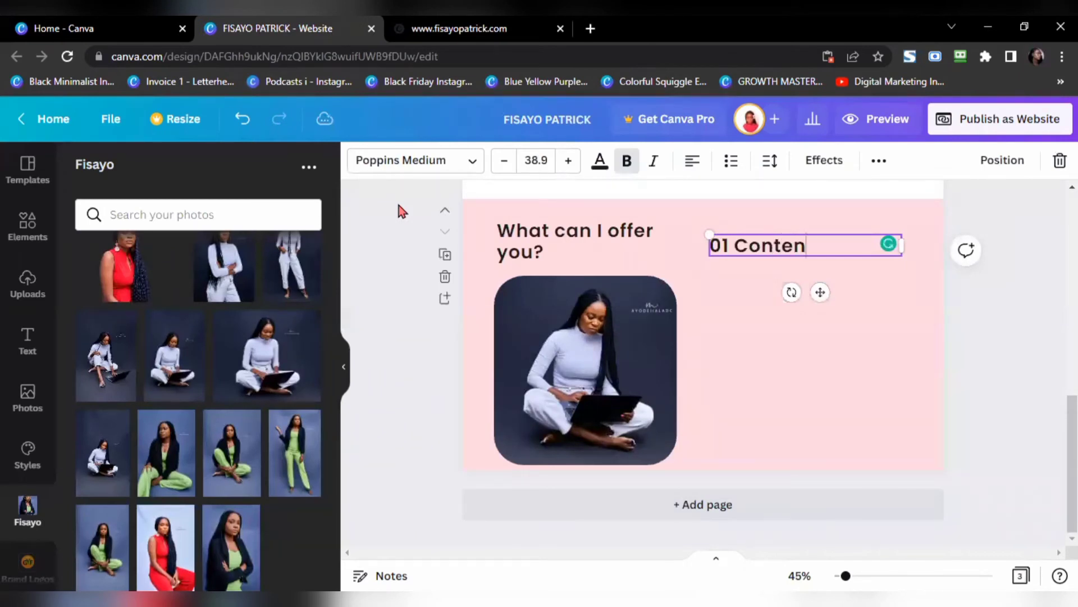
text(t Creati)
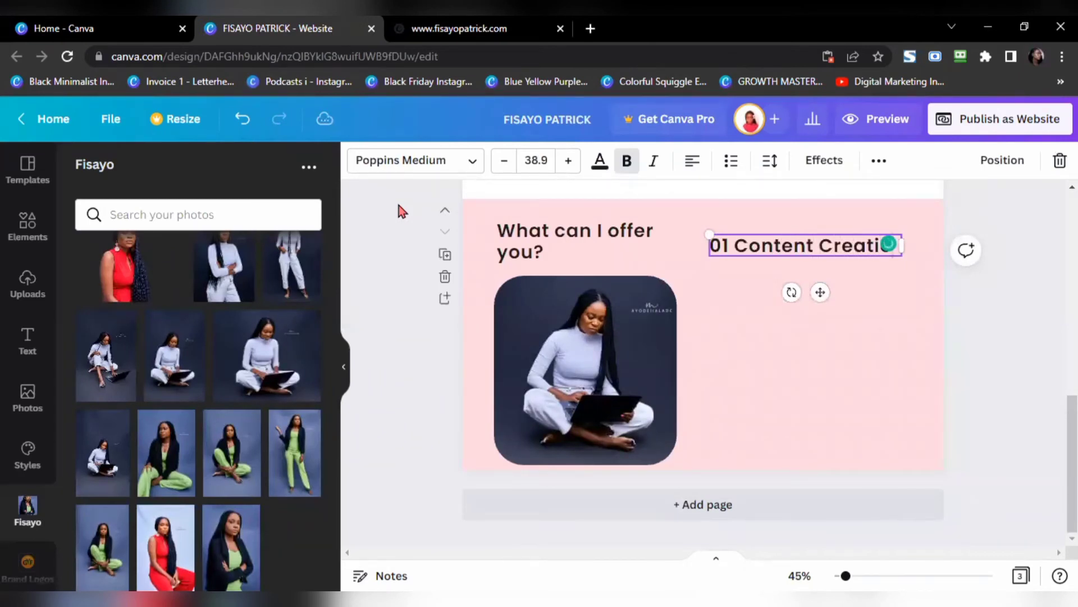
text(on)
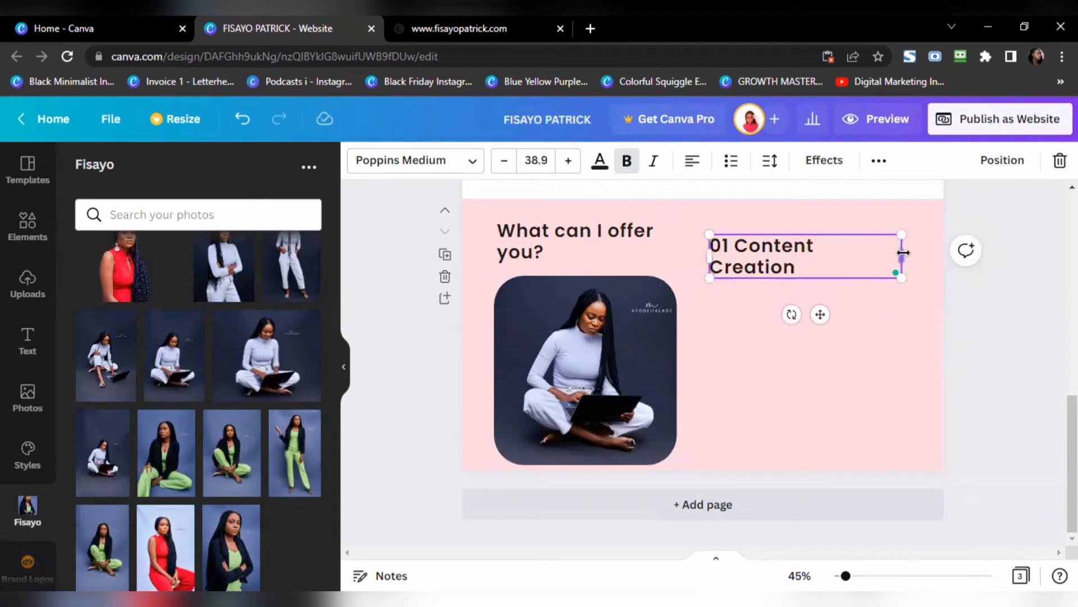
mouse_move(932, 252)
mouse_down()
mouse_move(898, 258)
mouse_move(929, 256)
mouse_up()
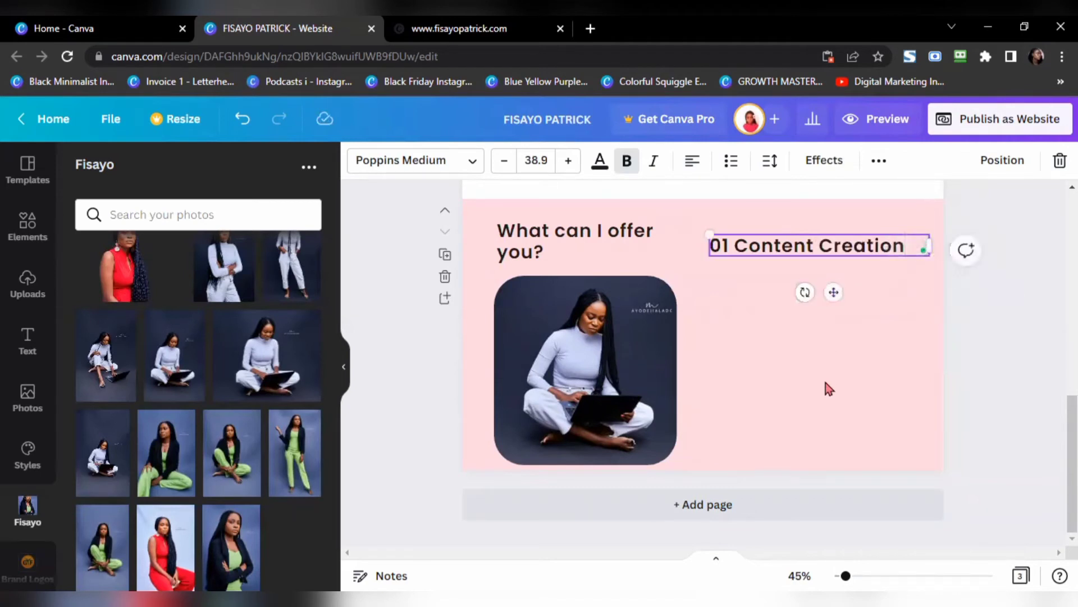
click(997, 370)
scroll(799, 334, up, 4)
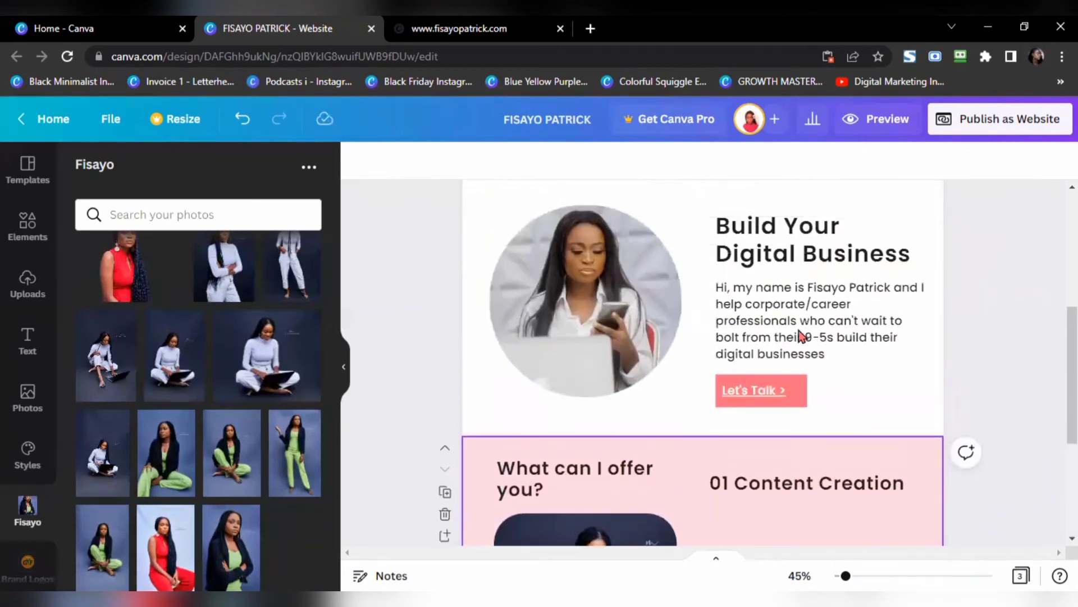
Step: Copy the bio paragraph under 01 Content Creation and copy the live site's Content Creation description
click(783, 319)
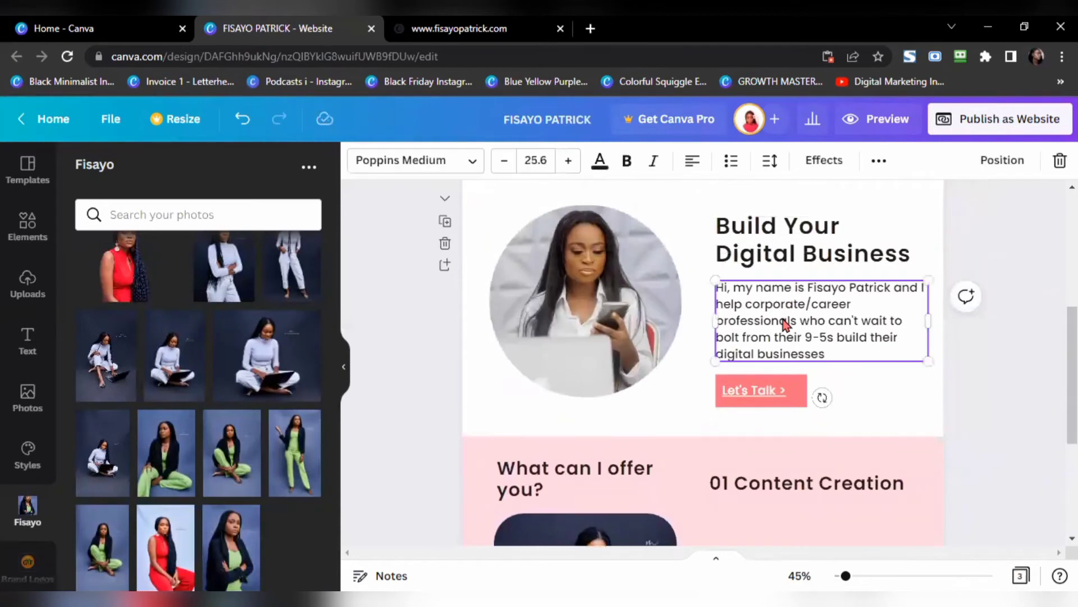
drag(783, 319, 802, 471)
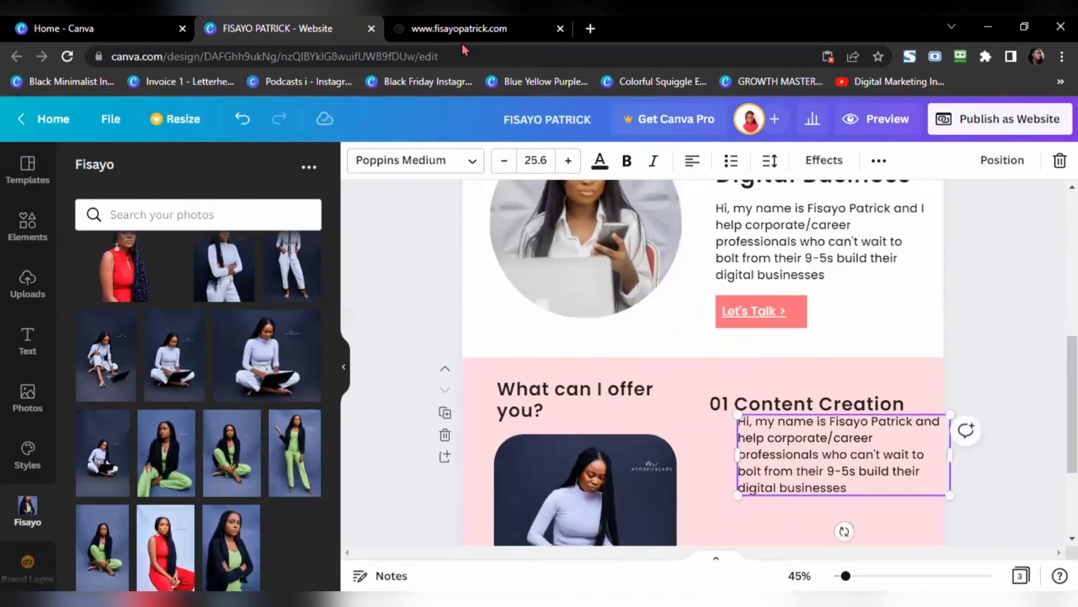
click(464, 29)
scroll(588, 296, down, 2)
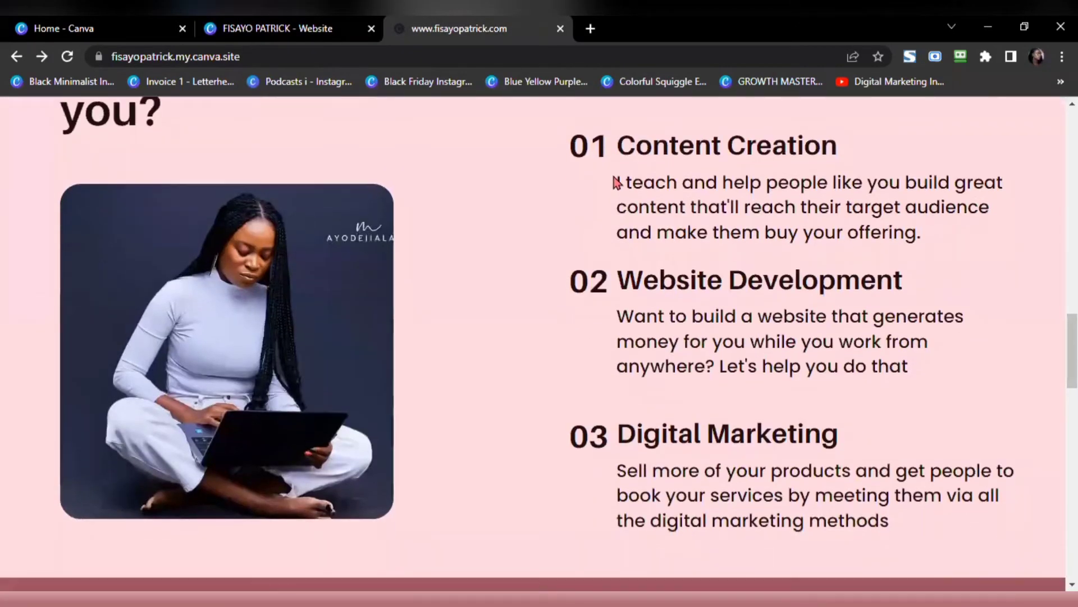
drag(617, 183, 928, 232)
key(ctrl+c)
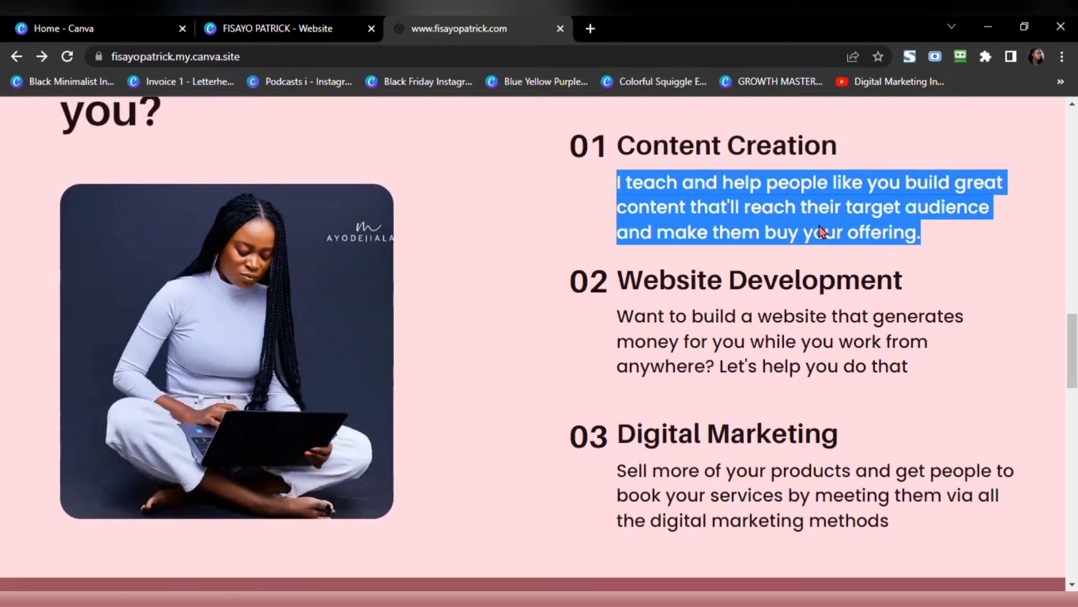
click(337, 29)
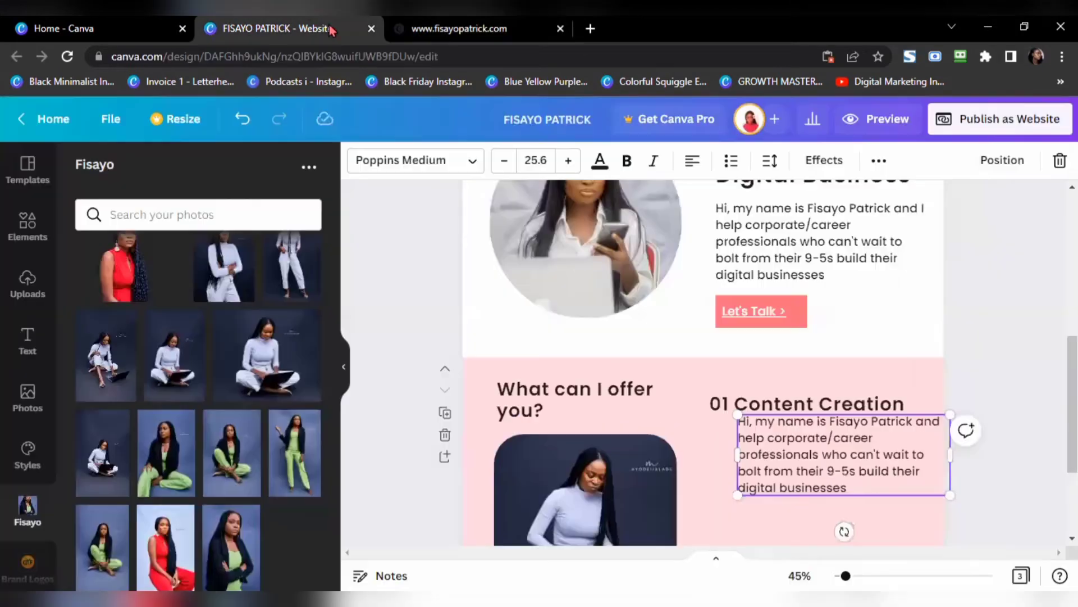
Step: Replace the copied paragraph's text with the Content Creation description
double_click(811, 456)
key(ctrl+a)
key(ctrl+v)
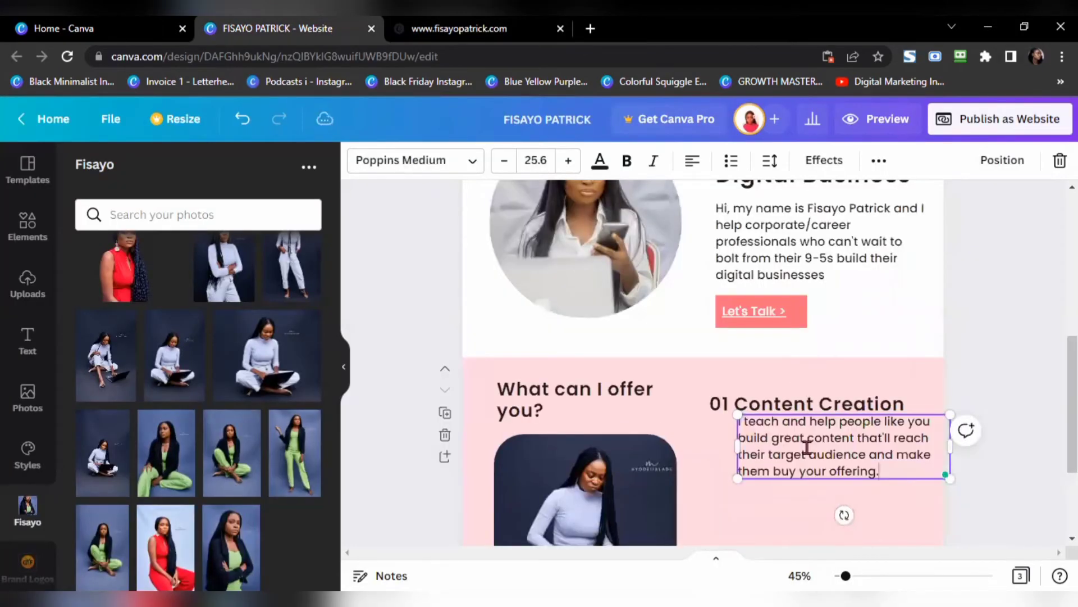
click(1000, 300)
scroll(991, 300, down, 3)
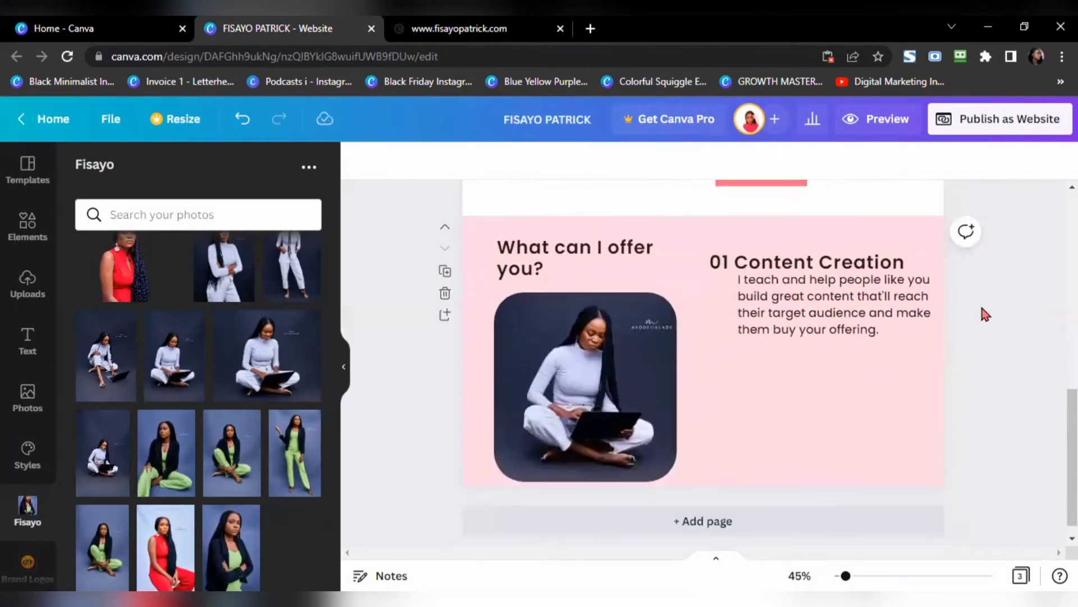
drag(816, 286, 816, 287)
click(827, 250)
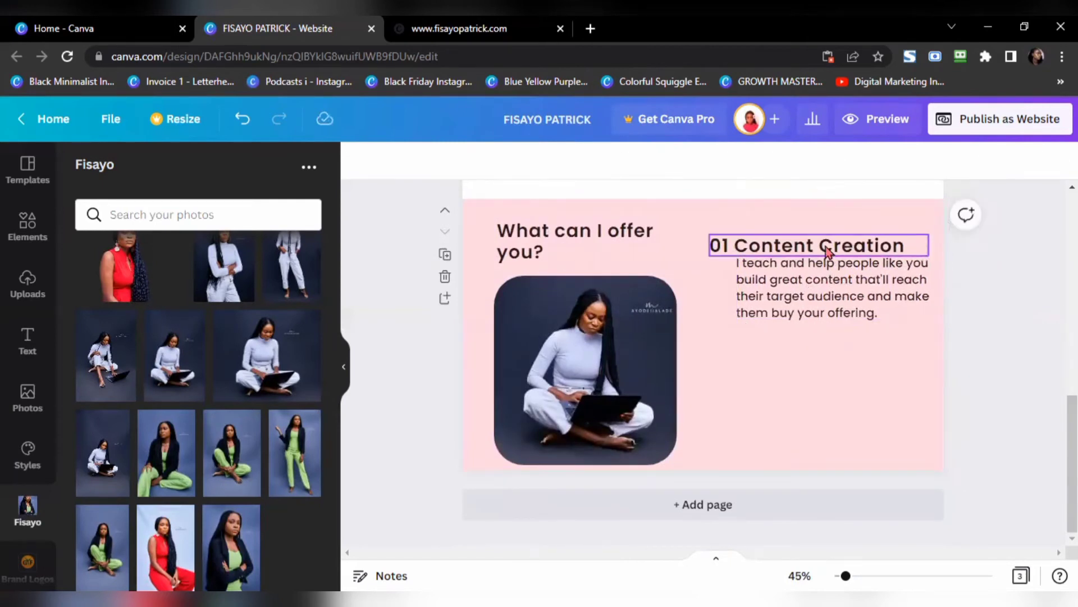
Step: Duplicate the 01 heading below the paragraph and retype it as '02 Website Development'
key(ctrl+d)
drag(827, 250, 821, 350)
click(450, 28)
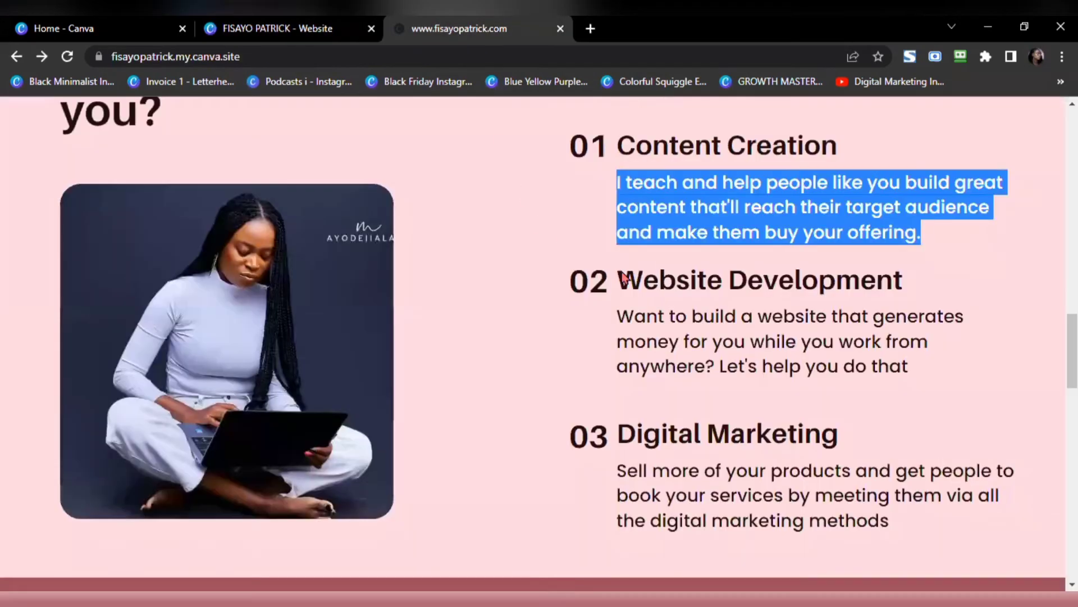
click(274, 27)
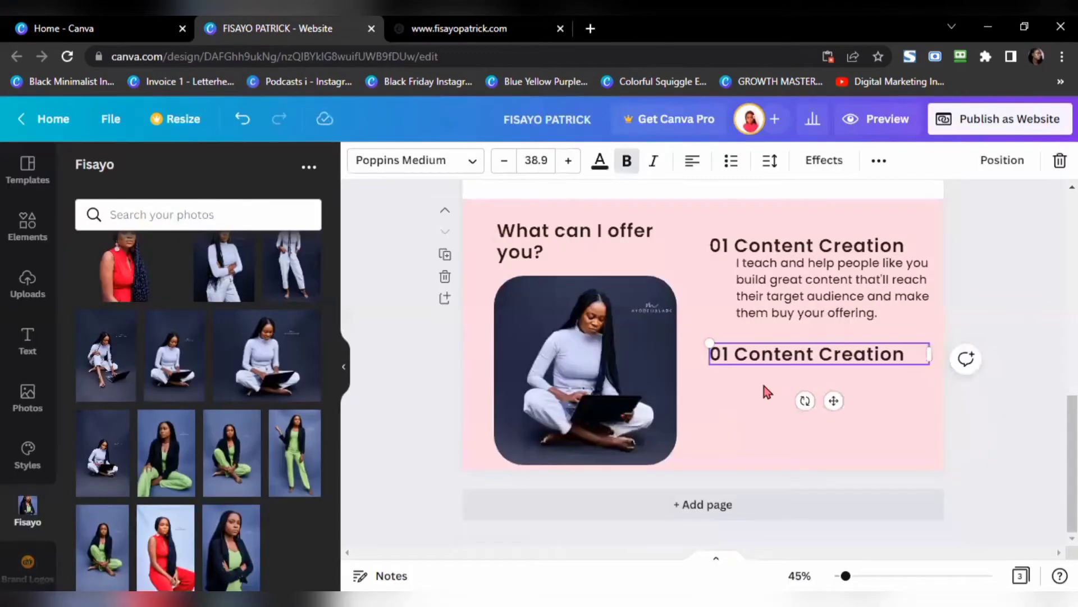
triple_click(767, 355)
text(0)
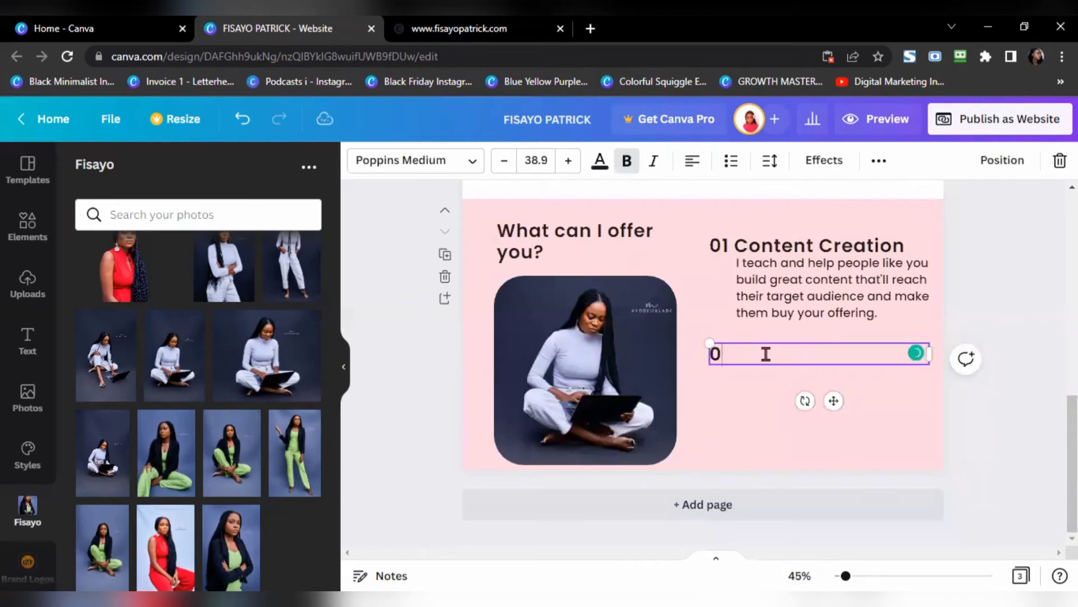
text(2 Website Develop)
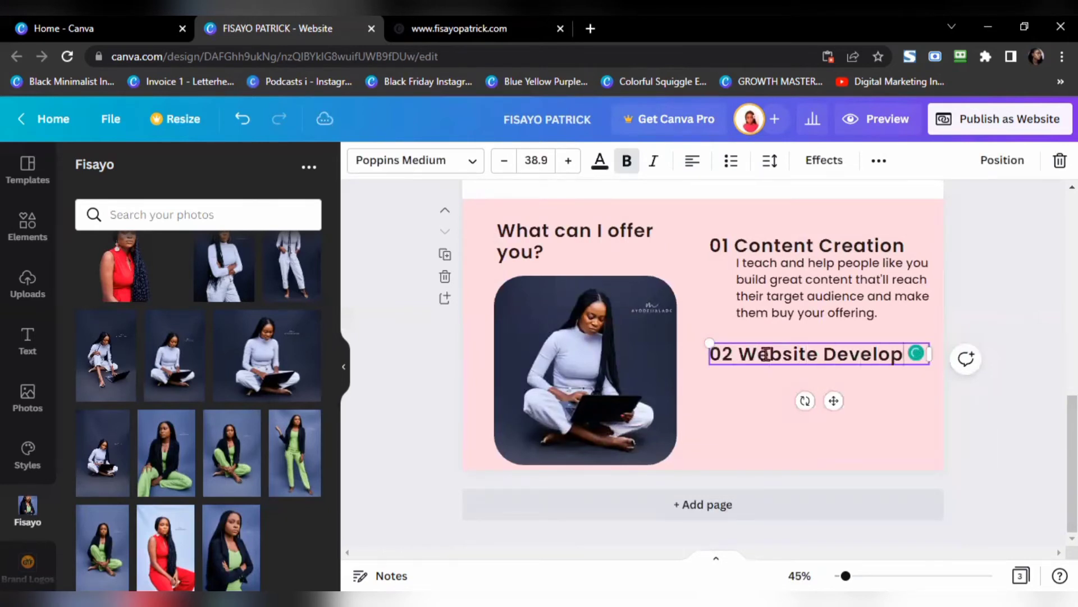
text(ment)
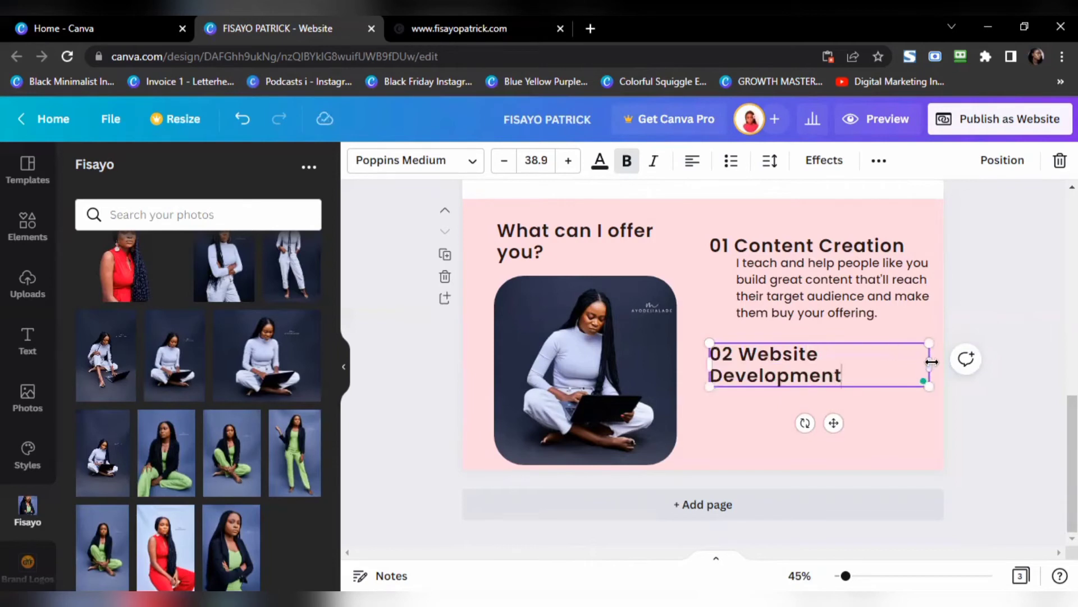
Step: Resize and align the 02 heading, then duplicate the paragraph beneath it
drag(955, 359, 962, 355)
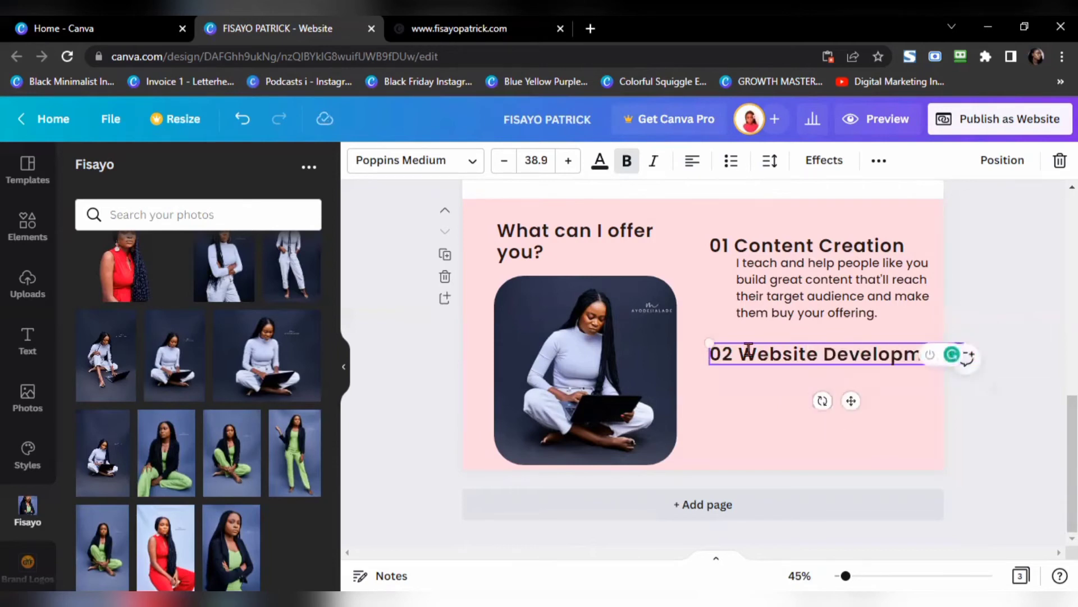
drag(724, 344, 746, 346)
drag(841, 355, 807, 356)
drag(799, 298, 806, 397)
key(ctrl+d)
Step: Replace the duplicated paragraph with the live site's Website Development description
click(456, 35)
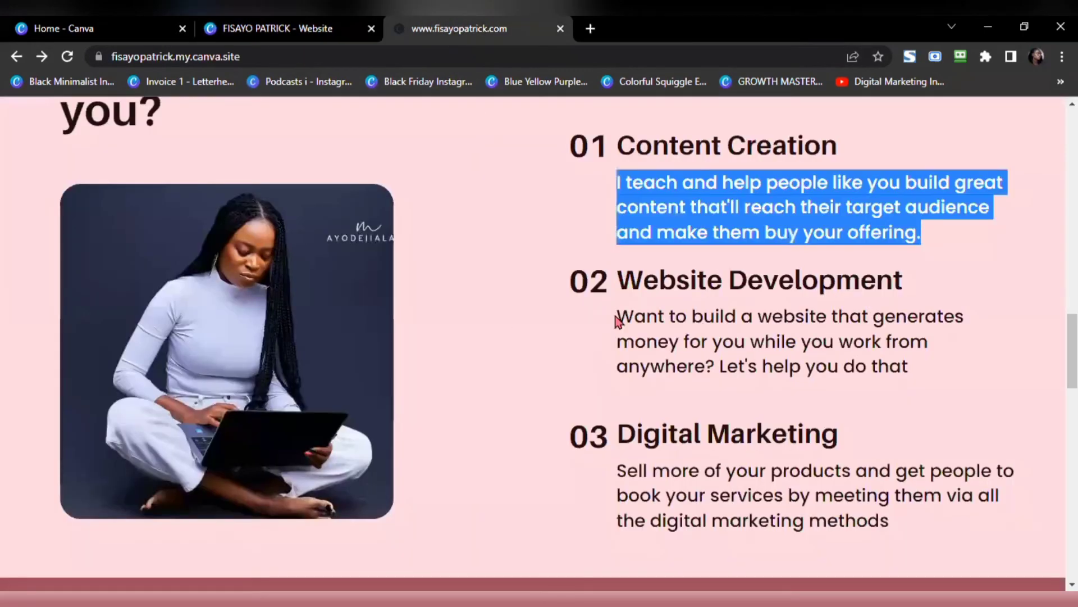
drag(617, 318, 910, 369)
key(ctrl+c)
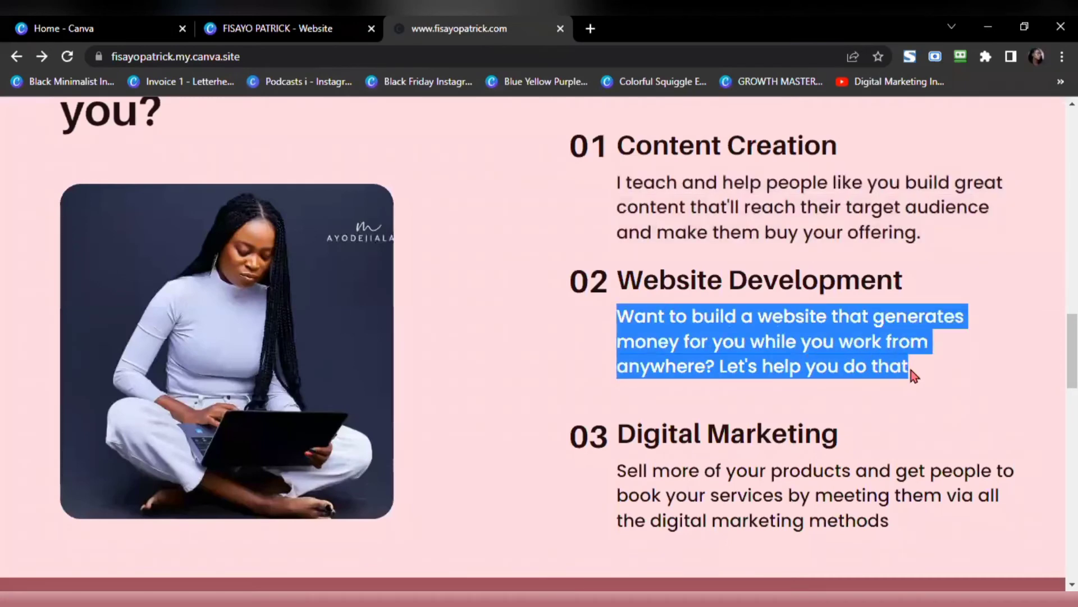
click(337, 28)
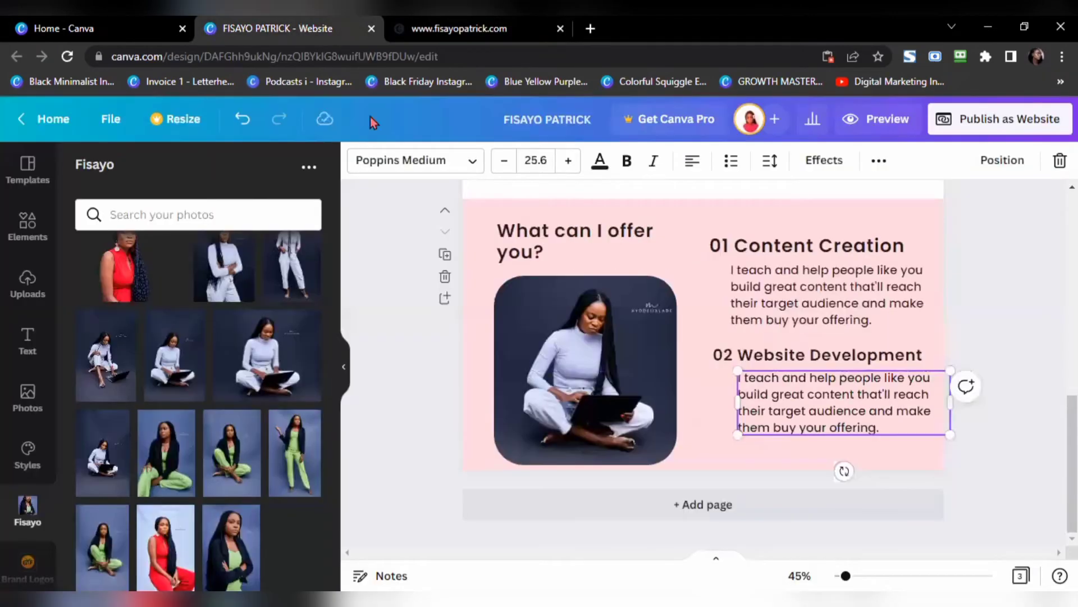
double_click(772, 415)
key(ctrl+a)
key(ctrl+v)
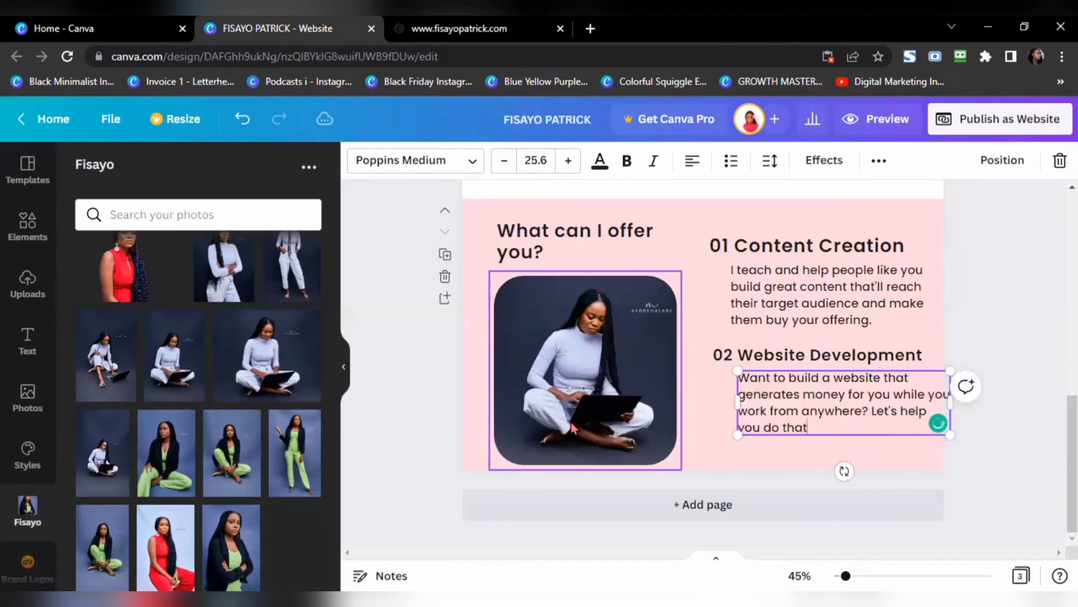
click(837, 456)
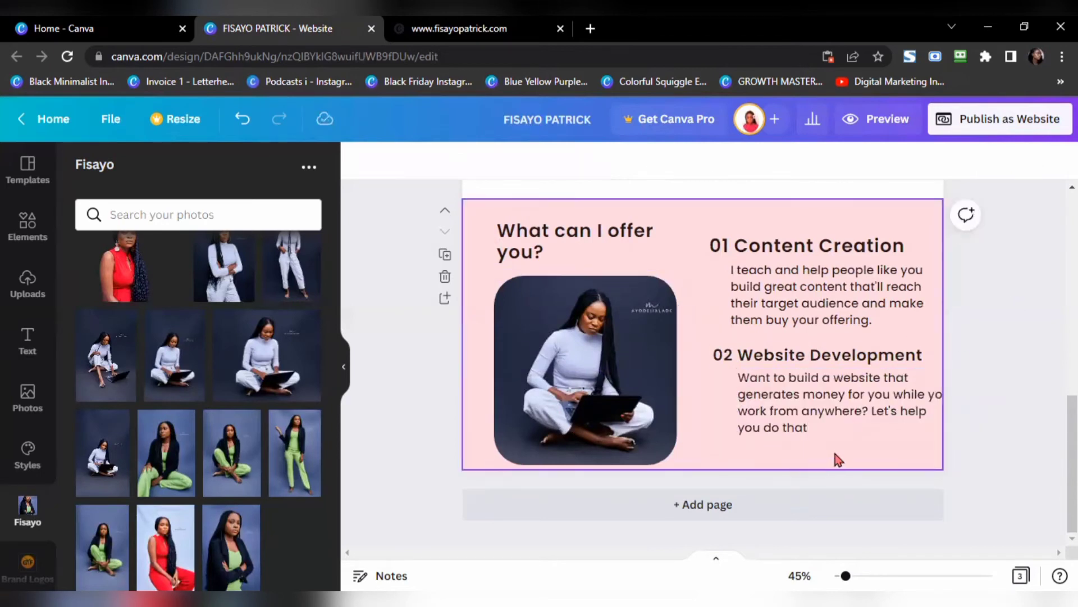
Step: Shrink both service blocks together, recentre them beside the photo, and copy the 02 heading below
drag(989, 445, 705, 229)
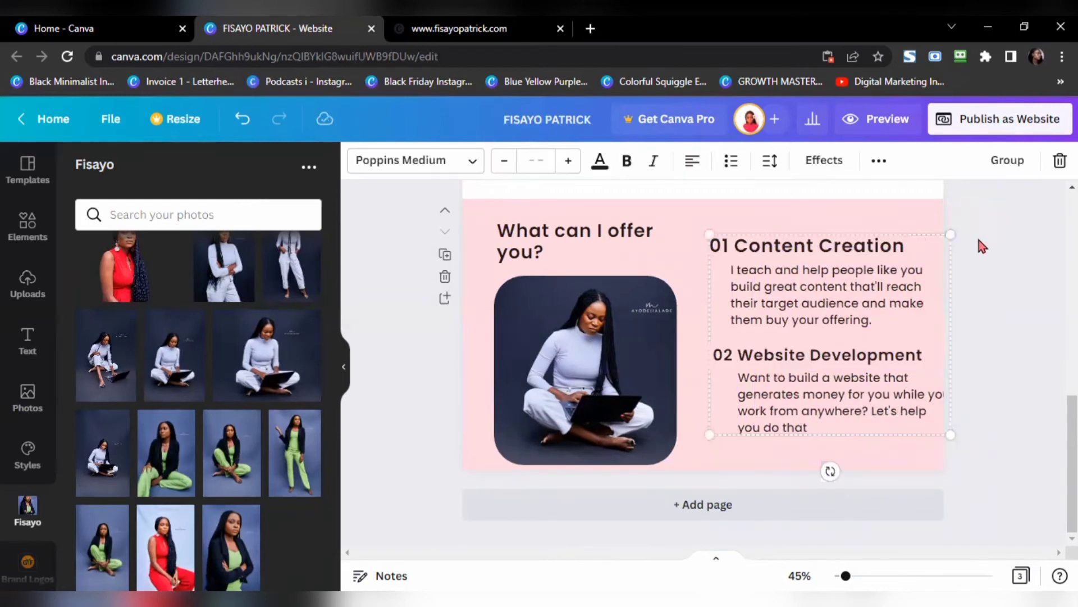
drag(948, 234, 910, 270)
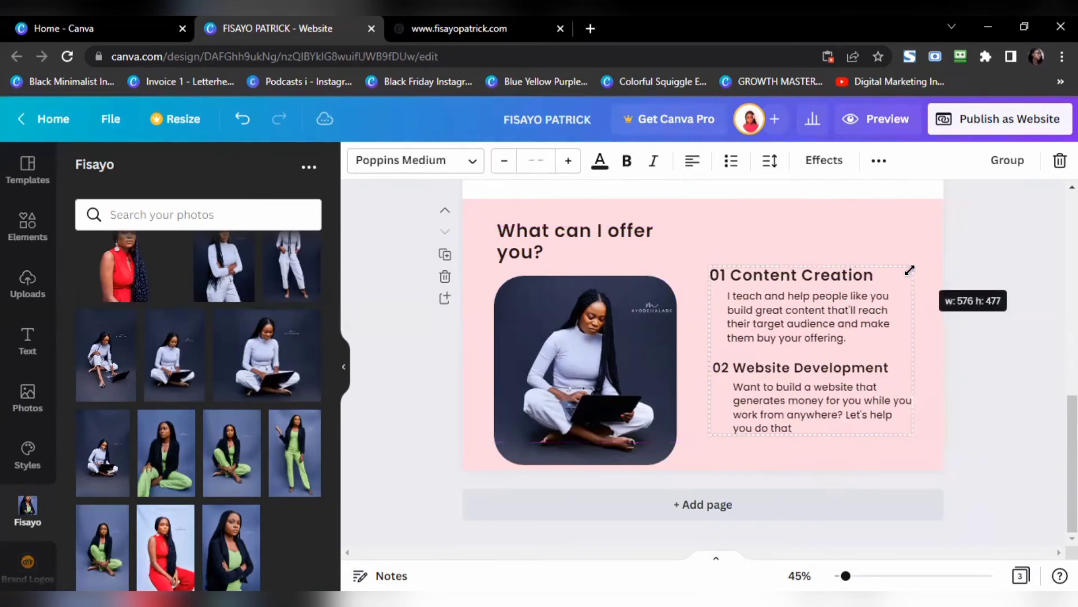
drag(800, 323, 814, 277)
click(484, 29)
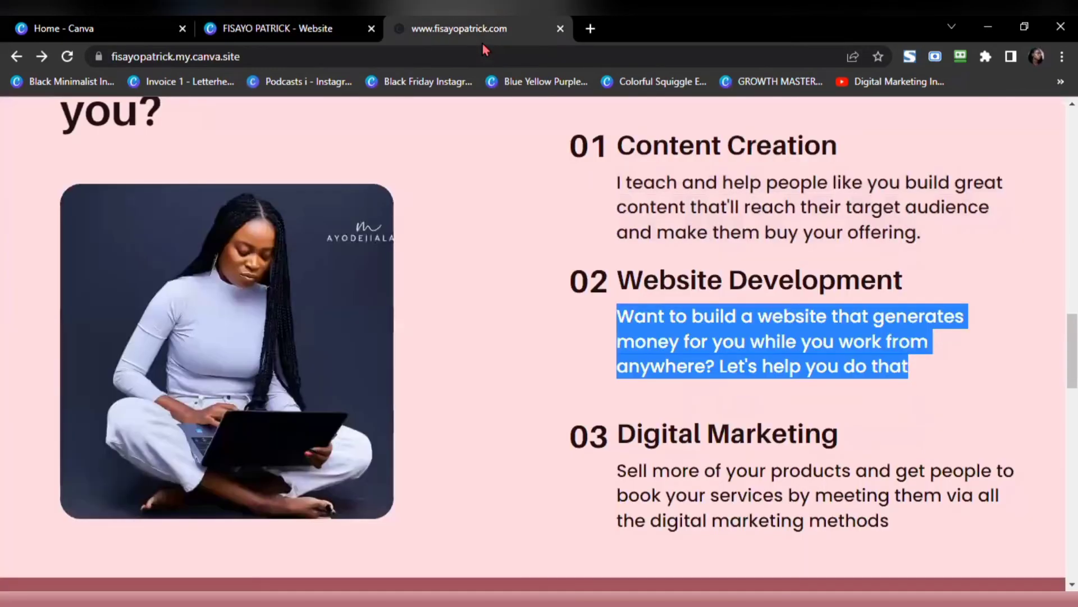
click(310, 25)
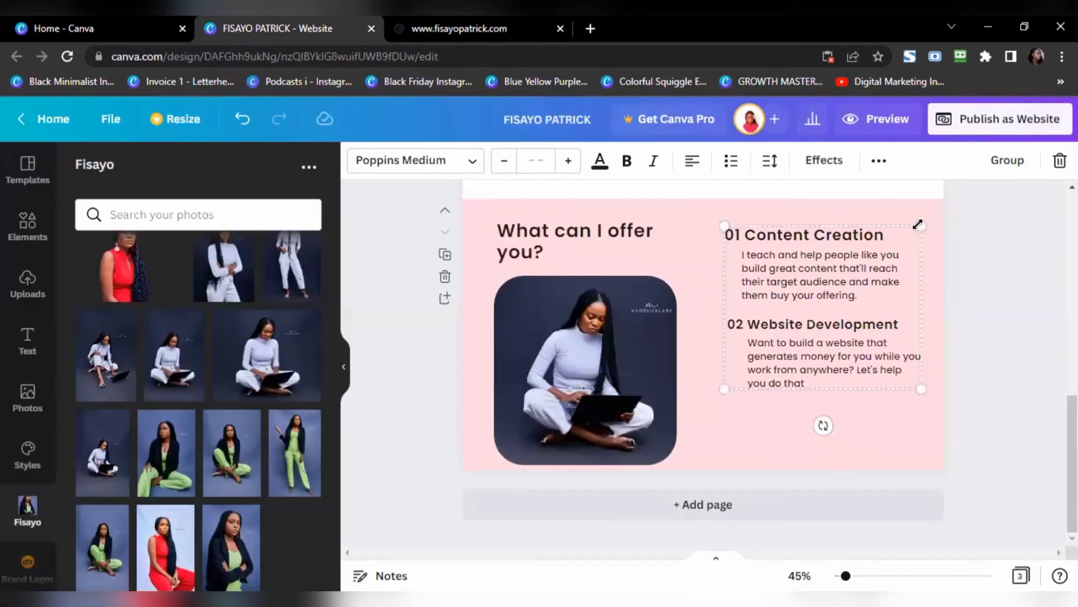
drag(910, 232, 903, 242)
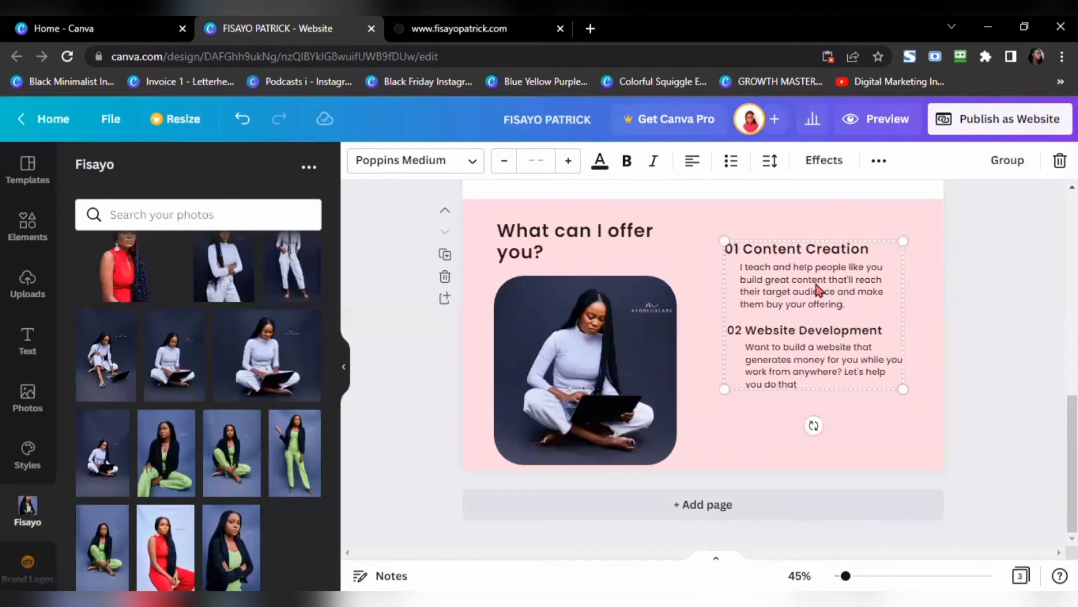
drag(822, 291, 823, 285)
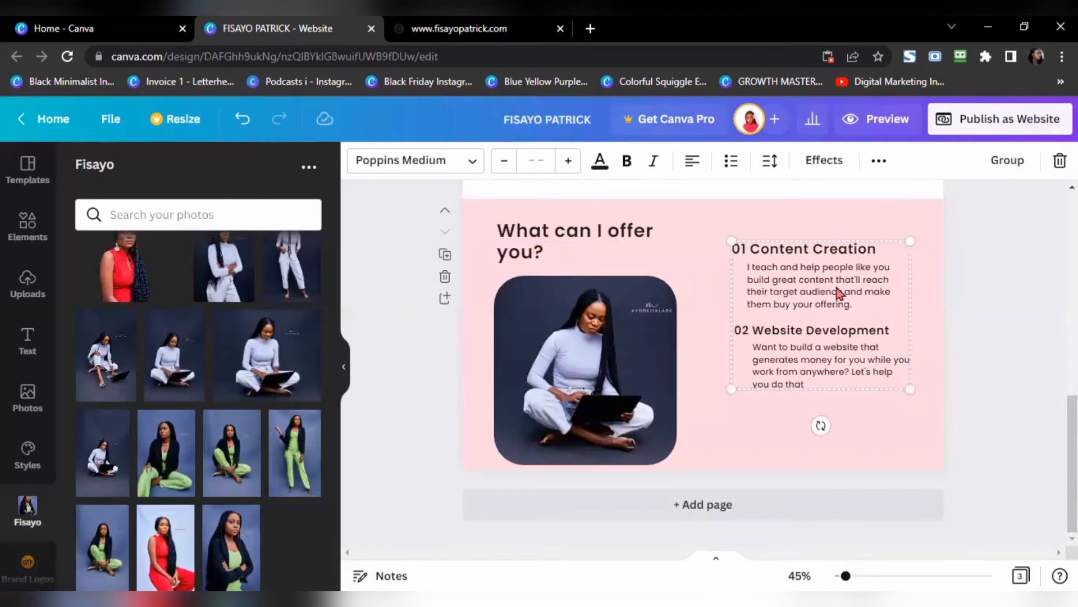
click(1016, 310)
click(815, 329)
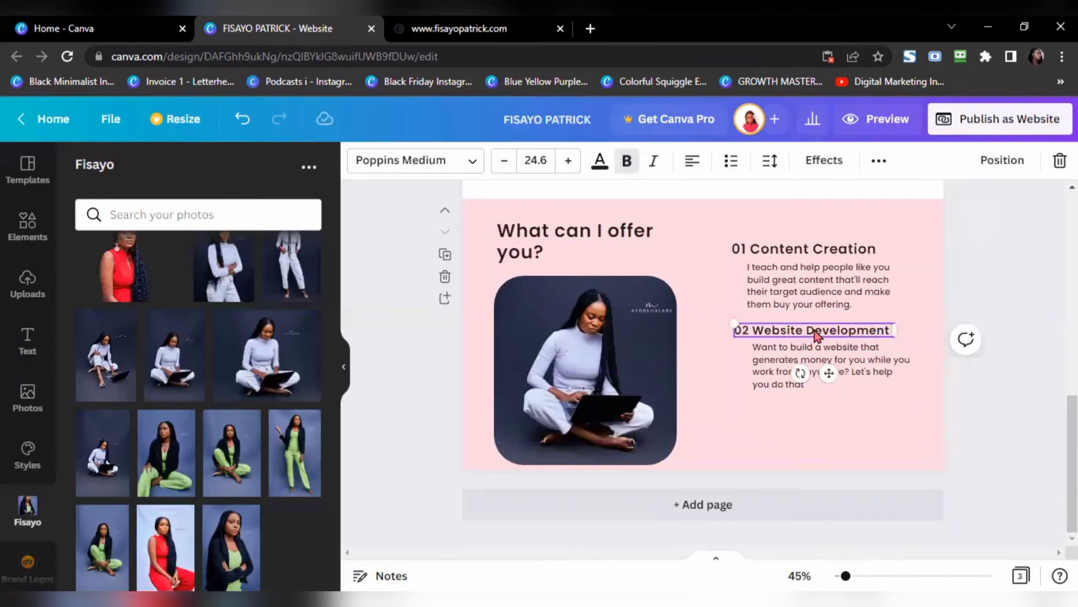
drag(814, 329, 811, 397)
Step: Retype the heading copy as '03 Digital Marketing' and space it evenly below
click(522, 30)
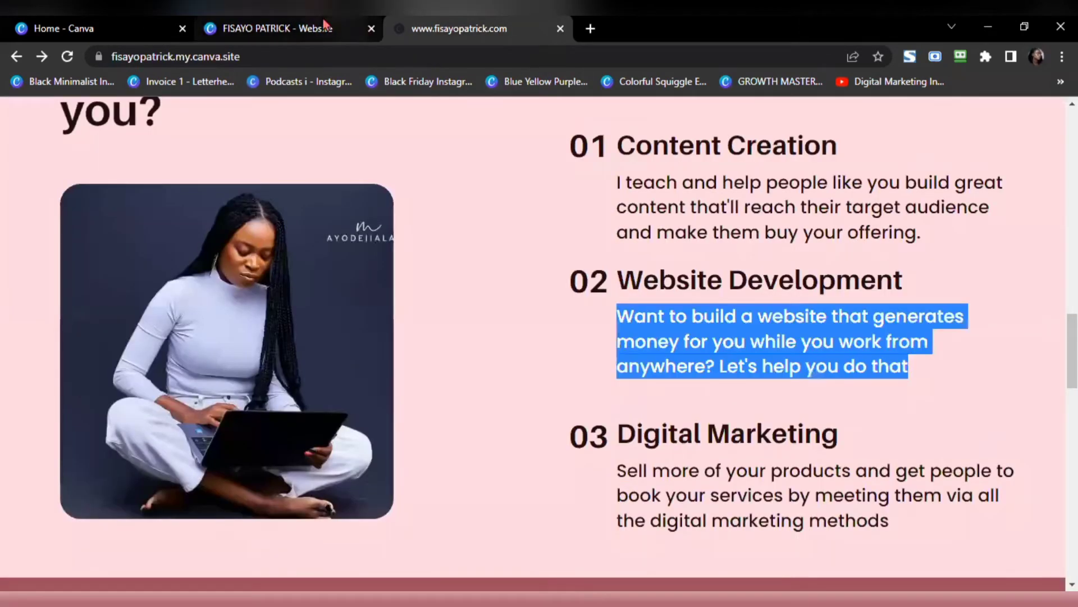
click(281, 28)
triple_click(809, 403)
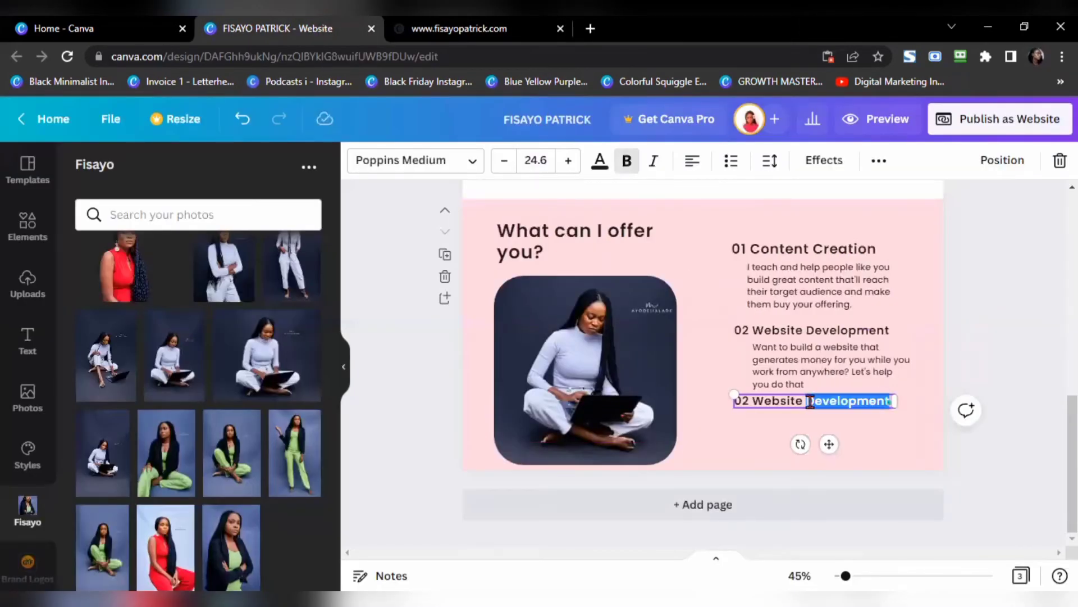
text(03 Digital Marketing)
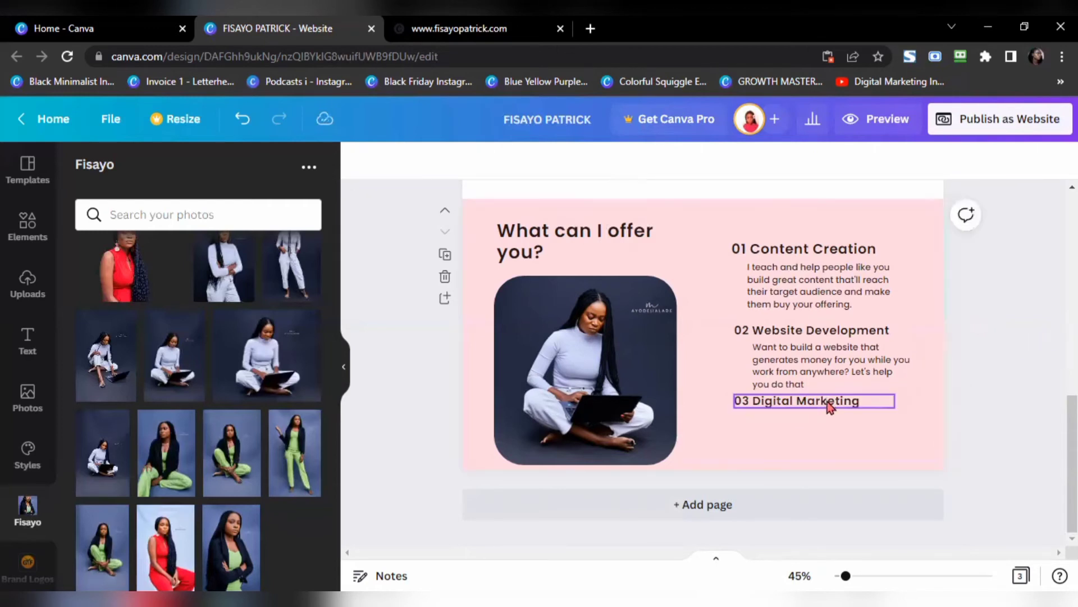
drag(826, 400, 824, 441)
Step: Duplicate the paragraph and paste in the live site's Digital Marketing description
click(833, 376)
key(ctrl+d)
key(ctrl+Tab)
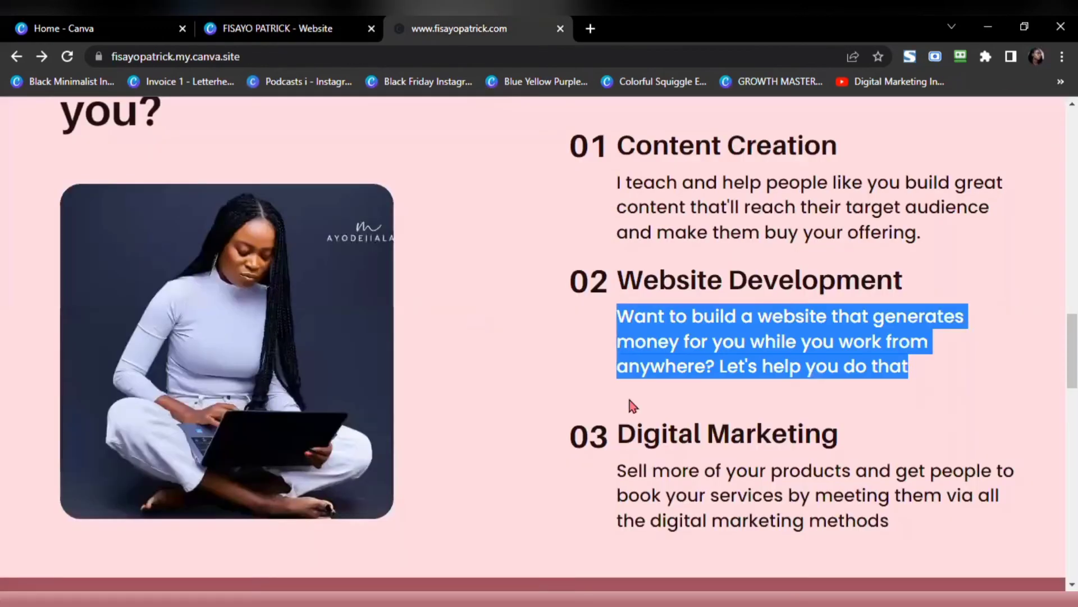
triple_click(678, 483)
key(ctrl+c)
click(300, 27)
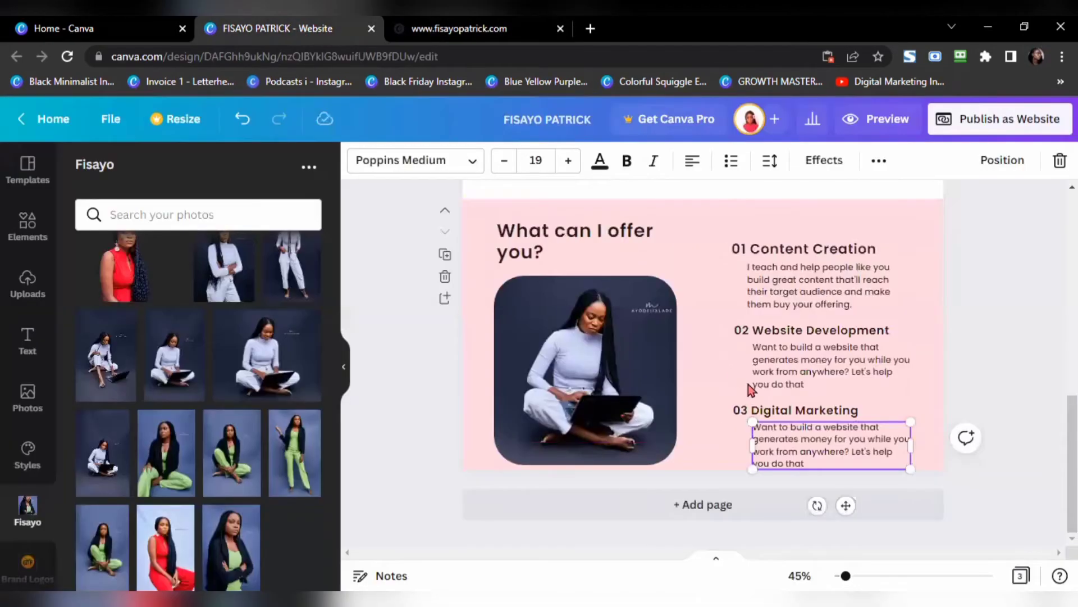
double_click(811, 452)
key(ctrl+a)
key(ctrl+v)
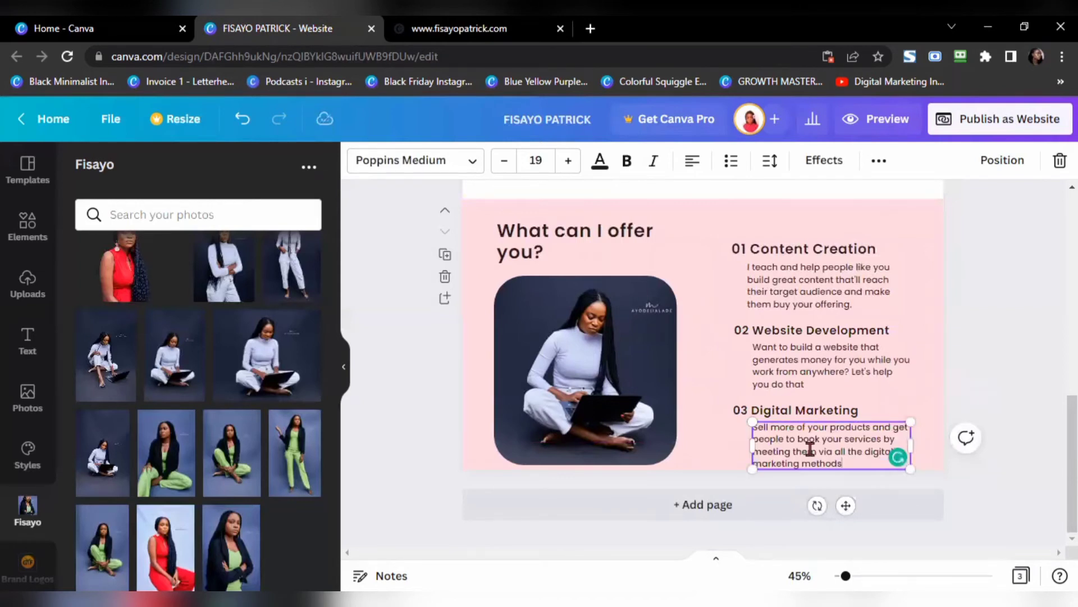
click(989, 368)
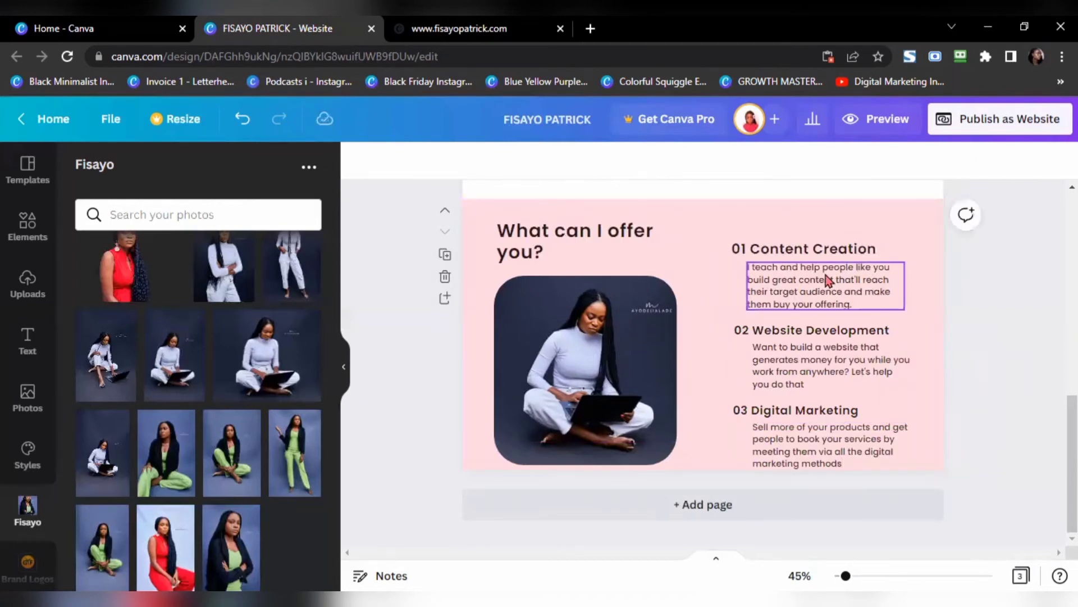
Step: Nudge the 01, 02 and 03 headings and descriptions so each description sits under its heading
drag(789, 249, 793, 238)
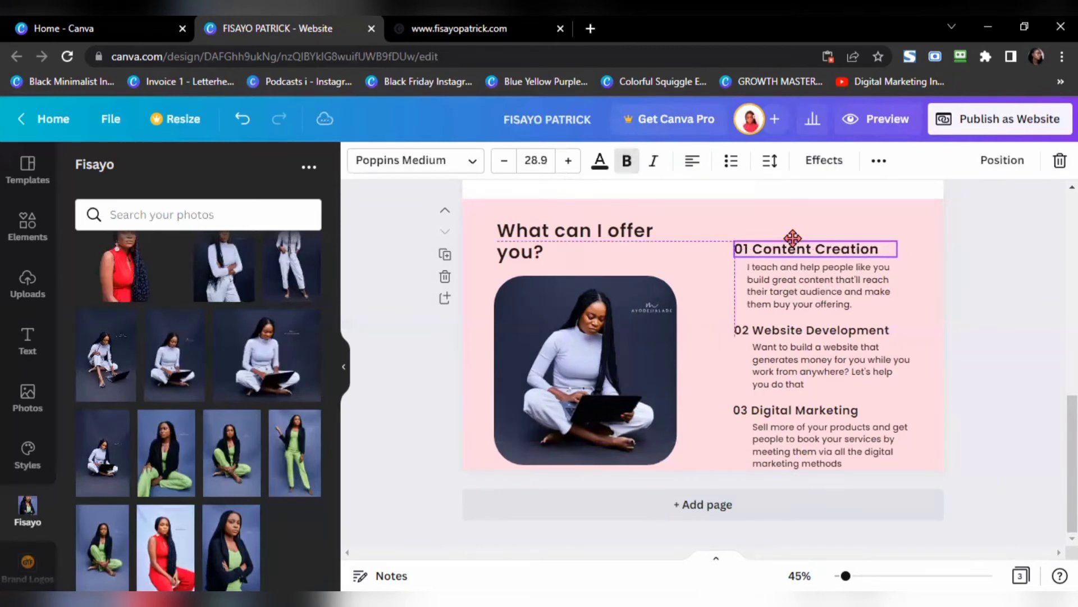
drag(789, 279, 792, 276)
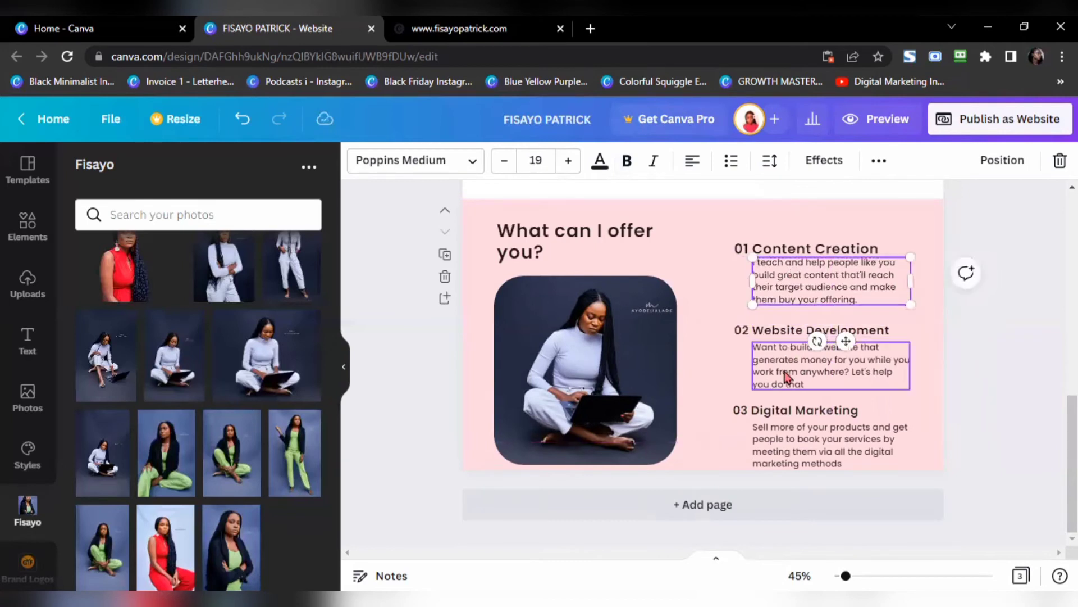
drag(794, 414, 798, 412)
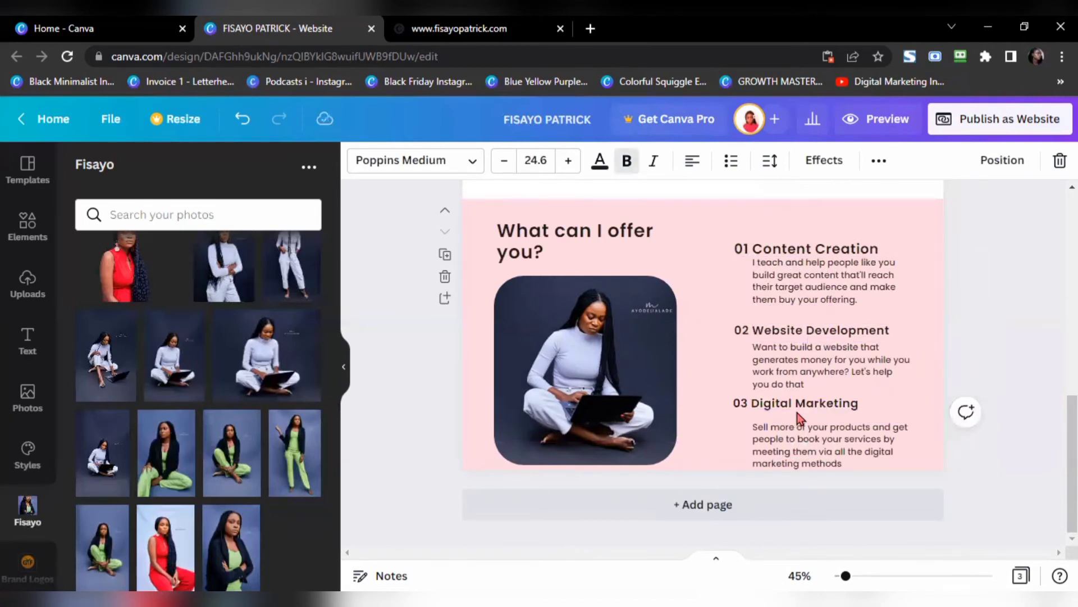
click(884, 447)
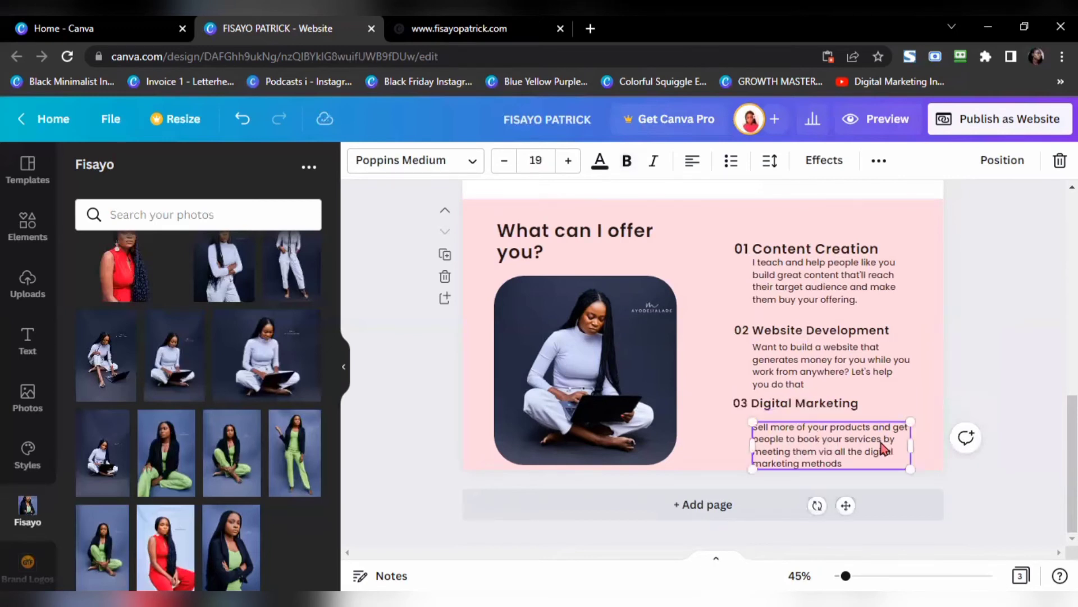
key(shift+Up)
key(shift+Up)
key(shift+Up)
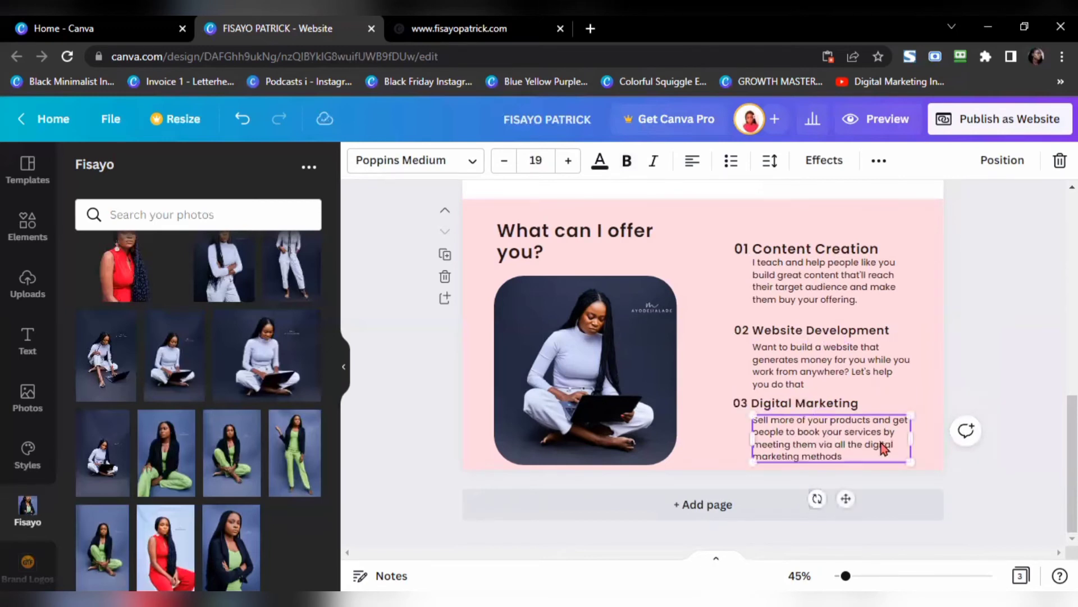
drag(1022, 370, 858, 345)
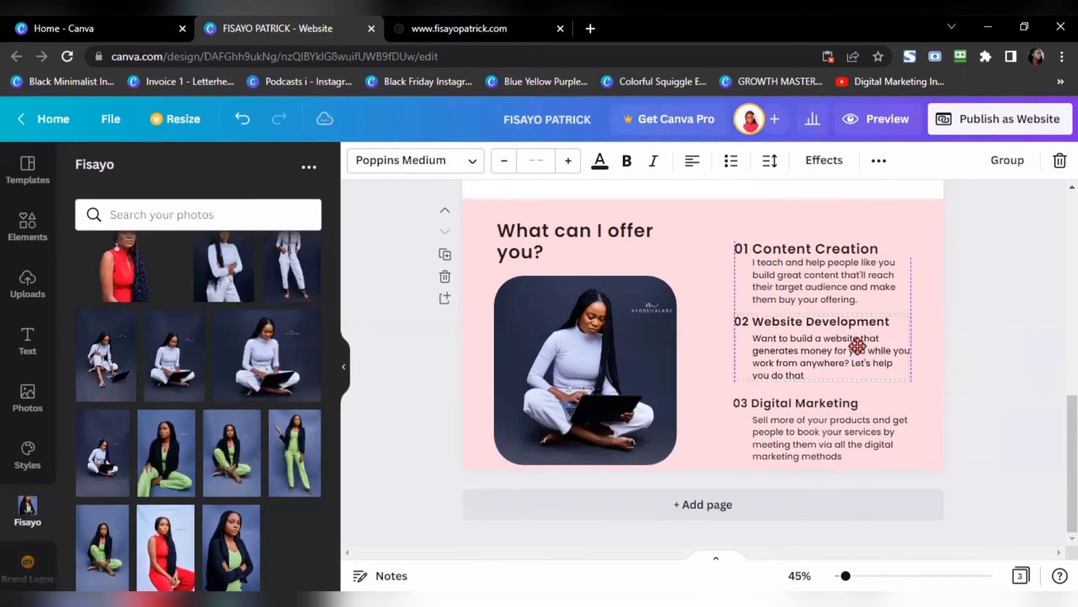
drag(858, 347, 857, 351)
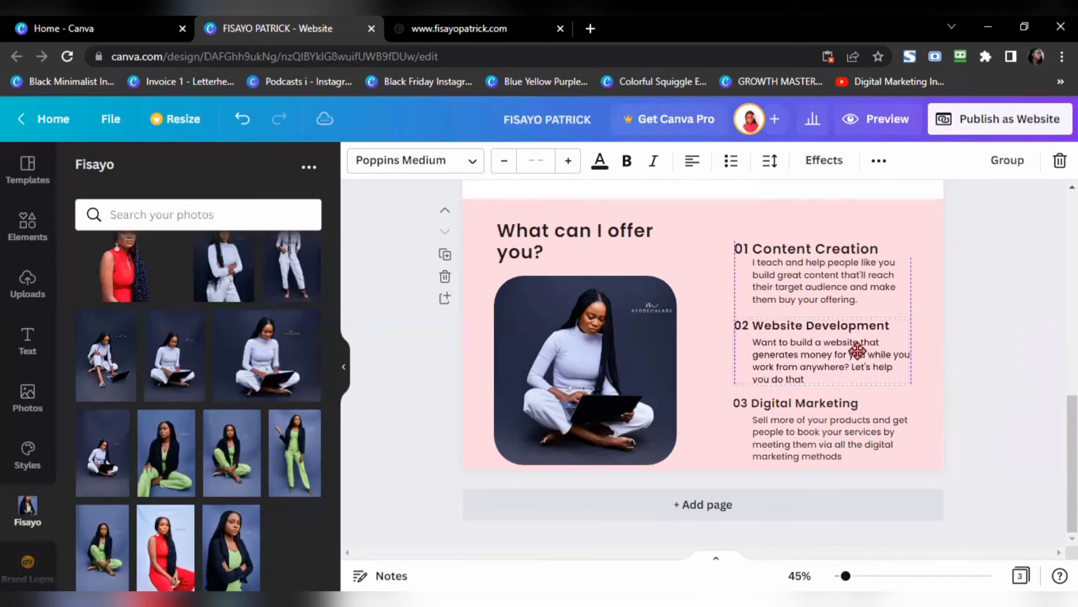
click(1005, 333)
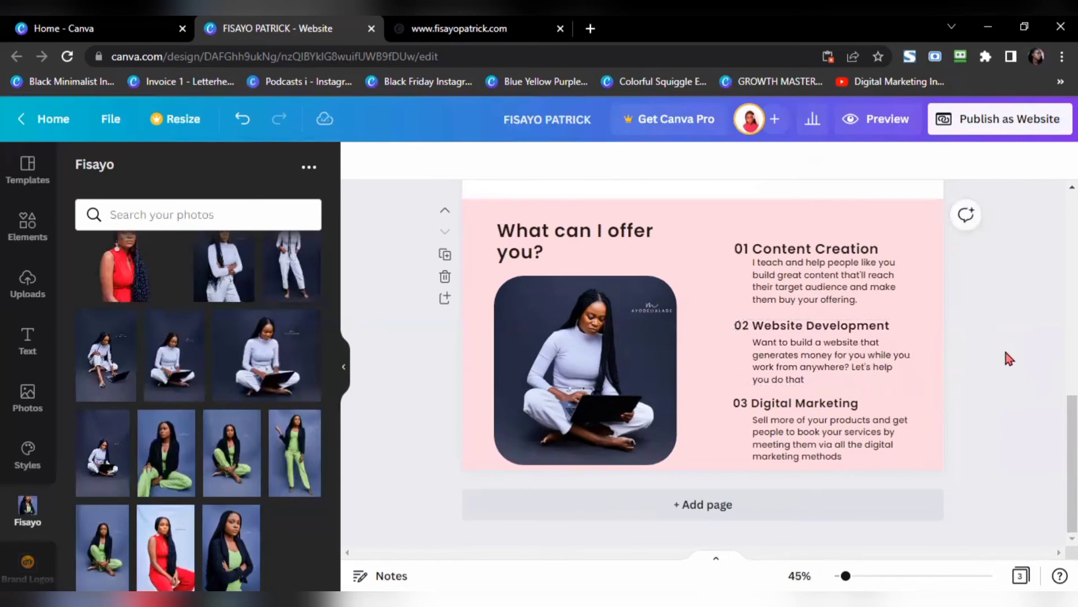
Step: Add a new page after the services page with a #9d505e background
click(444, 28)
scroll(474, 265, down, 1)
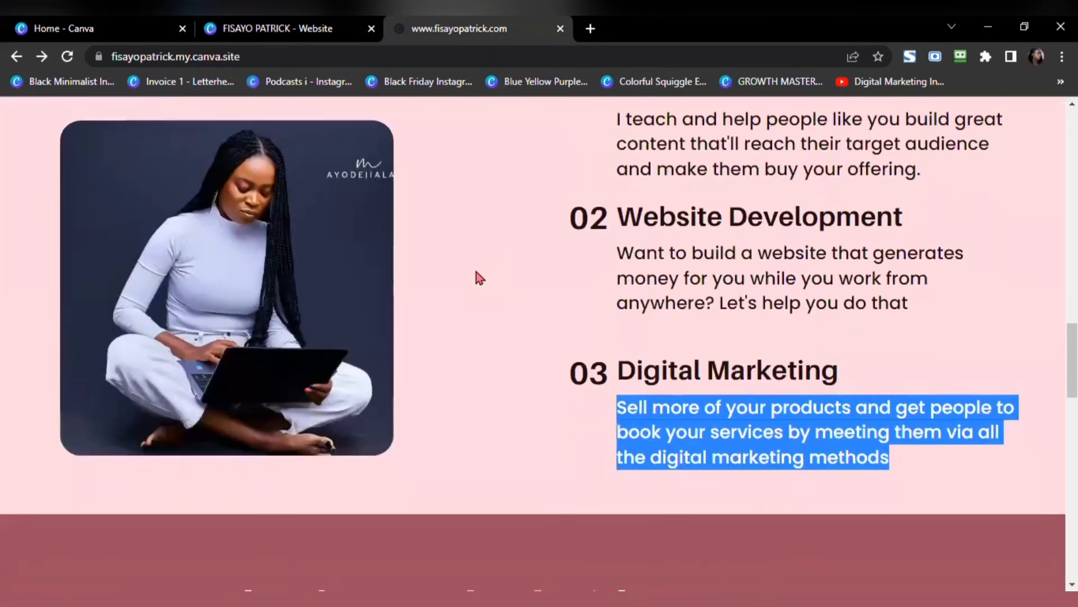
scroll(477, 275, up, 4)
scroll(476, 275, down, 5)
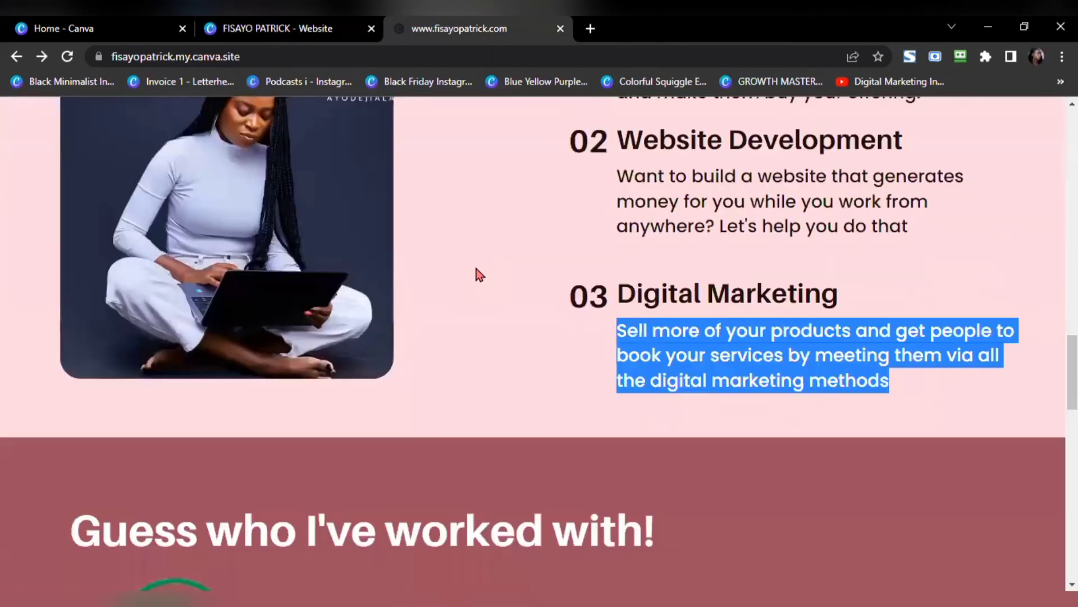
scroll(477, 272, down, 4)
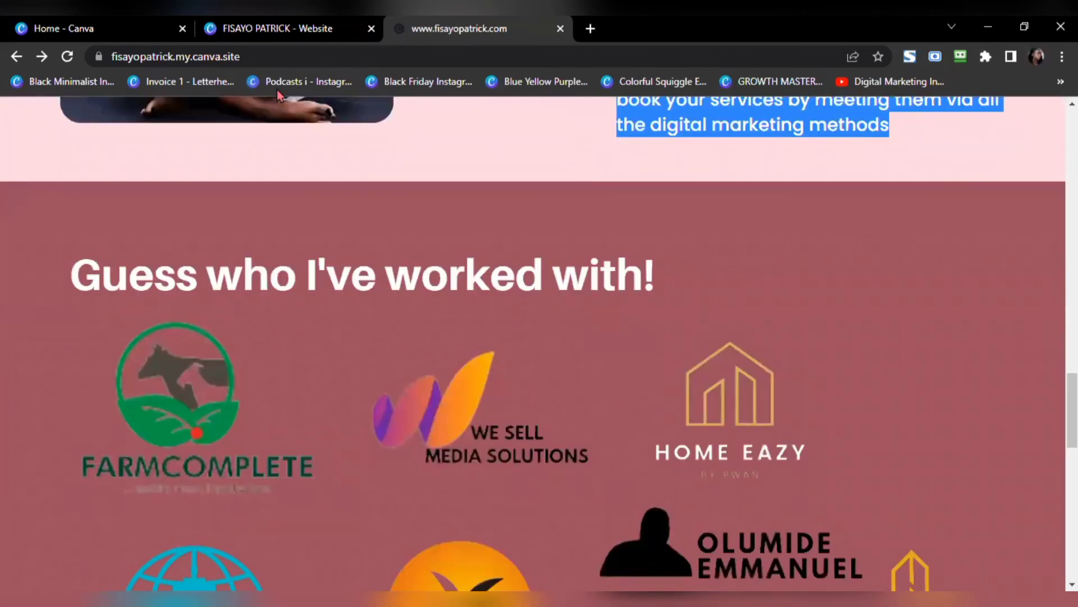
click(261, 29)
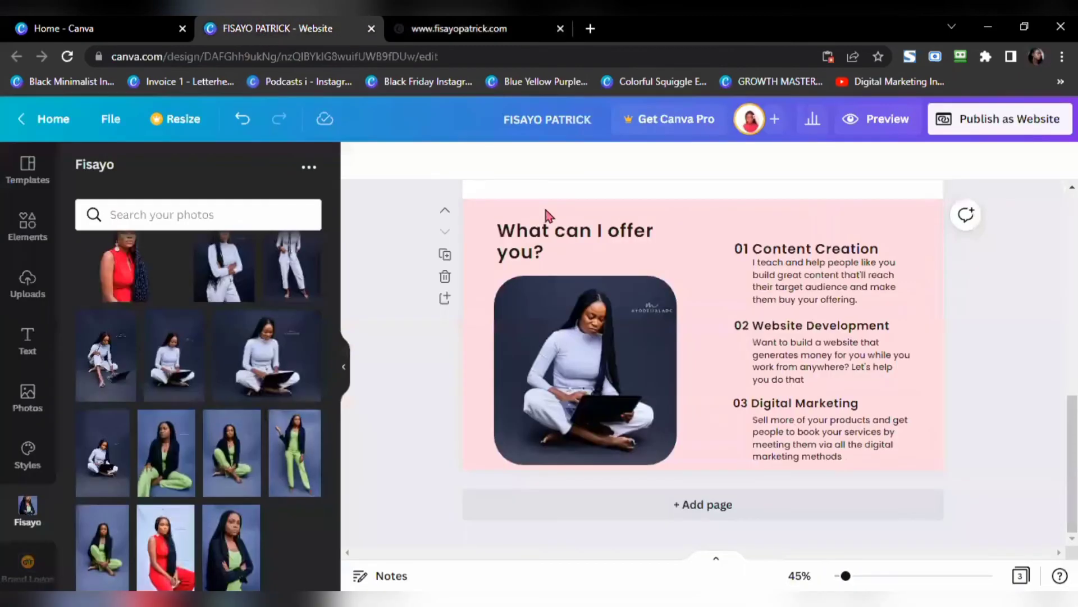
click(714, 505)
click(364, 162)
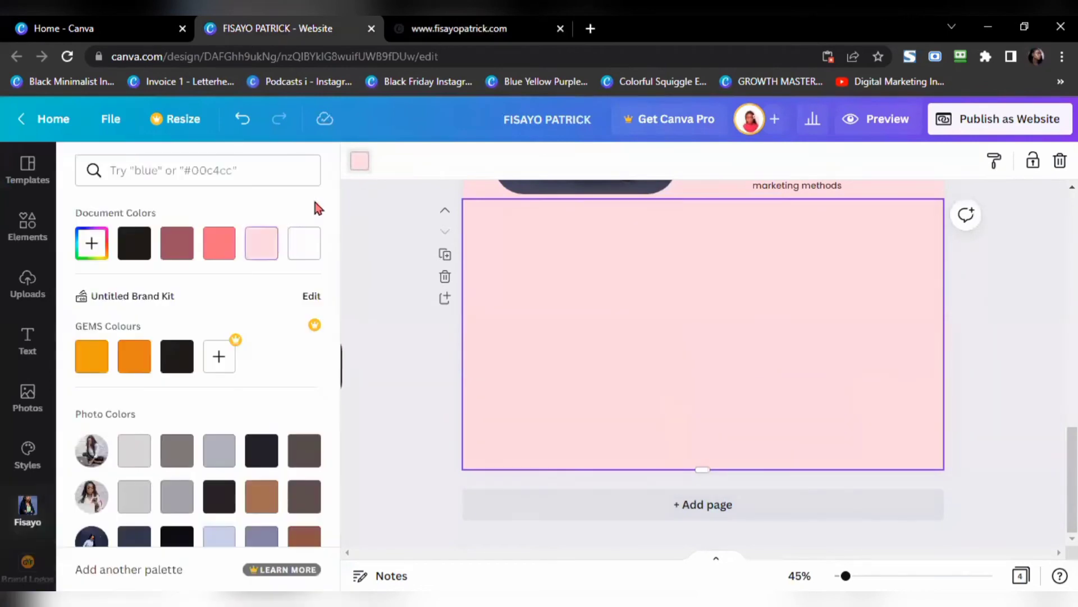
click(188, 254)
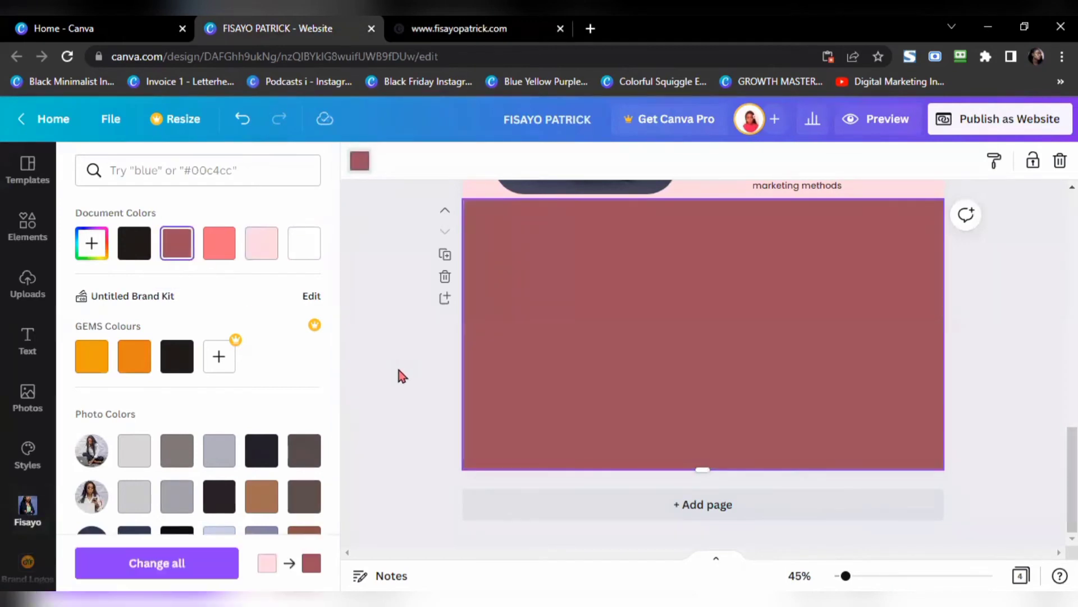
Step: Copy the 'Guess who I've worked with!' heading from the live website
click(484, 33)
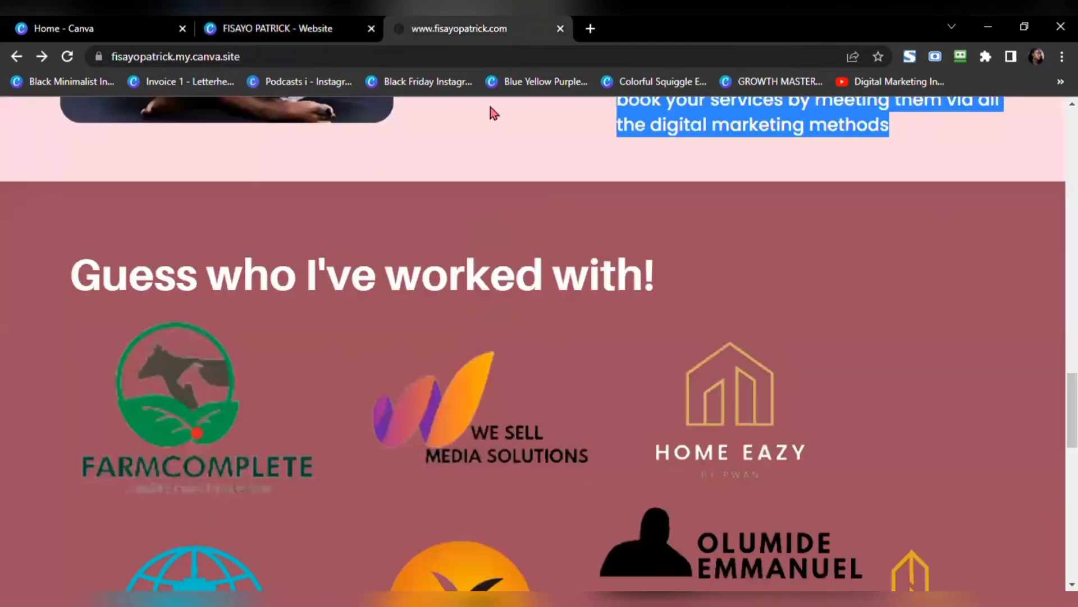
drag(77, 279, 657, 298)
key(ctrl+c)
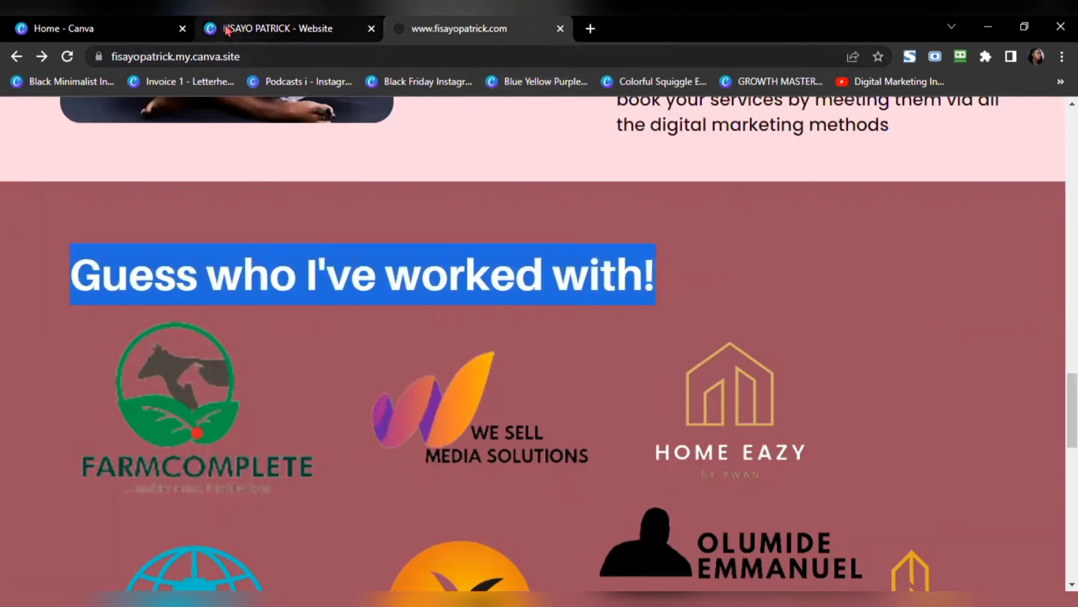
click(265, 33)
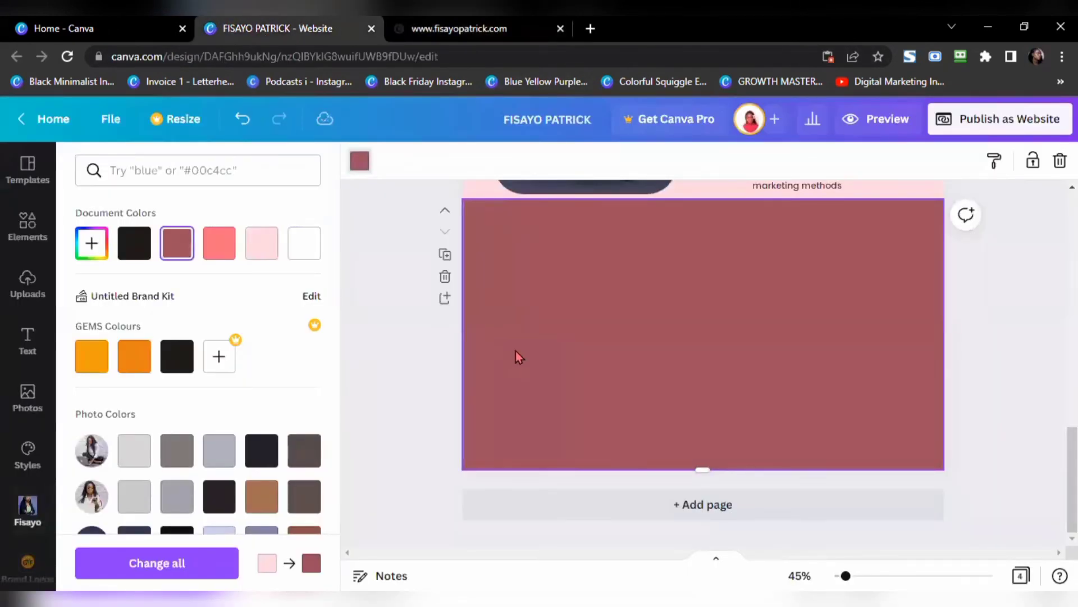
Step: Paste the 'Guess who I've worked with!' heading at size 40.1 and make it white
key(ctrl+v)
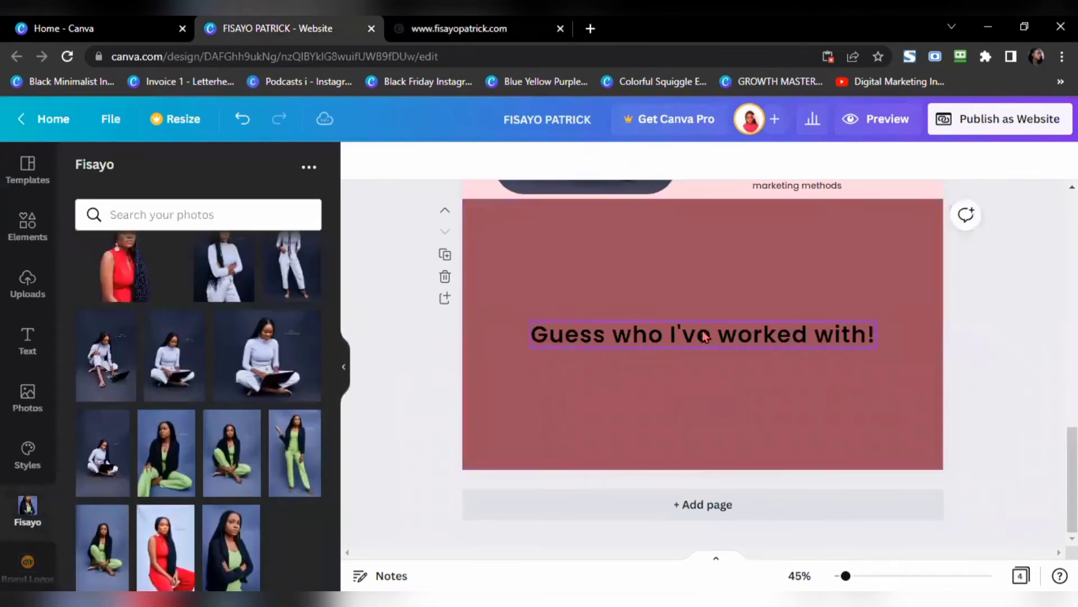
drag(879, 321, 816, 326)
click(488, 31)
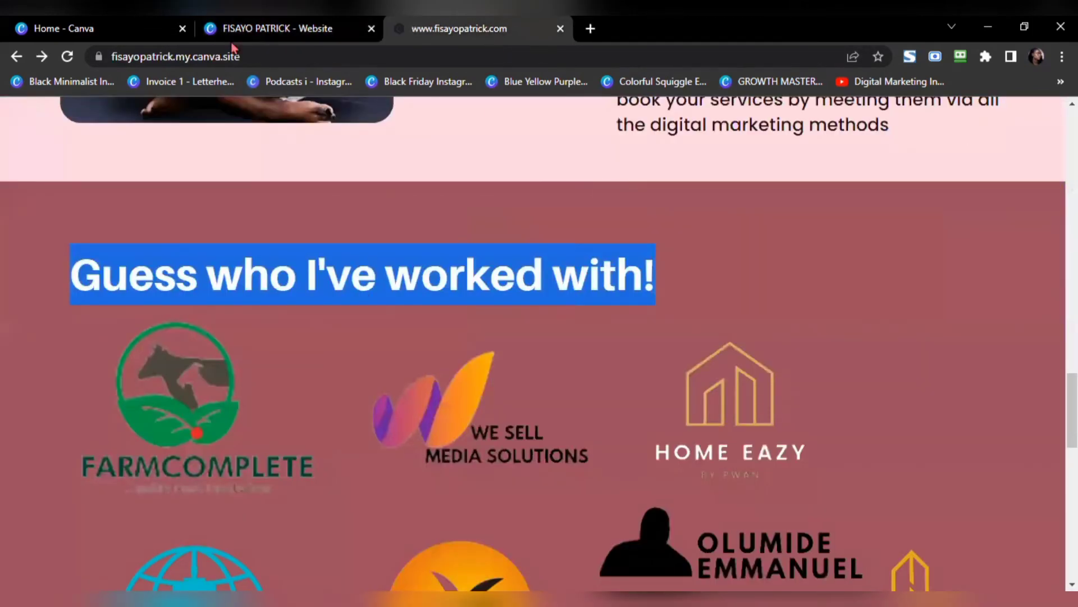
click(259, 28)
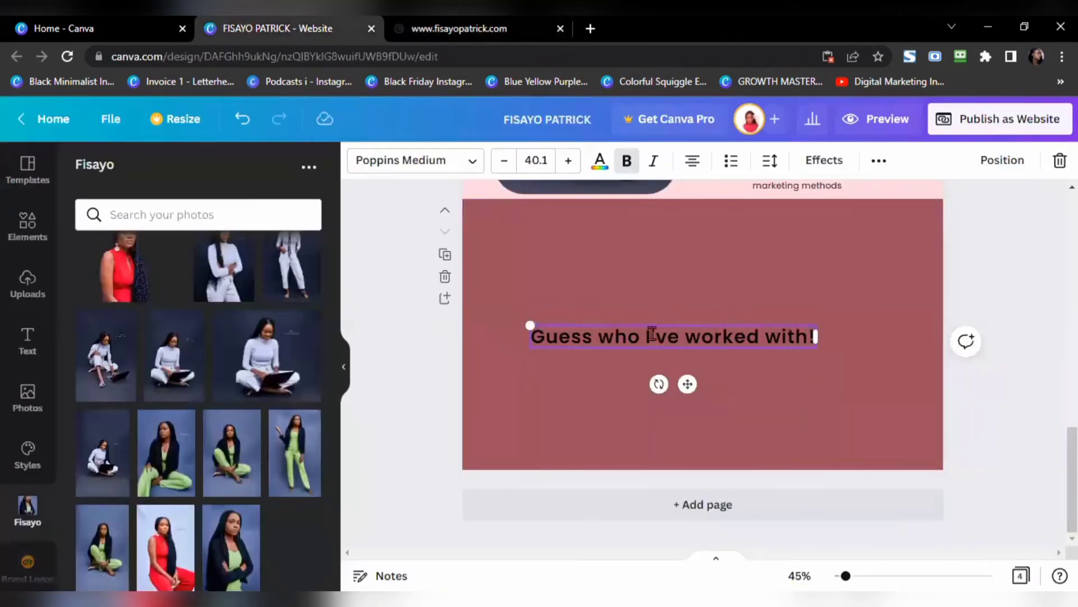
double_click(651, 334)
click(600, 162)
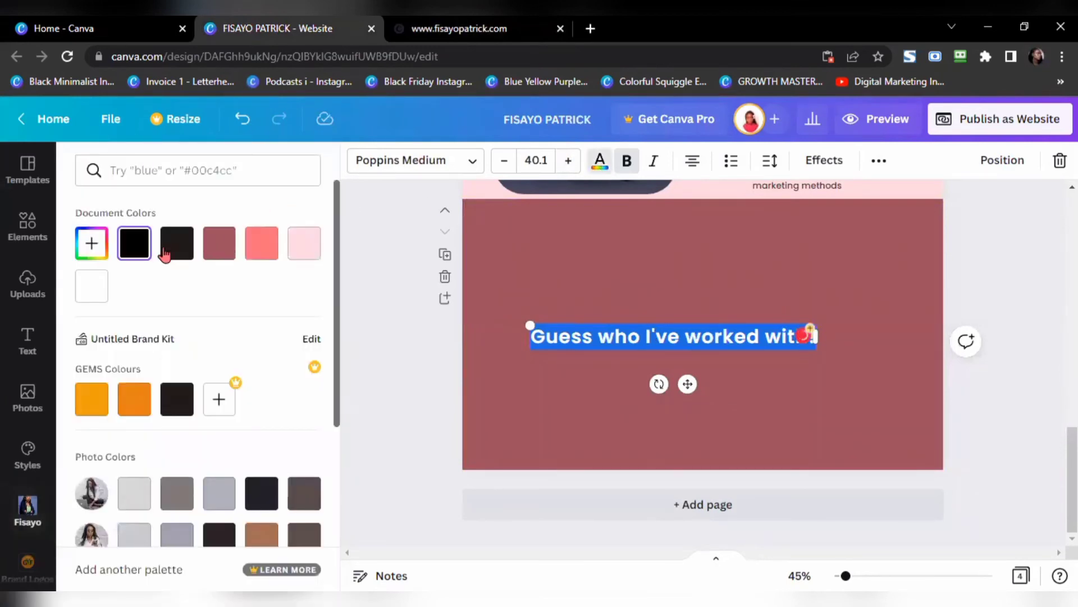
click(91, 285)
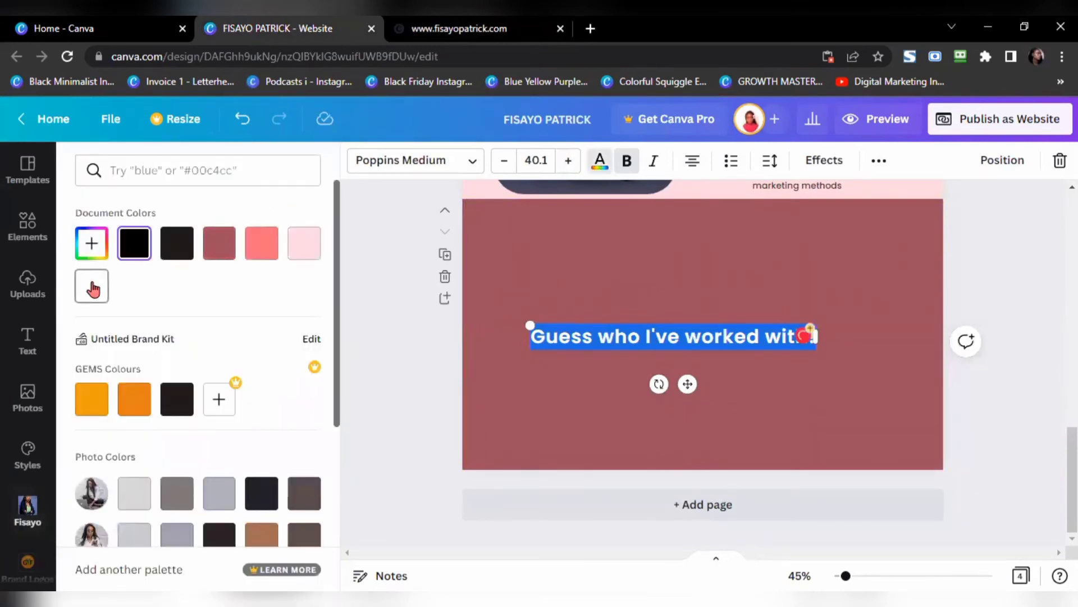
click(423, 376)
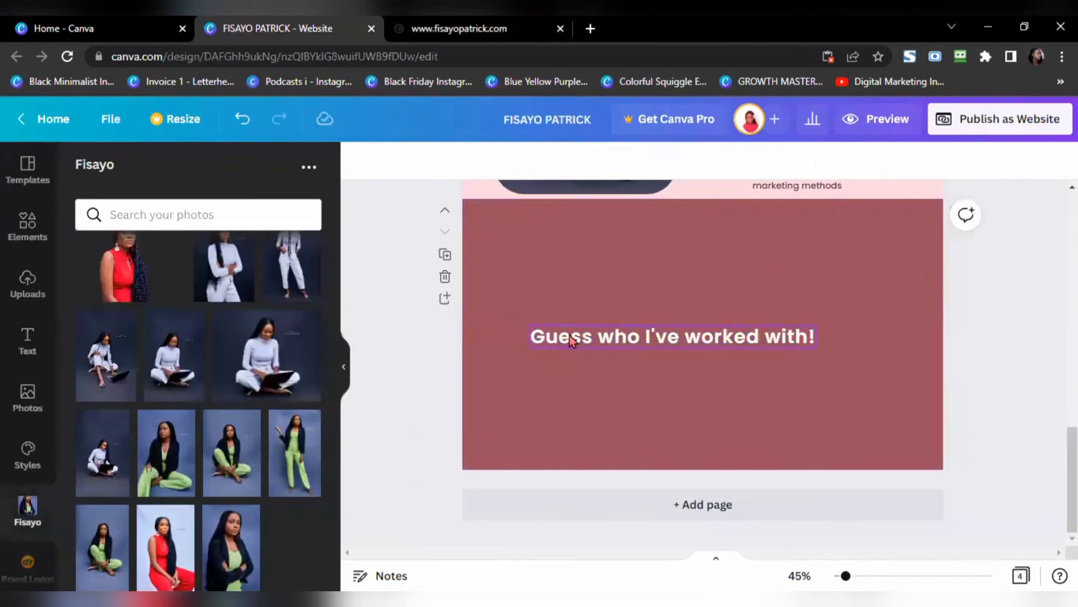
Step: Position the heading near the page's top-left, matching the live site
drag(570, 335, 545, 236)
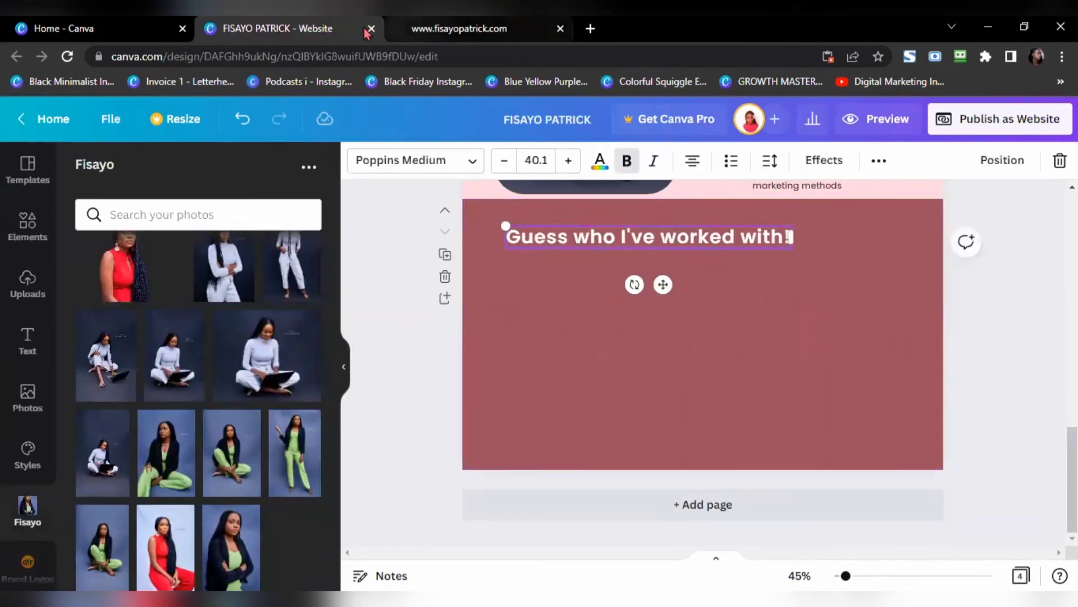
key(ctrl+Tab)
click(308, 278)
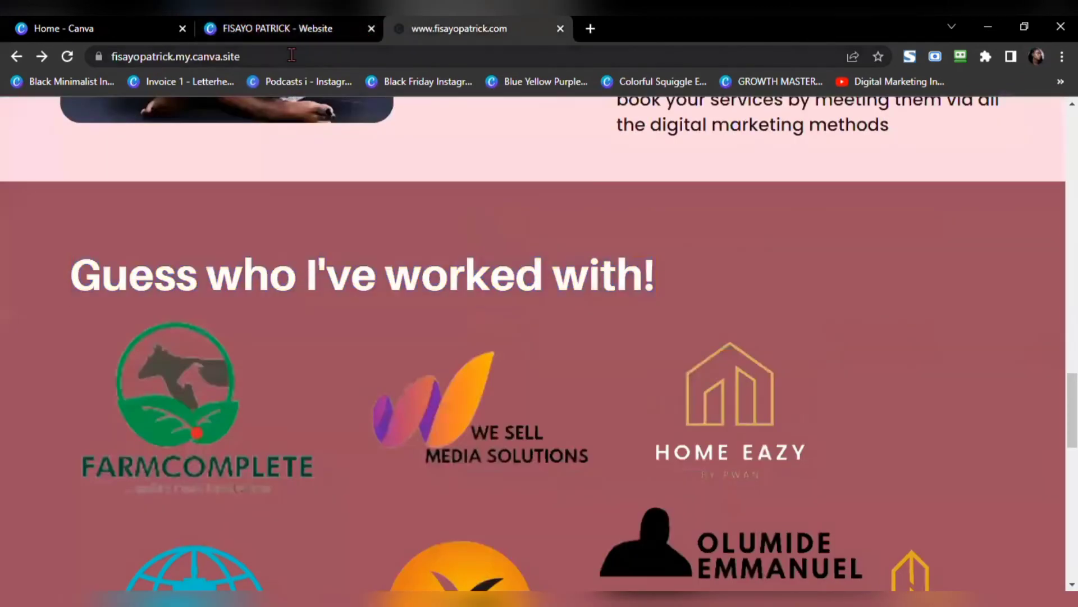
click(306, 28)
drag(609, 239, 606, 247)
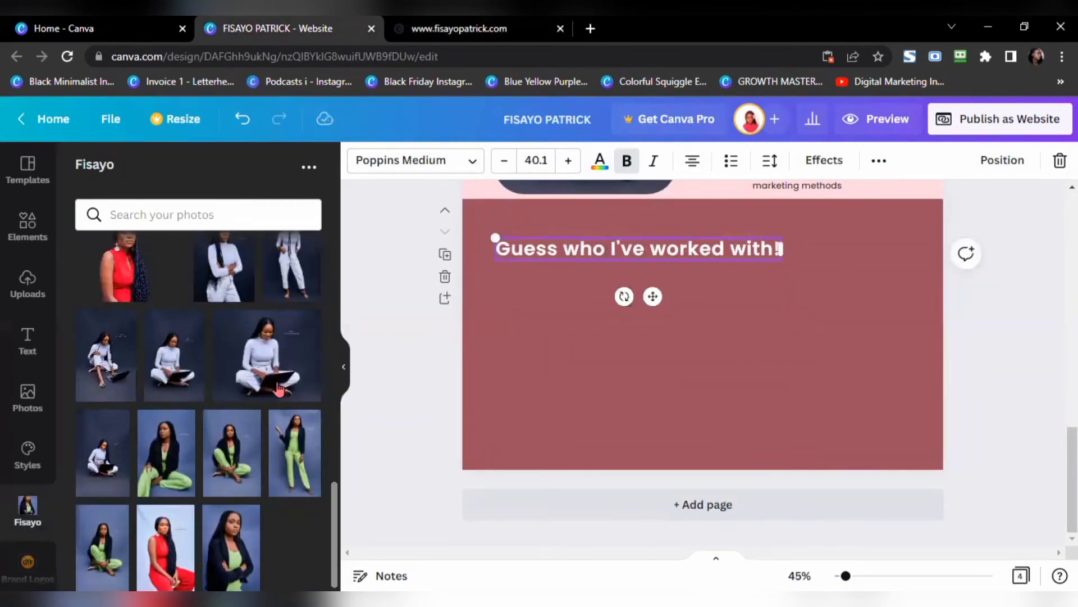
scroll(43, 540, down, 3)
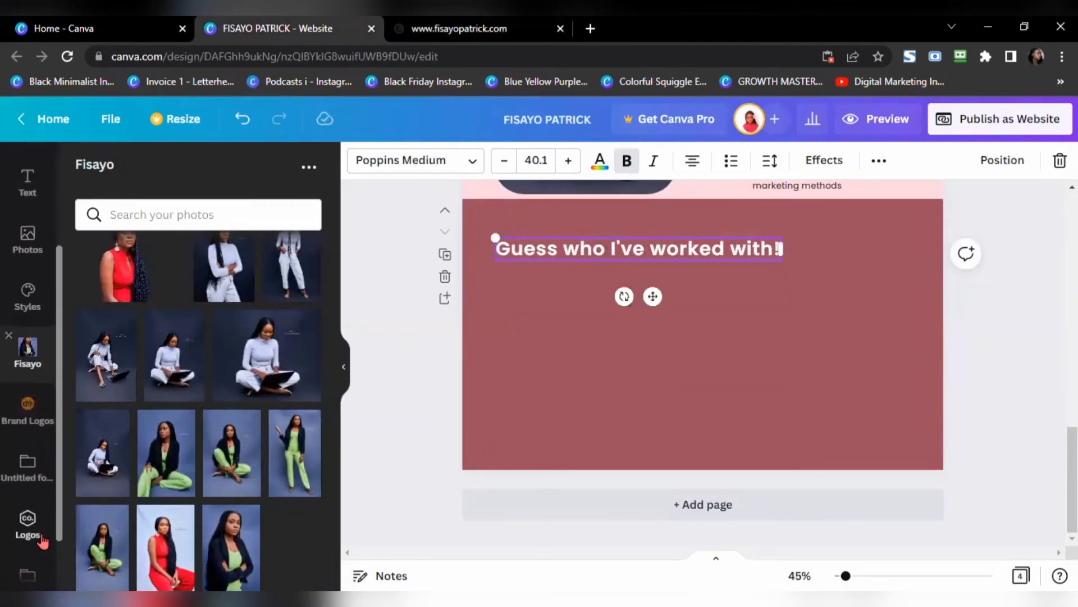
Step: Add the green FarmComplete logo from Brand Logos and fit it just below the heading
click(28, 407)
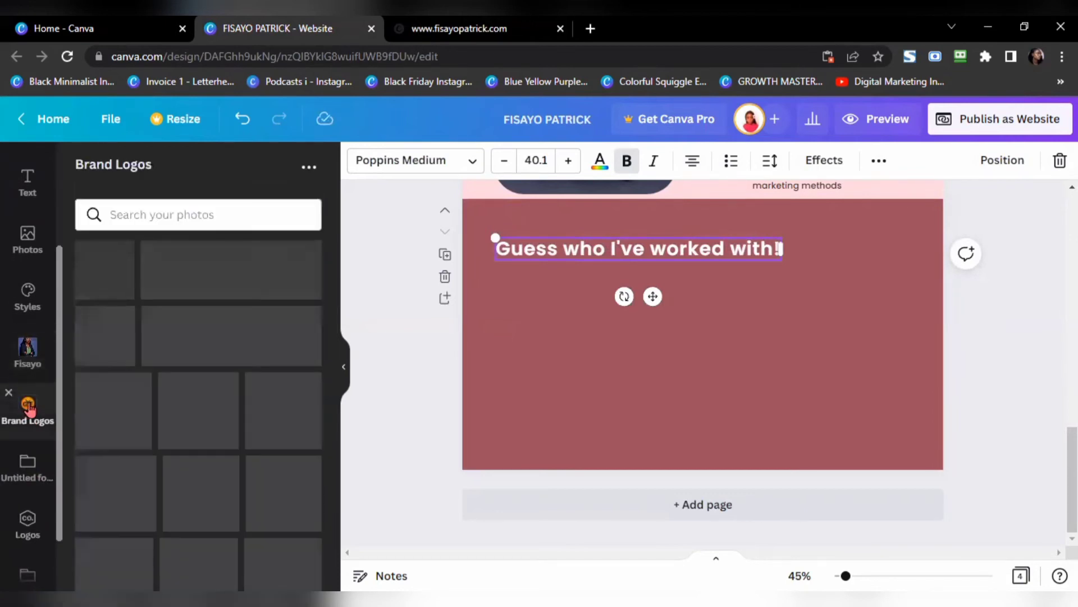
scroll(297, 416, down, 3)
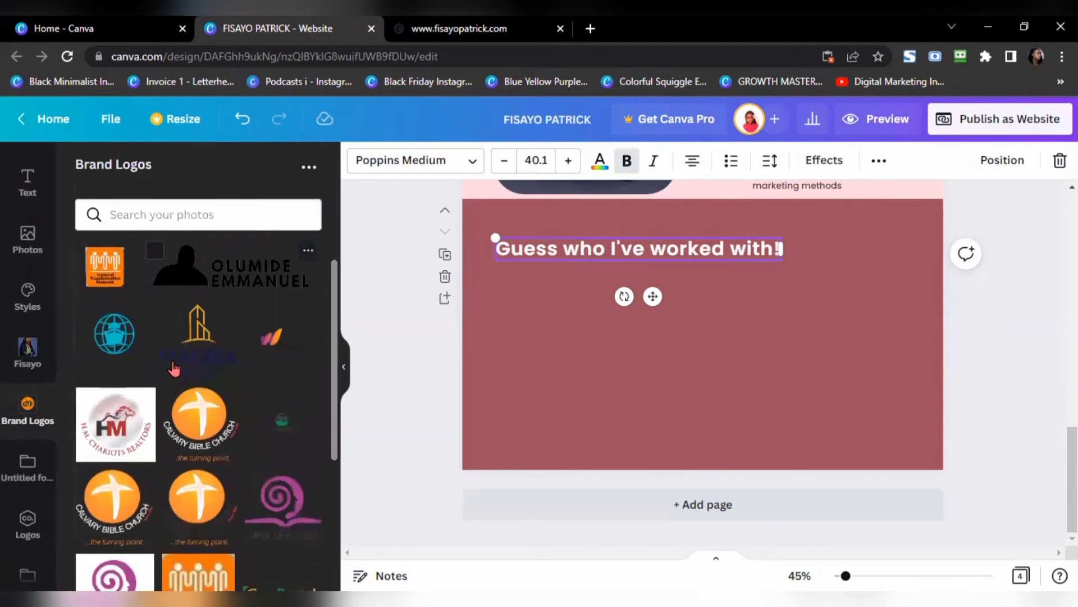
click(281, 415)
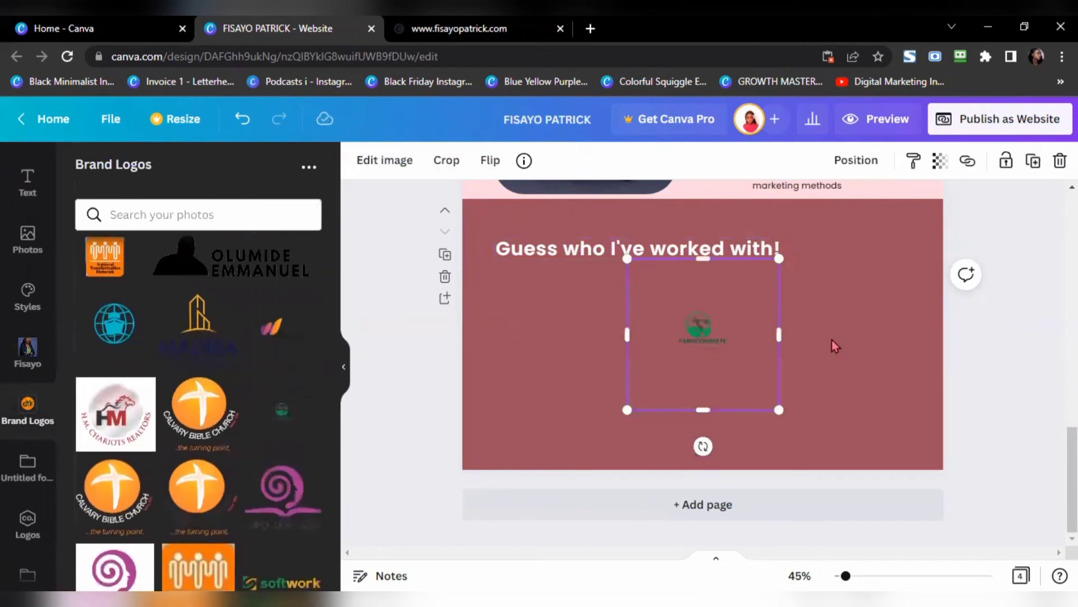
drag(779, 410, 949, 587)
drag(765, 385, 531, 291)
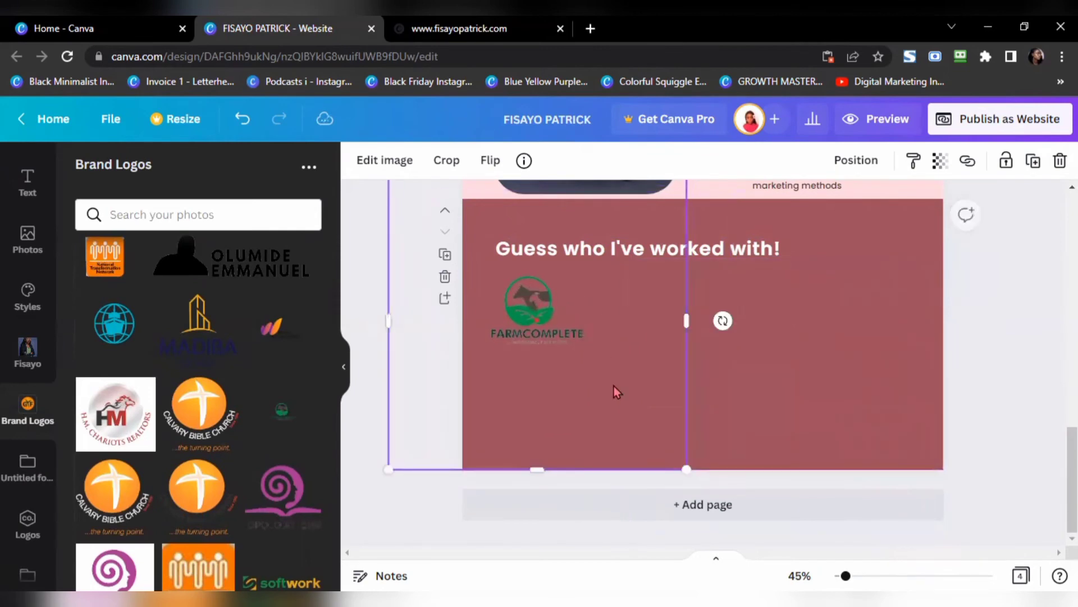
drag(534, 469, 534, 352)
drag(530, 303, 530, 356)
drag(534, 229, 534, 313)
drag(686, 359, 611, 349)
drag(390, 360, 539, 323)
Step: Add the We Sell Media Solutions and blue globe logos, sizing the globe at lower left
click(251, 344)
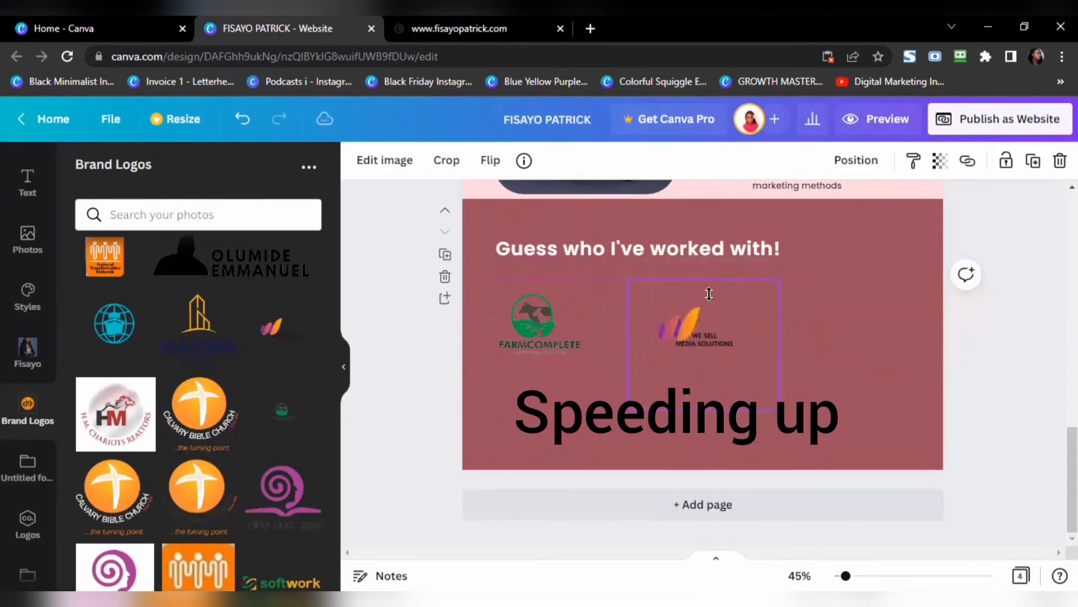
drag(742, 337, 656, 323)
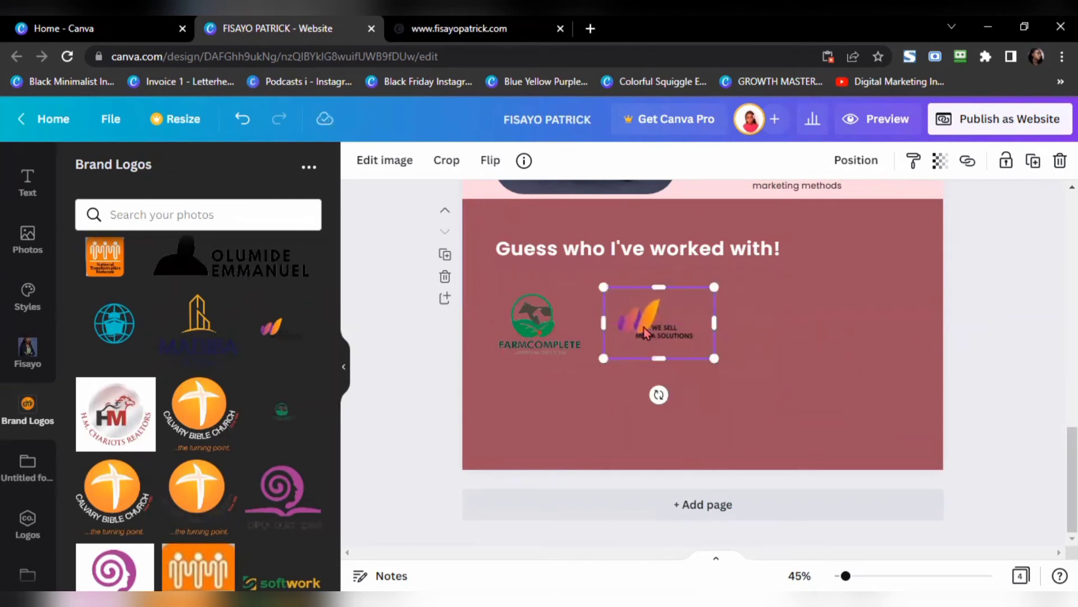
click(114, 323)
drag(740, 368, 580, 446)
drag(539, 345, 538, 358)
drag(535, 502, 536, 450)
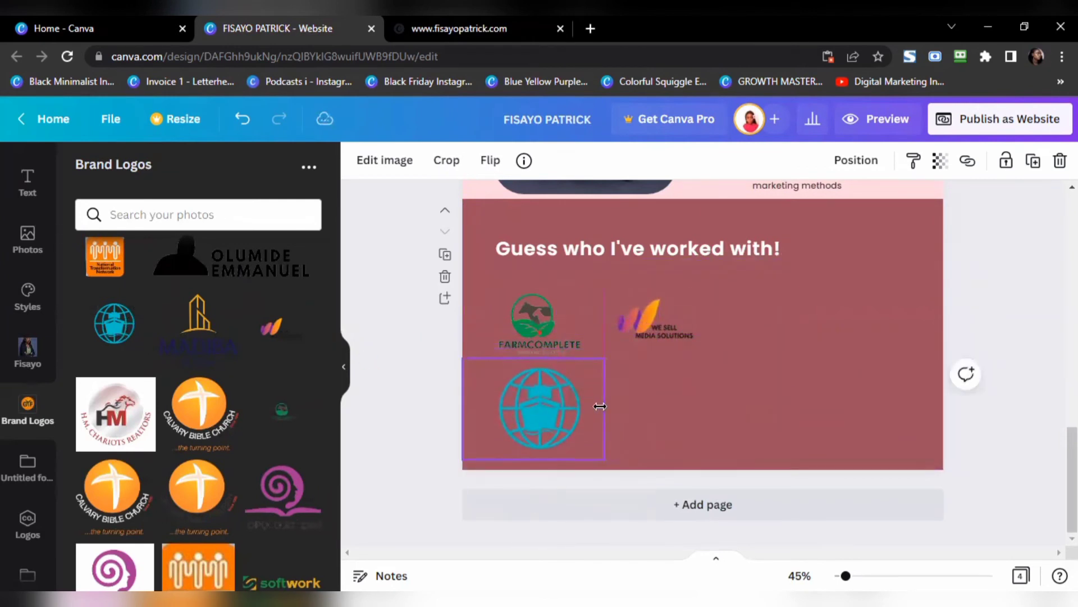
drag(614, 357, 575, 370)
Step: Add the Home Eazy, orange GYF and MADIBA GLOBAL logos and arrange them in the rows
scroll(254, 437, down, 4)
click(282, 449)
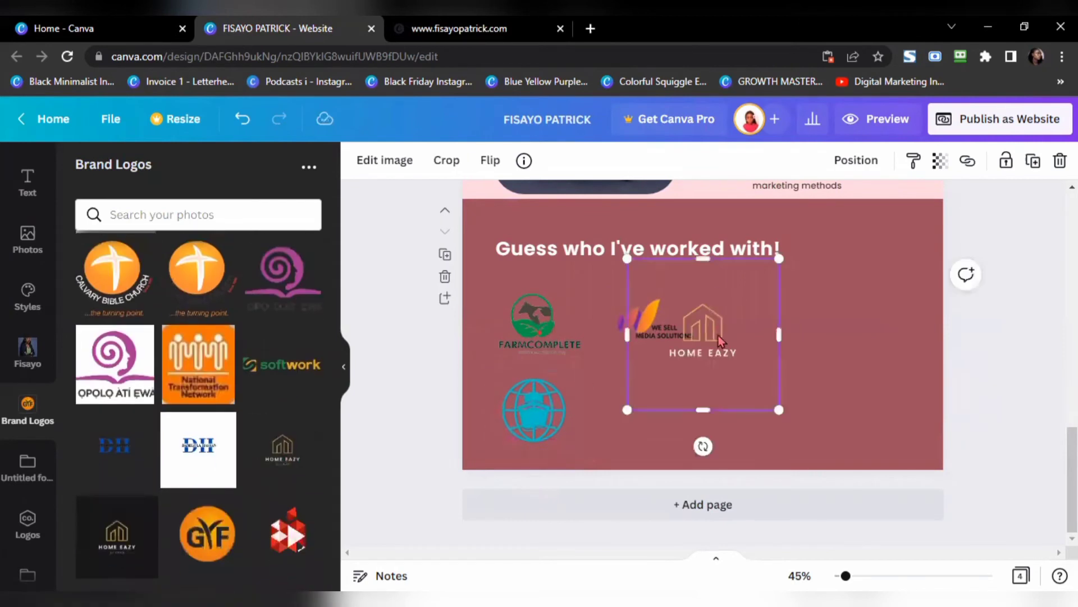
drag(783, 410, 755, 384)
drag(703, 332, 748, 317)
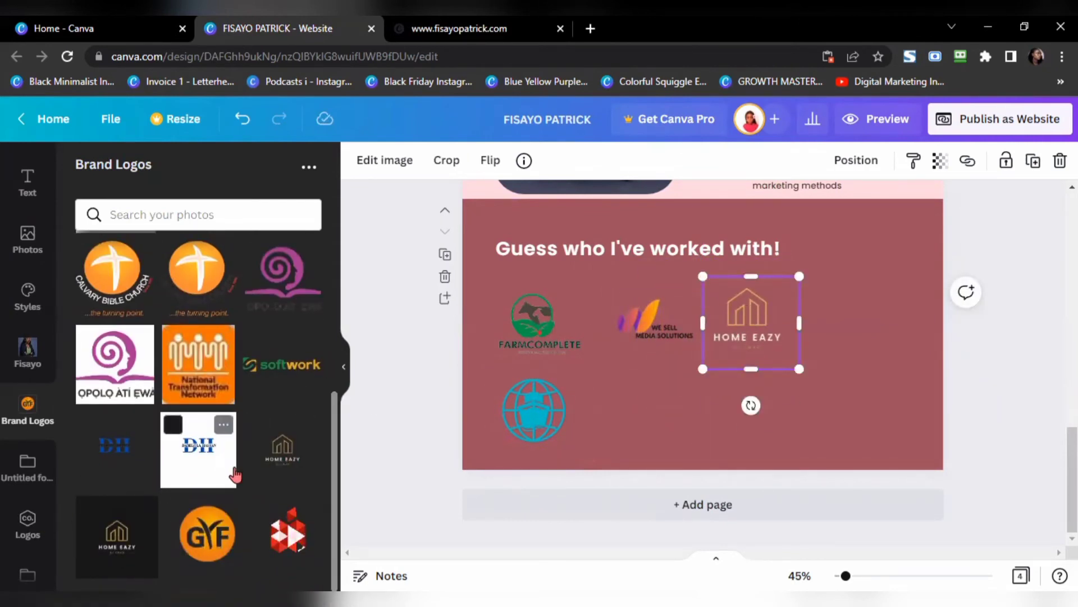
click(207, 534)
drag(780, 273, 641, 396)
scroll(209, 444, up, 3)
scroll(211, 444, up, 3)
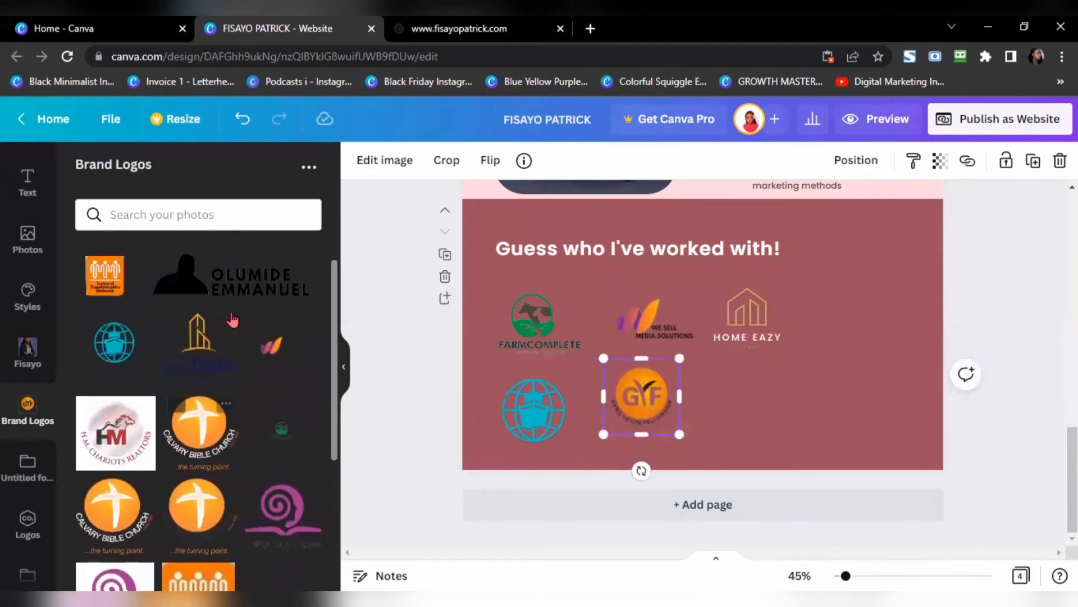
click(230, 278)
drag(703, 342, 772, 401)
drag(738, 348, 887, 329)
key(Escape)
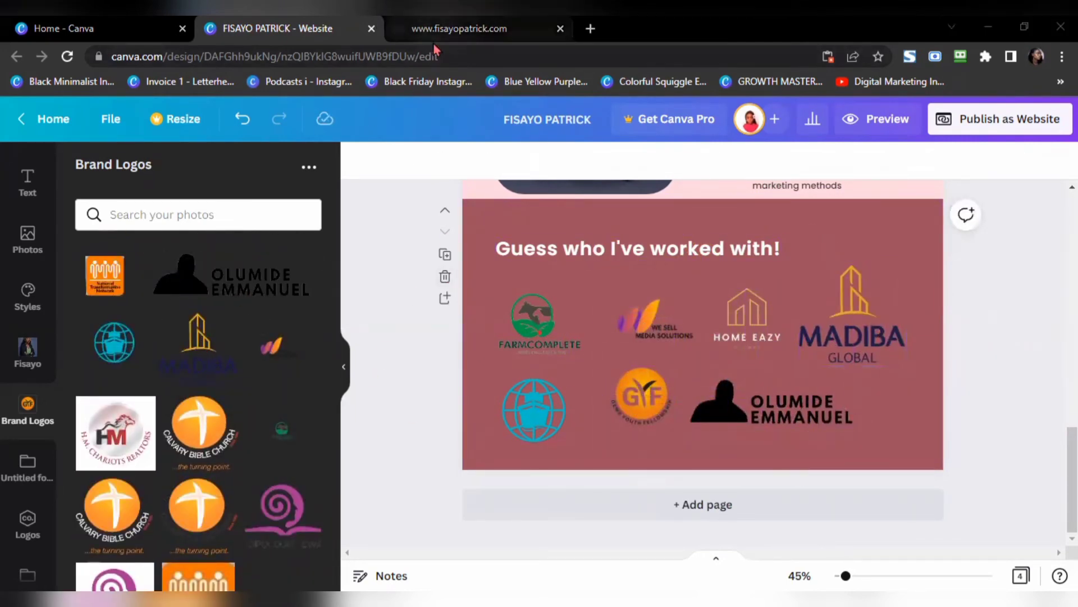
Step: Check the published website for reference, then return to the Canva editor
click(435, 31)
scroll(430, 314, down, 8)
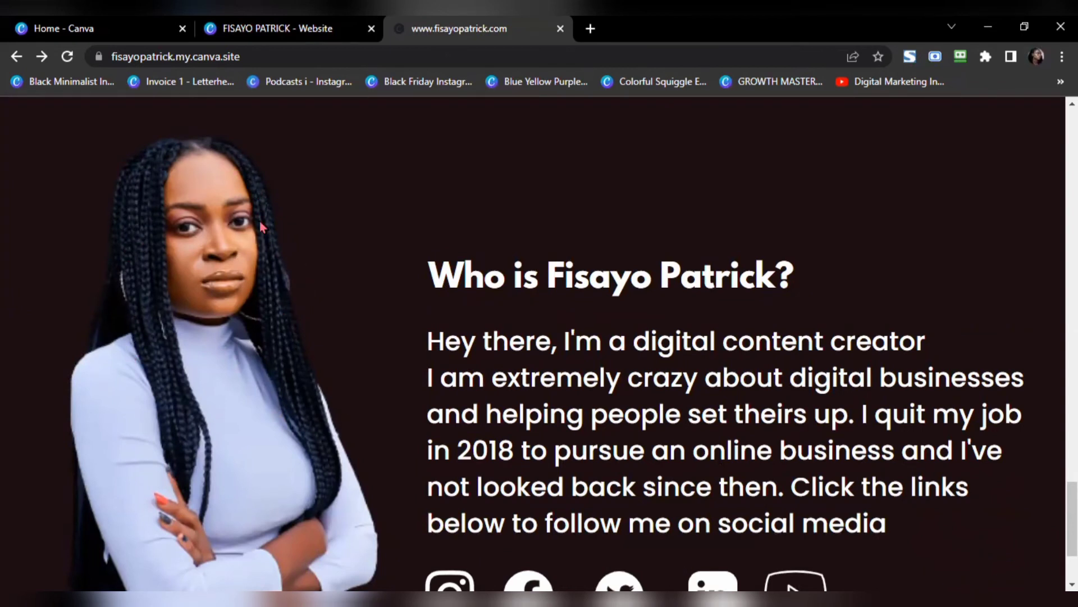
click(284, 33)
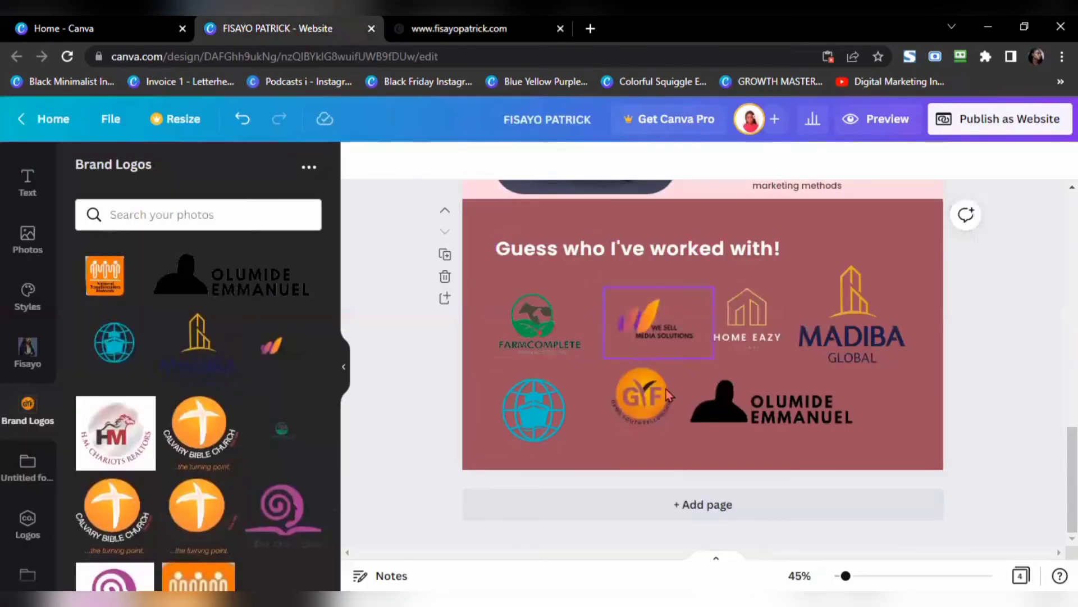
Step: Add a fifth page below the logos and give it a black background
click(704, 508)
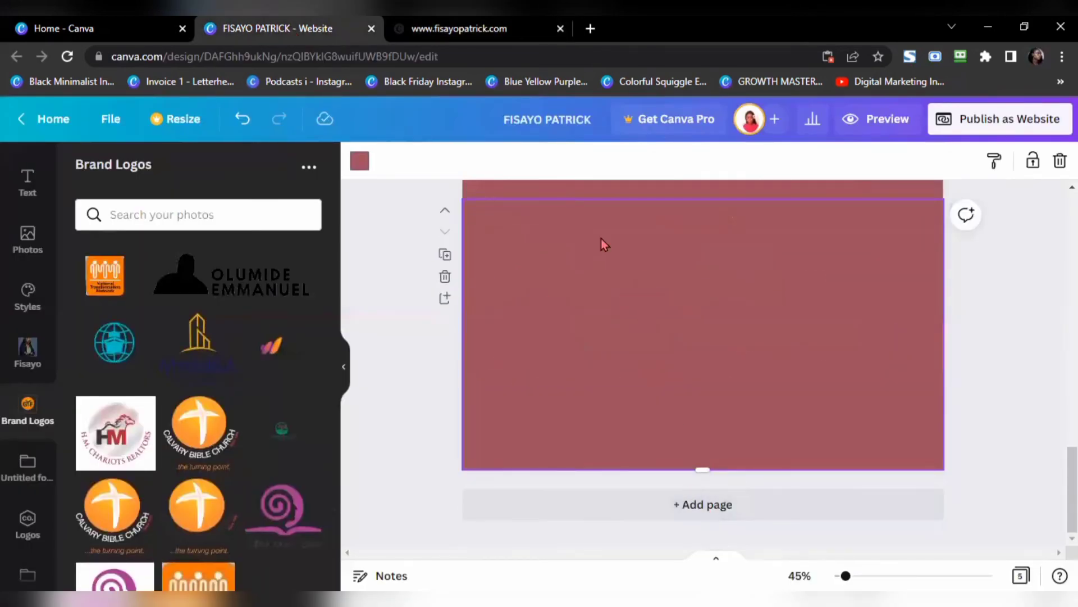
click(359, 160)
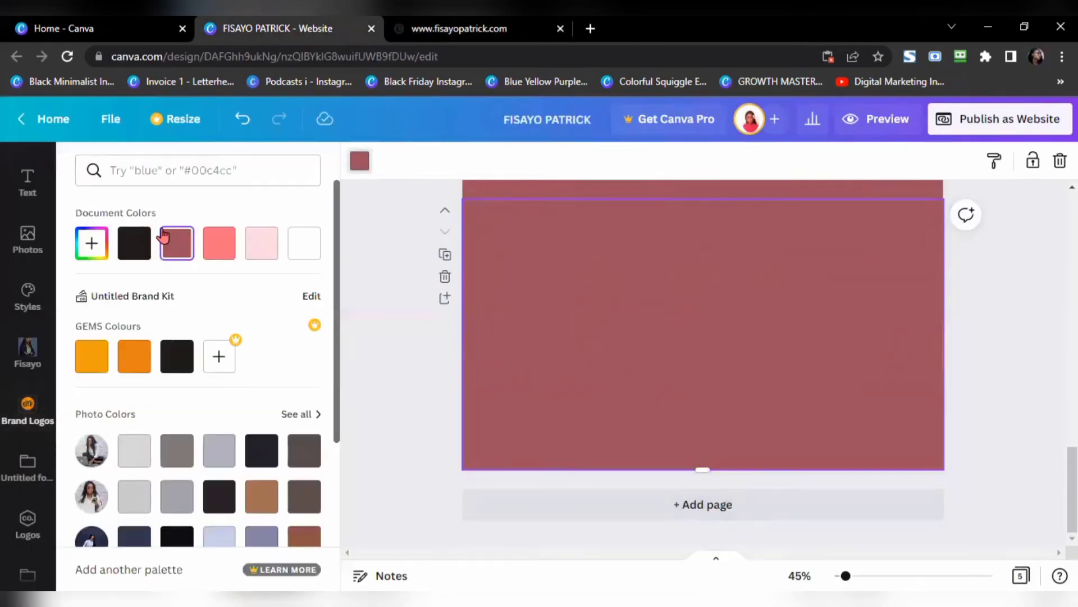
click(135, 243)
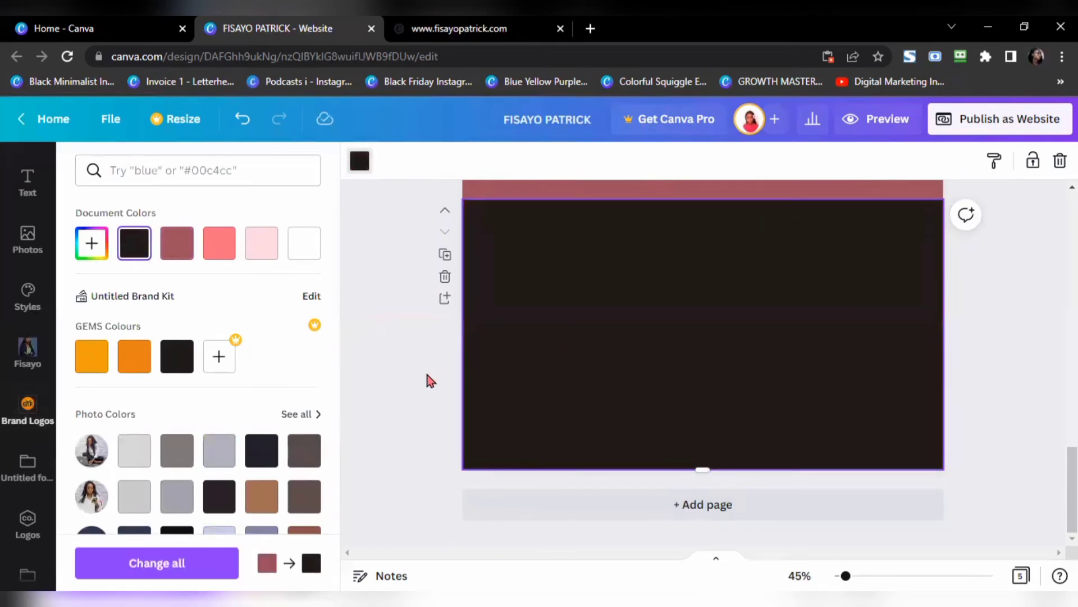
Step: Browse the sidebar photo folders and bring up the uploaded images
click(27, 349)
click(27, 348)
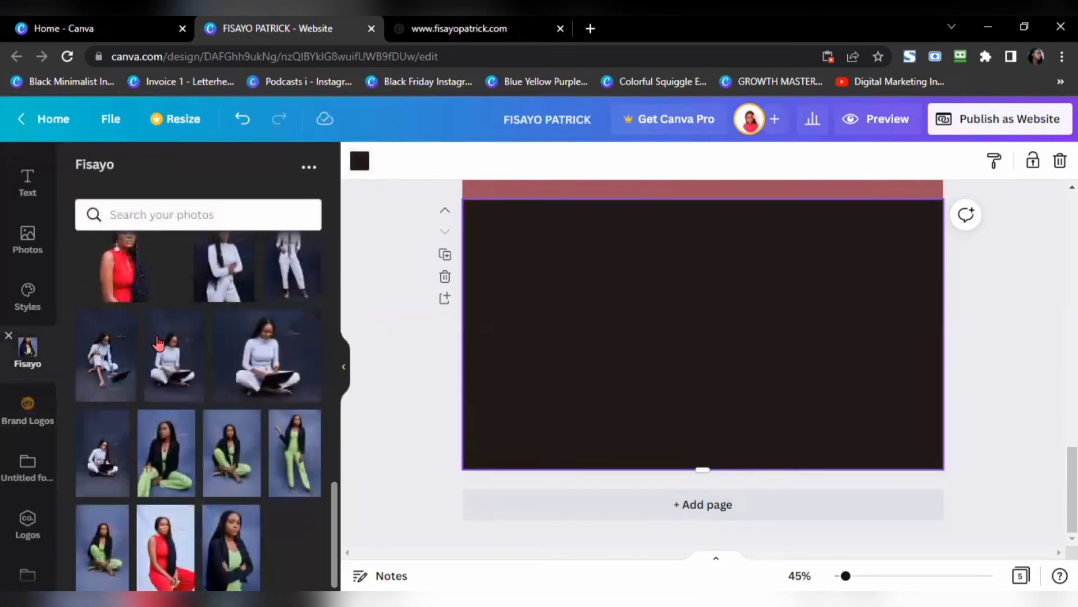
scroll(247, 421, down, 1)
scroll(253, 424, up, 4)
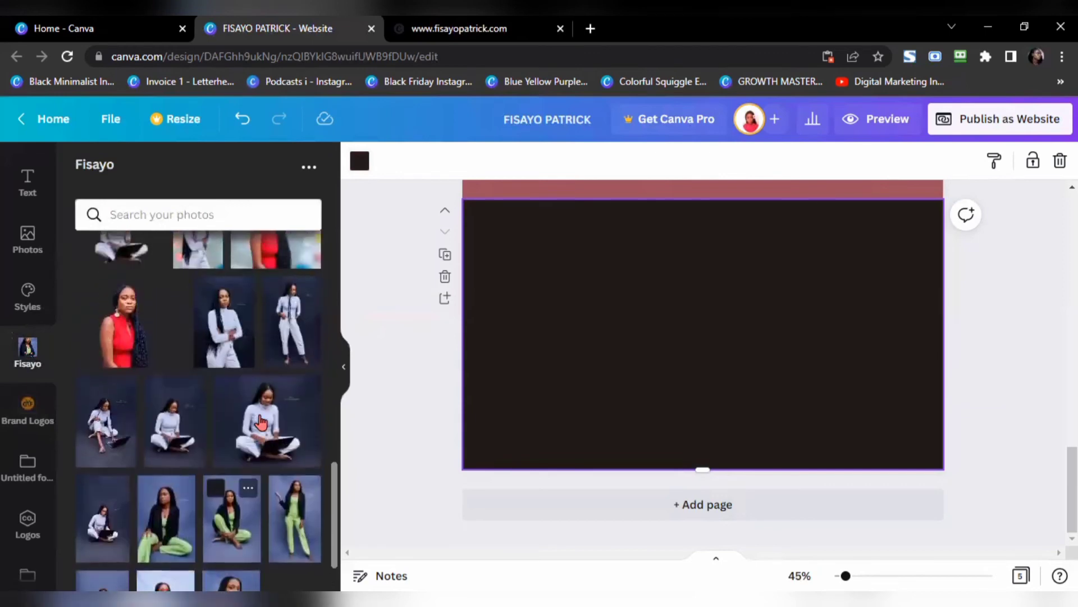
scroll(241, 424, down, 5)
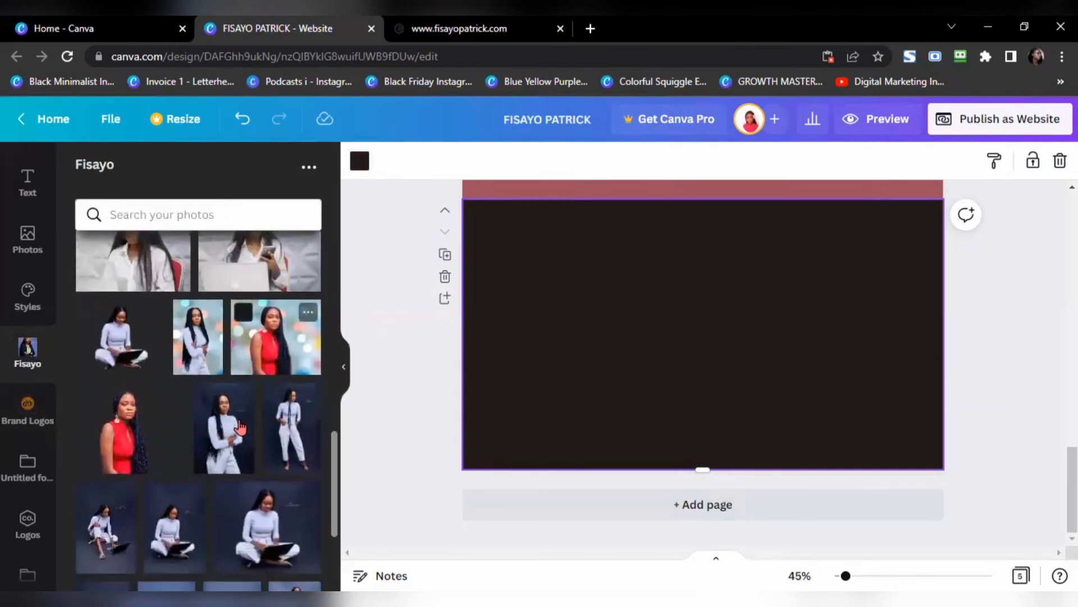
scroll(240, 411, up, 4)
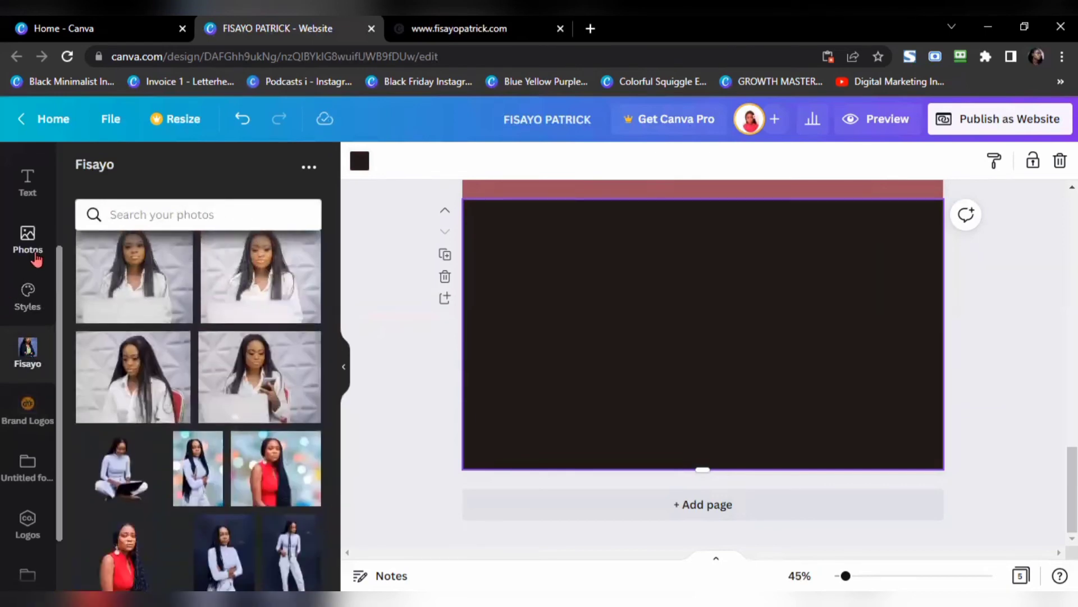
scroll(34, 314, up, 2)
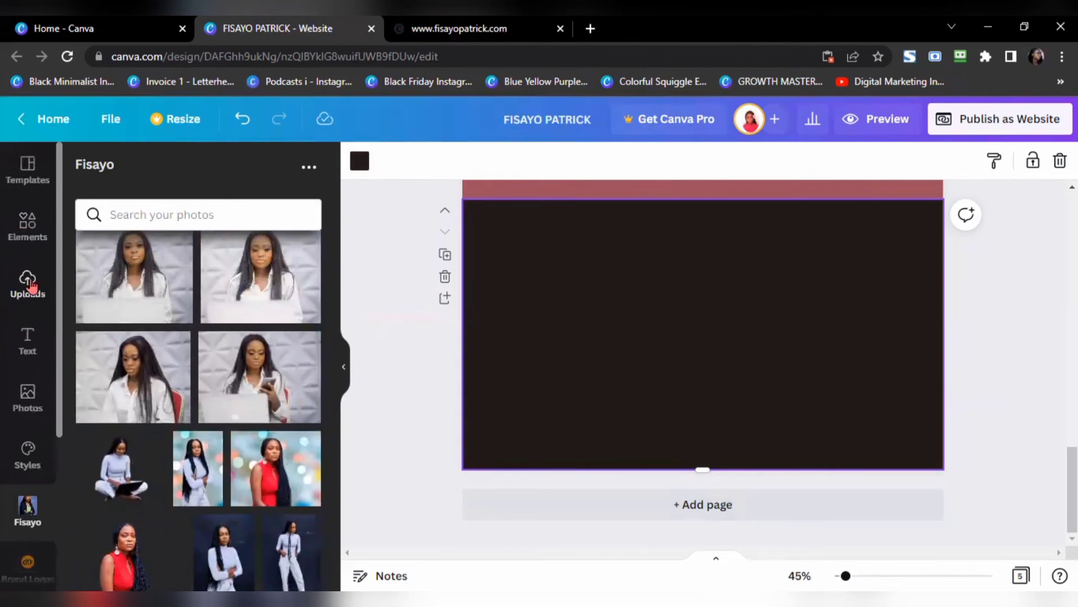
click(27, 283)
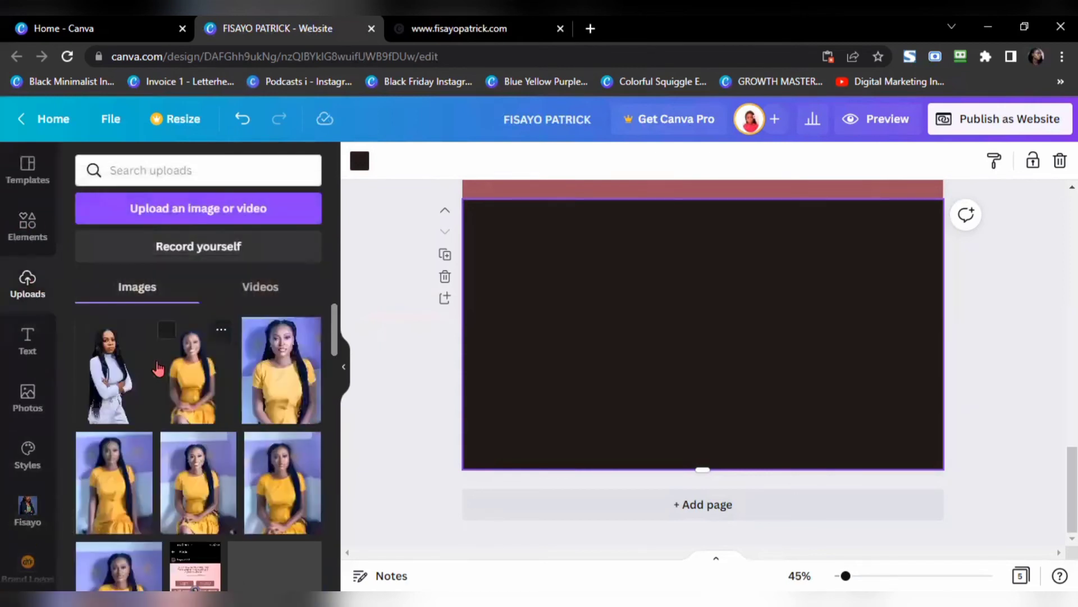
Step: Add the turtleneck portrait, enlarge it and place it at the black page's lower left
click(113, 381)
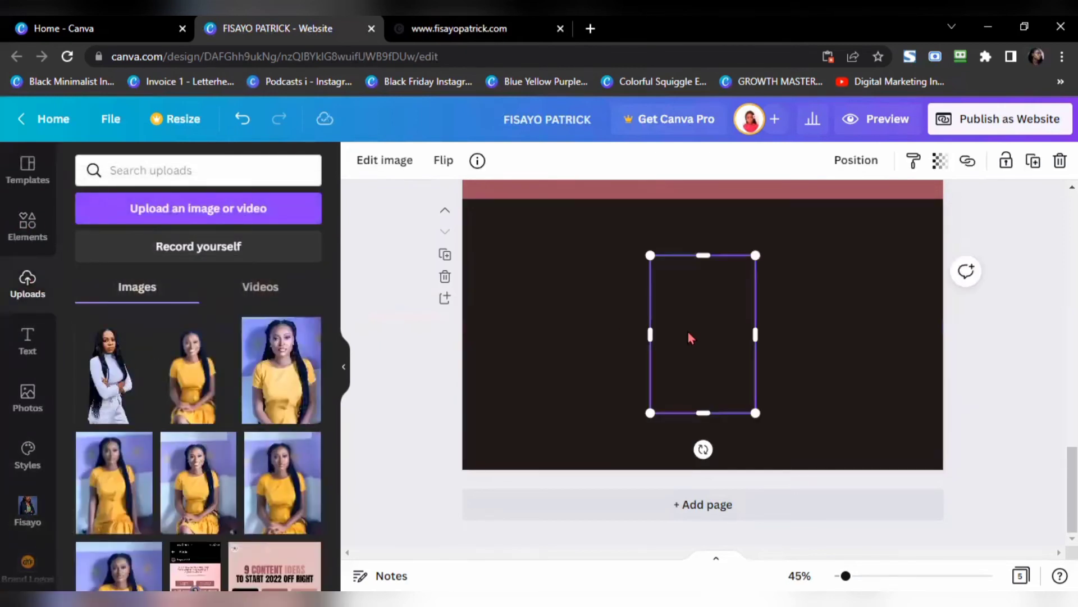
drag(695, 341, 528, 343)
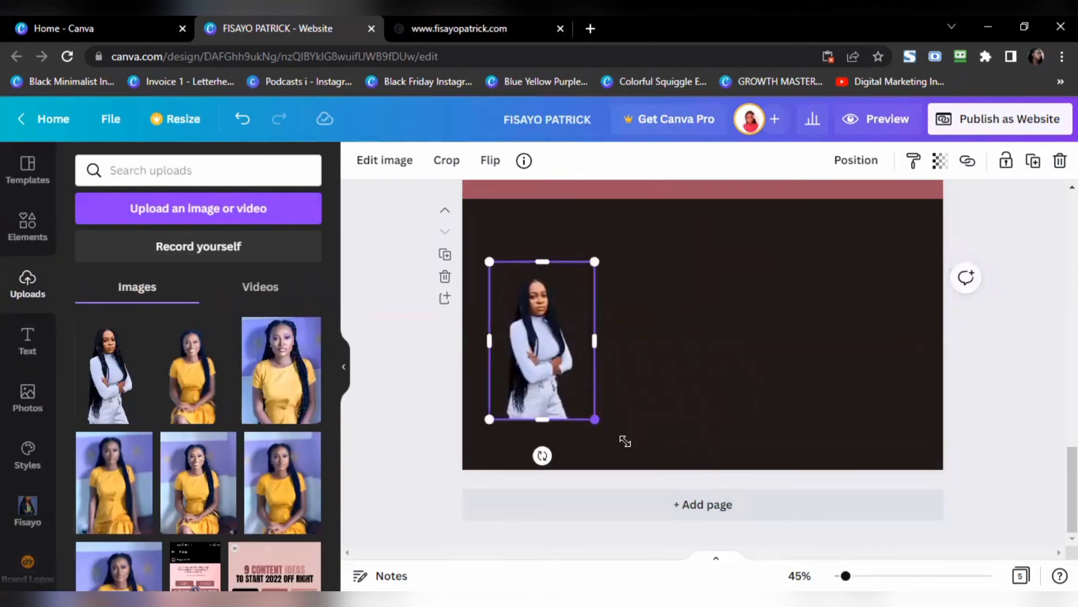
drag(625, 442, 639, 484)
drag(569, 393, 555, 375)
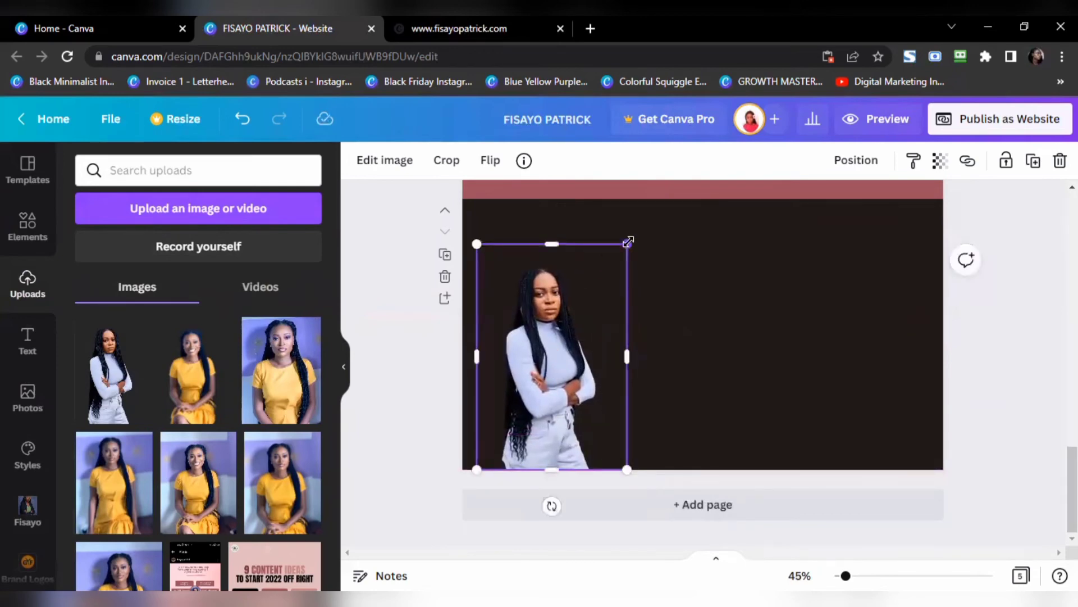
Step: Copy the bio heading text from the published website and return to the editor
click(435, 30)
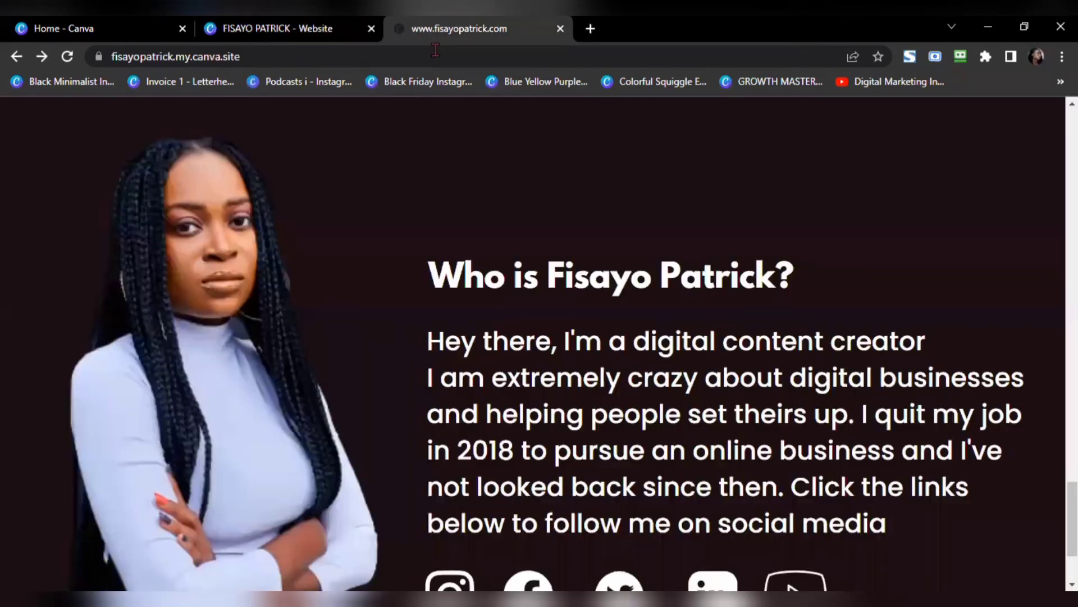
drag(421, 284, 798, 289)
key(ctrl+c)
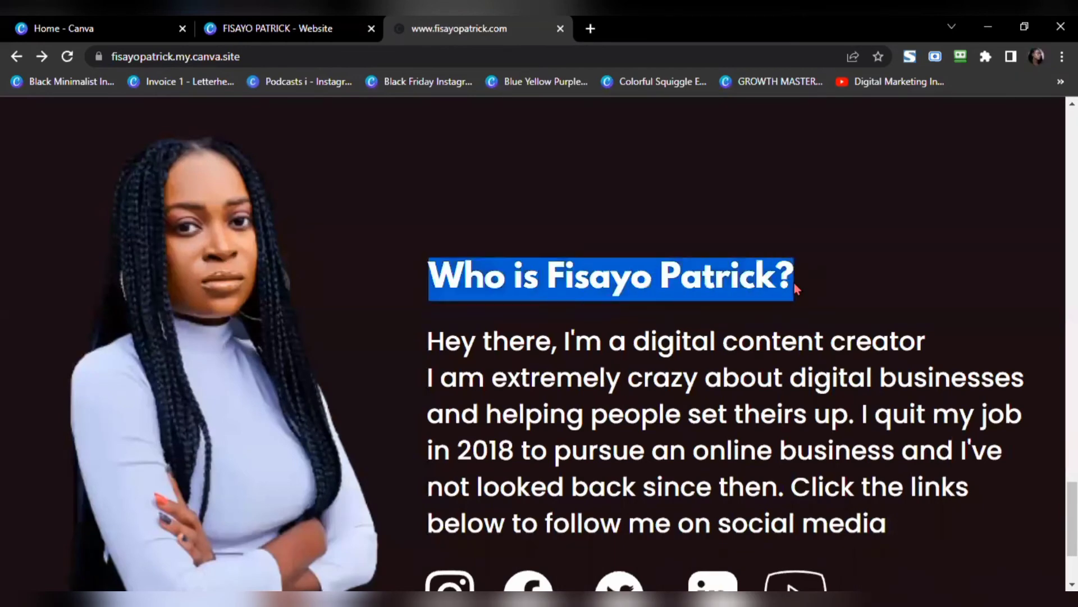
click(287, 31)
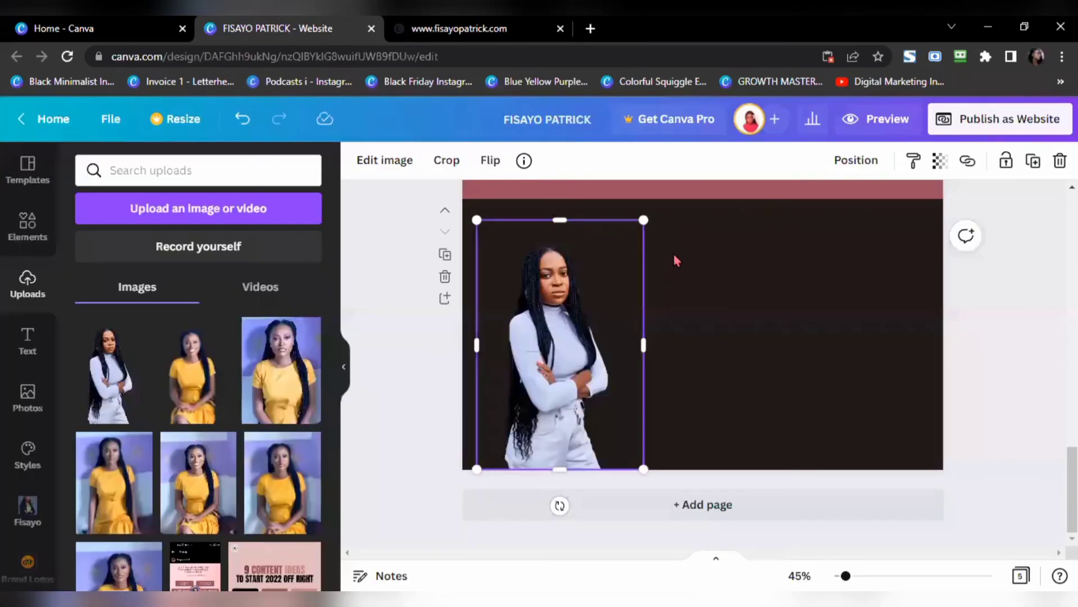
click(716, 287)
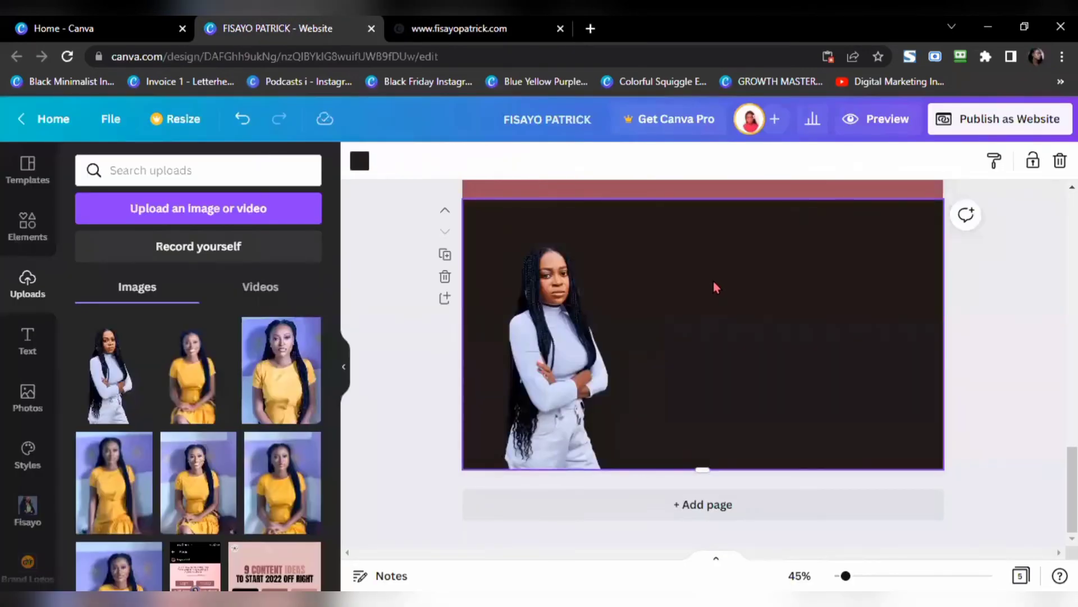
key(ctrl+v)
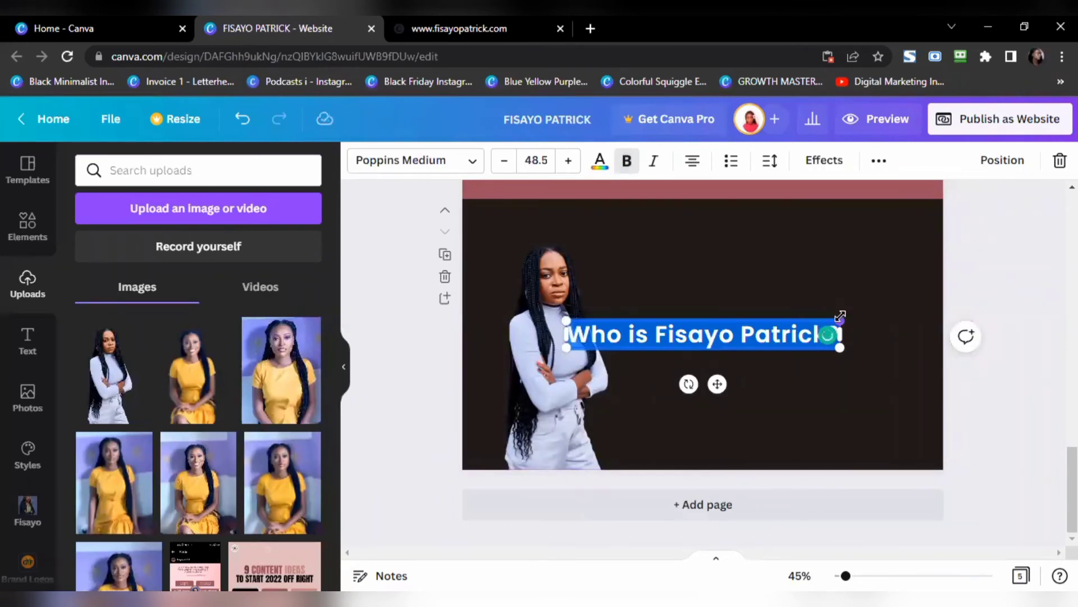
drag(841, 315, 776, 324)
click(770, 316)
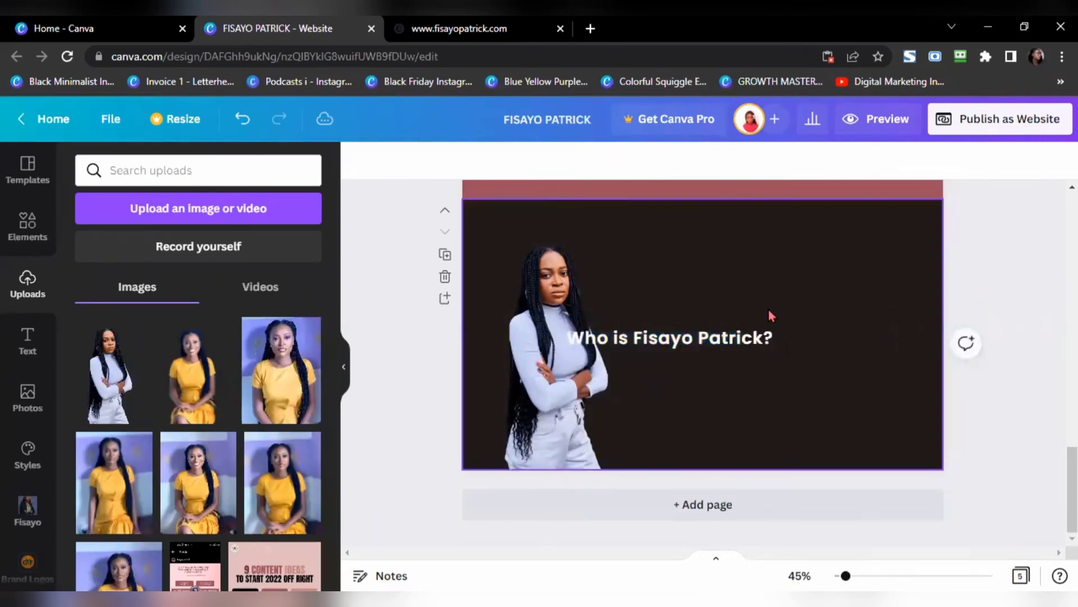
click(745, 407)
key(t)
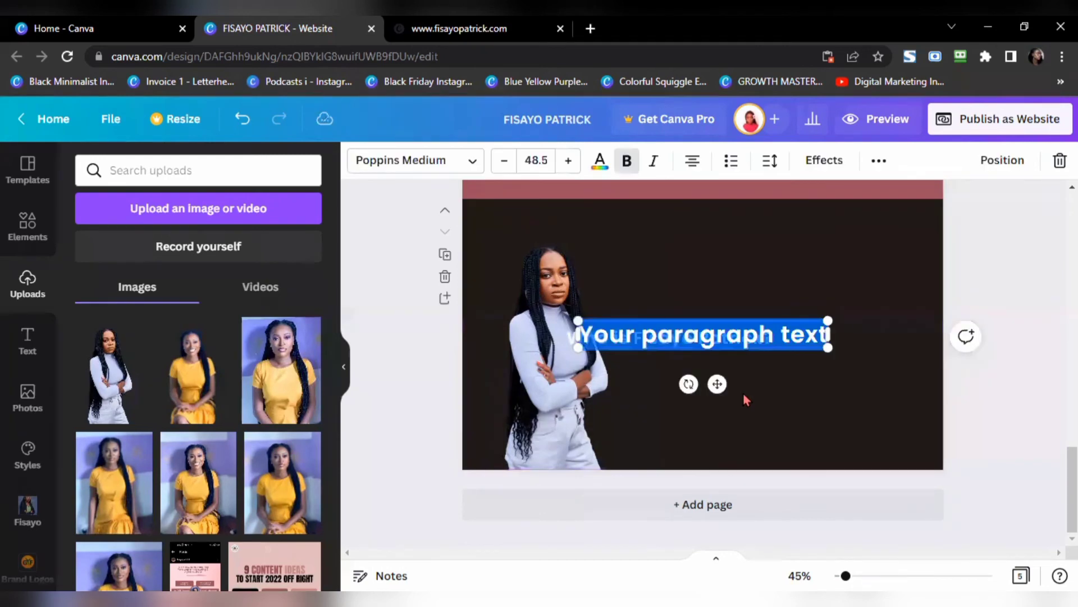
key(ctrl+z)
key(ctrl+z)
key(ctrl+z)
key(ctrl+z)
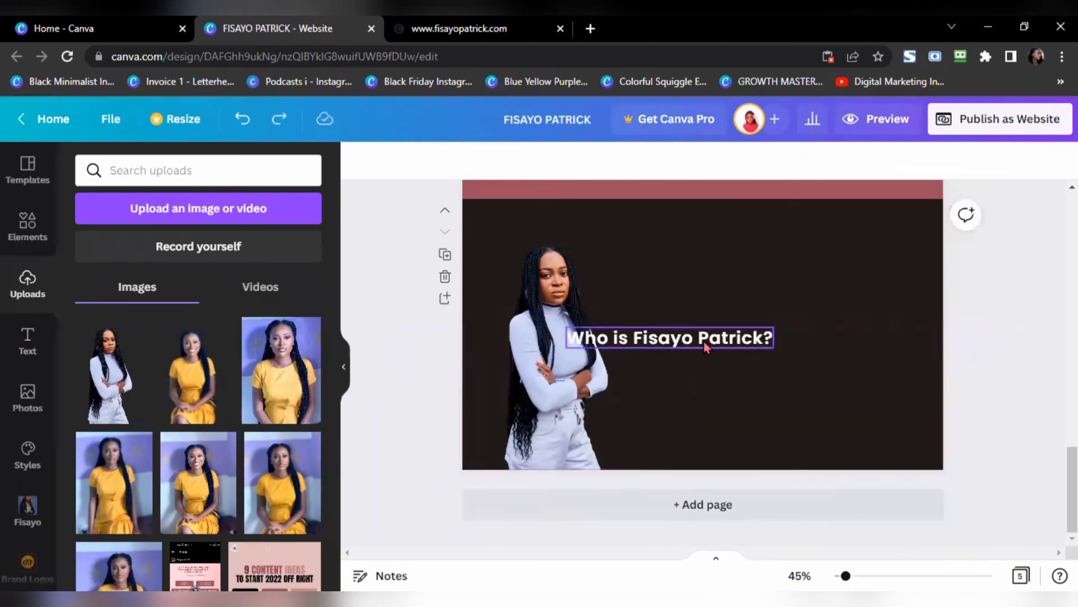
drag(703, 342, 798, 251)
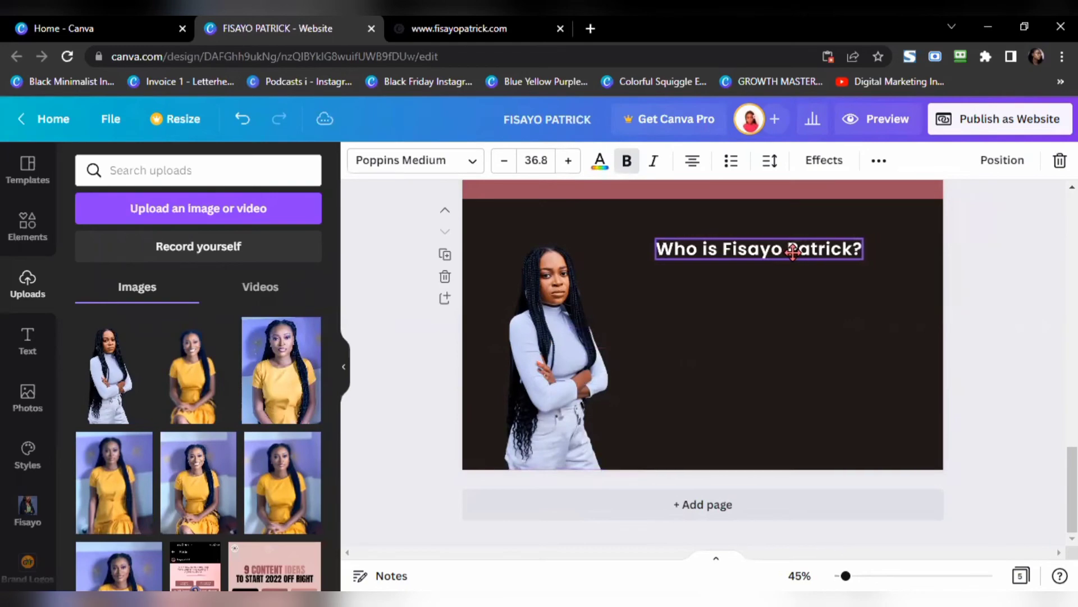
Step: Copy the bio paragraph from the published website and return to the design
click(459, 28)
scroll(415, 352, down, 2)
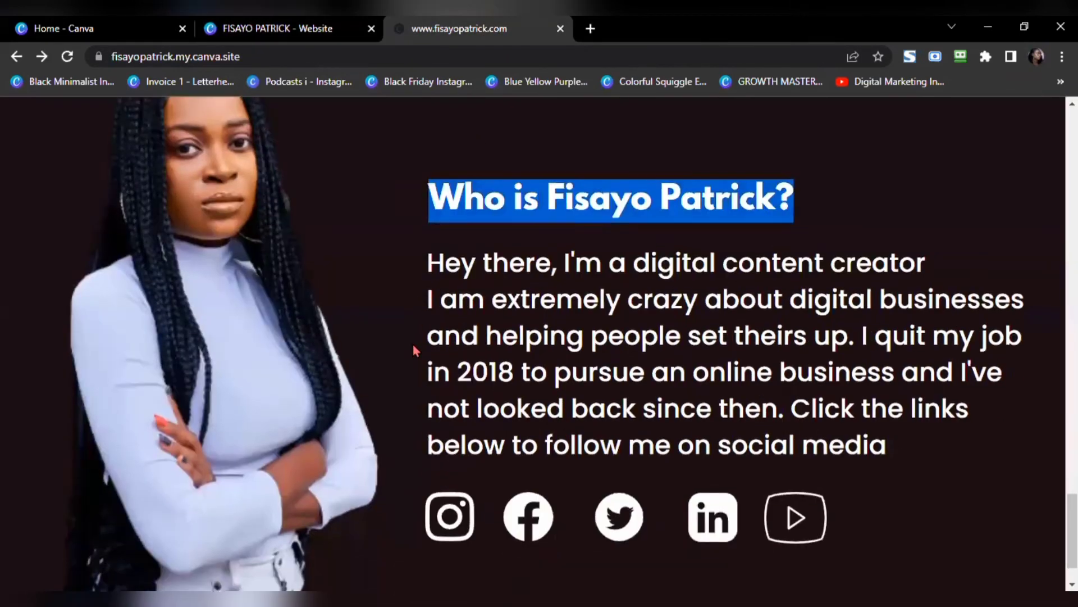
drag(427, 262, 885, 453)
key(ctrl+c)
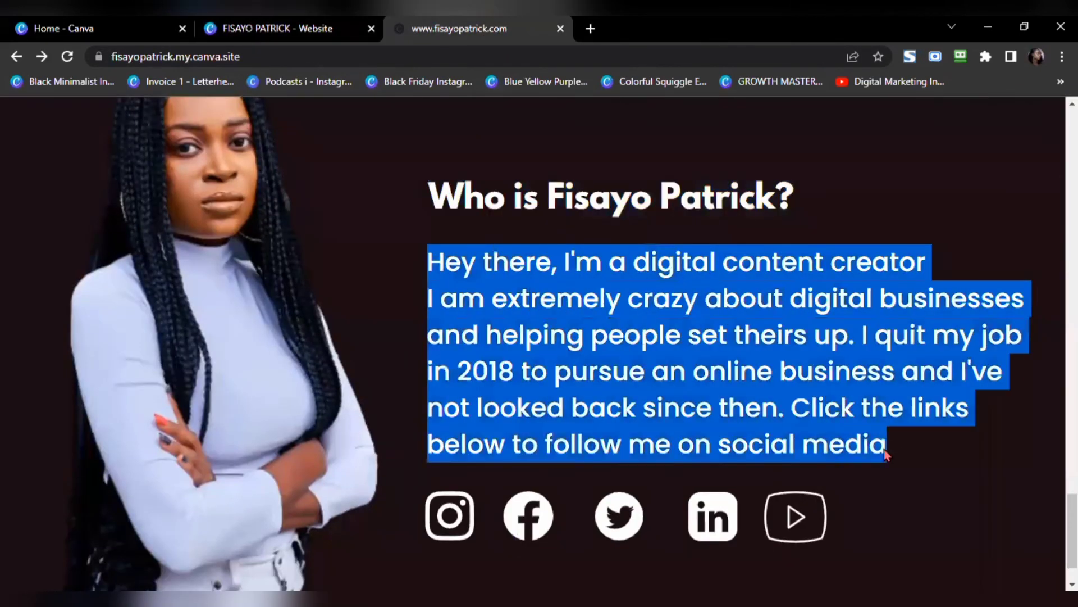
click(278, 28)
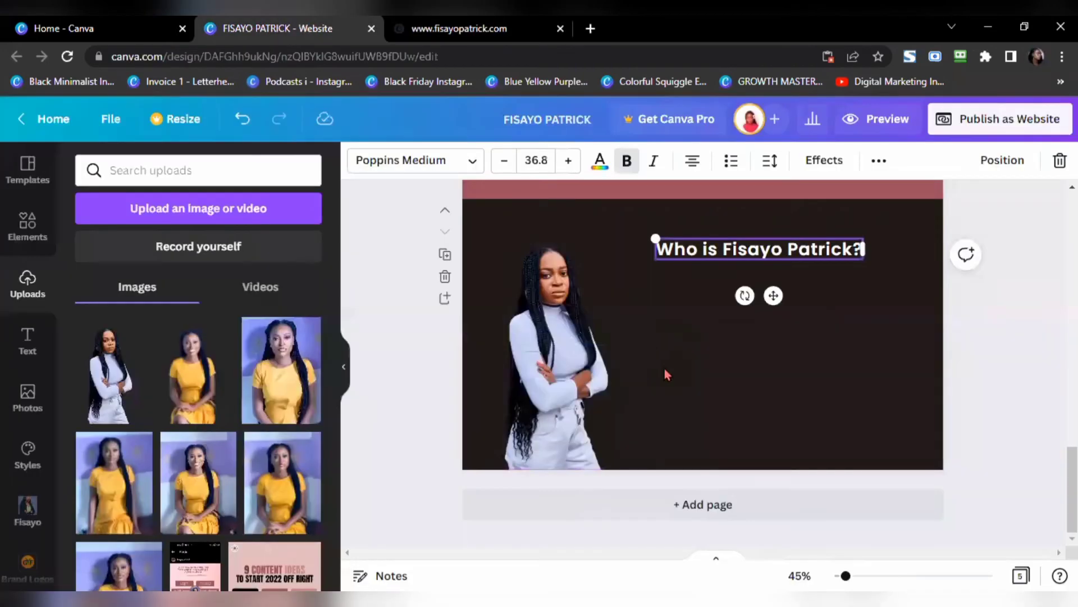
click(672, 381)
Step: Paste the bio paragraph, left-align it, remove bold, and resize it beneath the heading
key(ctrl+v)
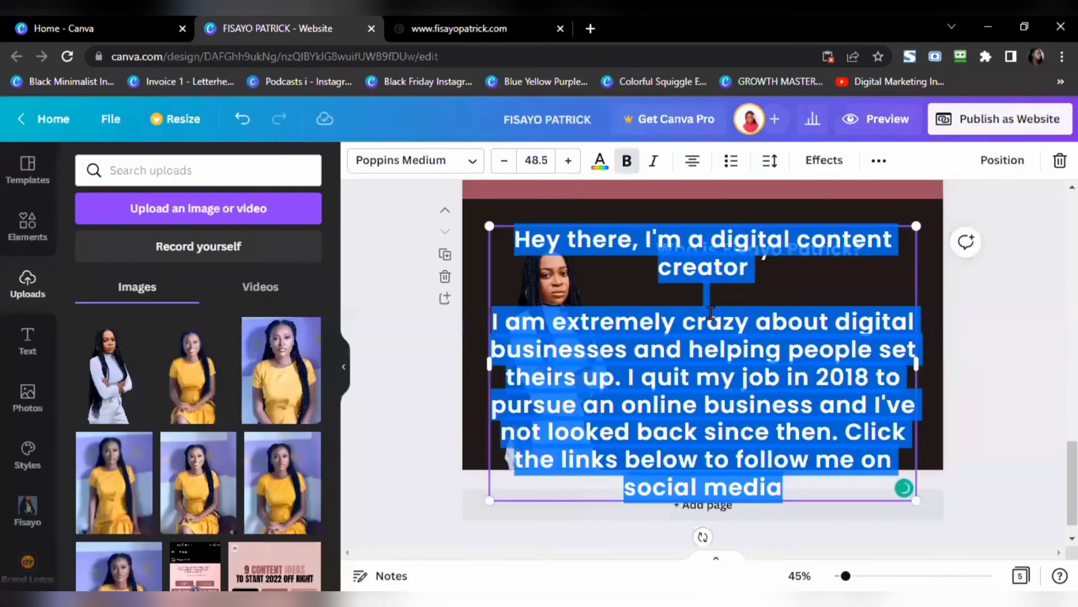
click(693, 162)
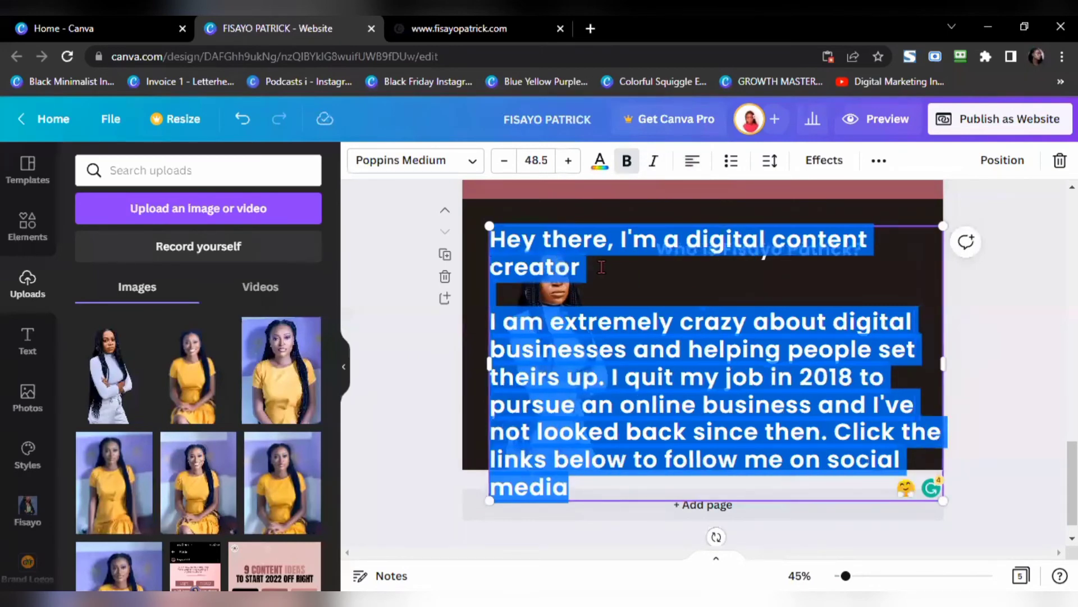
click(460, 28)
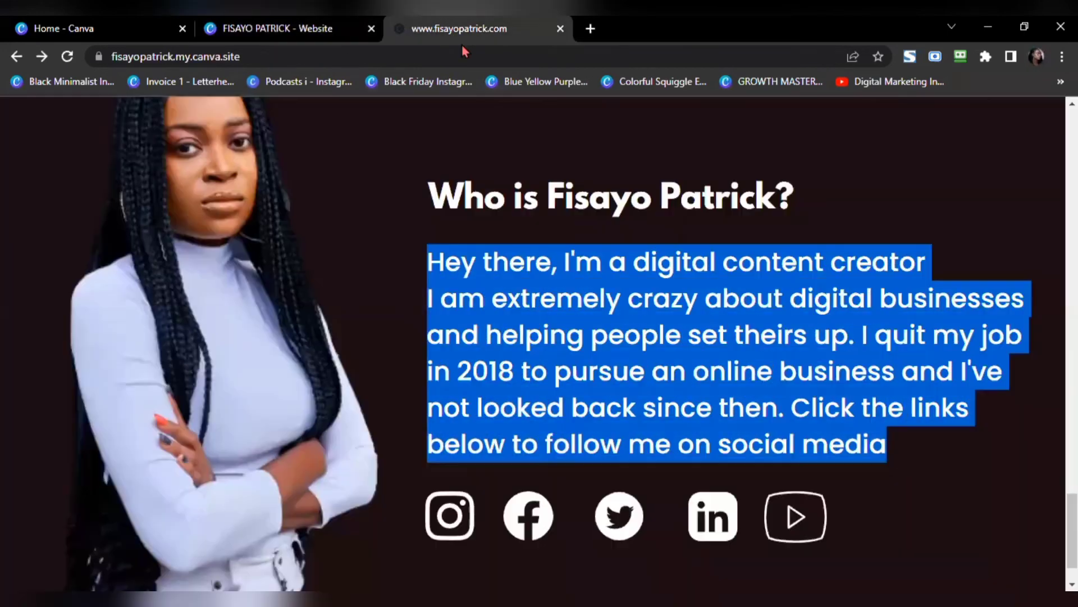
click(305, 28)
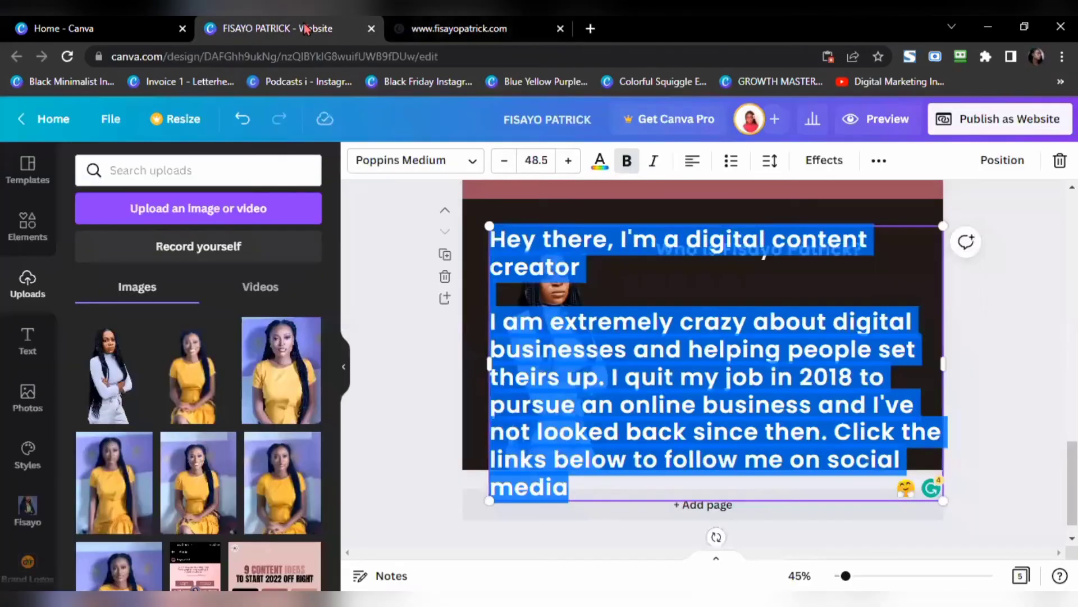
click(627, 163)
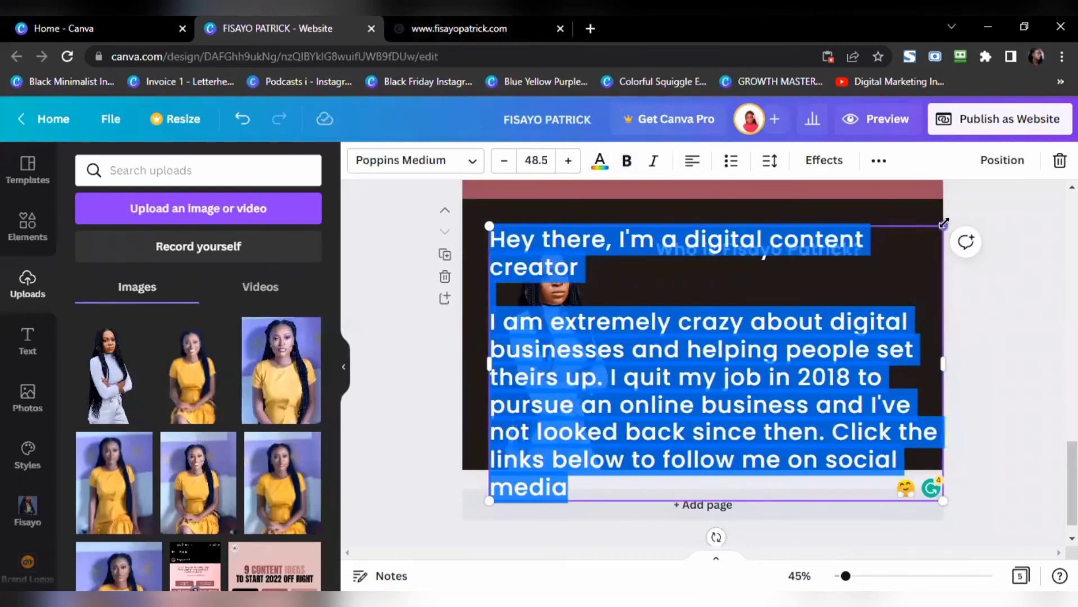
drag(944, 223, 759, 337)
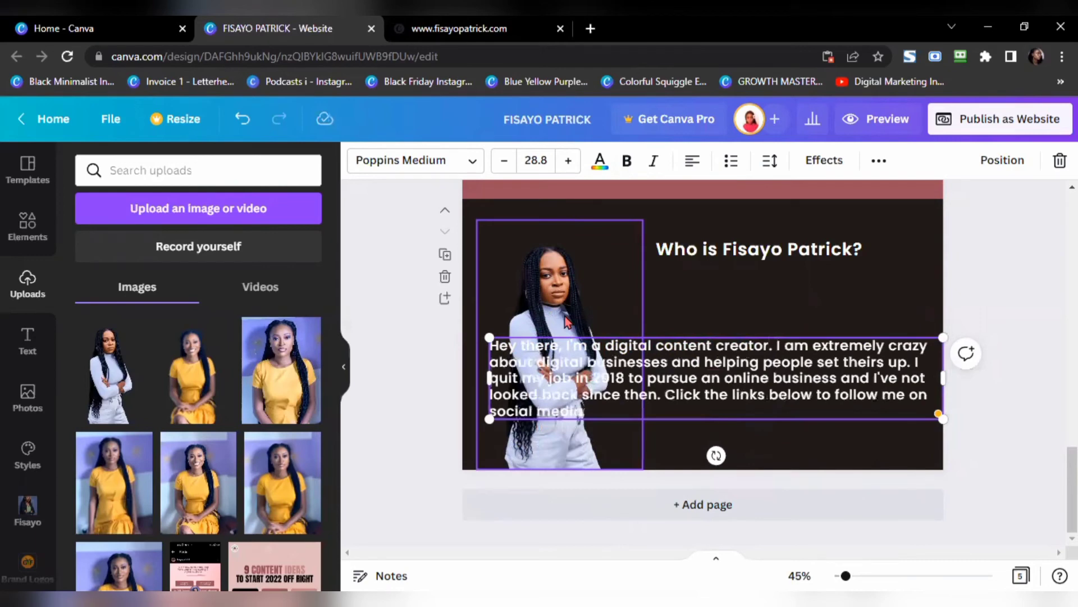
drag(883, 378, 772, 393)
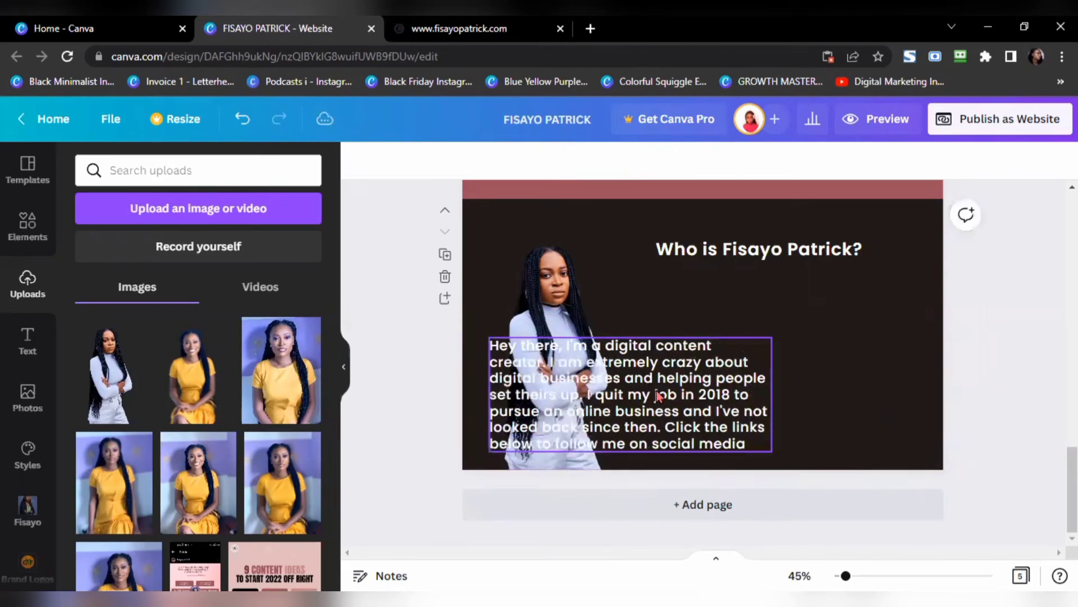
drag(655, 385, 809, 336)
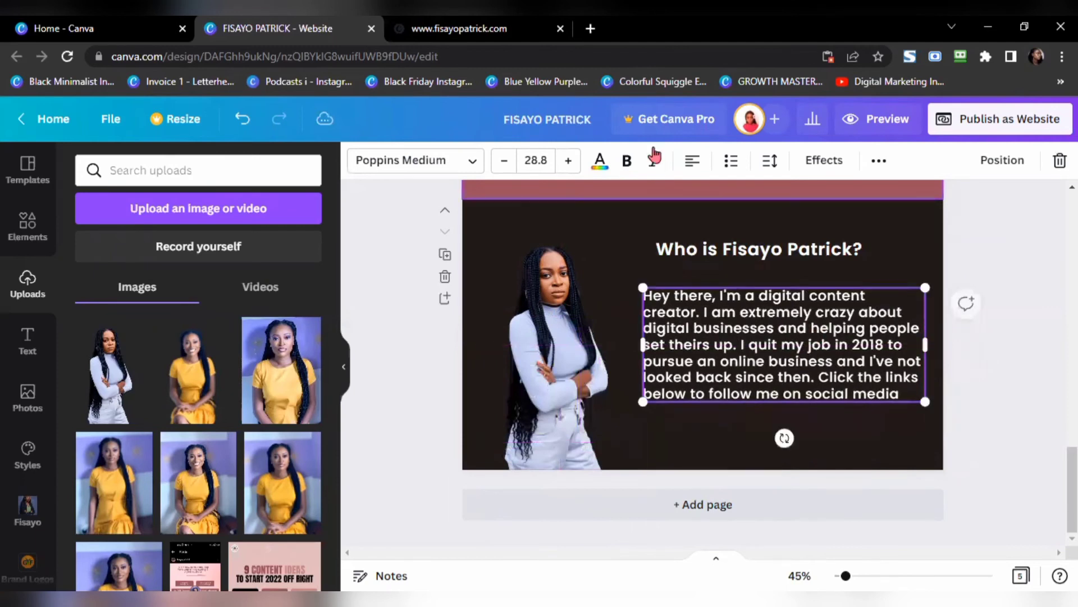
drag(926, 287, 860, 316)
drag(859, 357, 890, 357)
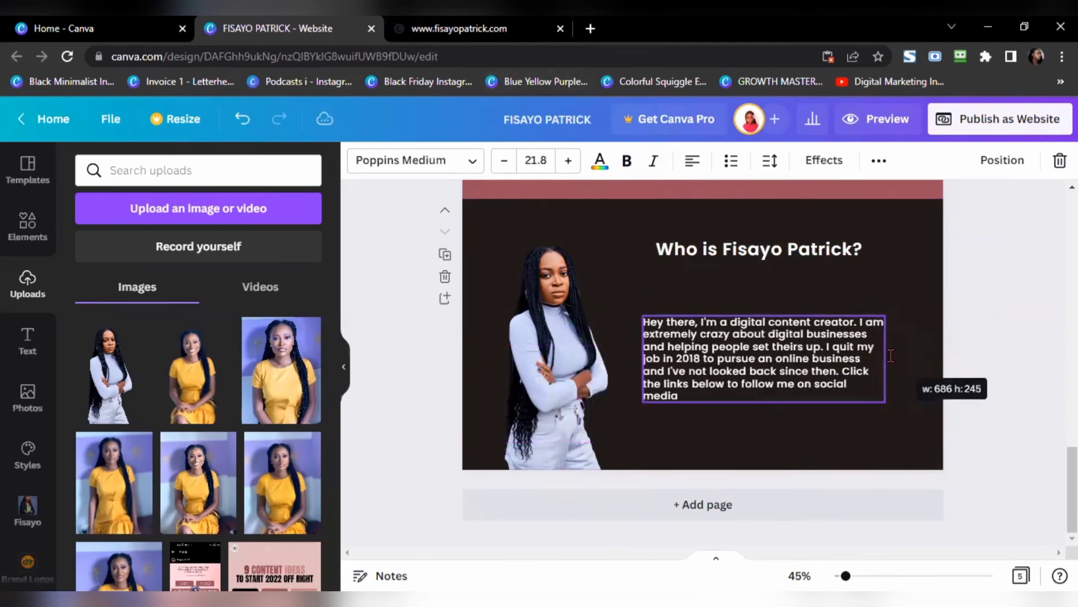
drag(798, 358, 804, 334)
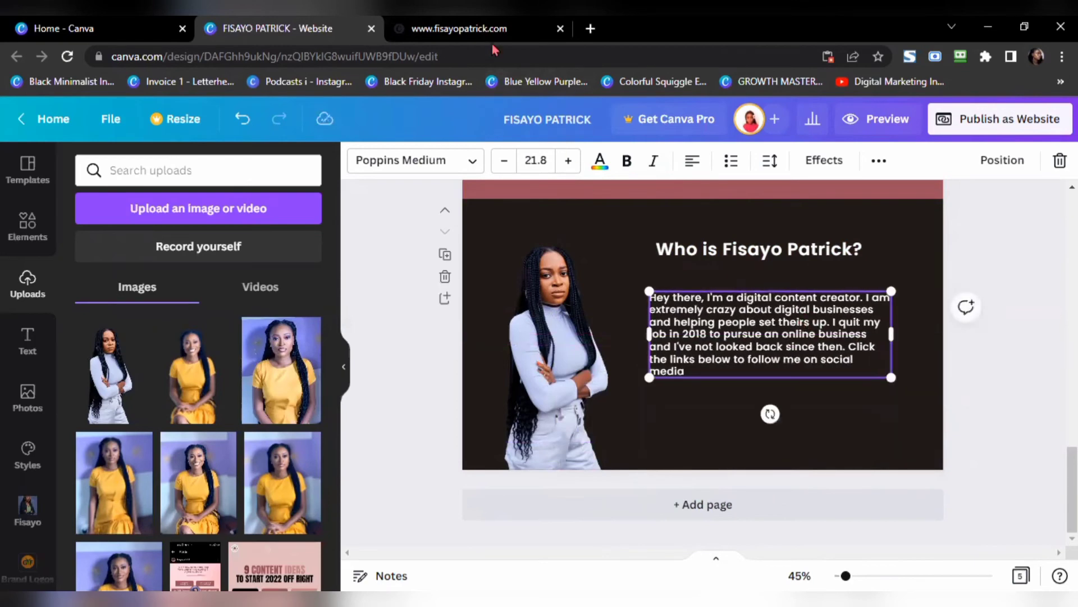
Step: Fine-tune the paragraph's size and alignment under the heading, comparing with the published site
click(493, 35)
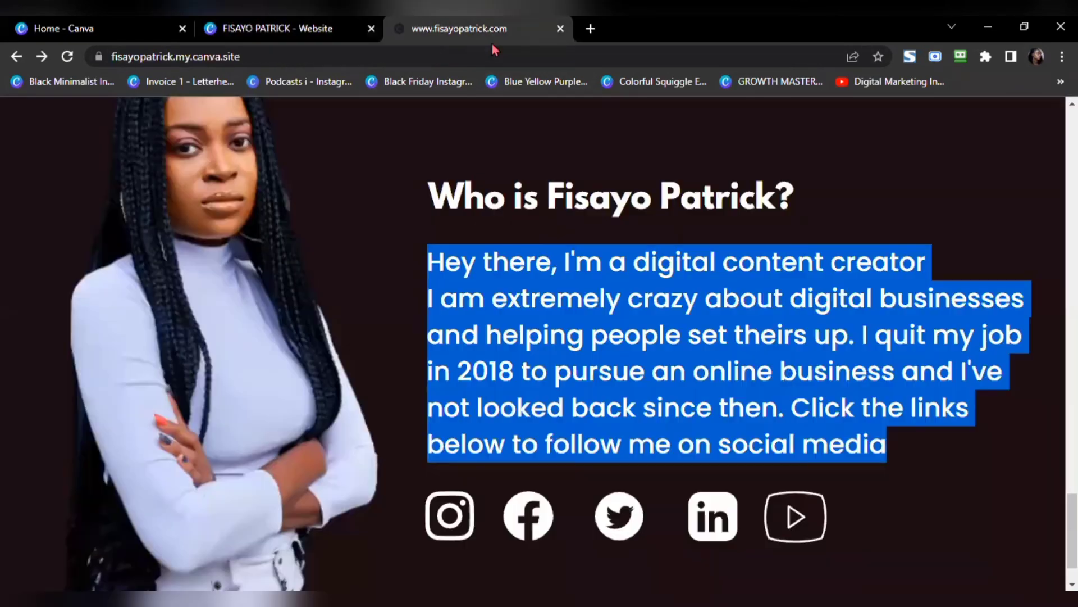
click(295, 29)
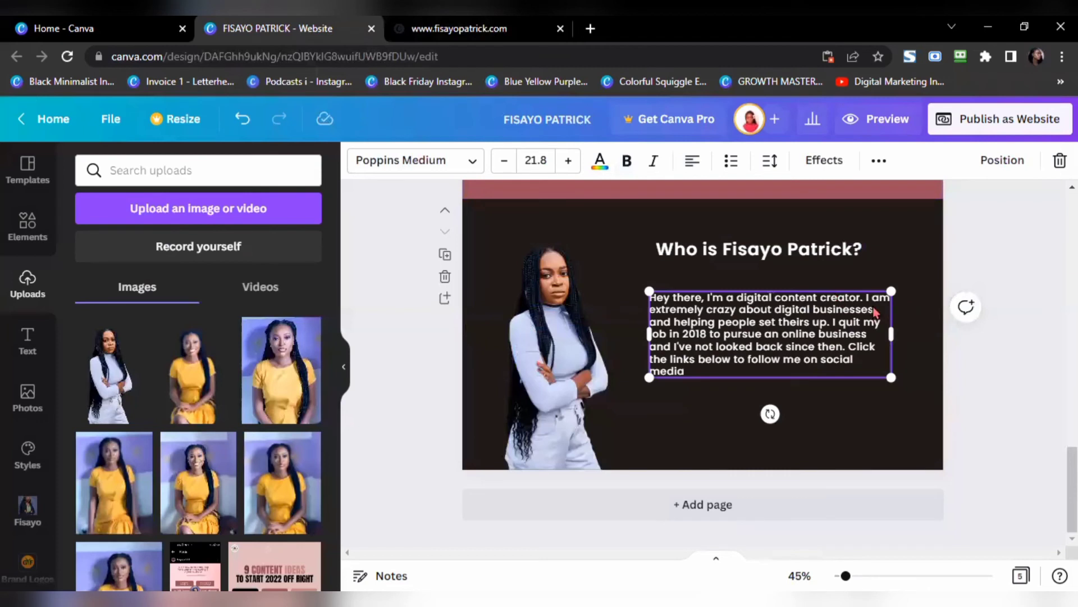
drag(892, 339, 844, 341)
drag(839, 378, 862, 387)
drag(762, 356, 802, 344)
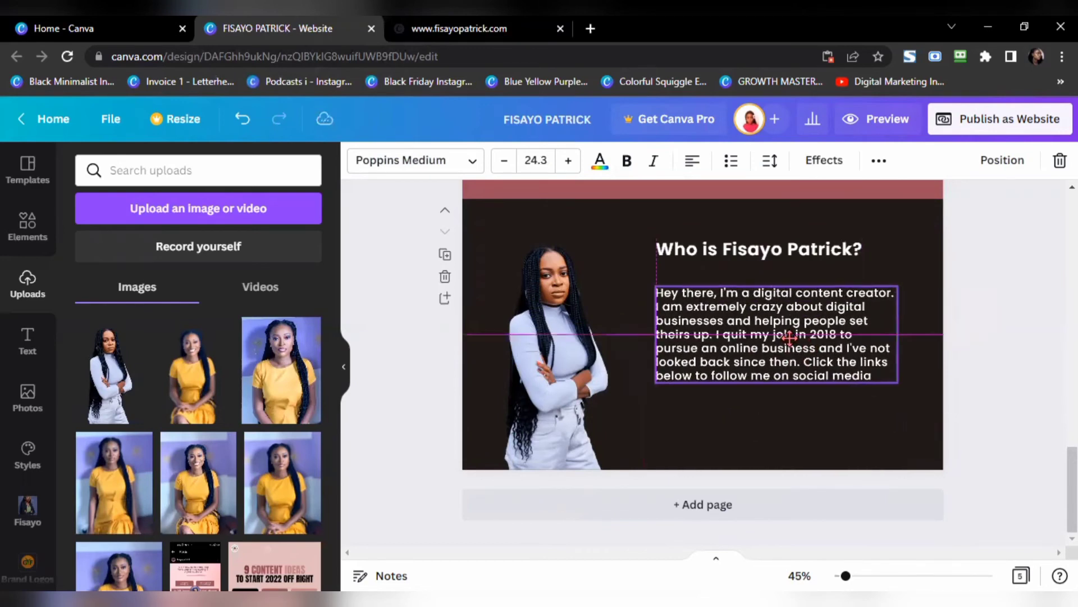
click(993, 376)
click(491, 31)
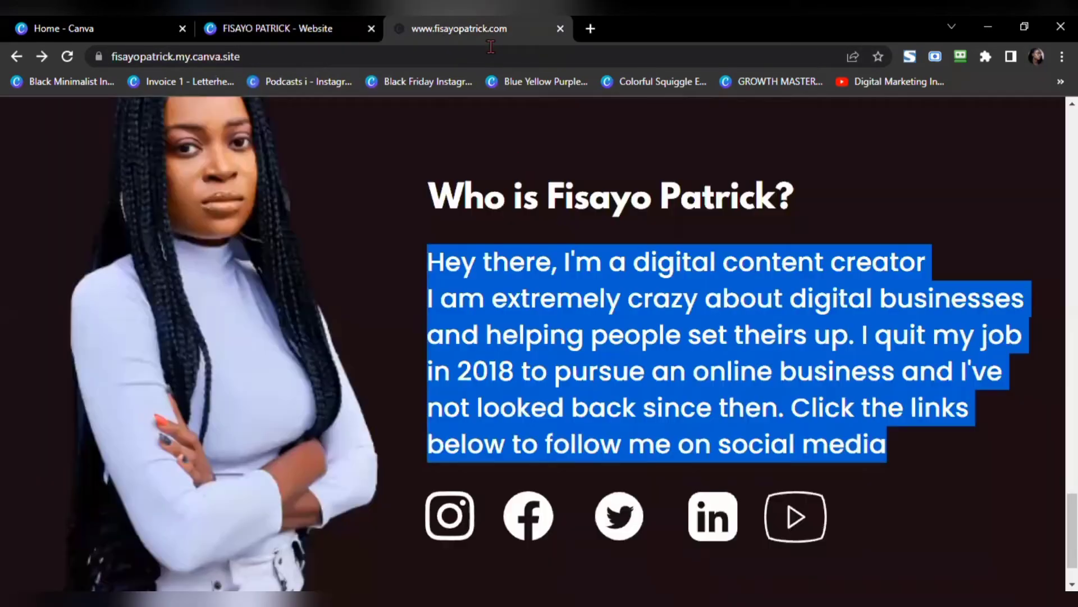
click(389, 384)
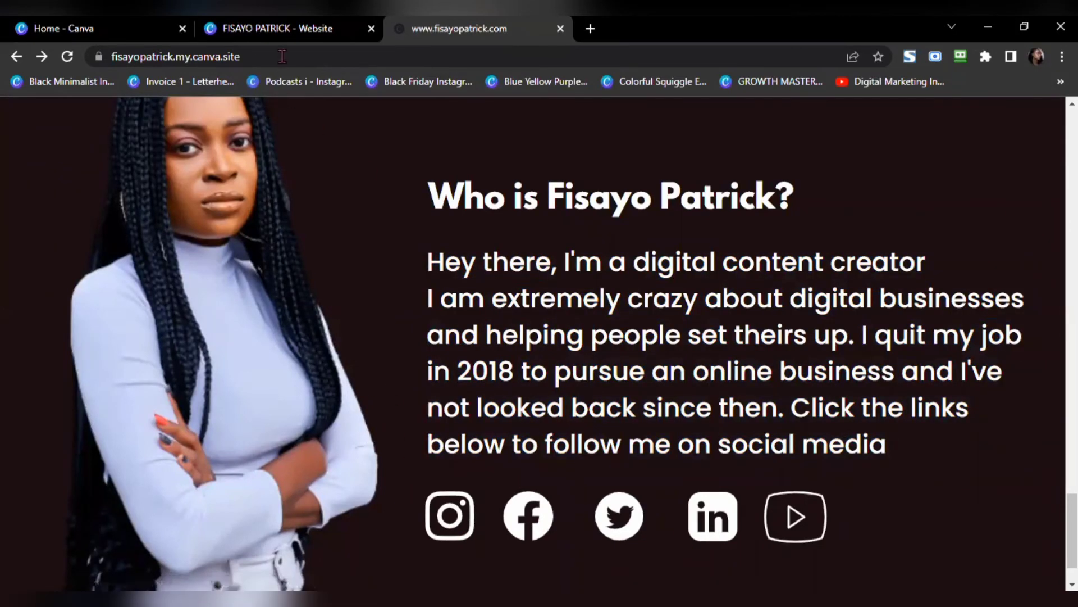
click(288, 29)
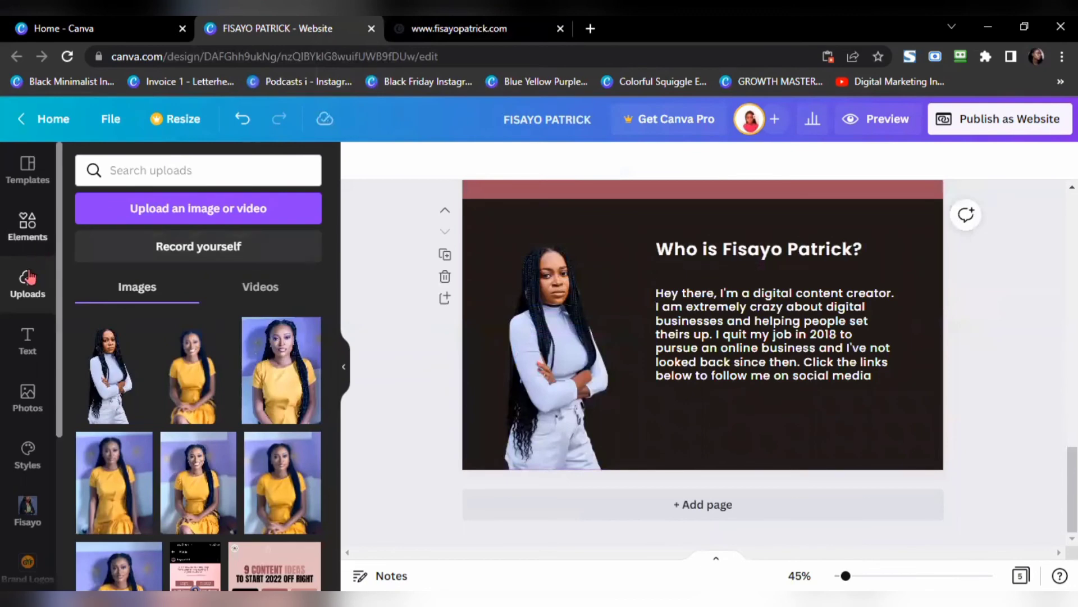
Step: Search Elements for 'instagram', add the icon below the paragraph, shrink it and colour it white
click(27, 227)
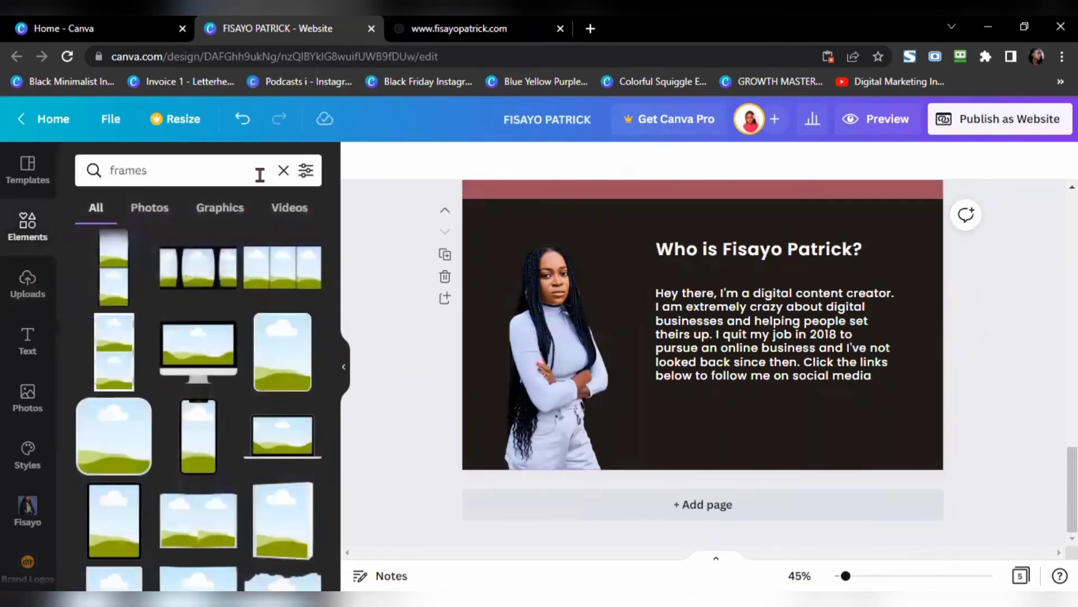
click(284, 171)
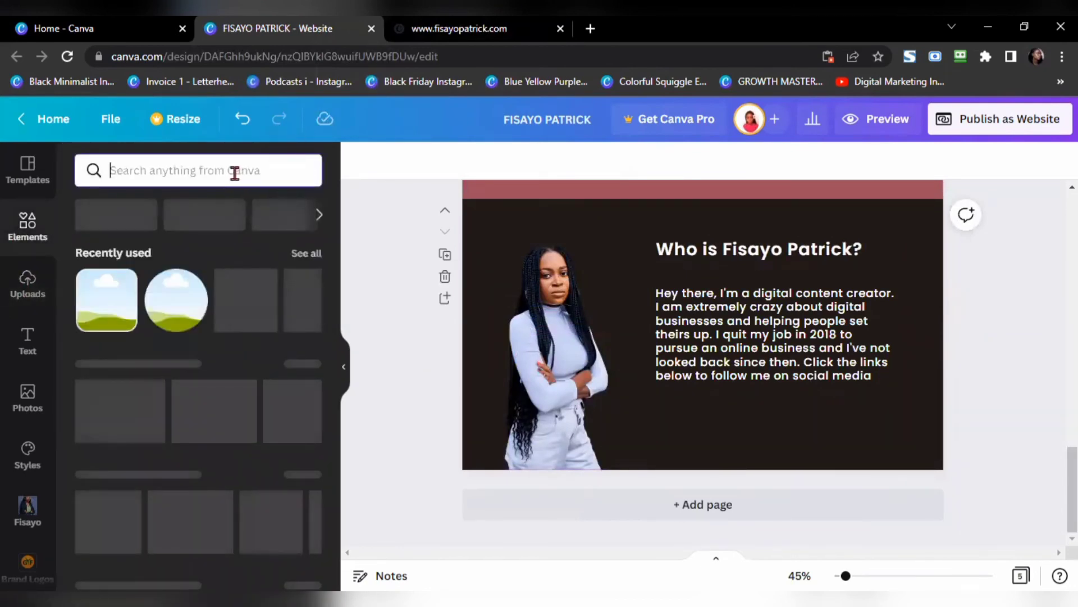
text(instagram)
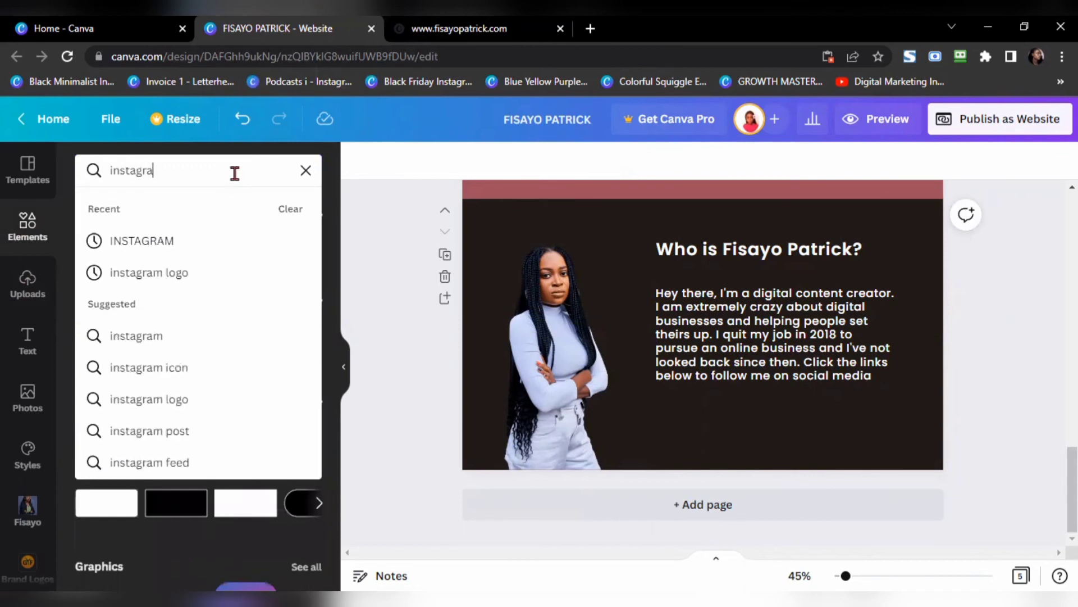
key(Return)
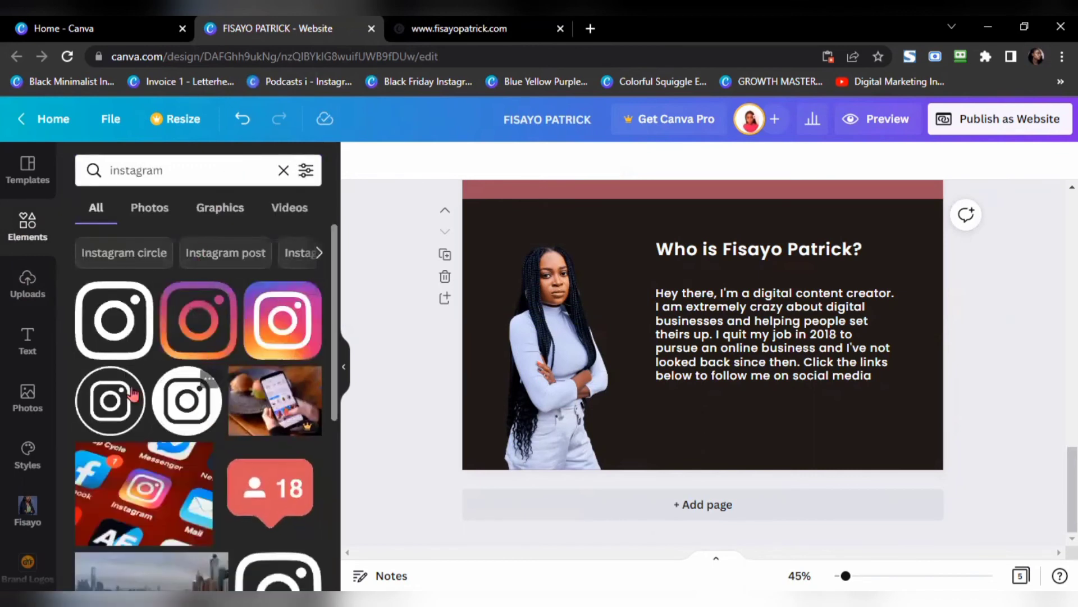
drag(465, 355, 703, 334)
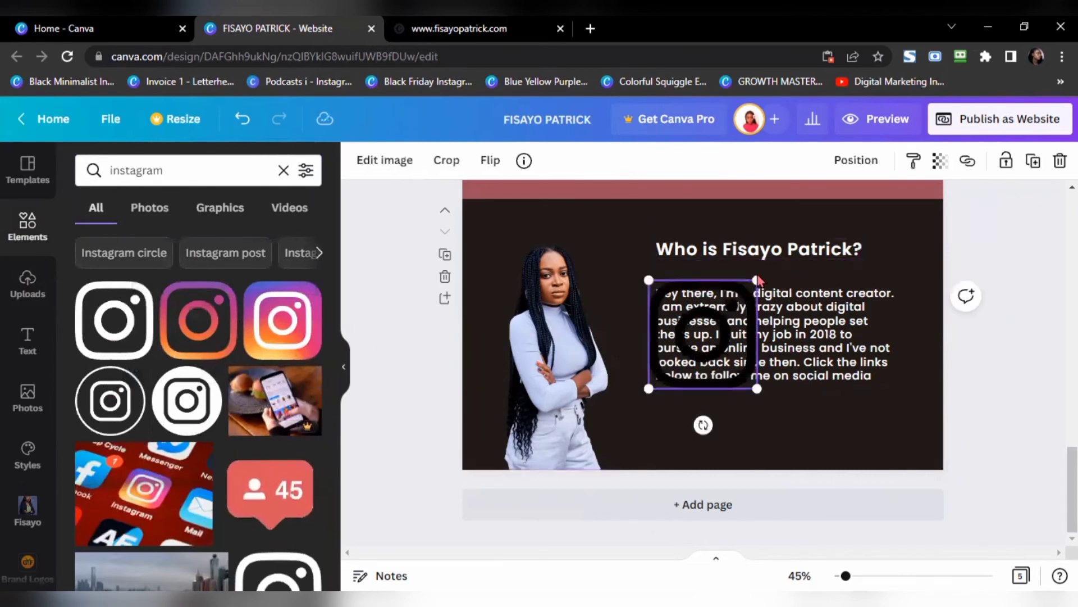
drag(751, 293, 668, 409)
click(358, 161)
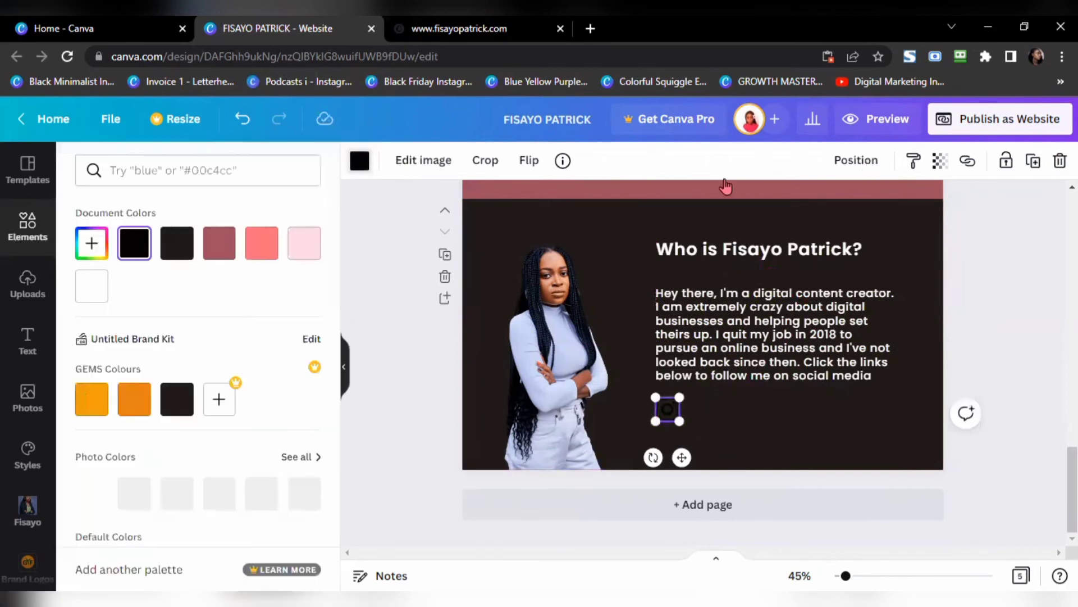
click(80, 298)
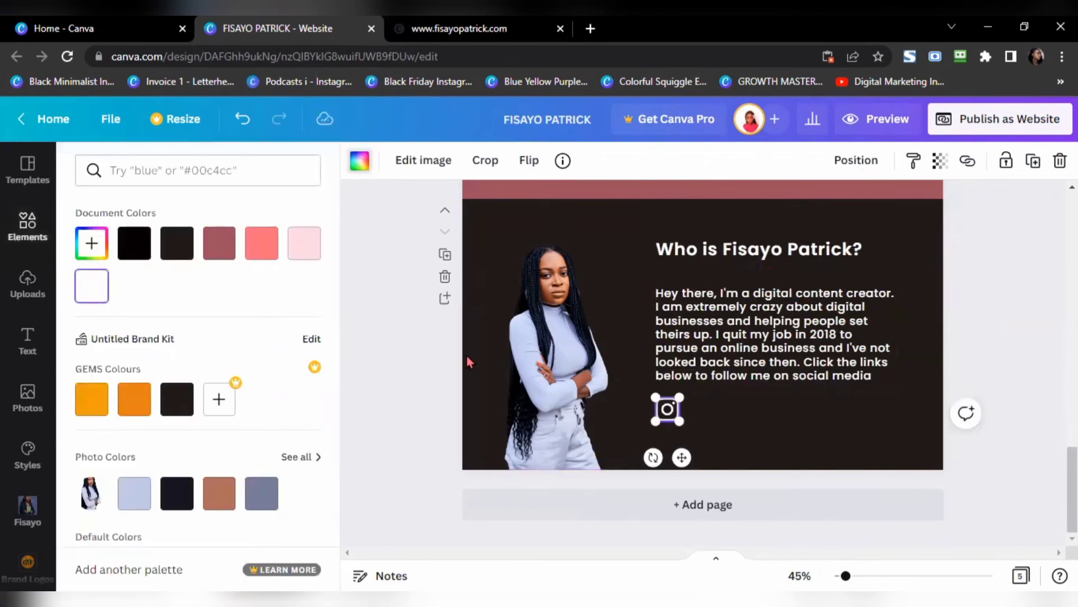
click(30, 234)
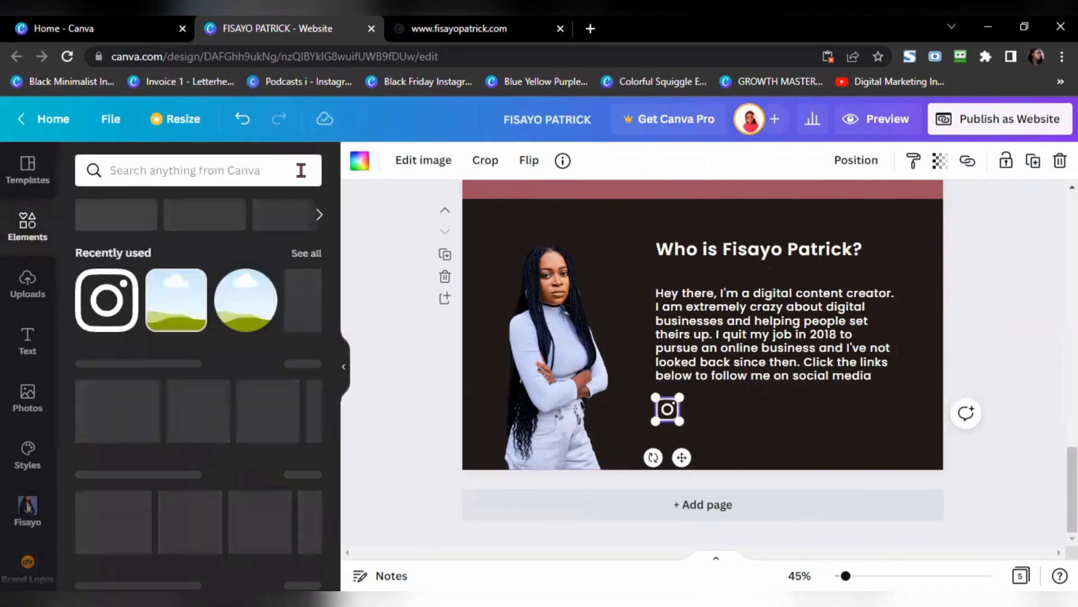
click(212, 174)
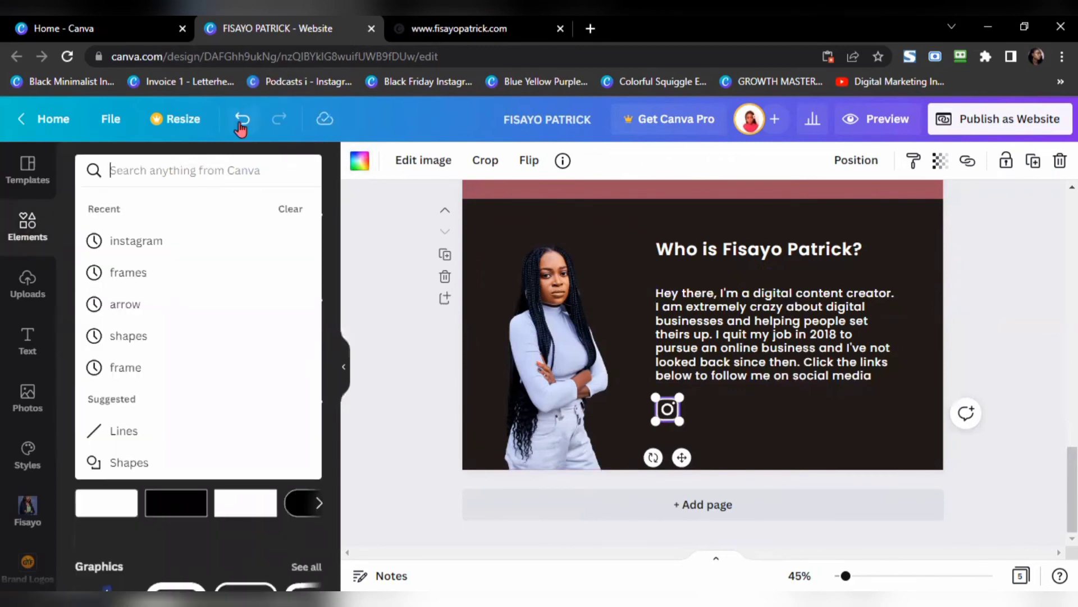
Step: Search 'facebook', add the circular Facebook icon, make it white and shrink it
text(faceboo)
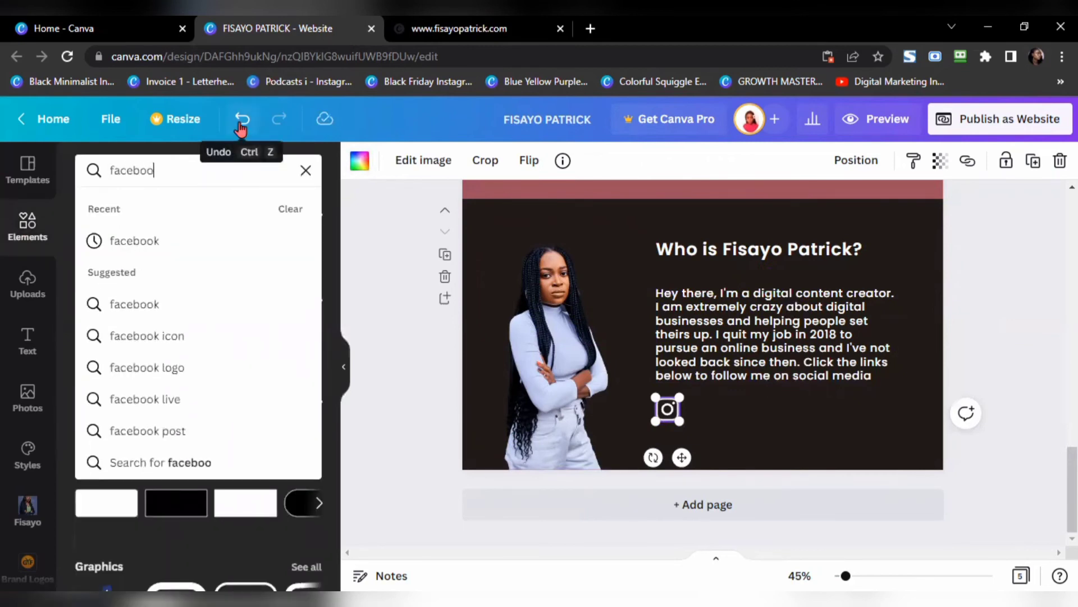
text(k)
key(Return)
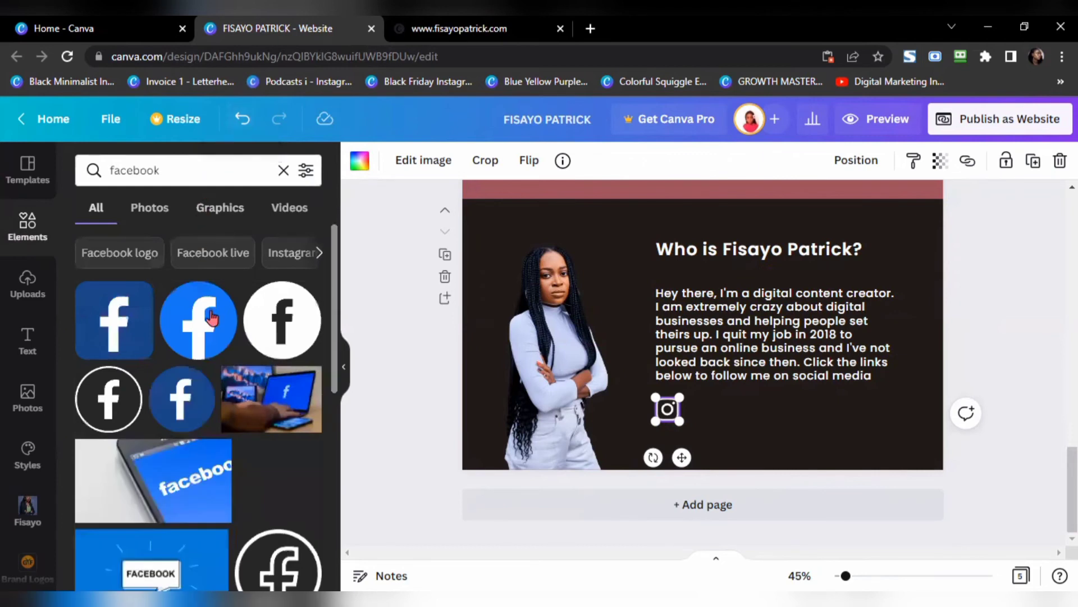
click(281, 315)
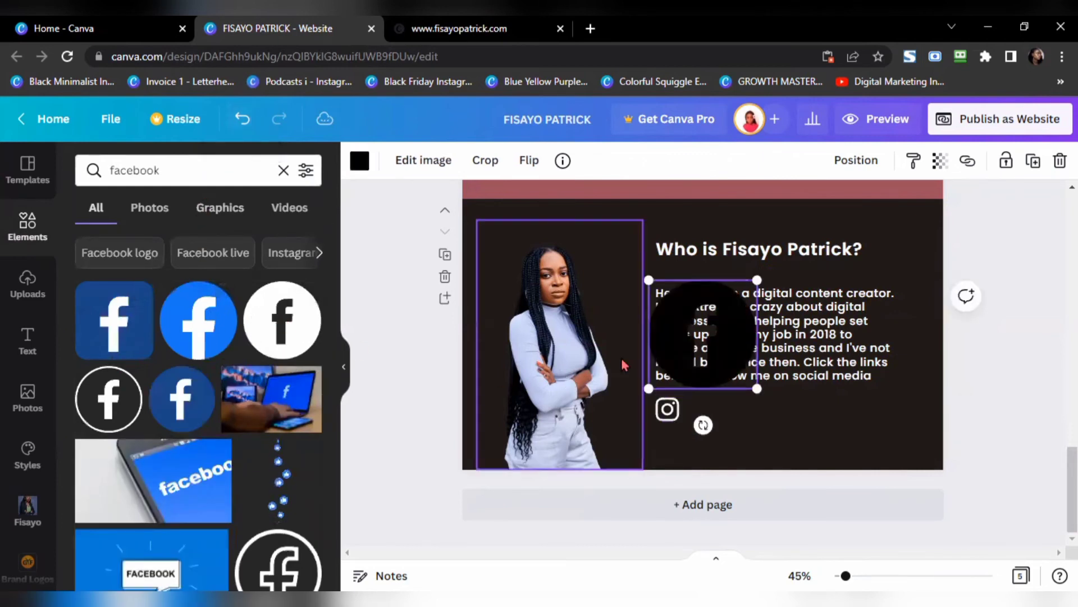
click(362, 161)
click(90, 286)
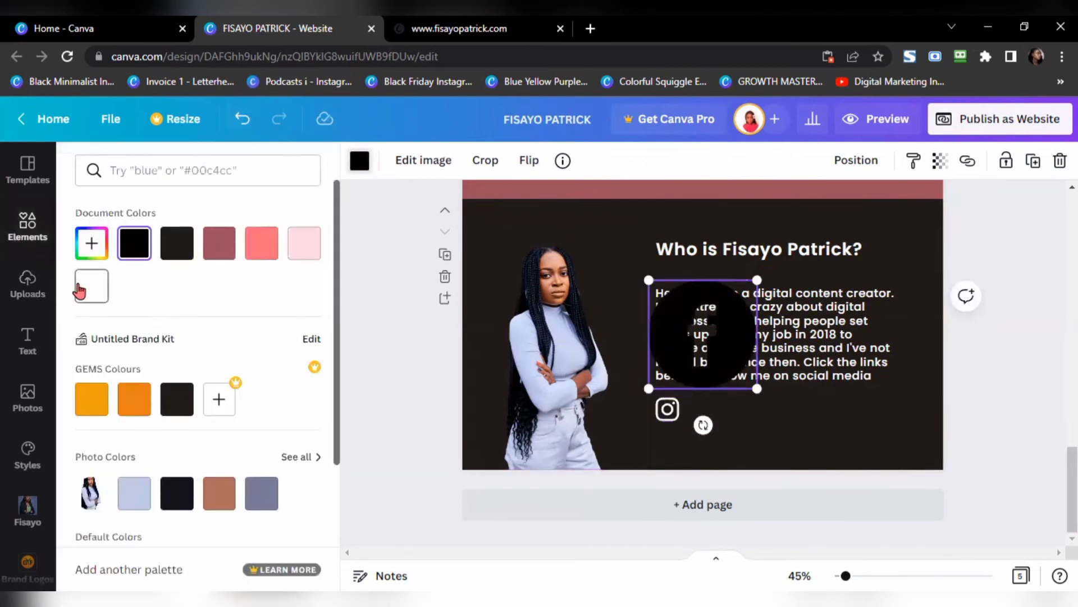
drag(693, 310, 711, 418)
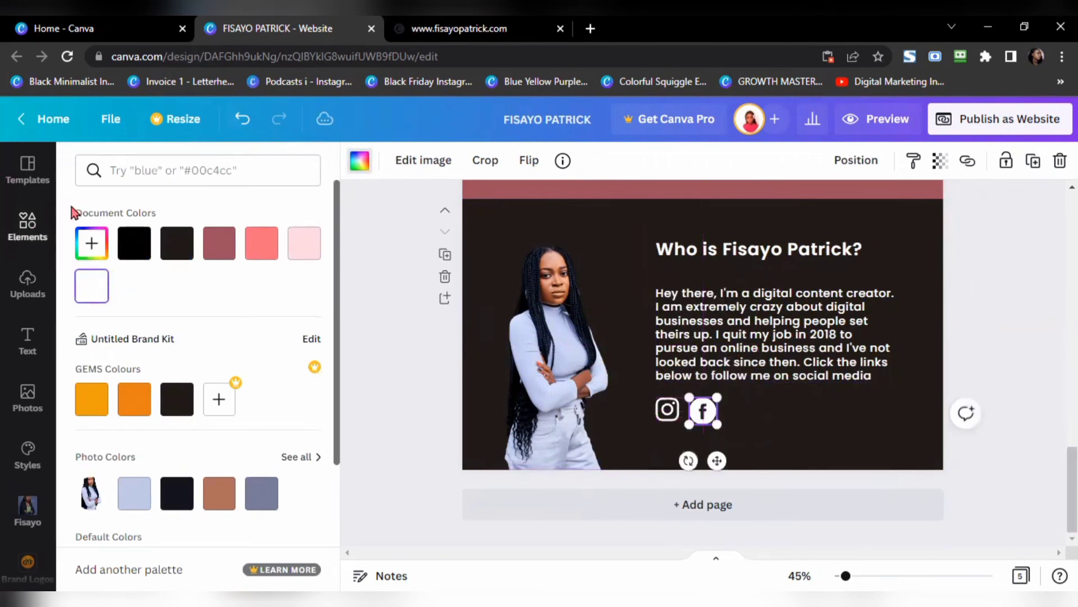
Step: Search 'twitter', add the white circle Twitter icon and size it beside the Facebook icon
click(27, 225)
click(249, 170)
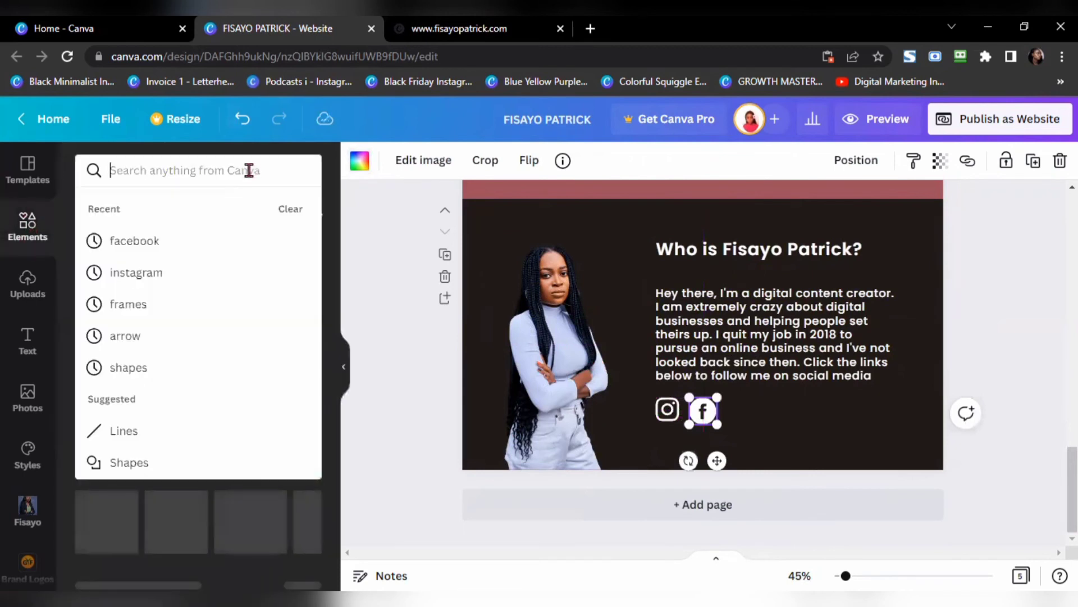
text(twitter)
key(Return)
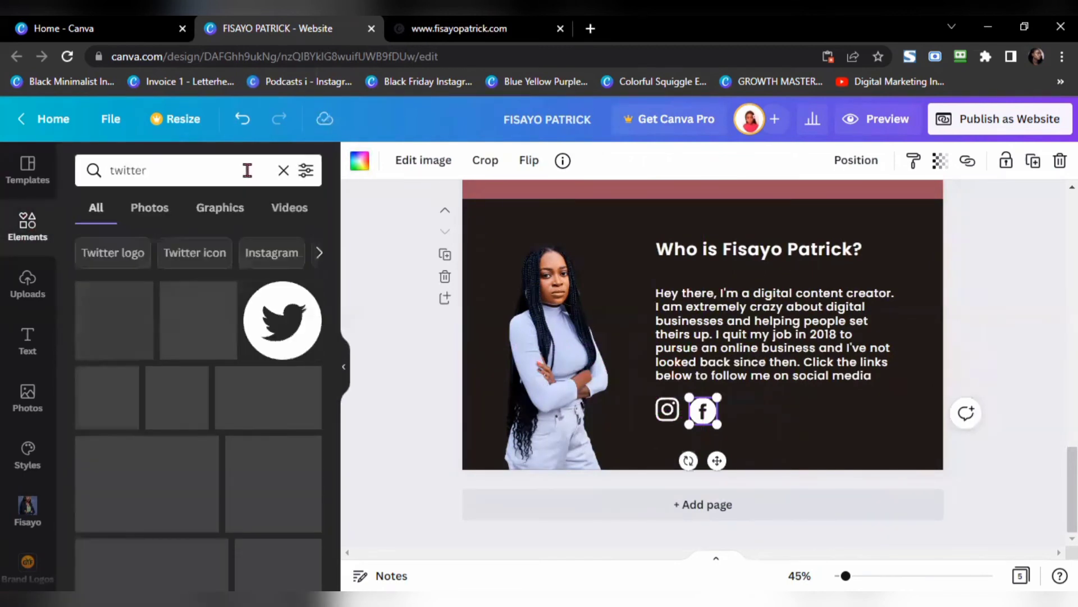
click(283, 320)
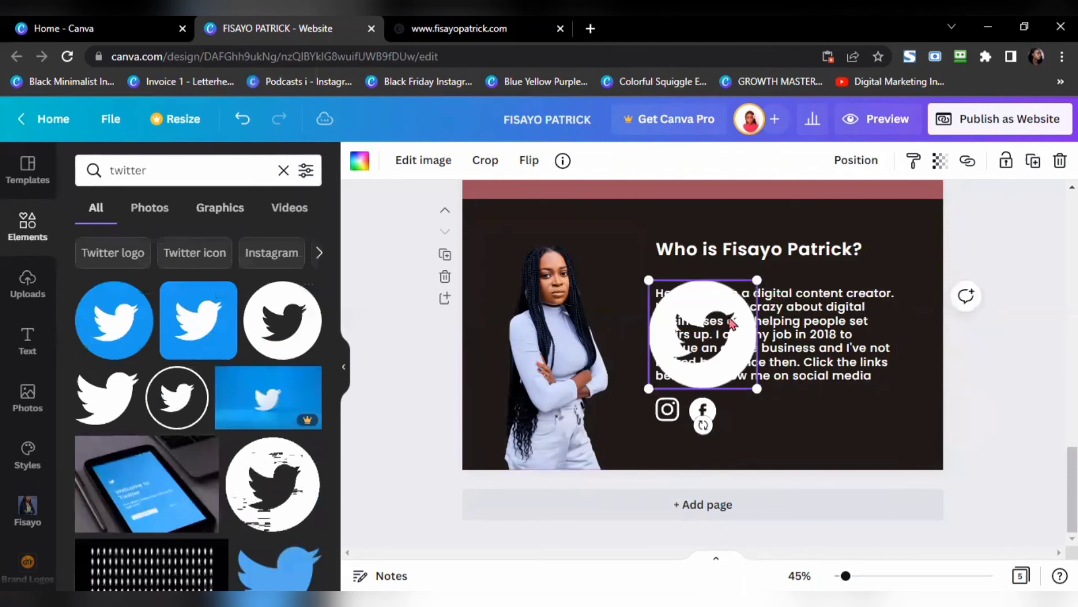
drag(733, 323, 804, 449)
drag(823, 343, 756, 398)
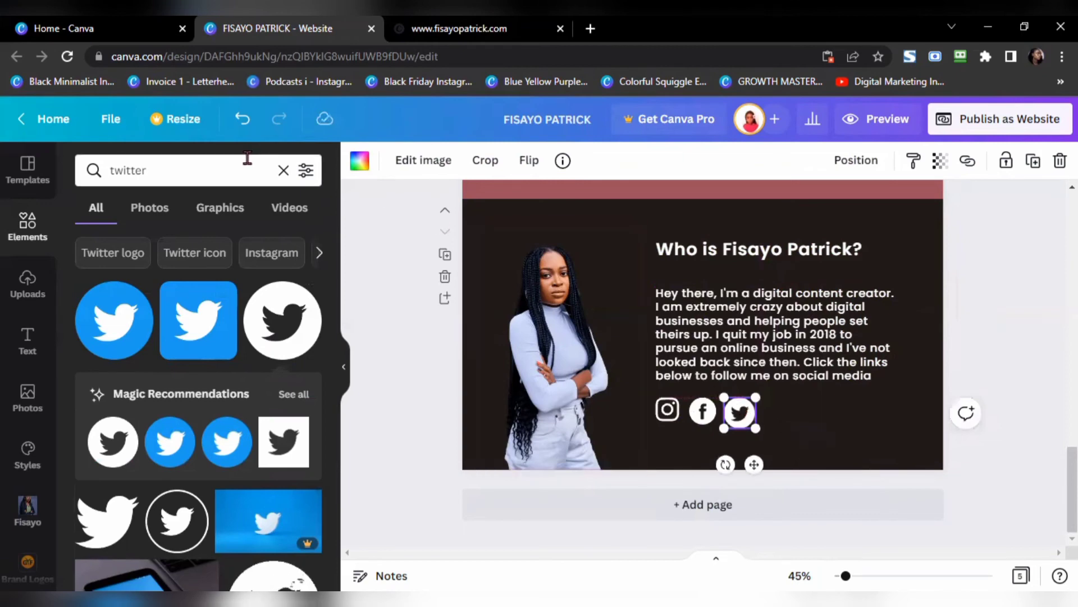
click(441, 34)
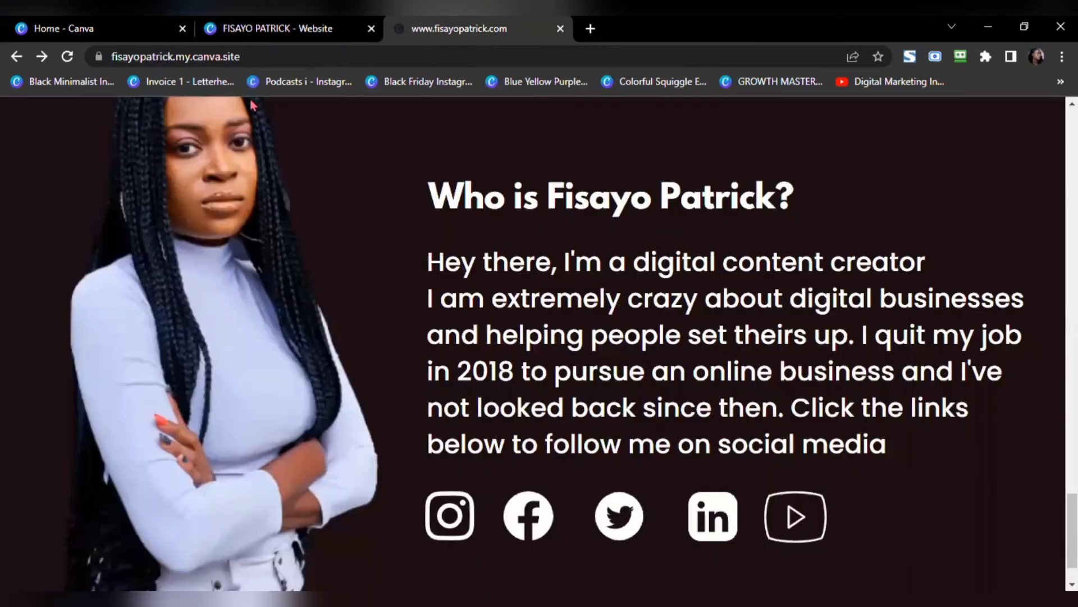
click(279, 34)
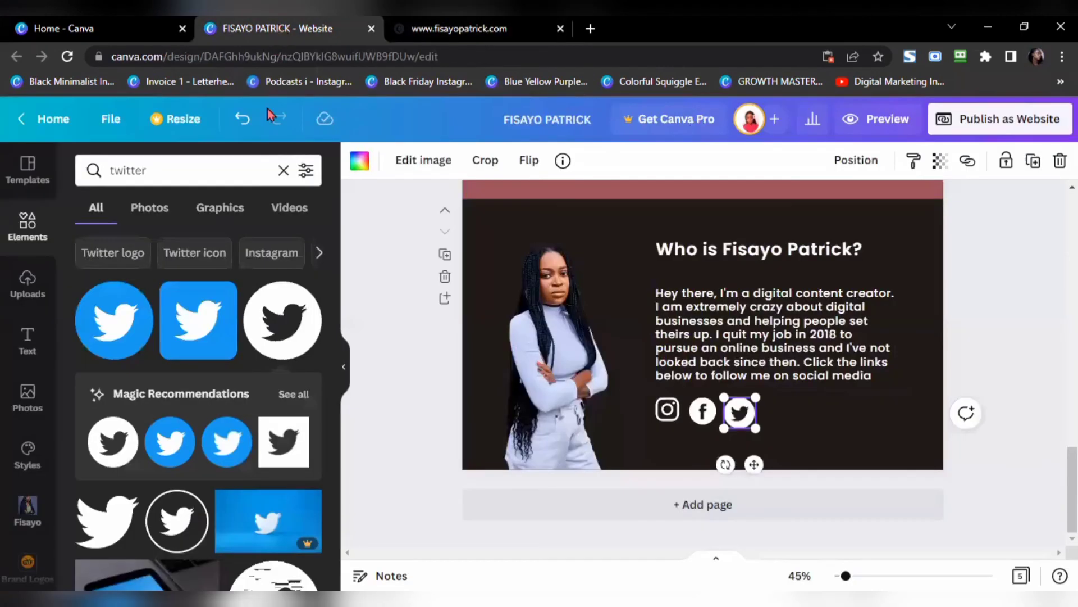
click(283, 171)
Step: Search 'linkedin', add the LinkedIn icon, make it white, shrink it and place it after Twitter
click(217, 176)
text(linkedin)
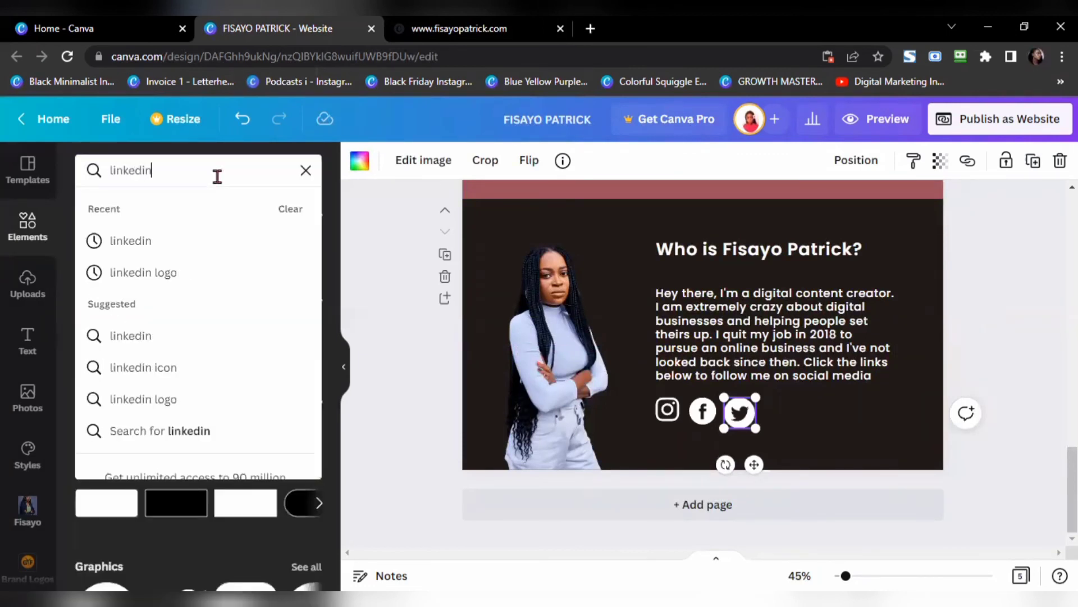
key(Return)
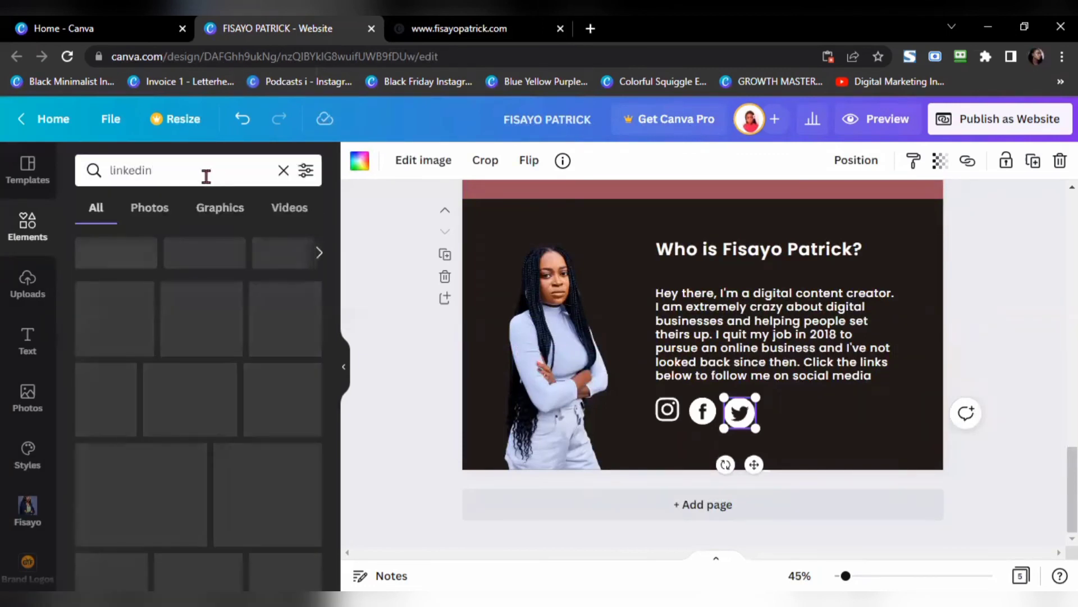
click(198, 320)
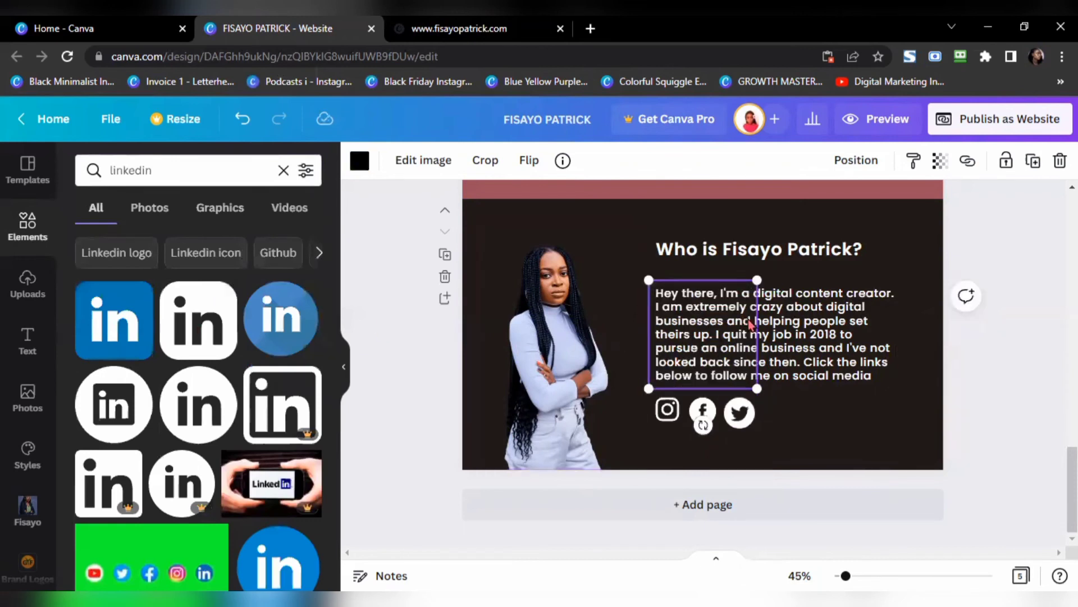
click(359, 160)
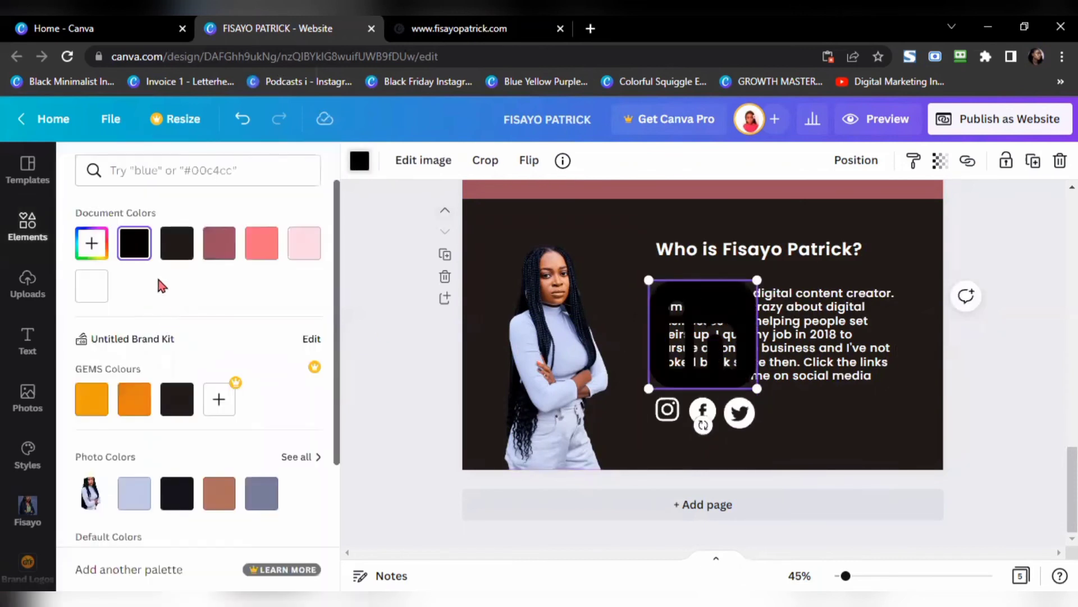
click(91, 285)
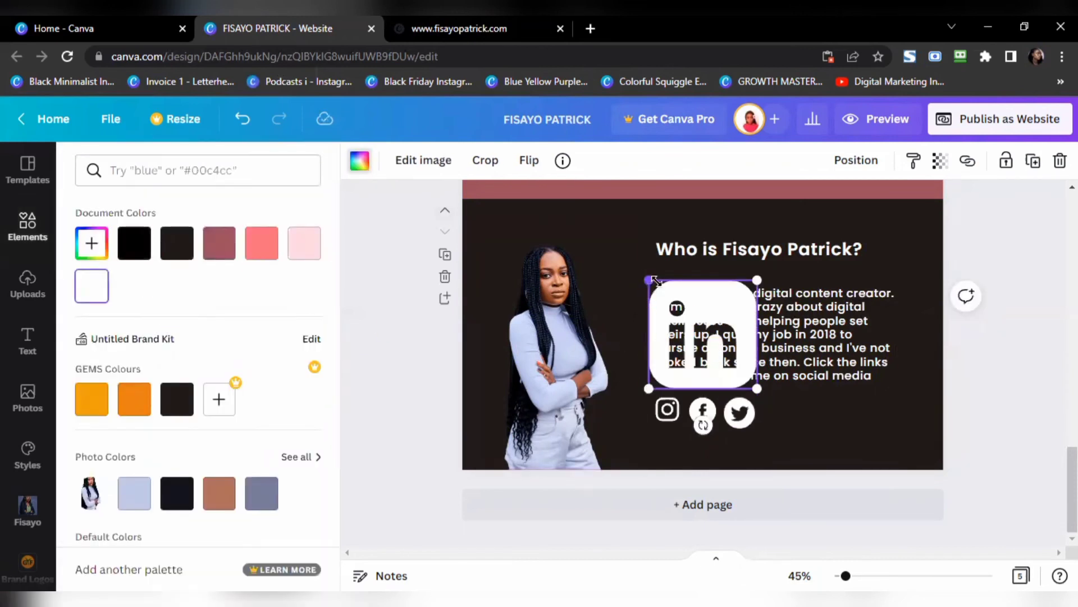
drag(648, 280, 729, 344)
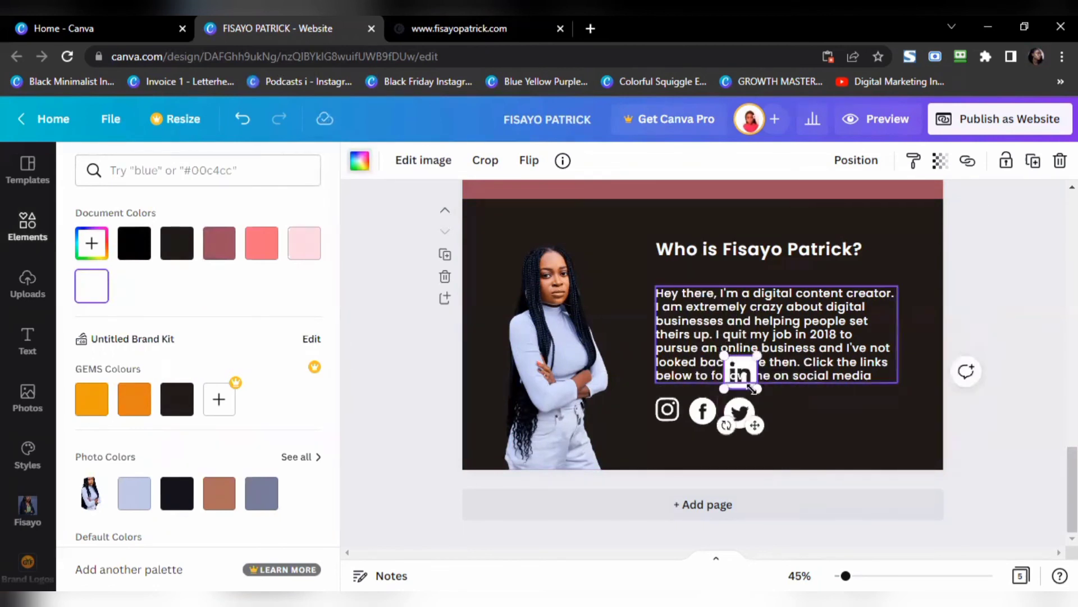
drag(746, 391, 783, 426)
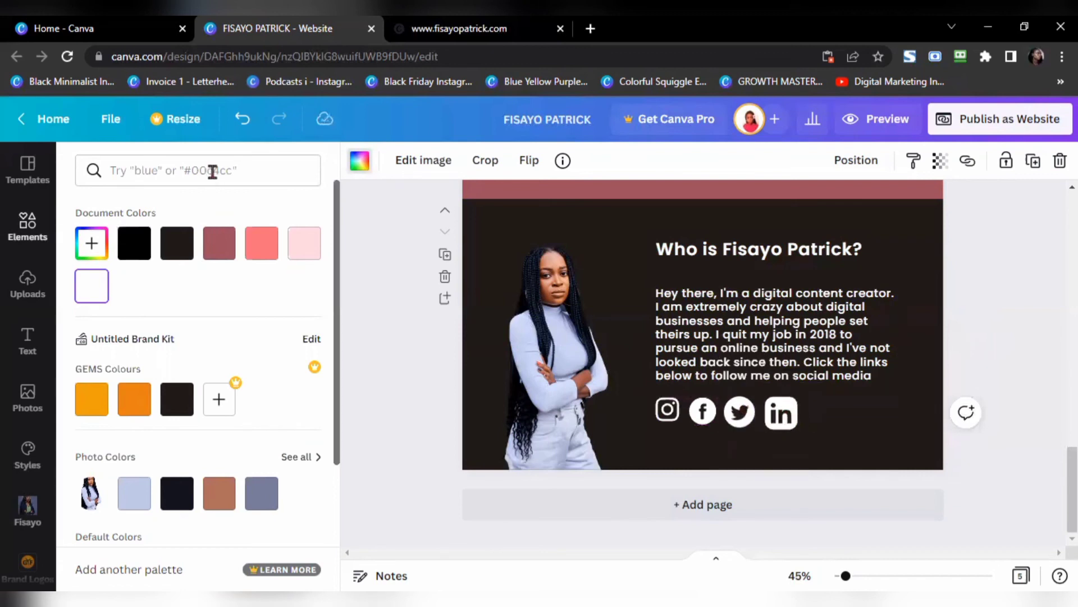
click(23, 225)
Step: Search 'youtube', place the play icon after LinkedIn, shrink it and colour it white
click(266, 170)
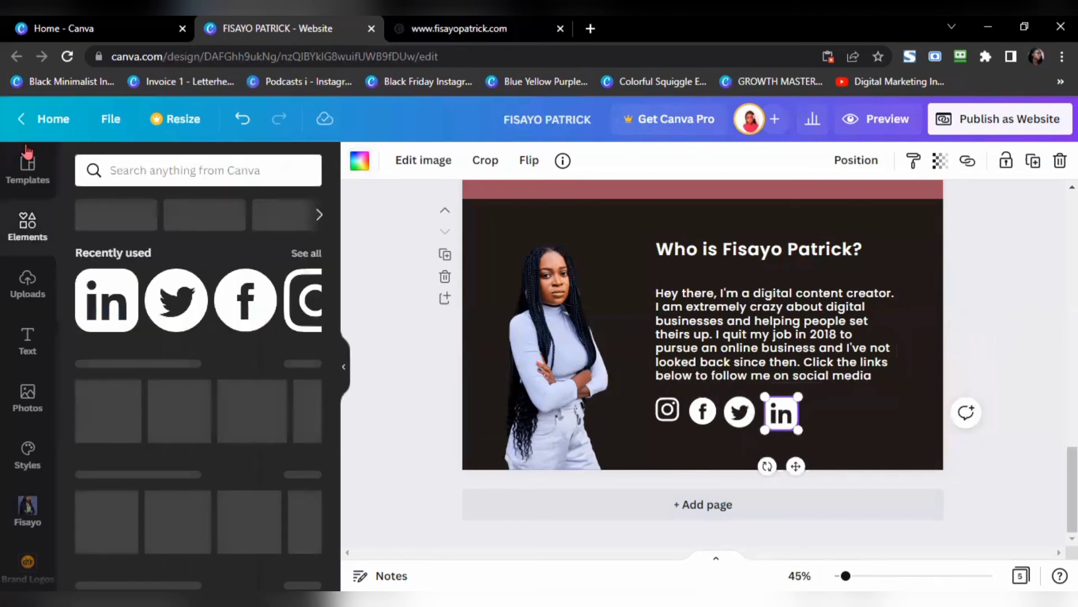
text(youtube)
key(Return)
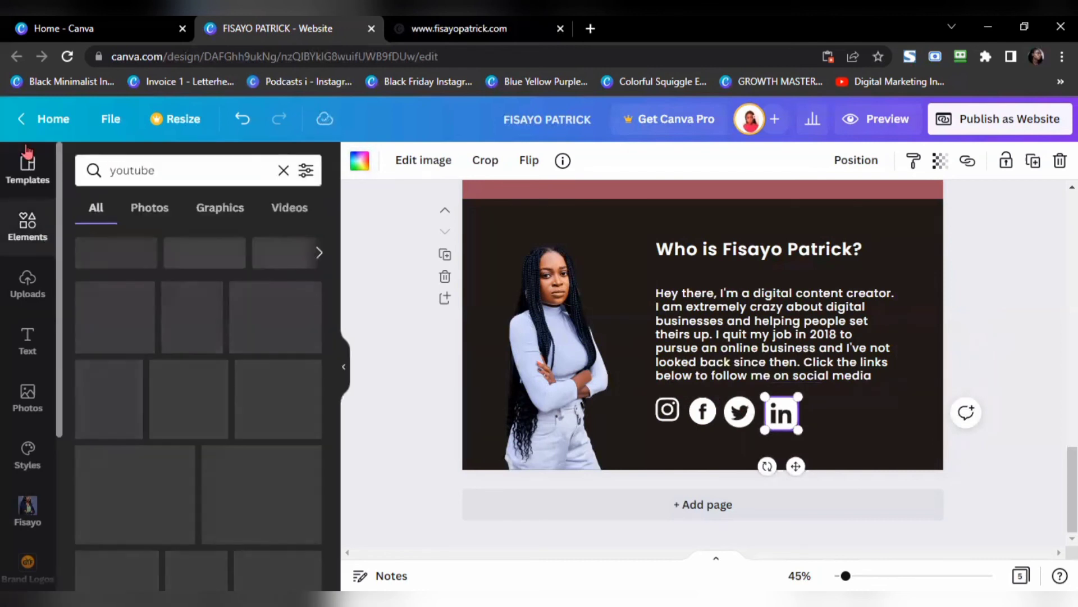
drag(191, 344, 865, 418)
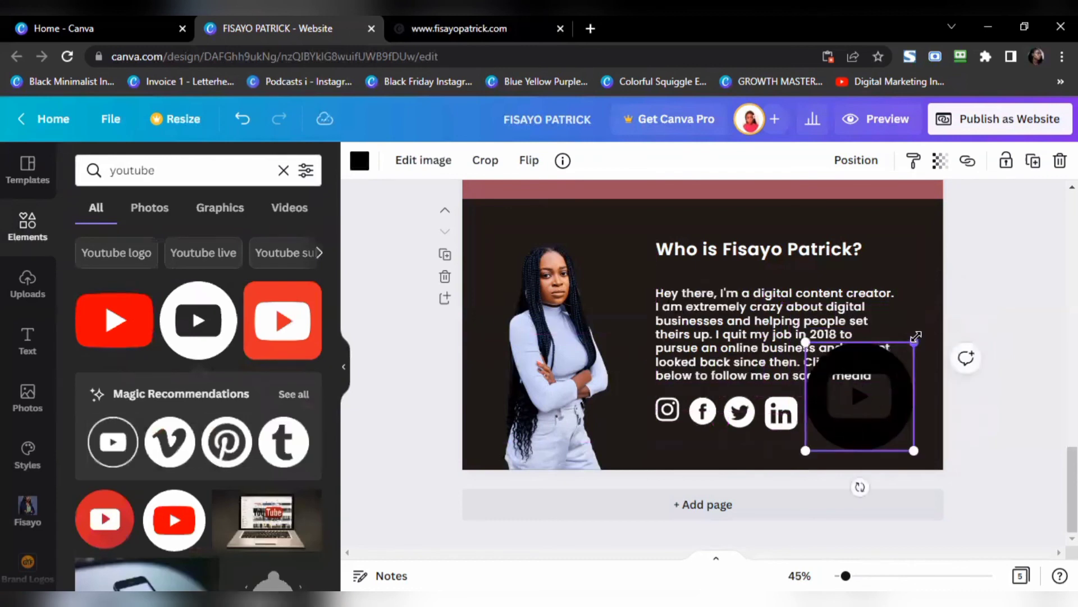
drag(913, 342, 818, 394)
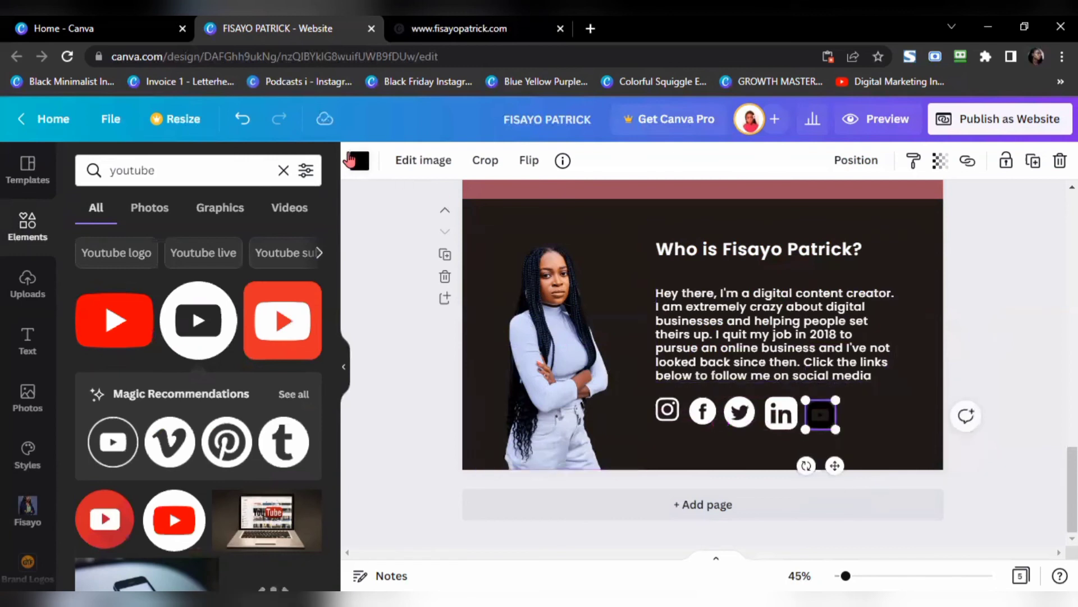
click(355, 162)
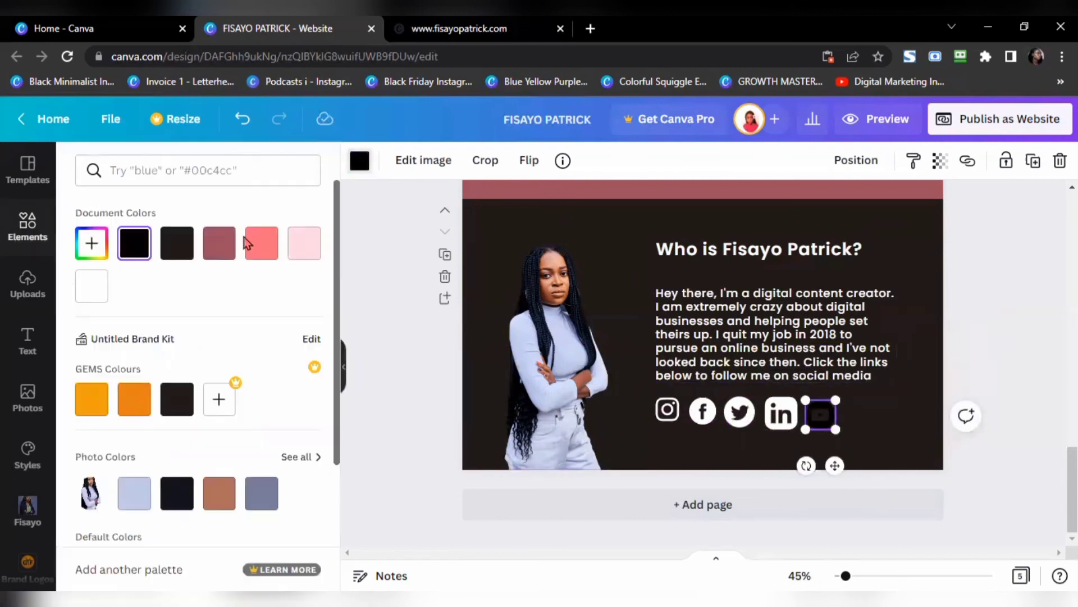
click(93, 286)
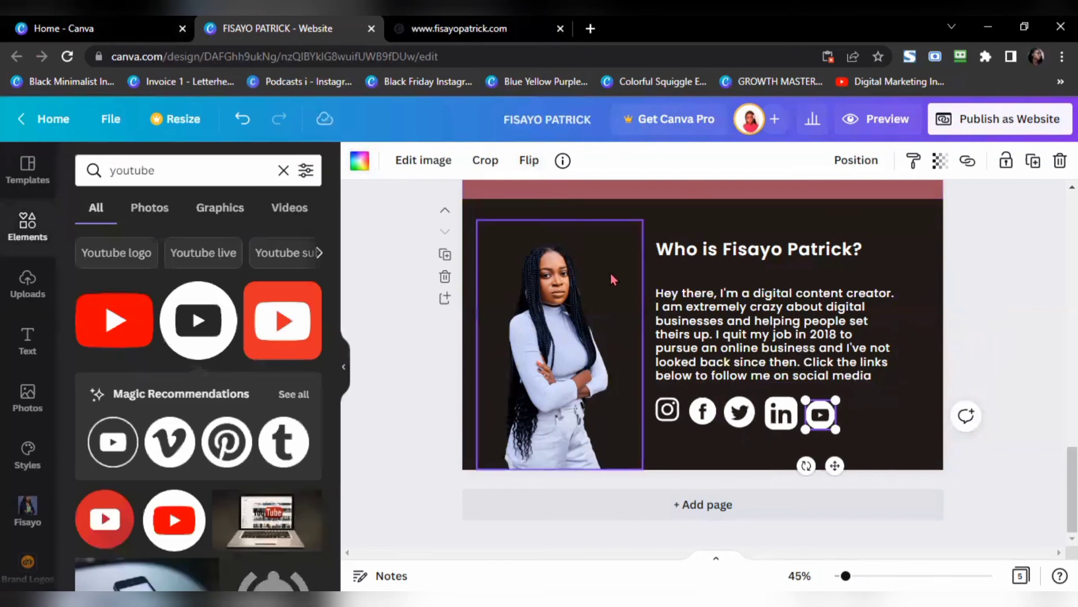
click(670, 412)
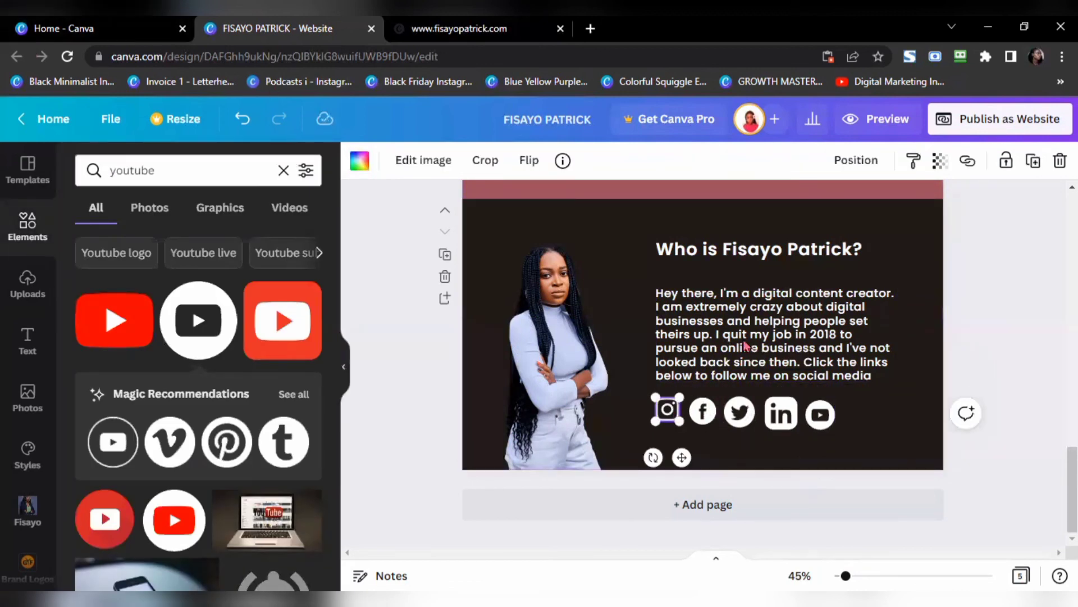
Step: Link the Instagram and Facebook icons to the owner's profile URLs, then deselect everything
click(972, 168)
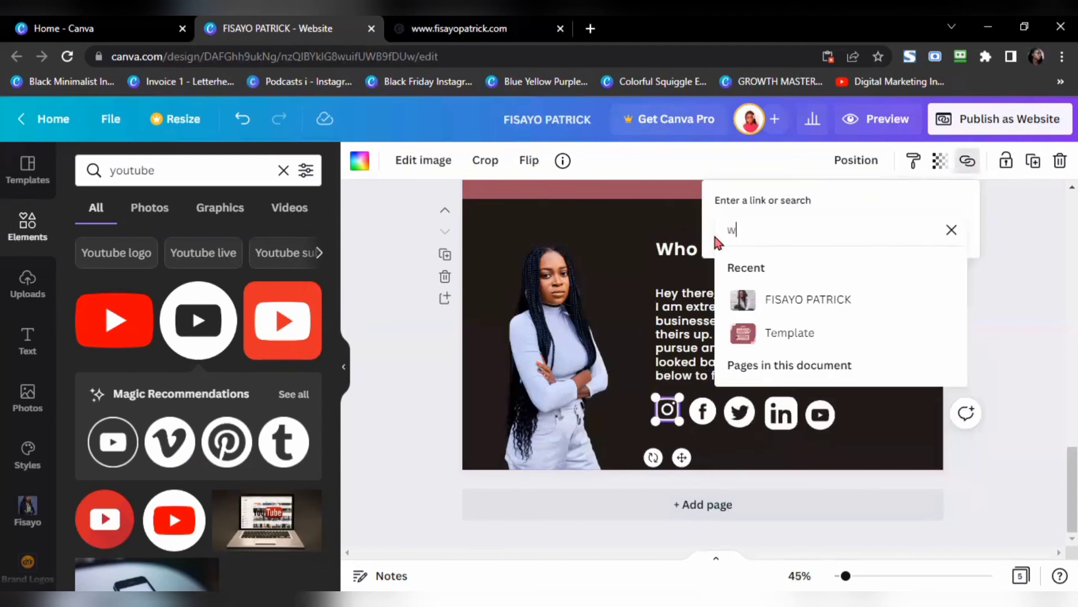
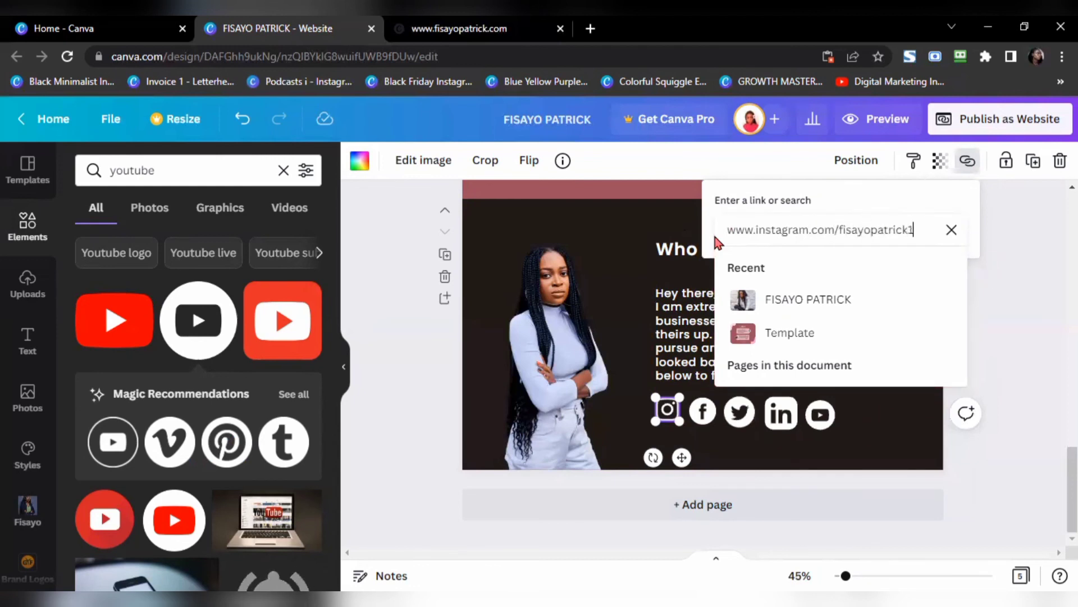
key(Return)
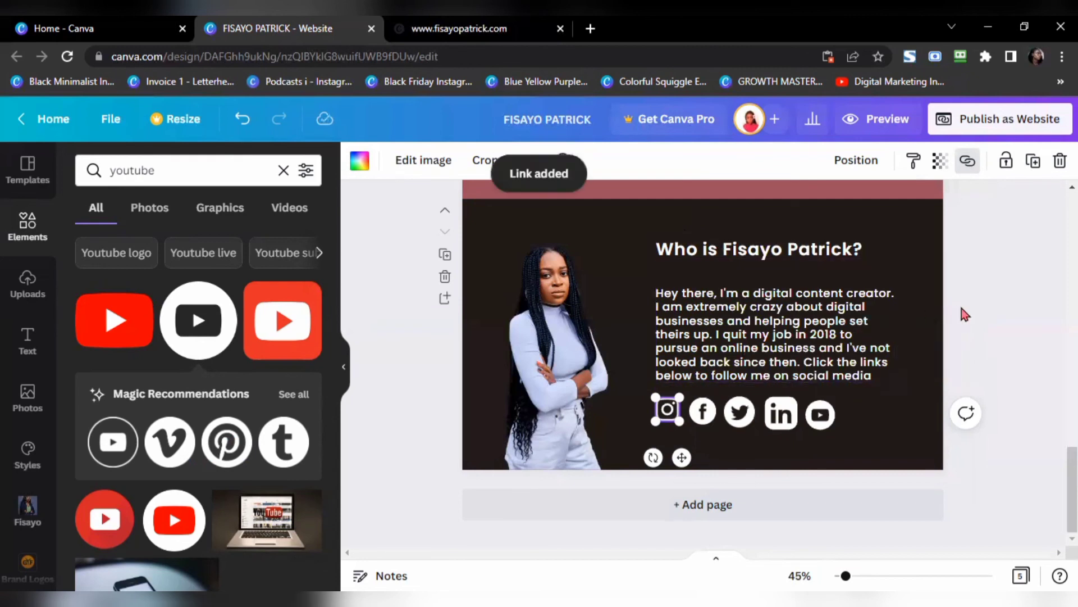
click(705, 414)
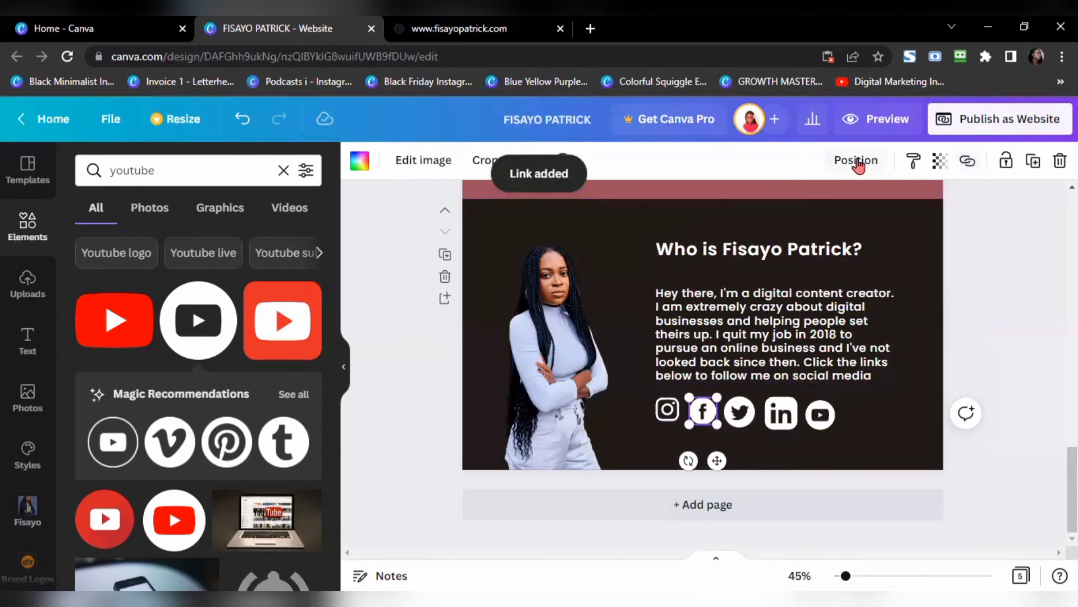
click(968, 160)
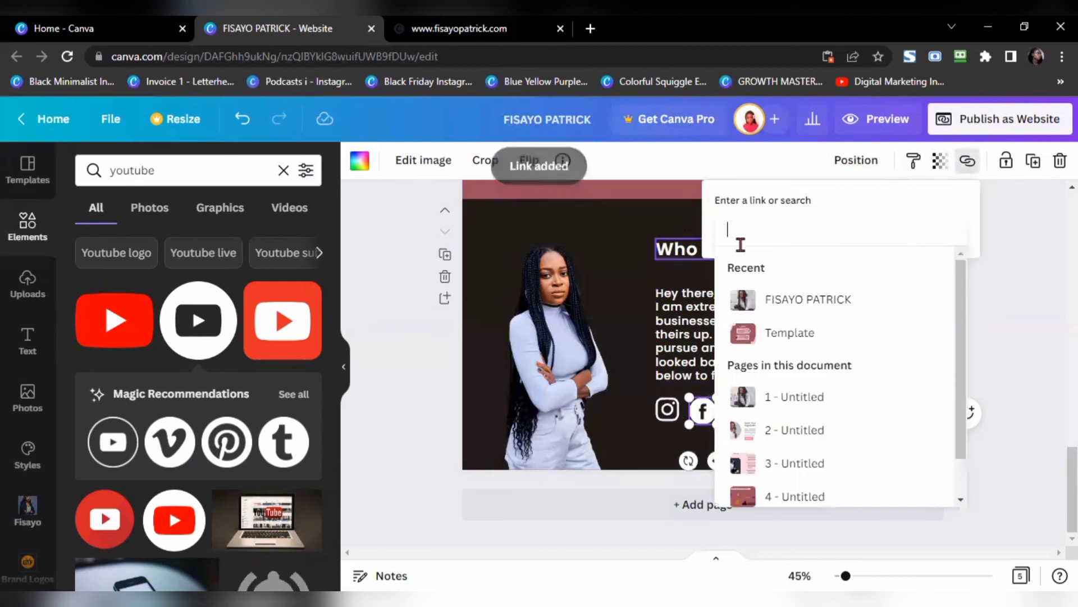
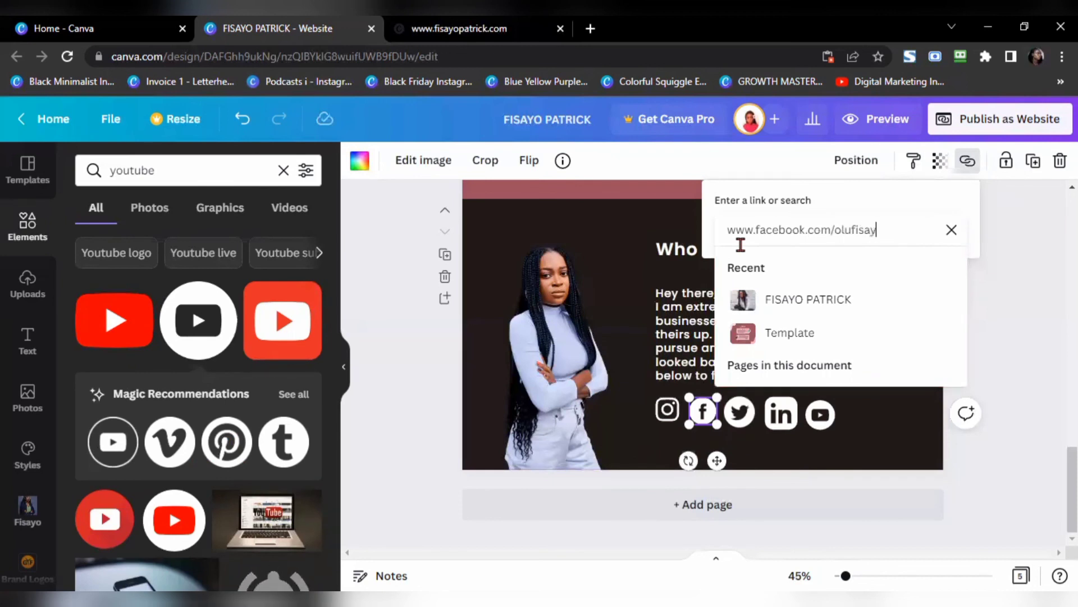
key(Return)
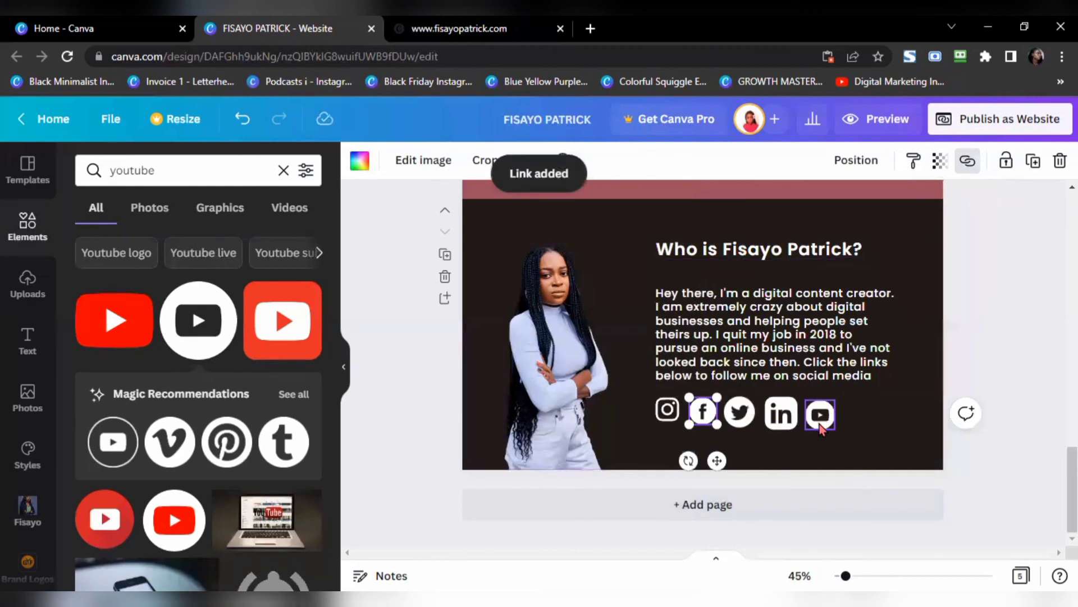
click(819, 424)
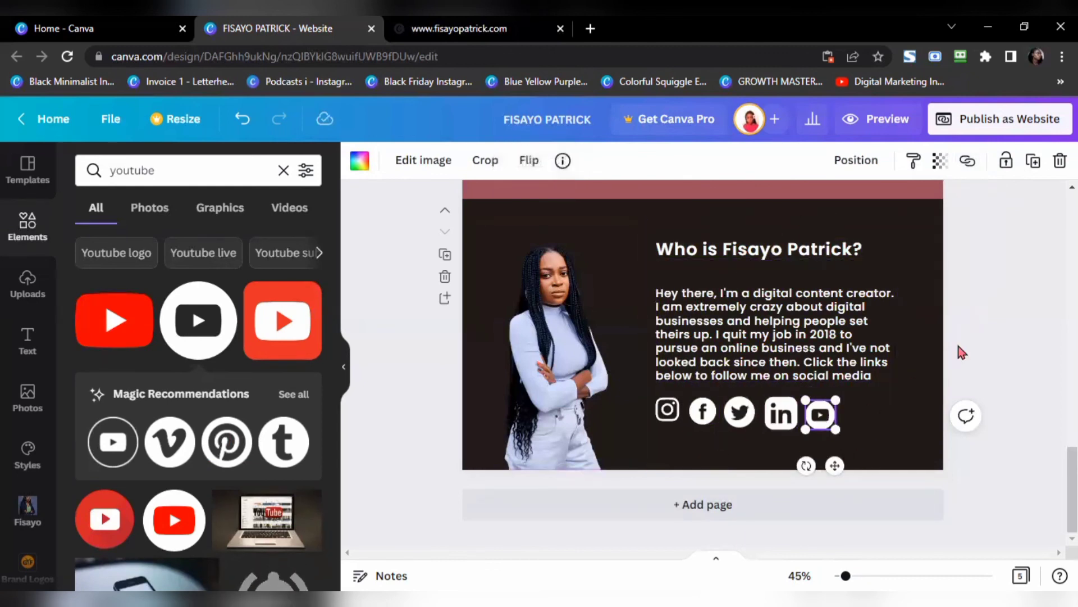
click(988, 337)
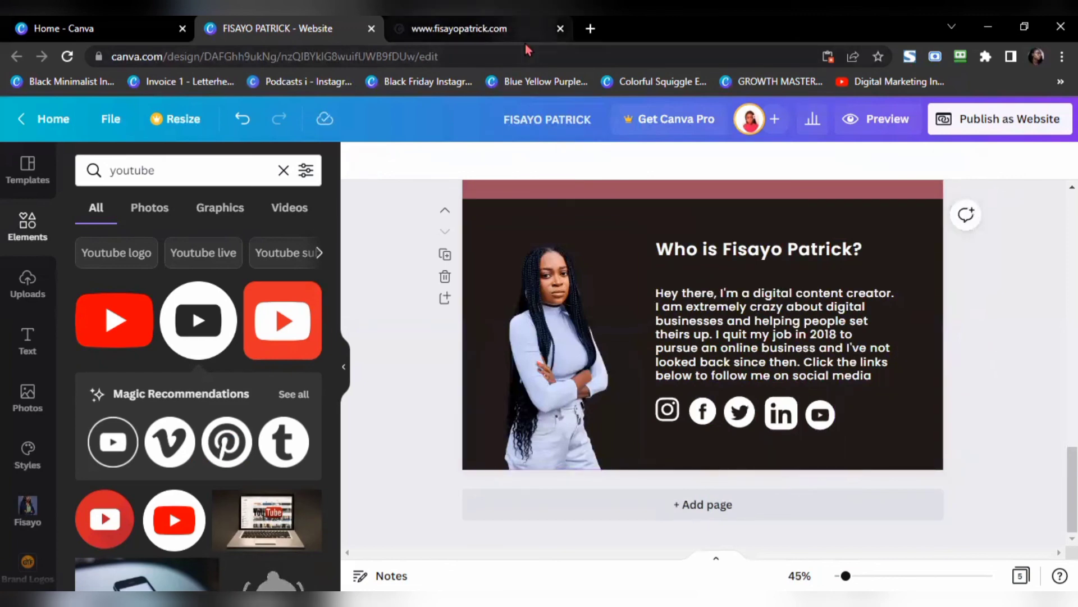
click(506, 29)
scroll(512, 435, down, 1)
scroll(512, 432, up, 5)
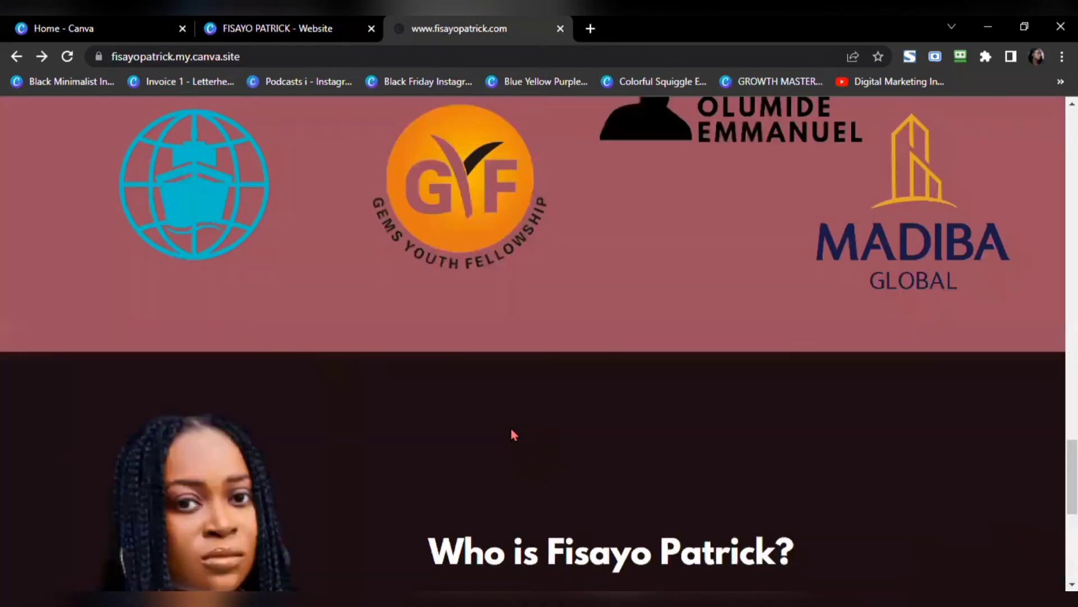
scroll(512, 434, down, 5)
scroll(510, 428, up, 10)
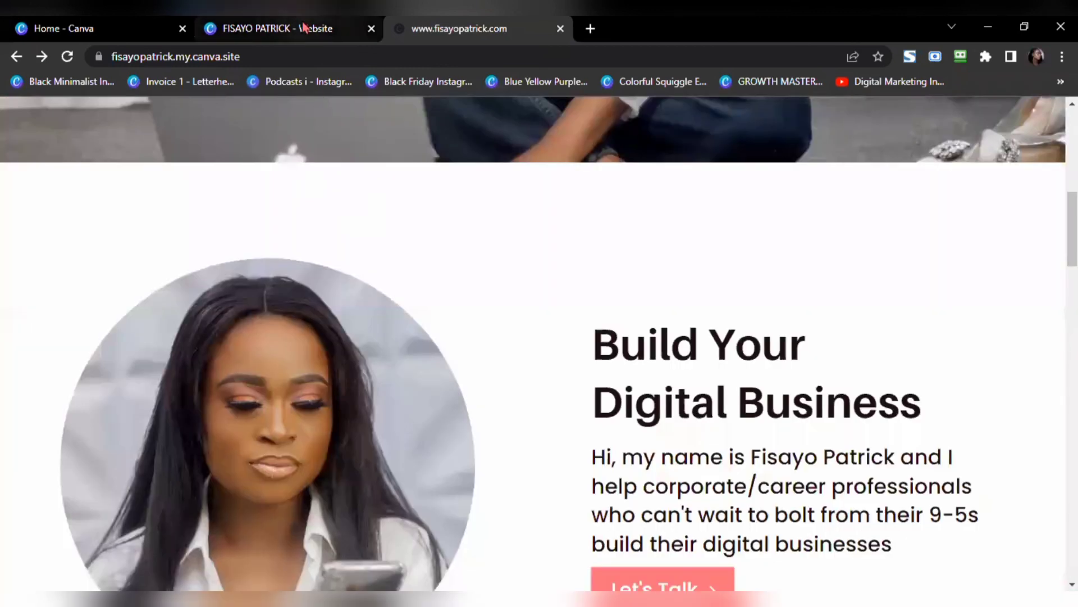
click(304, 28)
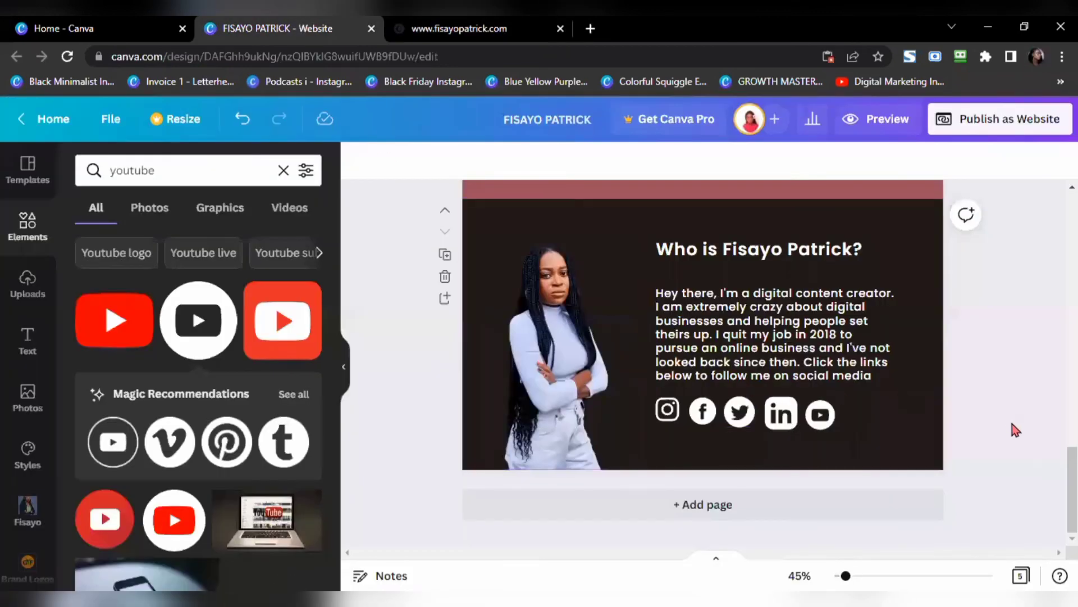
scroll(997, 403, up, 4)
scroll(990, 400, up, 6)
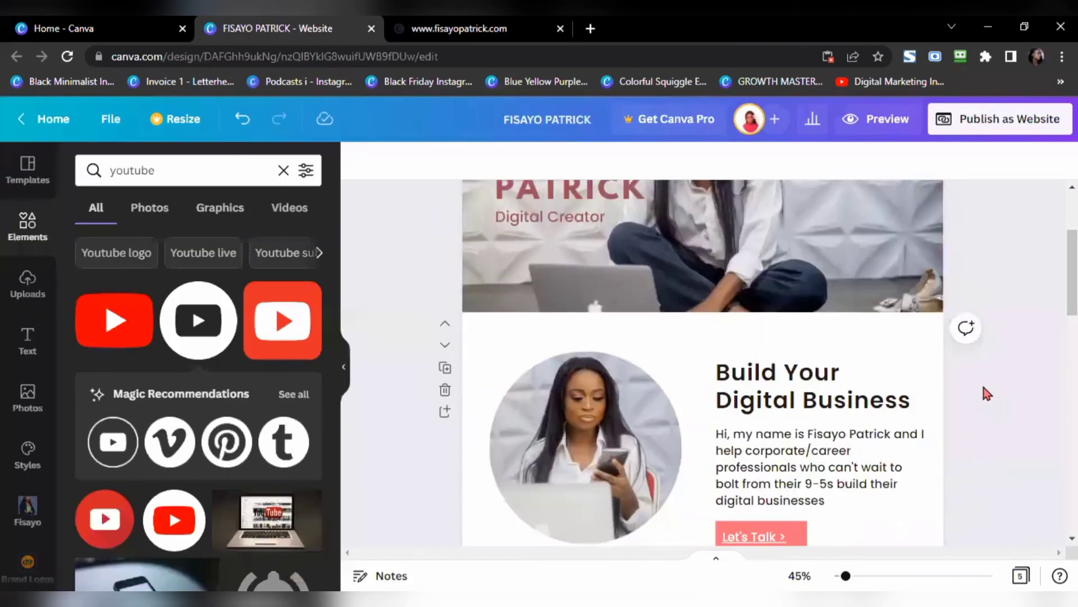
click(854, 129)
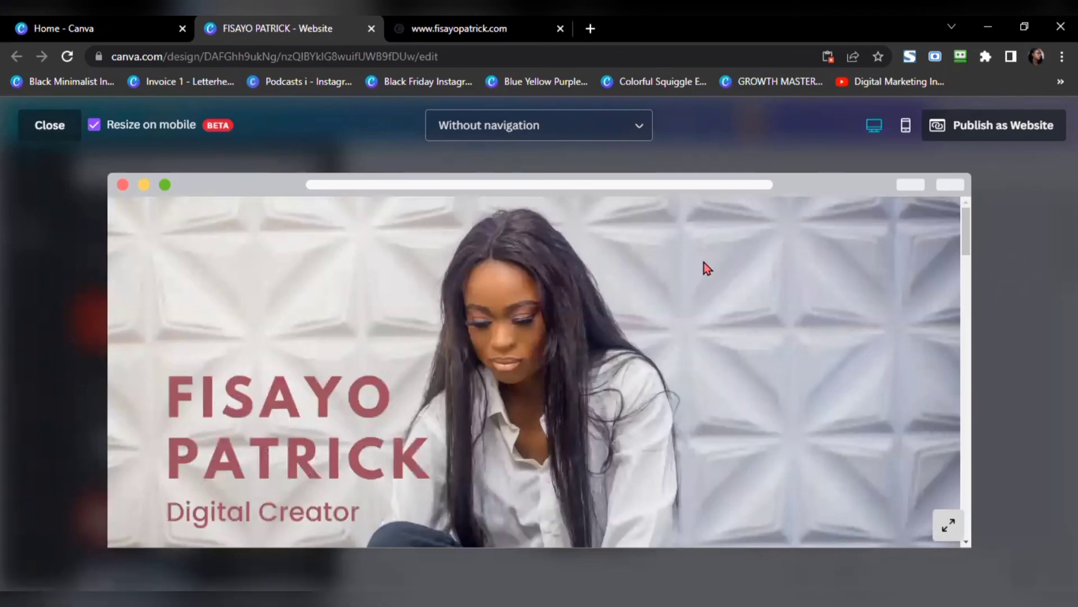
scroll(696, 265, down, 10)
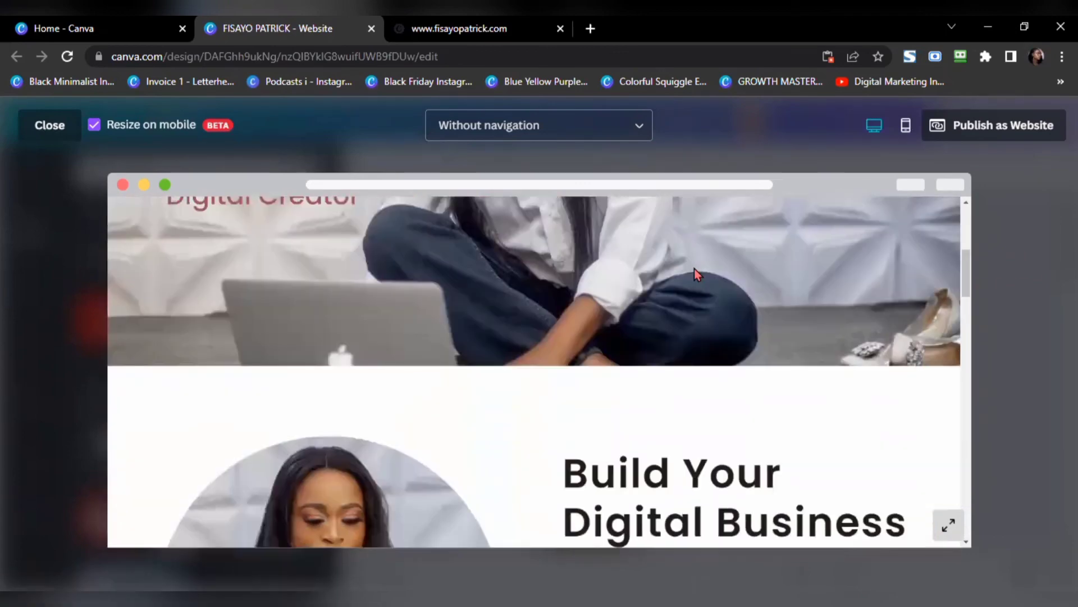
scroll(695, 269, down, 15)
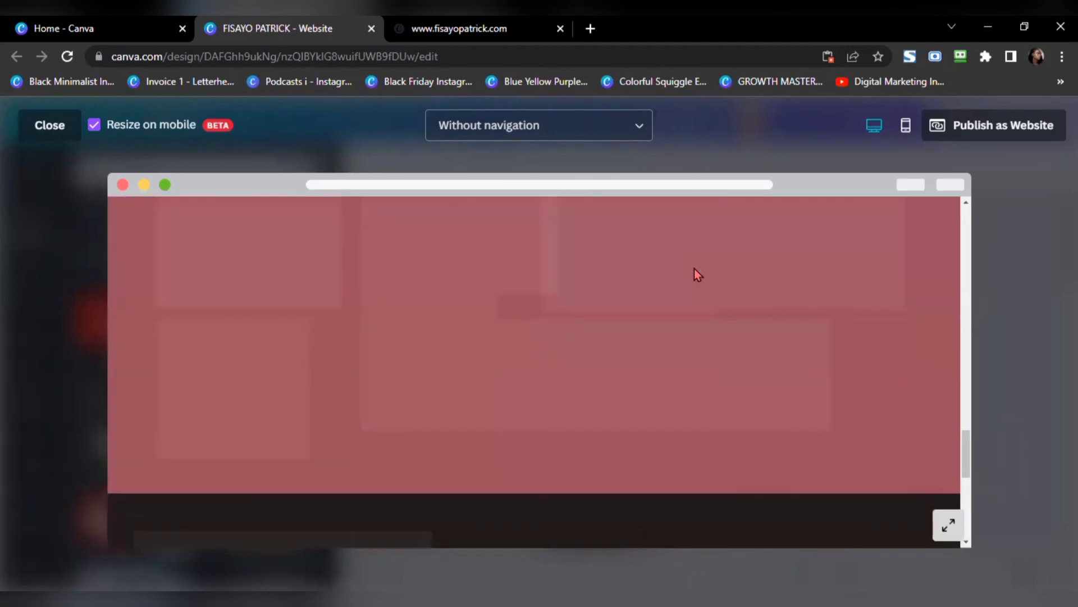
scroll(695, 272, down, 8)
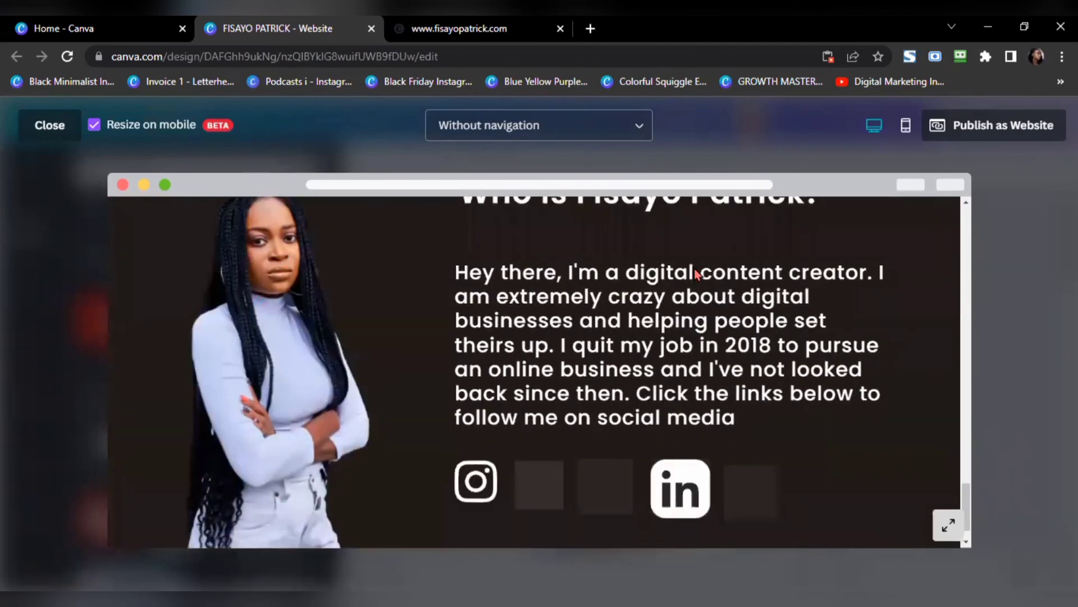
click(49, 126)
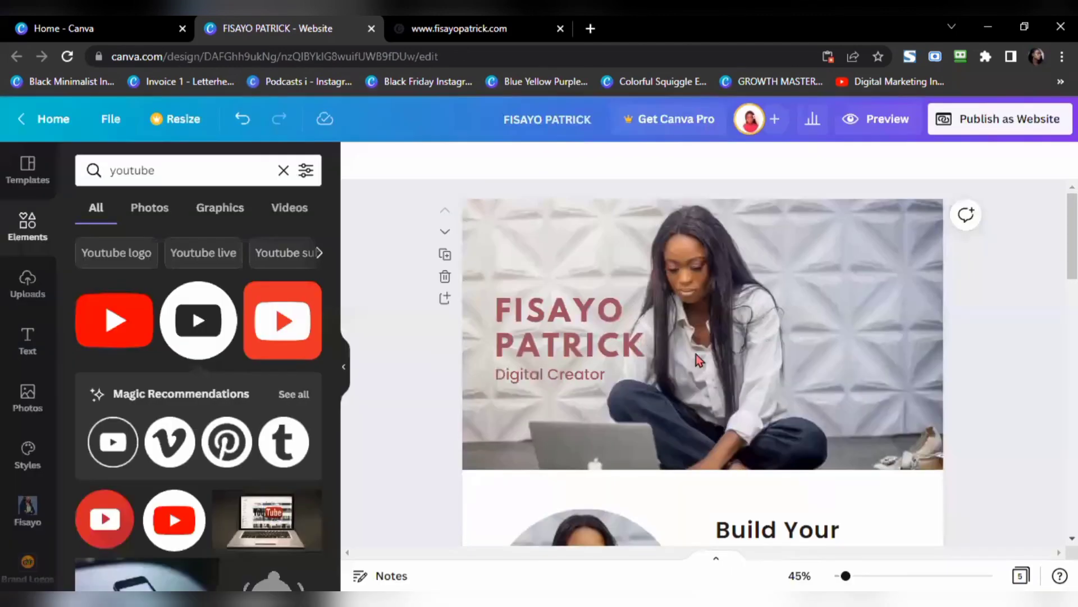
Step: Start publishing the design as a website on the free Canva domain and continue to review settings
click(993, 131)
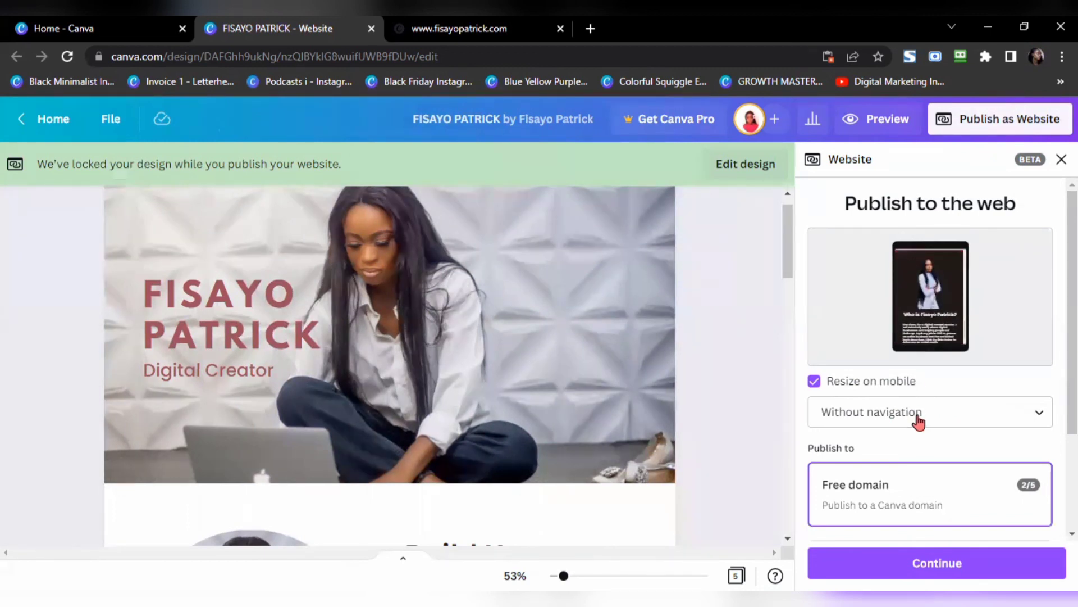
scroll(922, 419, down, 3)
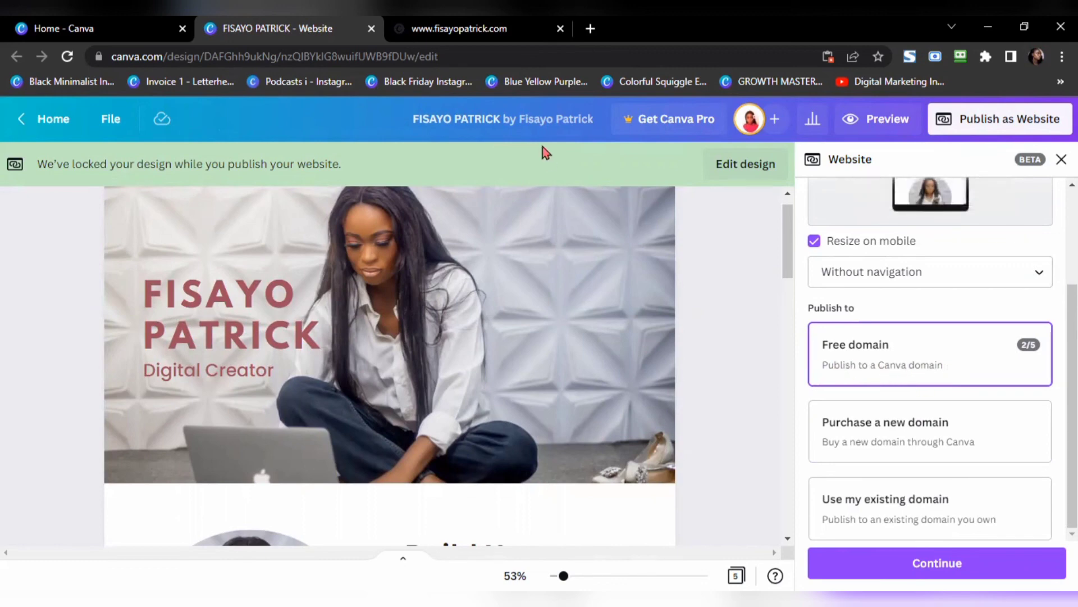
click(519, 37)
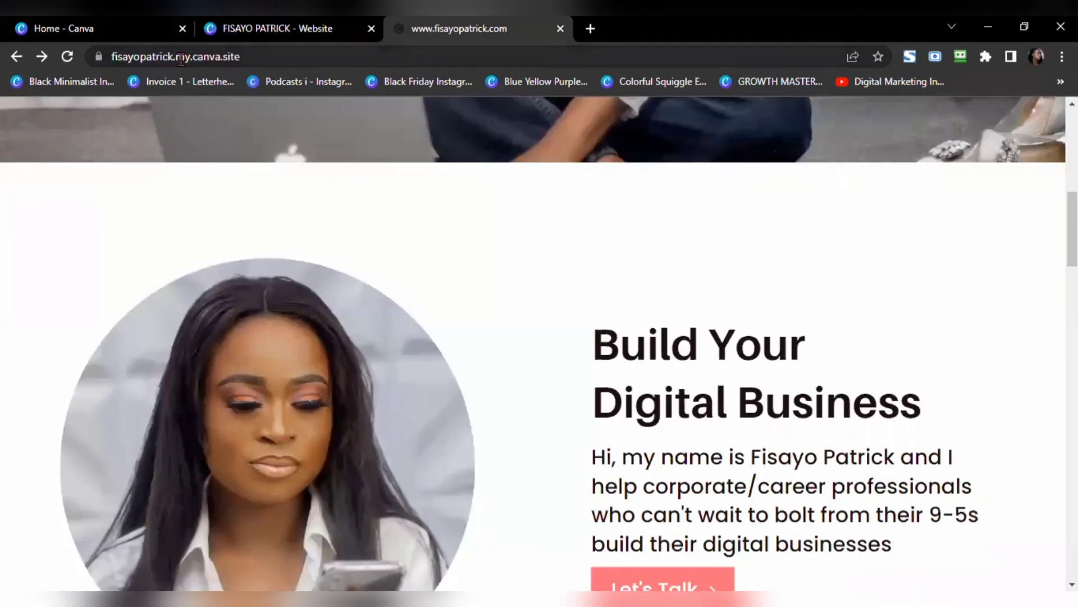
click(312, 32)
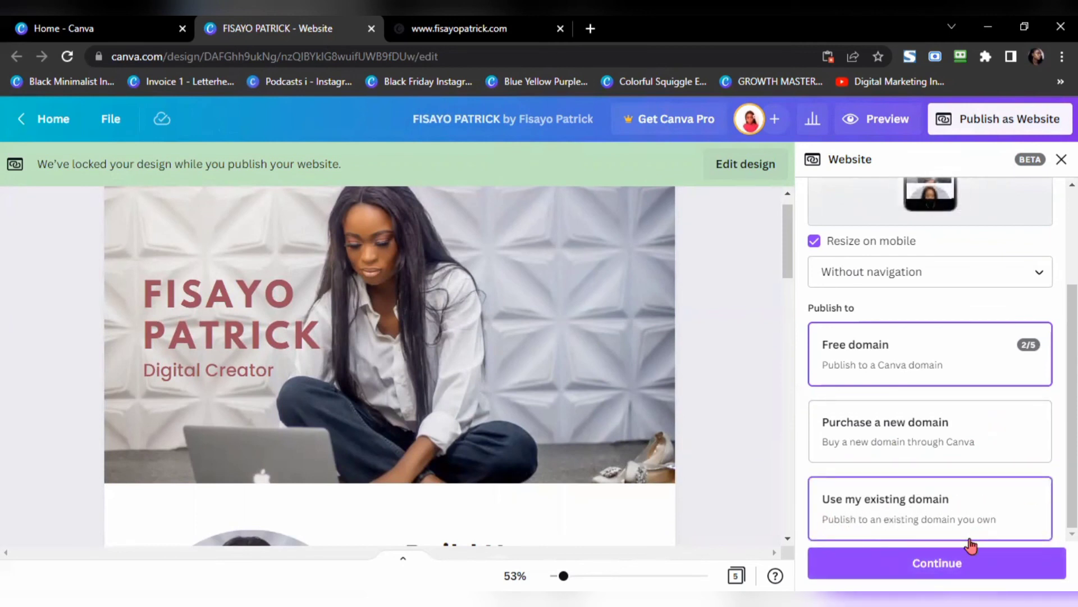
click(953, 563)
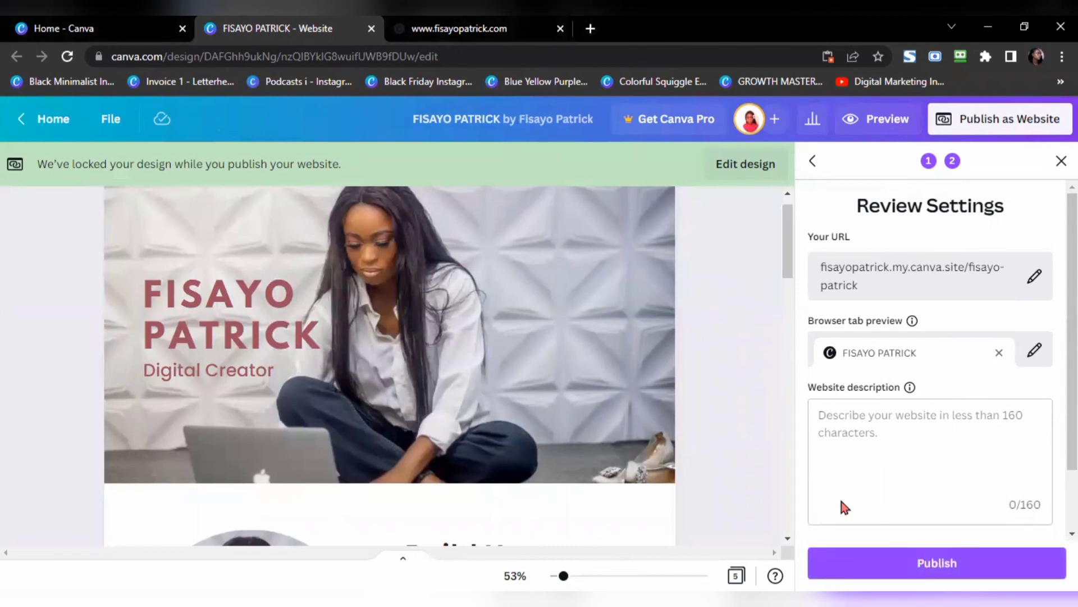
click(895, 556)
click(910, 551)
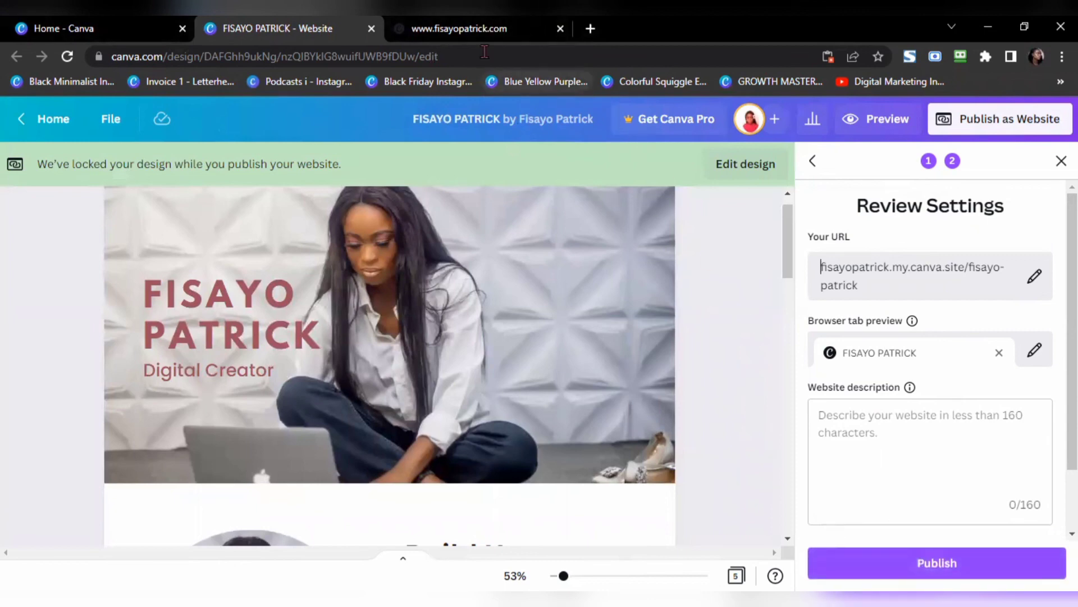
click(449, 29)
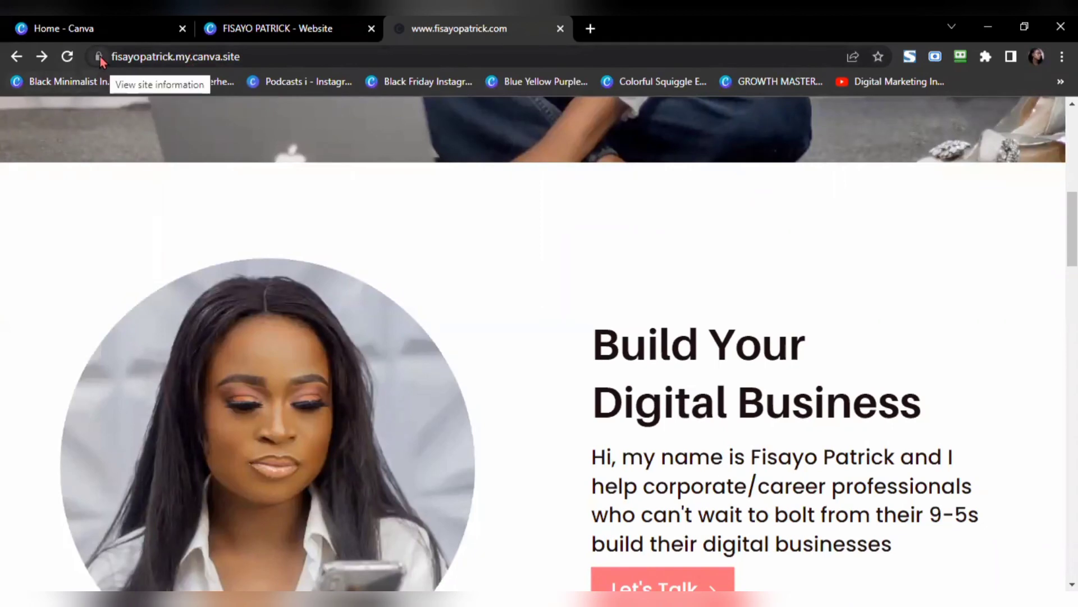
click(250, 29)
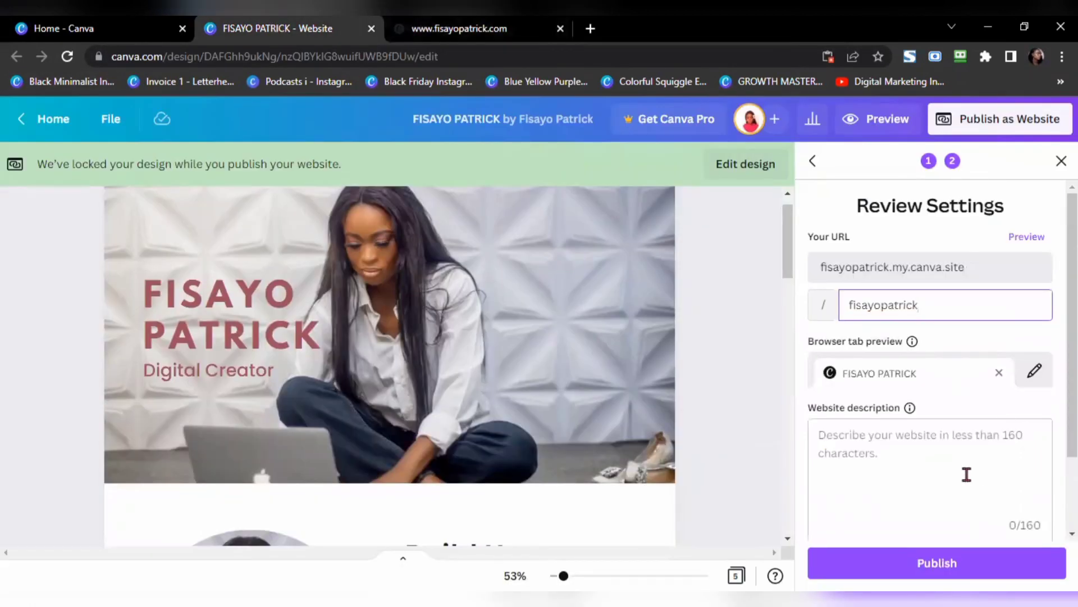
click(459, 29)
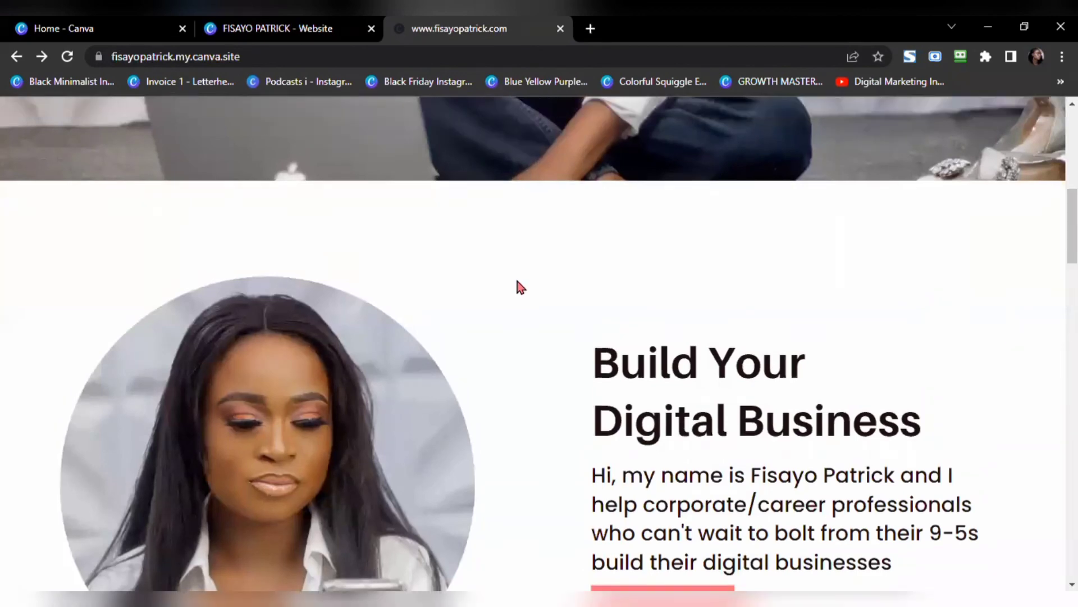
scroll(518, 287, down, 1)
scroll(521, 286, down, 15)
scroll(519, 284, up, 13)
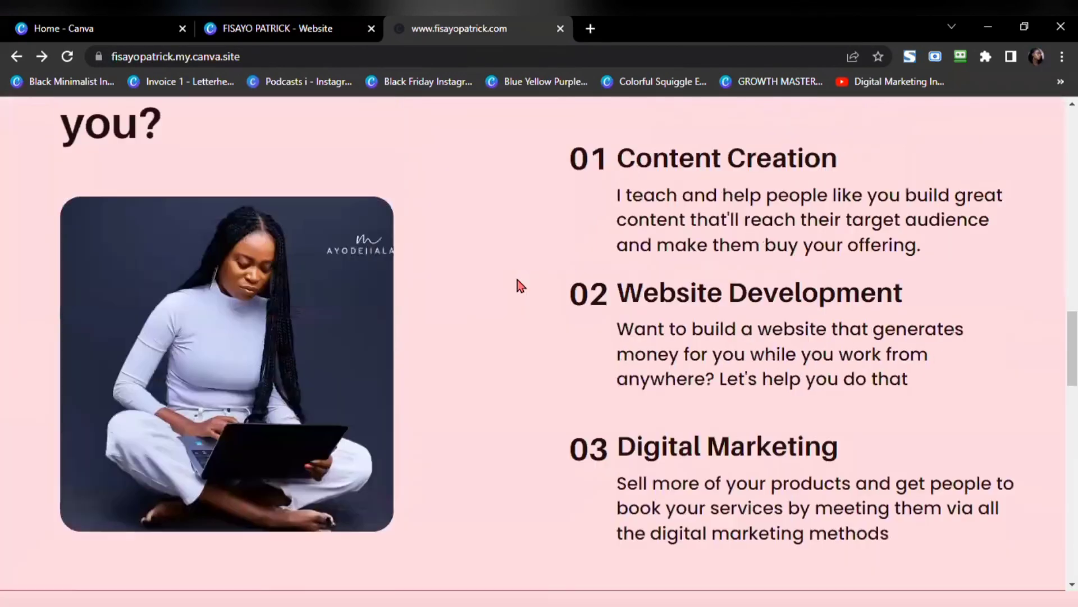
scroll(518, 279, up, 5)
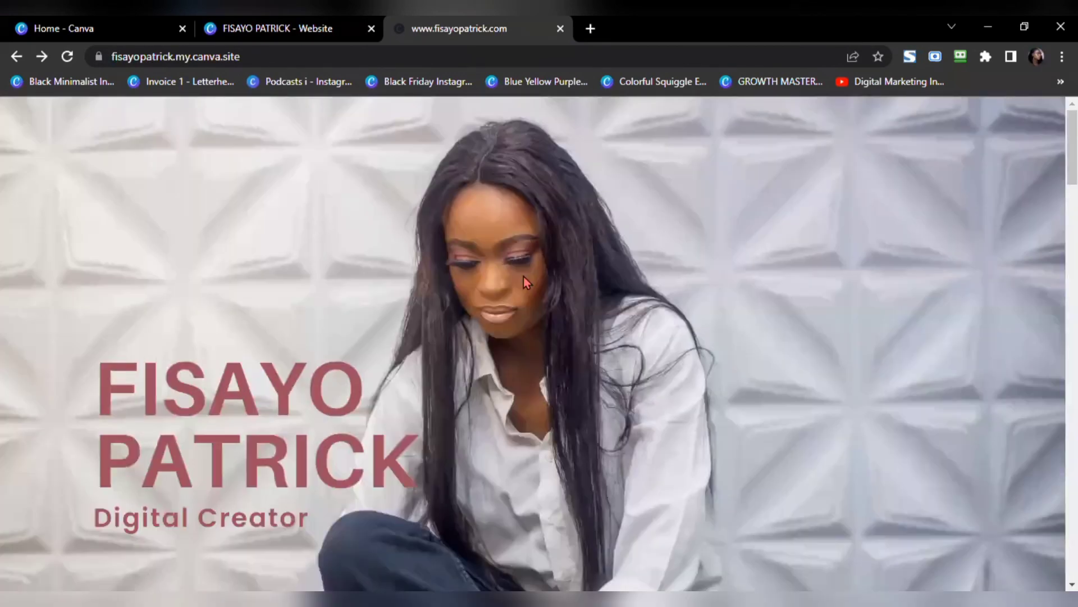